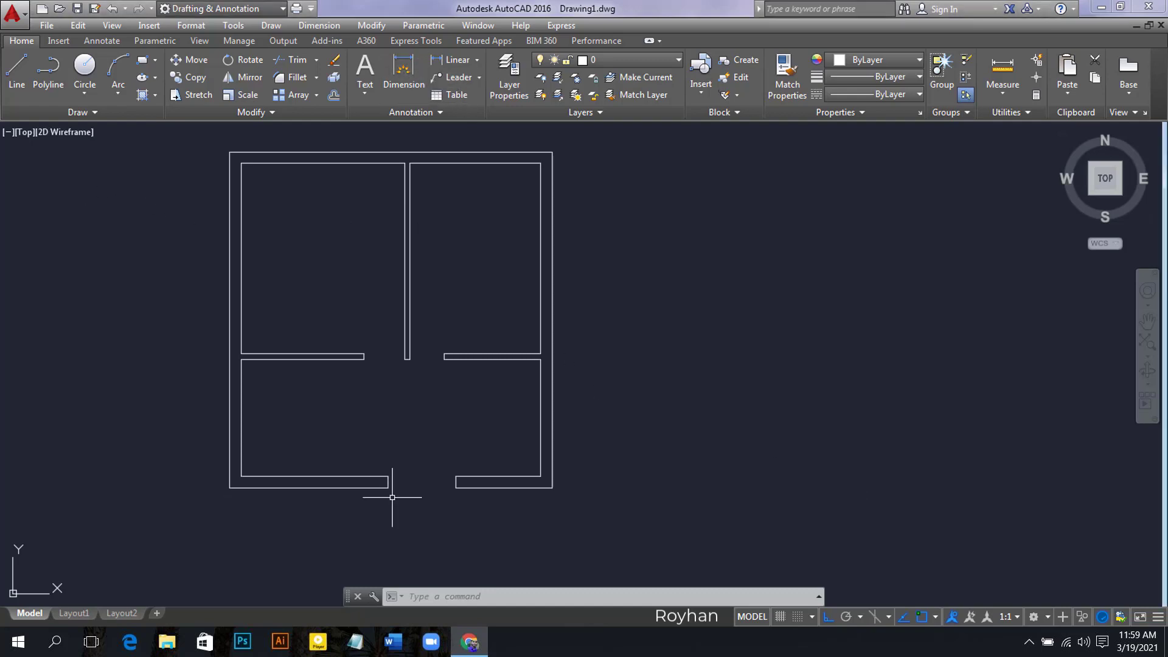
# Step: Dimension the width of the front door opening in the bottom outer wall, placing the dimension line just below it
pyautogui.click(403, 73)
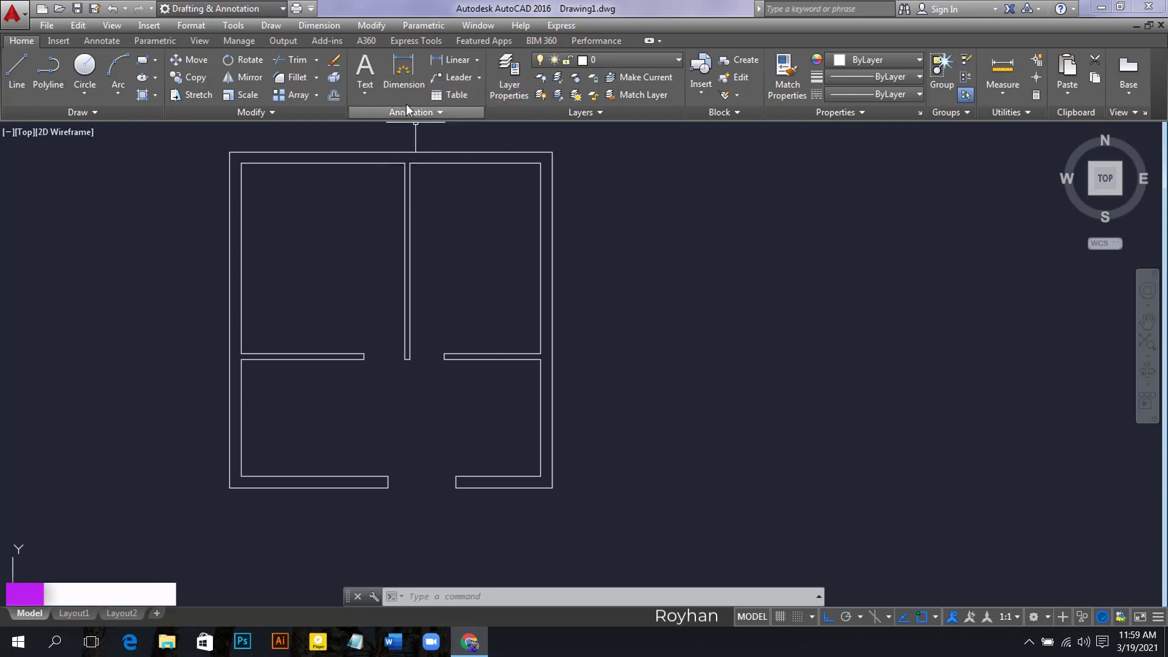
pyautogui.click(388, 488)
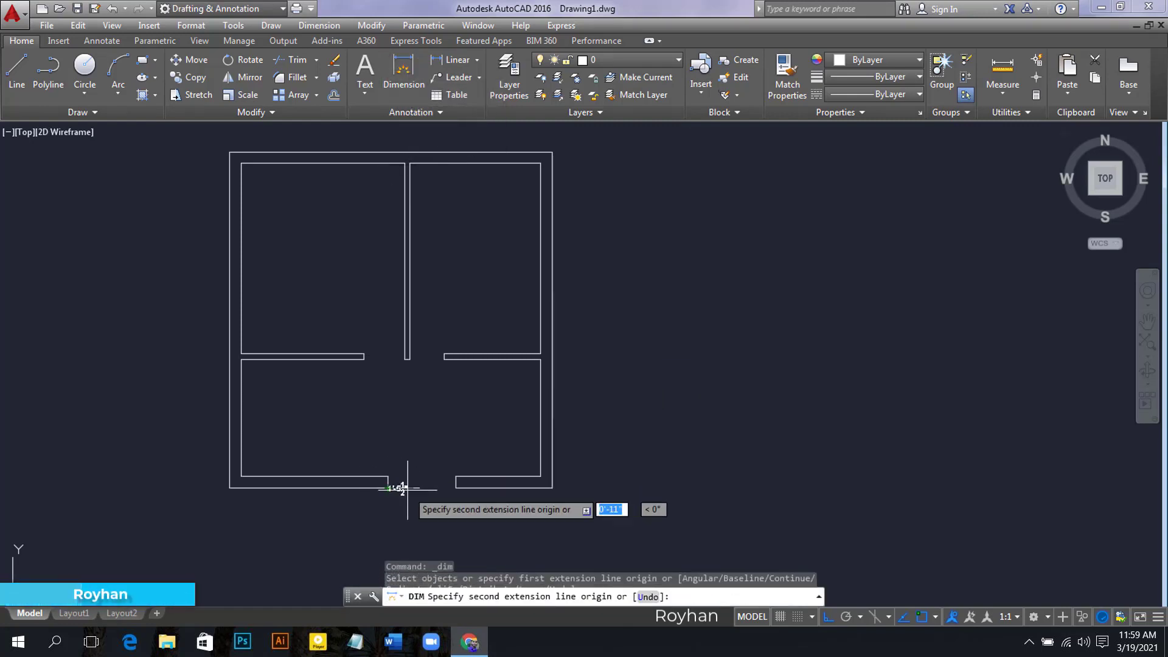
pyautogui.click(456, 487)
pyautogui.click(551, 504)
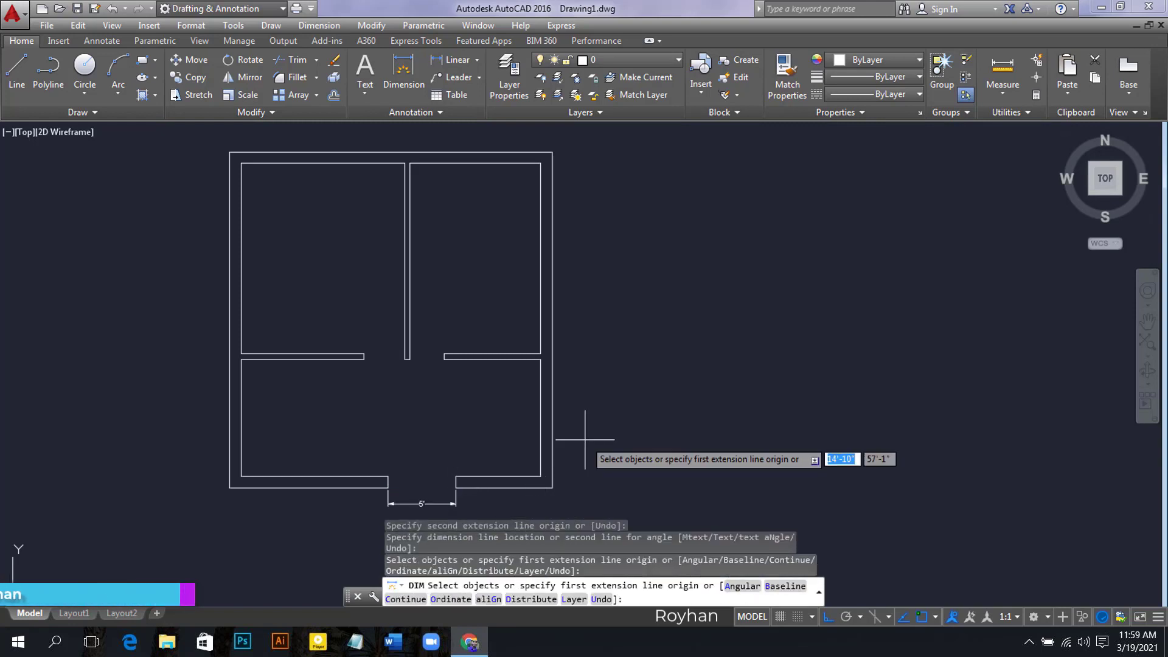
pyautogui.press('Escape')
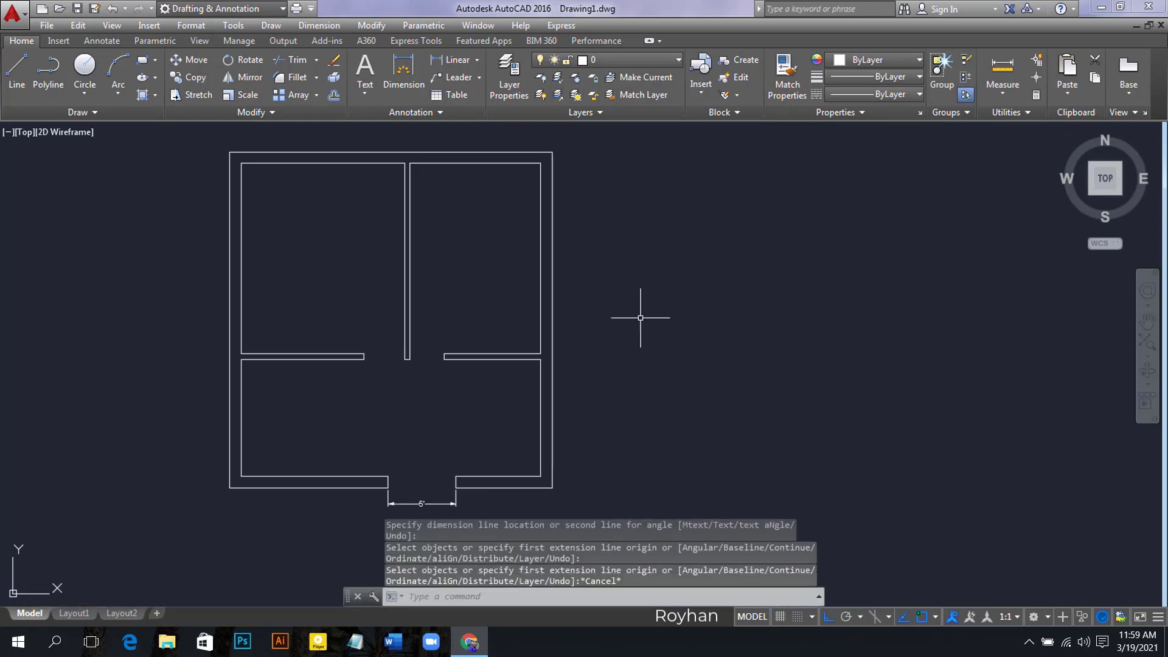
# Step: Draw two connected 5' lines in the empty area beside the plan, one straight down and one leftward from its lower end
pyautogui.click(16, 73)
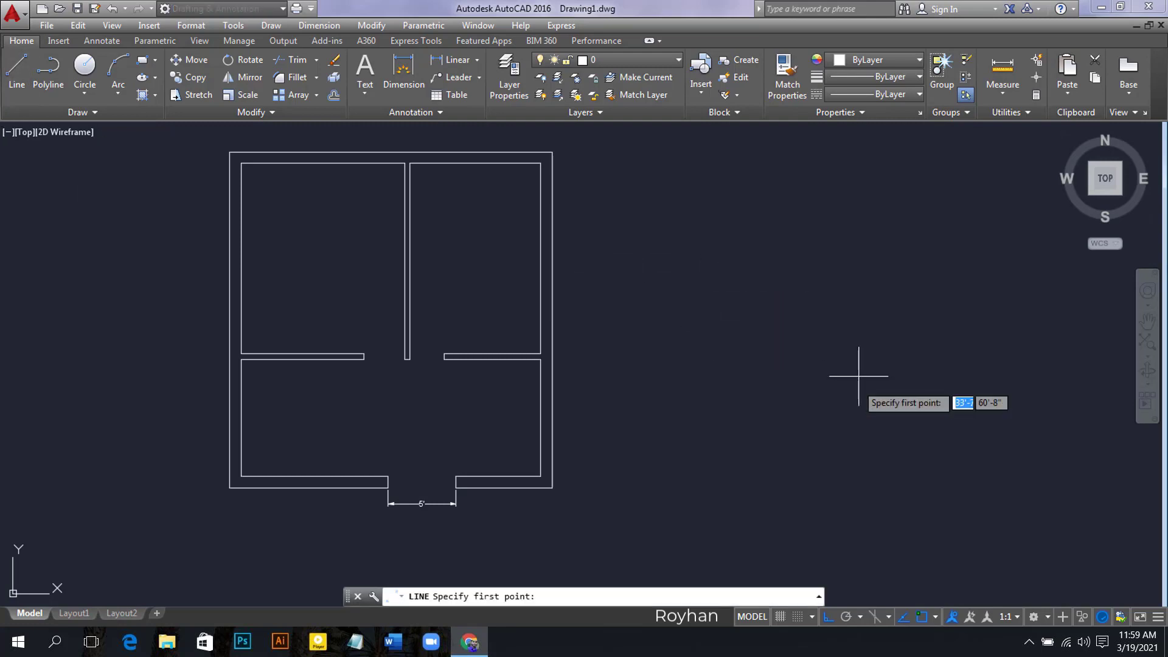
pyautogui.click(772, 274)
pyautogui.write('5')
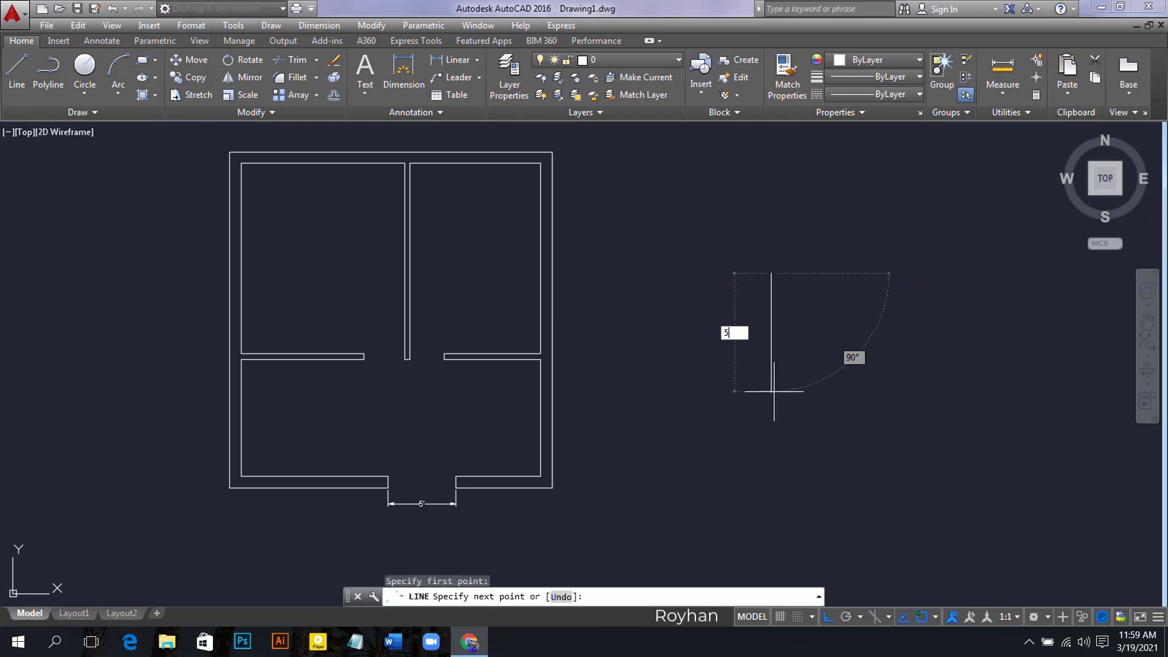
pyautogui.write("'")
pyautogui.press('Return')
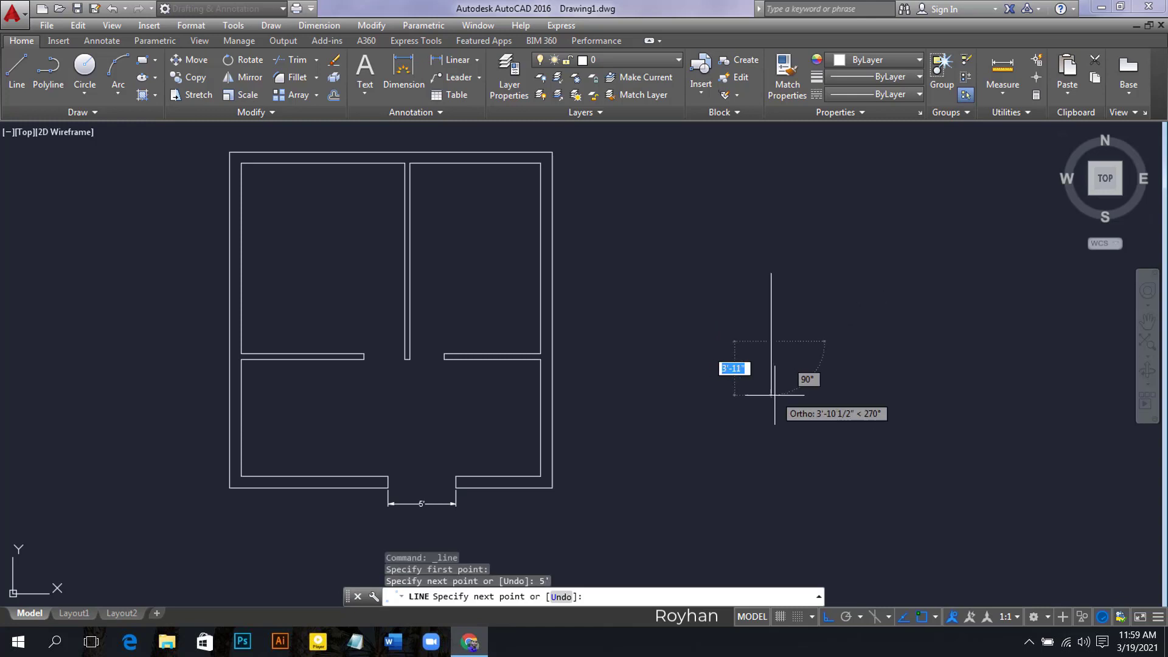
pyautogui.write('5')
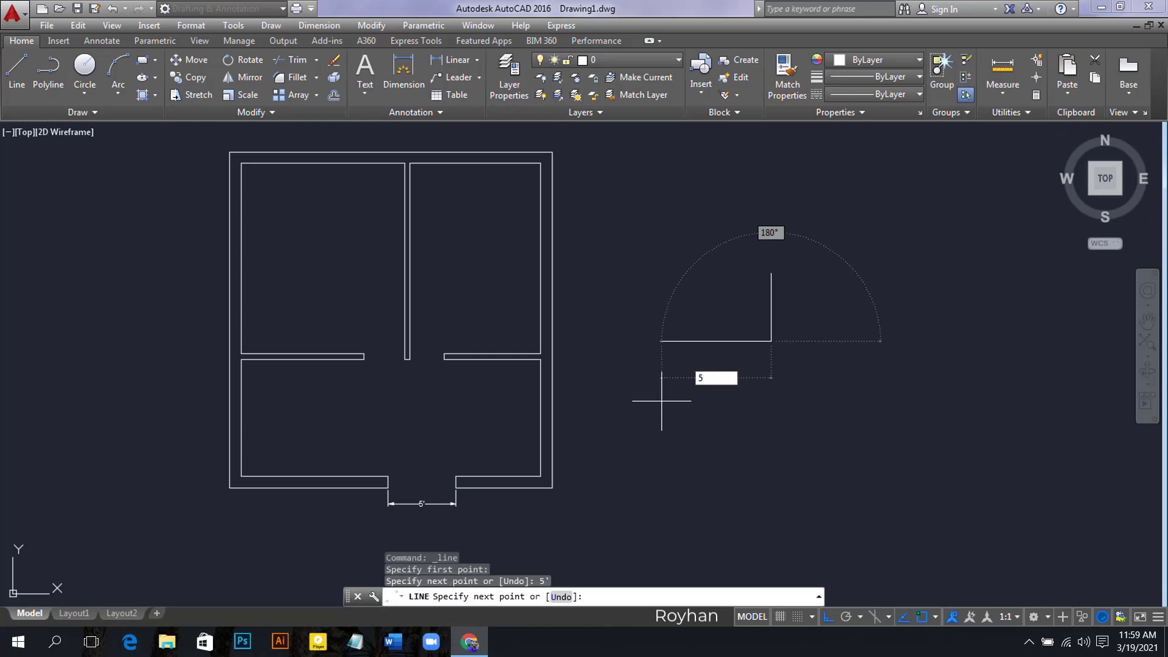
pyautogui.write("'")
pyautogui.press('Return')
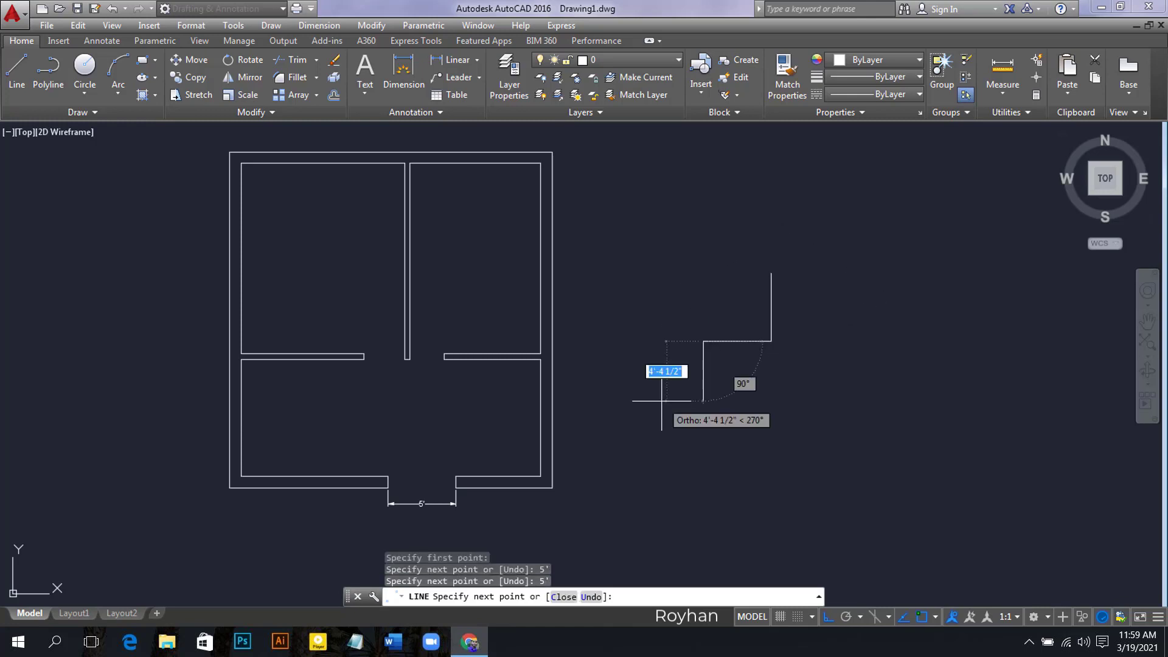
pyautogui.press('Return')
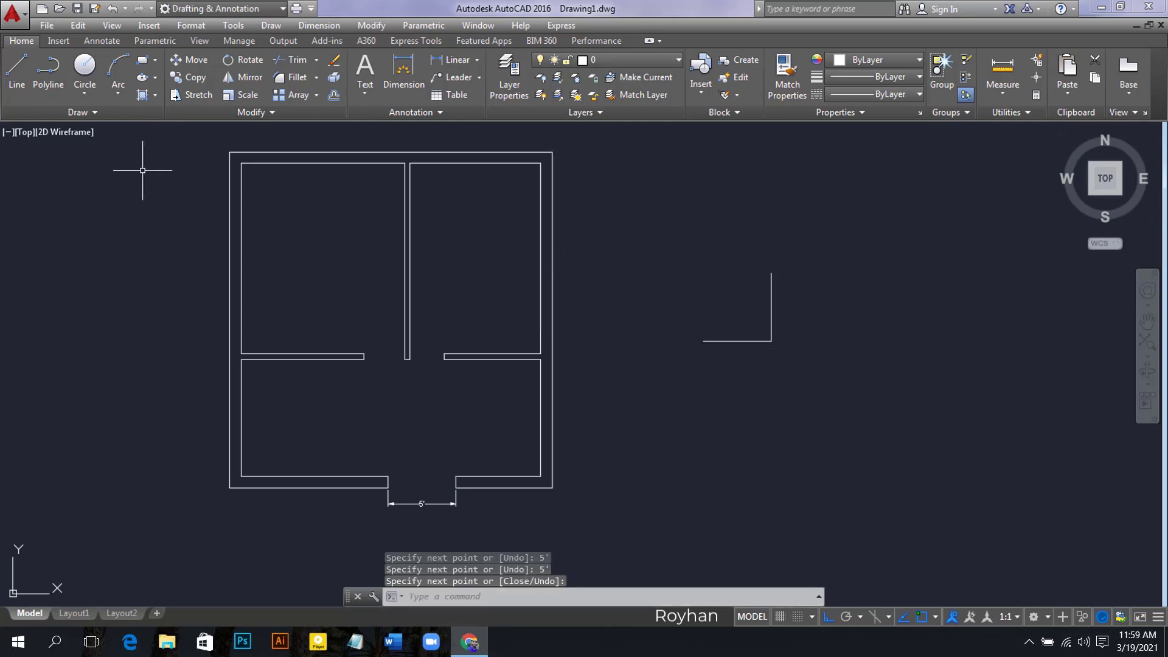
# Step: Draw a circle centred on the corner of the two lines, with its radius reaching the free end of the horizontal line
pyautogui.click(84, 66)
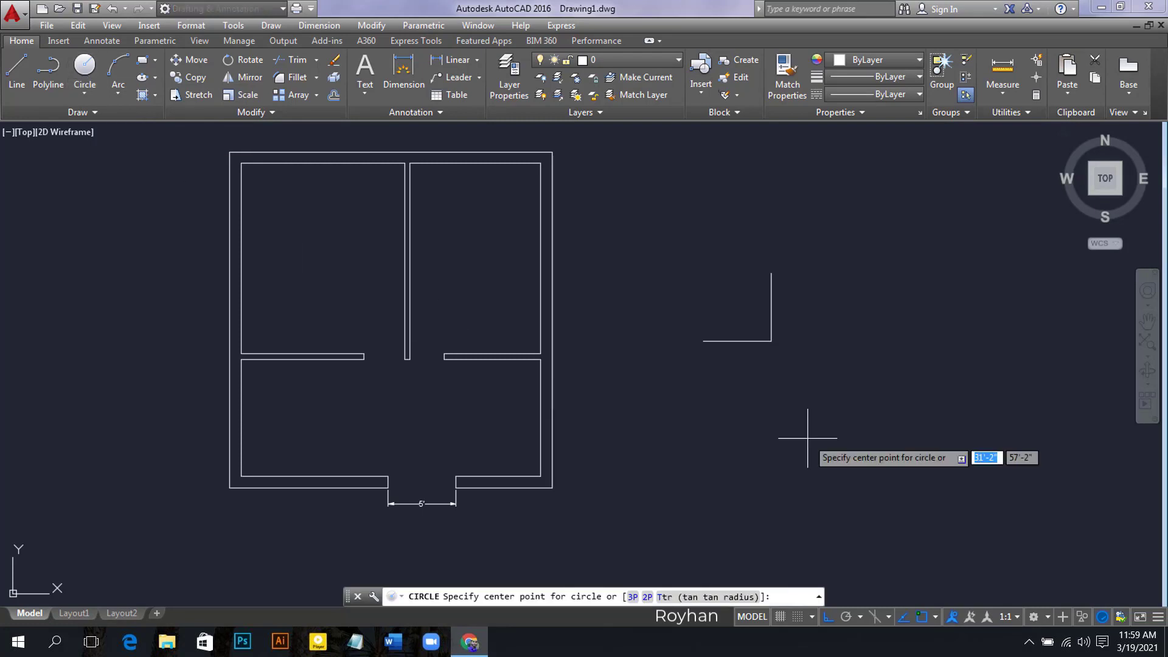
pyautogui.click(771, 341)
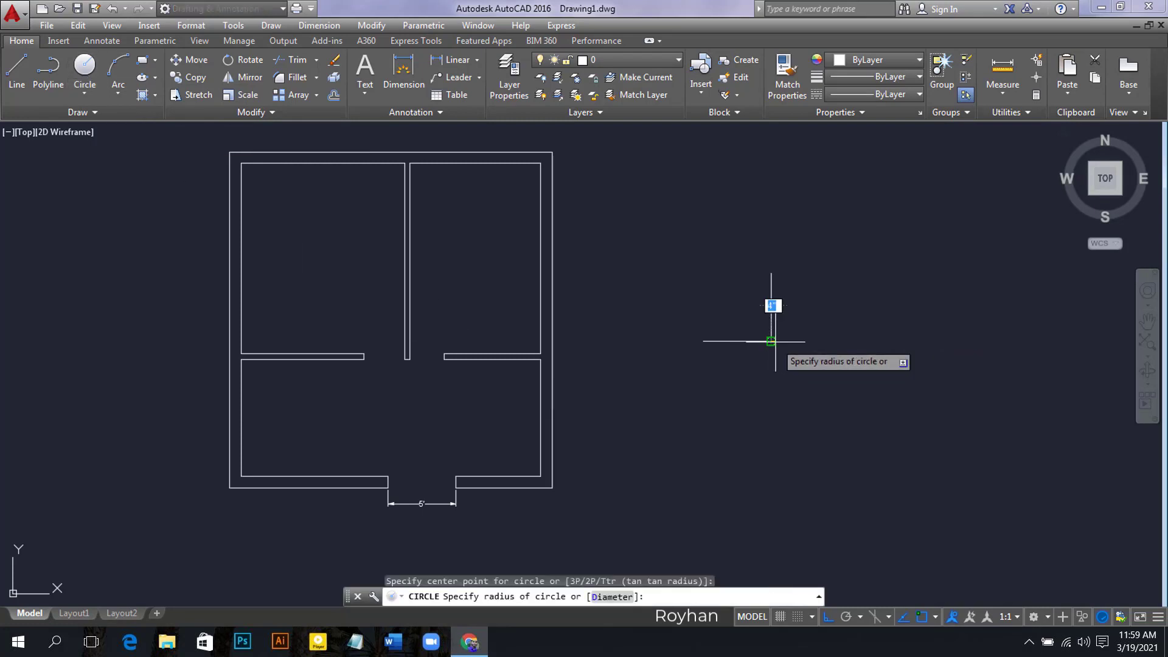
pyautogui.click(703, 341)
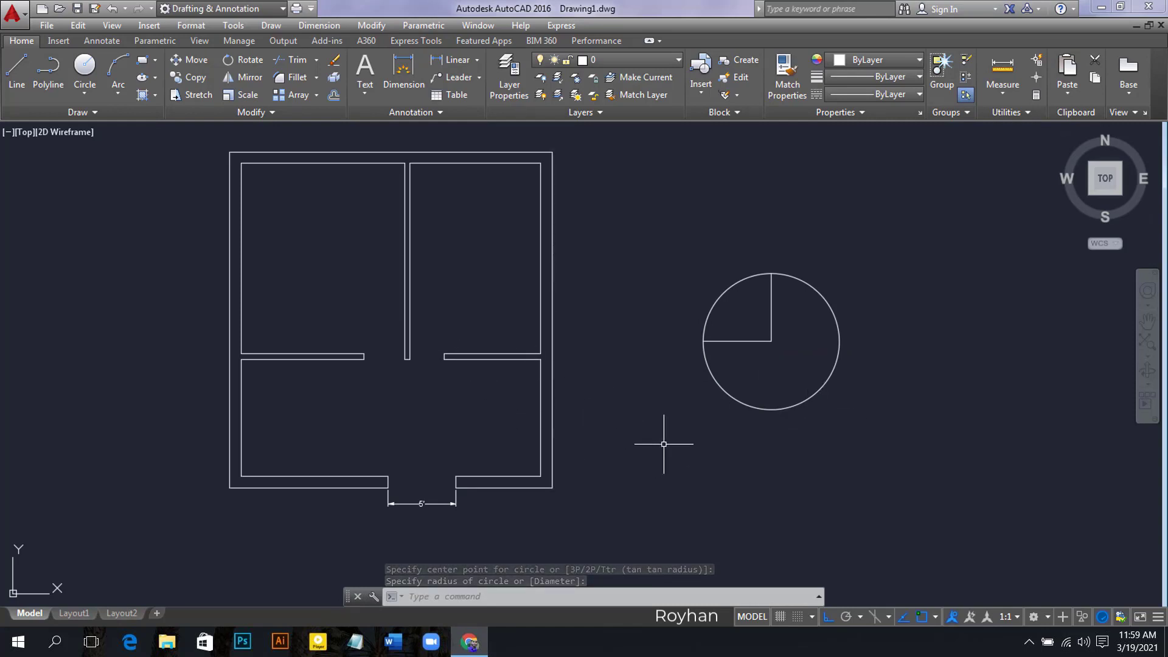
# Step: Trim the circle to the quarter arc between the vertical and horizontal lines
pyautogui.write('tr')
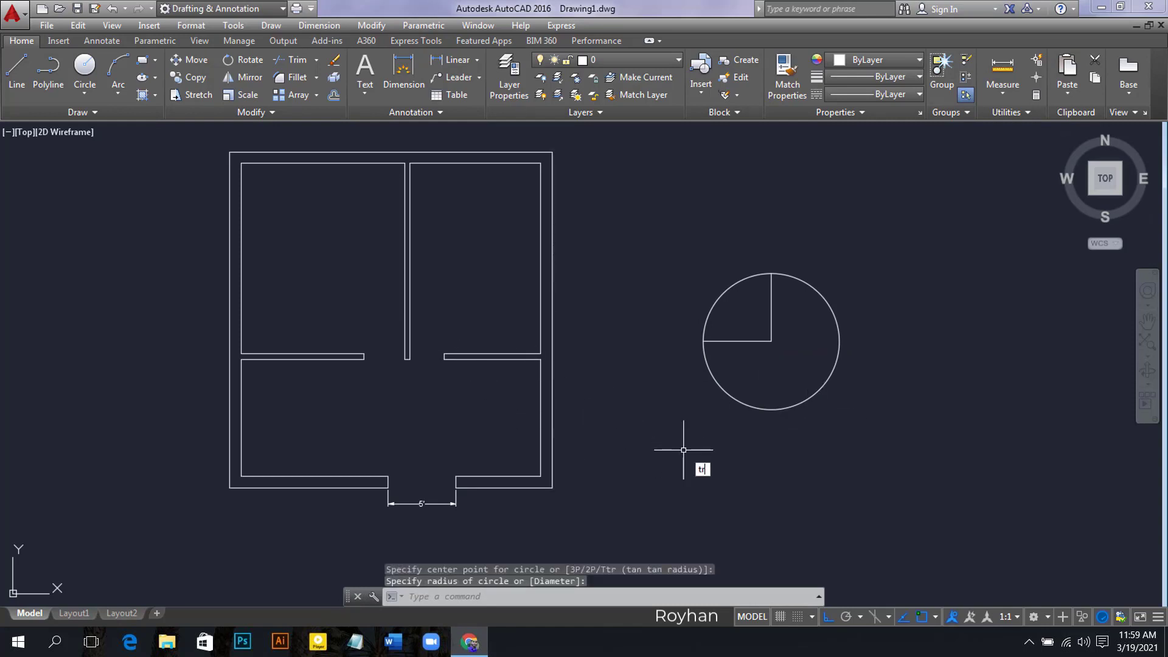
pyautogui.press('Return')
pyautogui.press('Return')
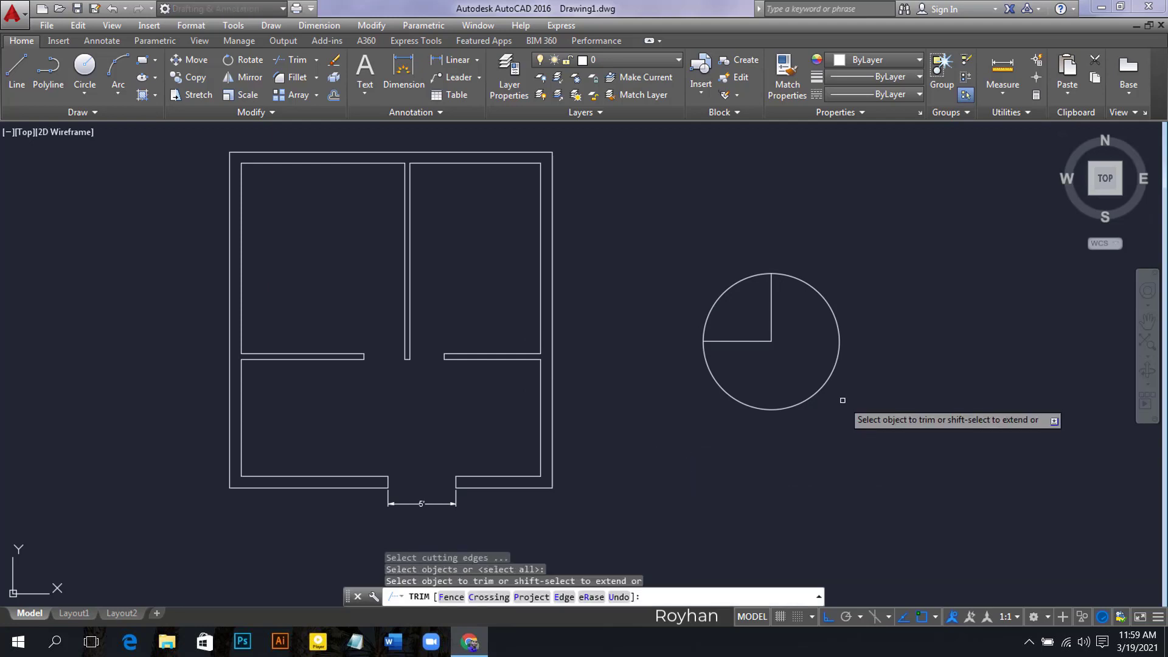
pyautogui.click(832, 354)
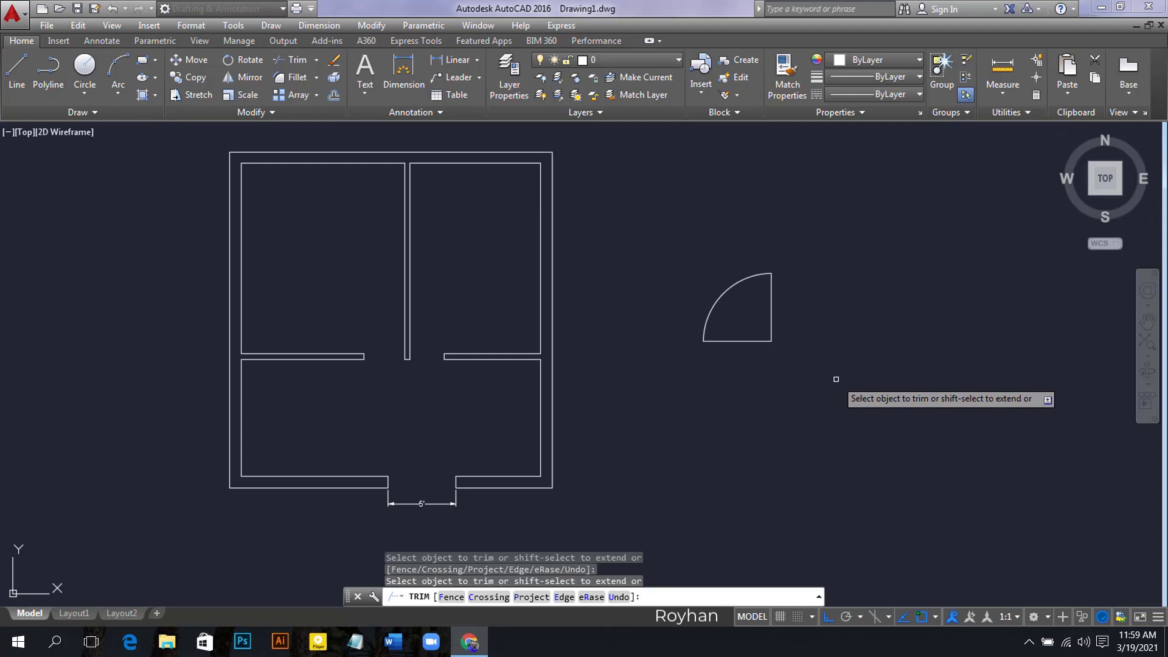
pyautogui.press('Return')
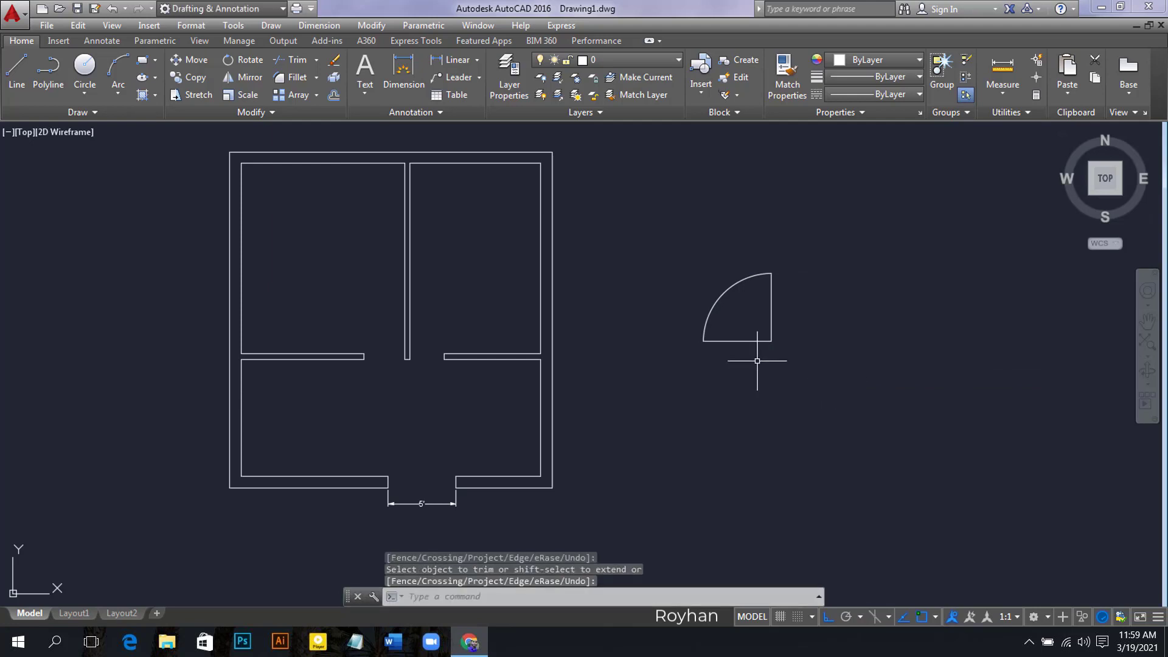
# Step: Offset the vertical line 3" toward the inside of the arc to give the door leaf its thickness
pyautogui.write('O')
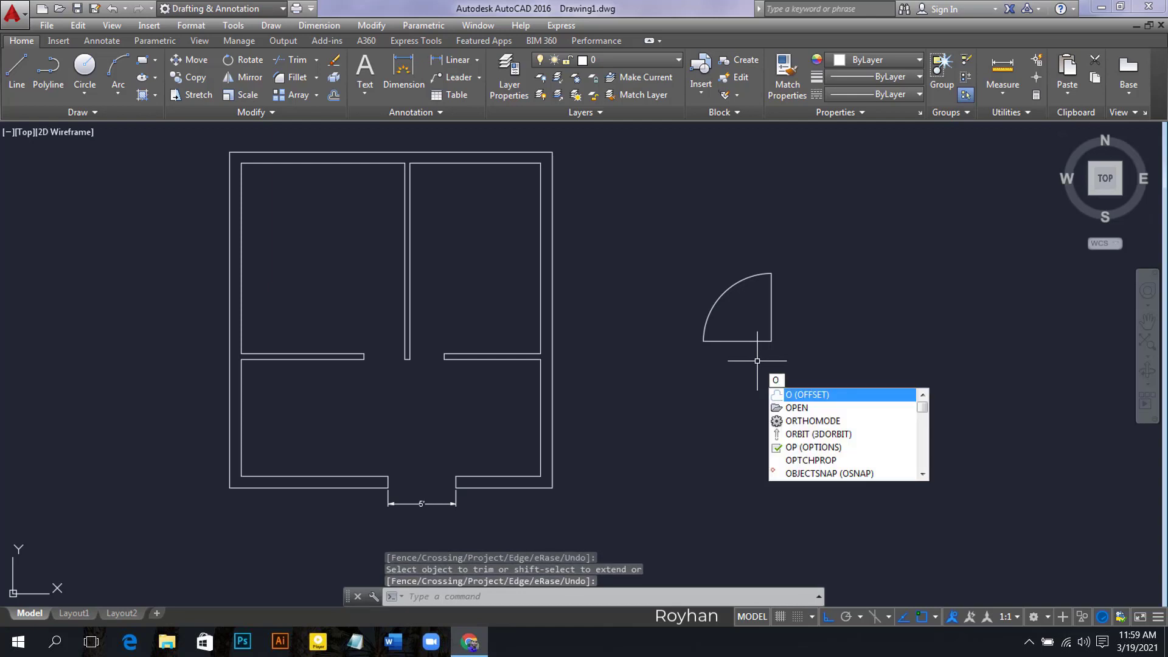
pyautogui.press('Return')
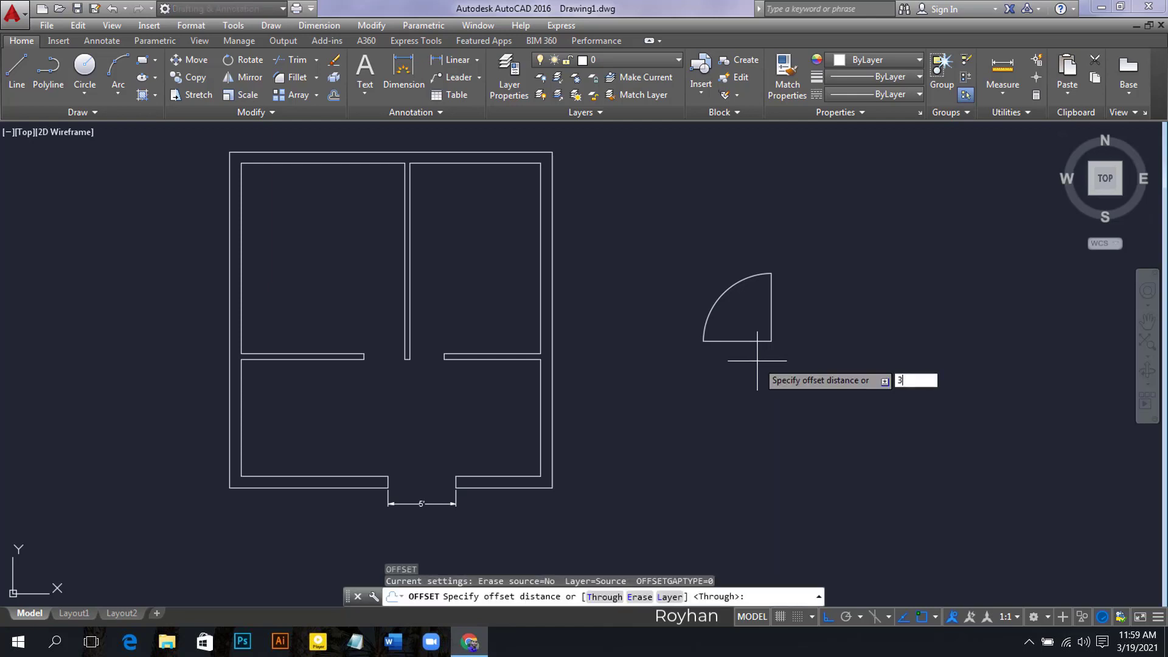
pyautogui.press('Return')
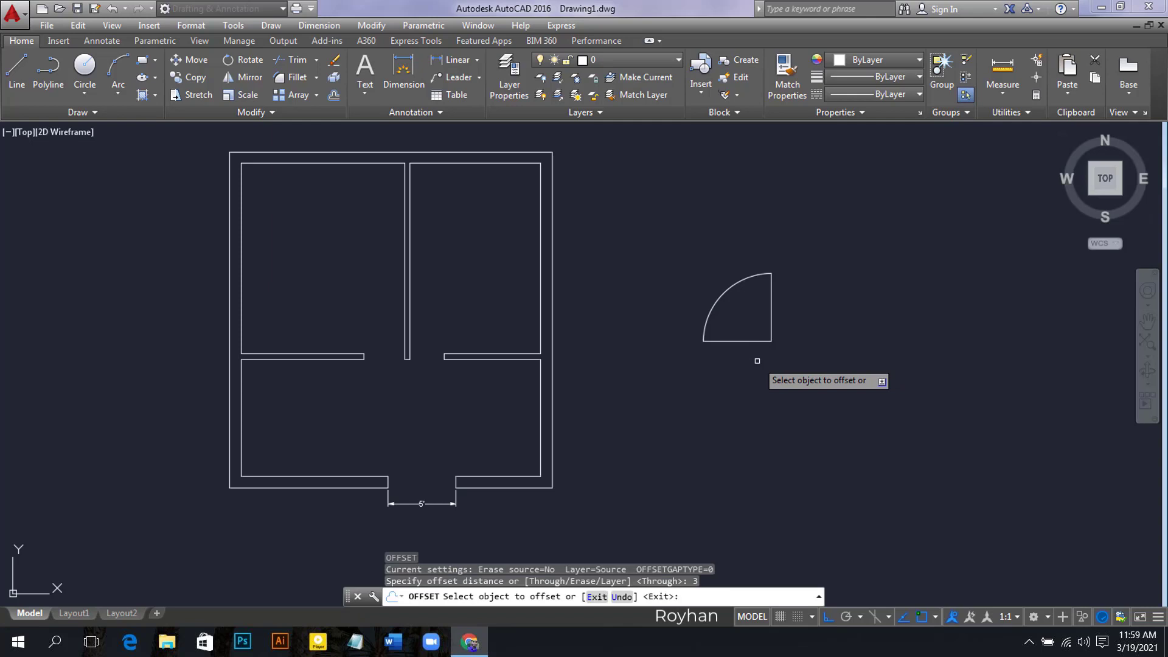
pyautogui.click(770, 328)
pyautogui.click(754, 420)
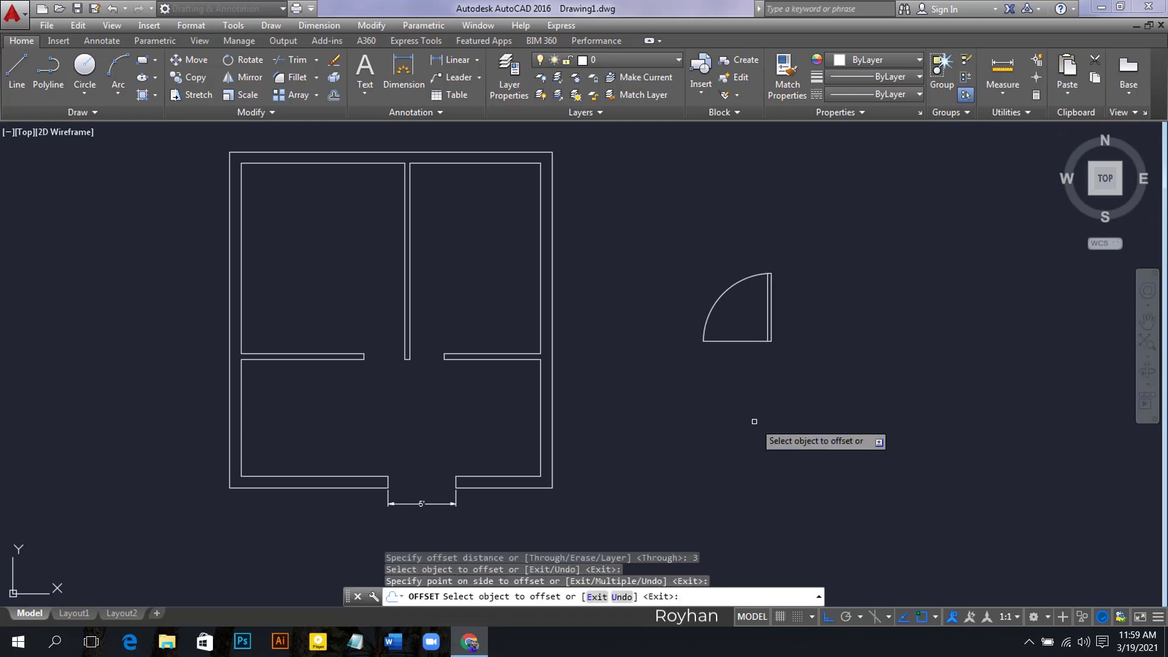
pyautogui.press('Return')
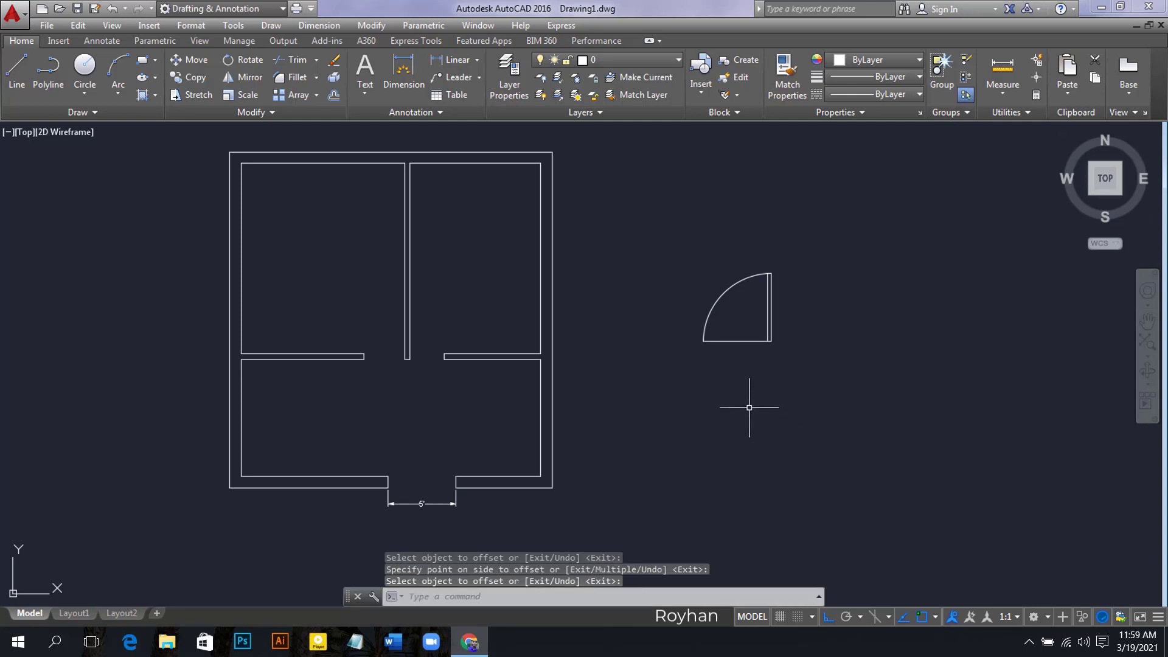
# Step: Erase the horizontal line beneath the door swing arc
pyautogui.click(747, 347)
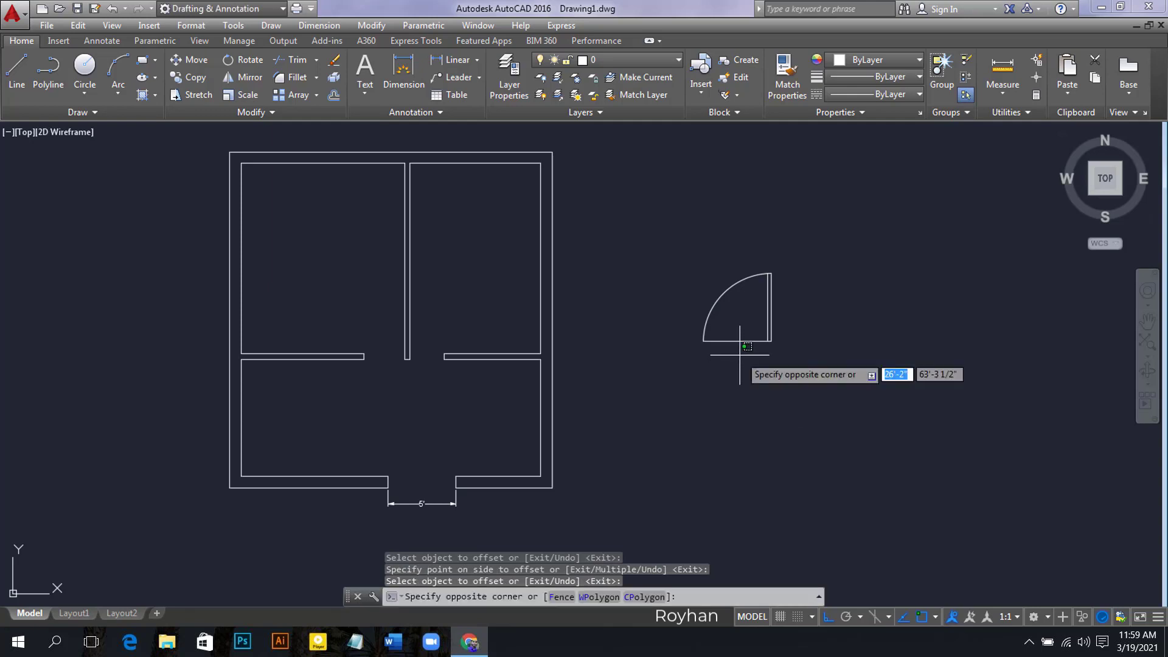
pyautogui.click(745, 364)
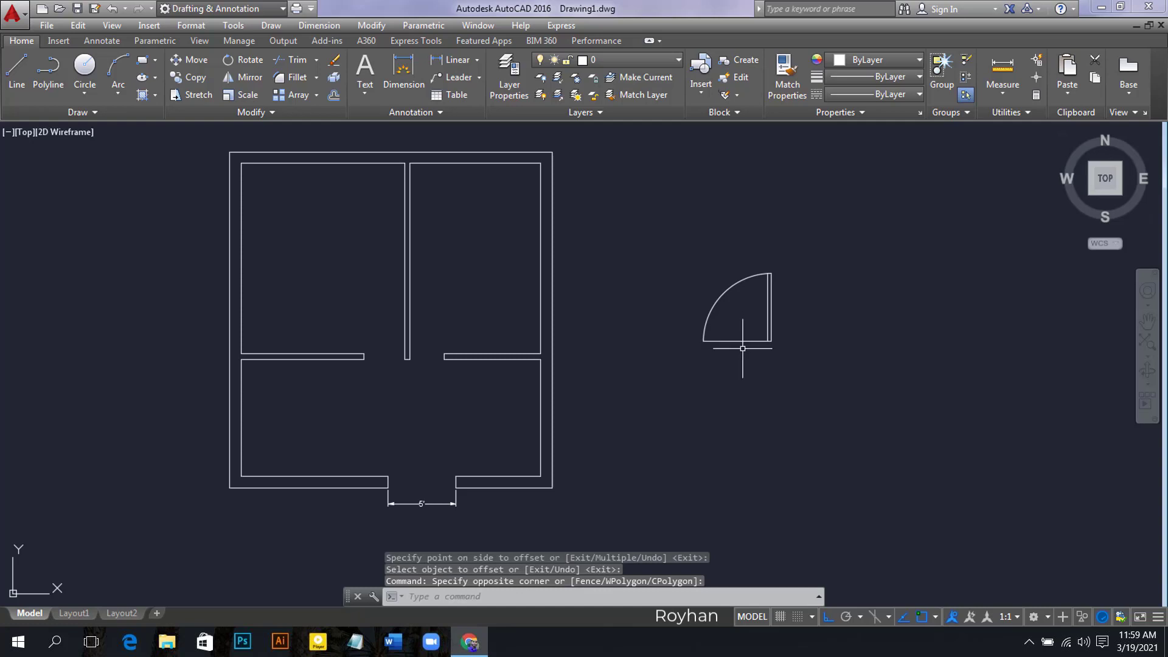
pyautogui.click(744, 342)
pyautogui.rightClick(743, 341)
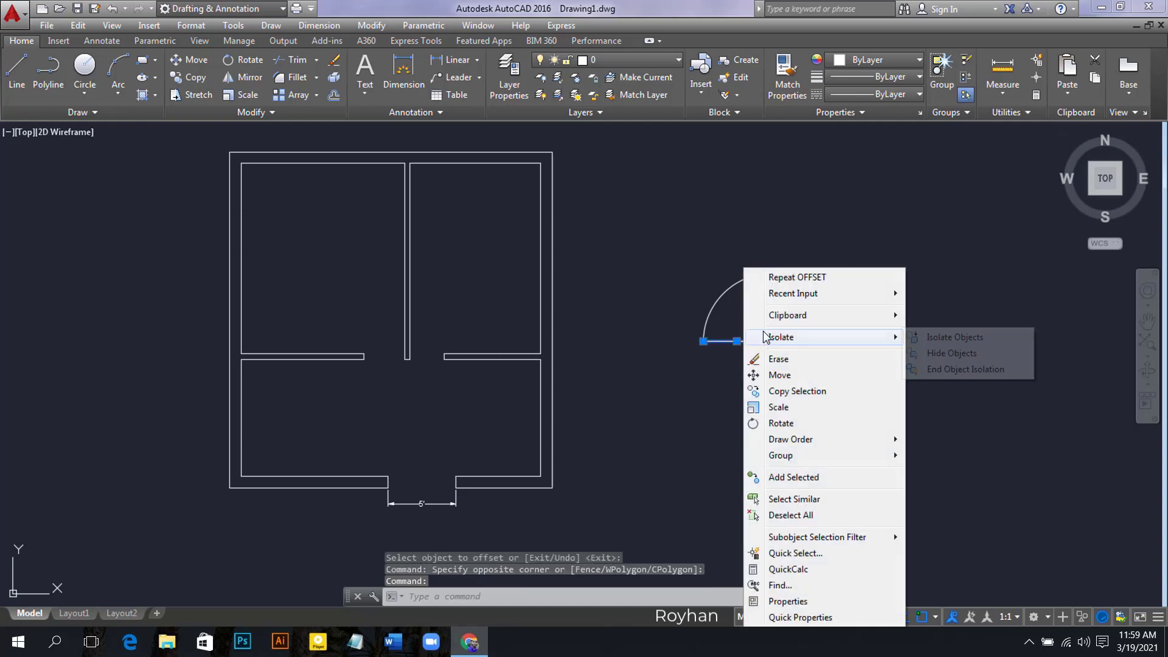
pyautogui.click(790, 364)
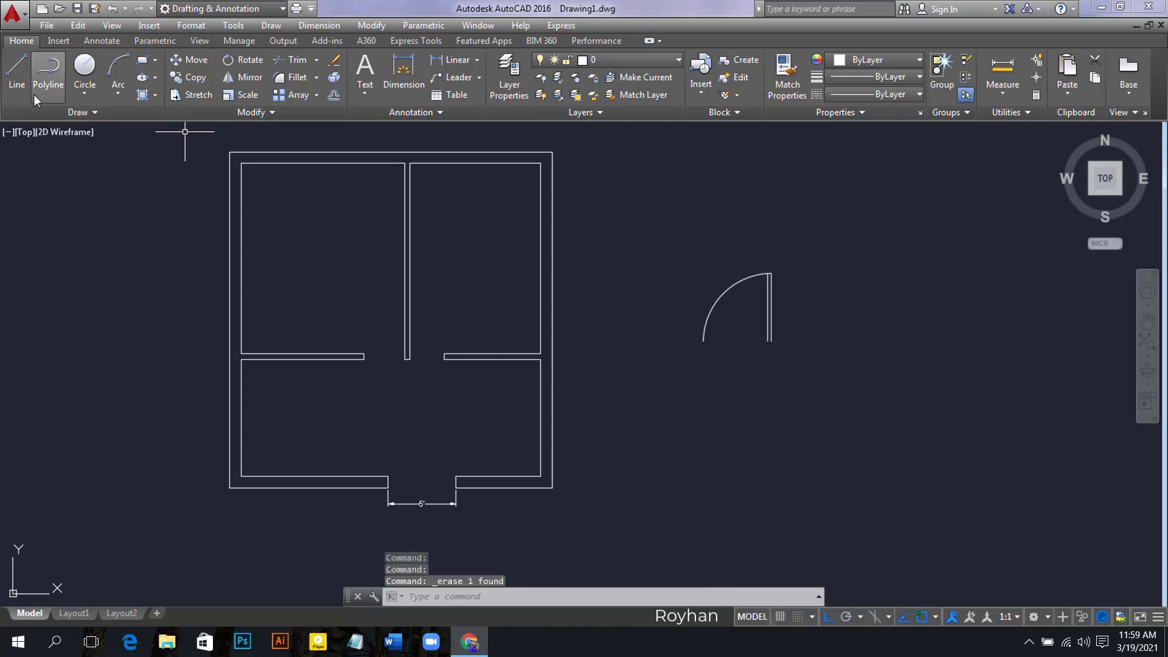
# Step: Draw a short line joining the lower ends of the two vertical lines to close the door leaf
pyautogui.click(24, 71)
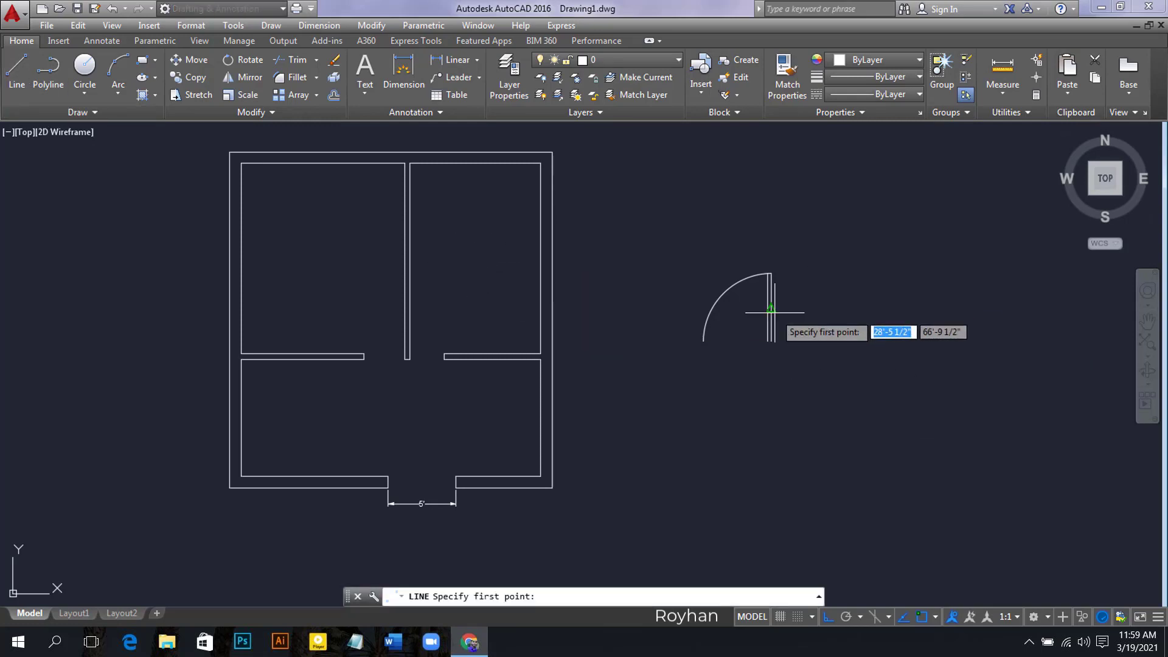
pyautogui.scroll(2, 763, 351)
pyautogui.click(764, 355)
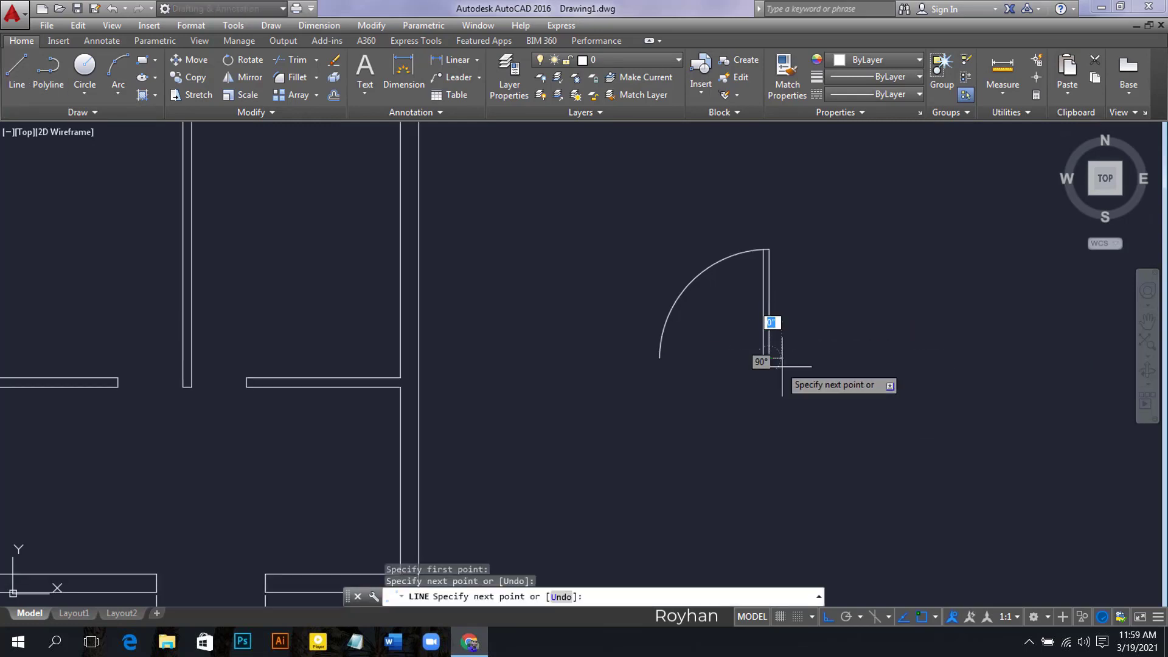
pyautogui.rightClick(808, 382)
pyautogui.click(857, 397)
# Step: Delete the dimension below the front door opening
pyautogui.scroll(-3, 602, 399)
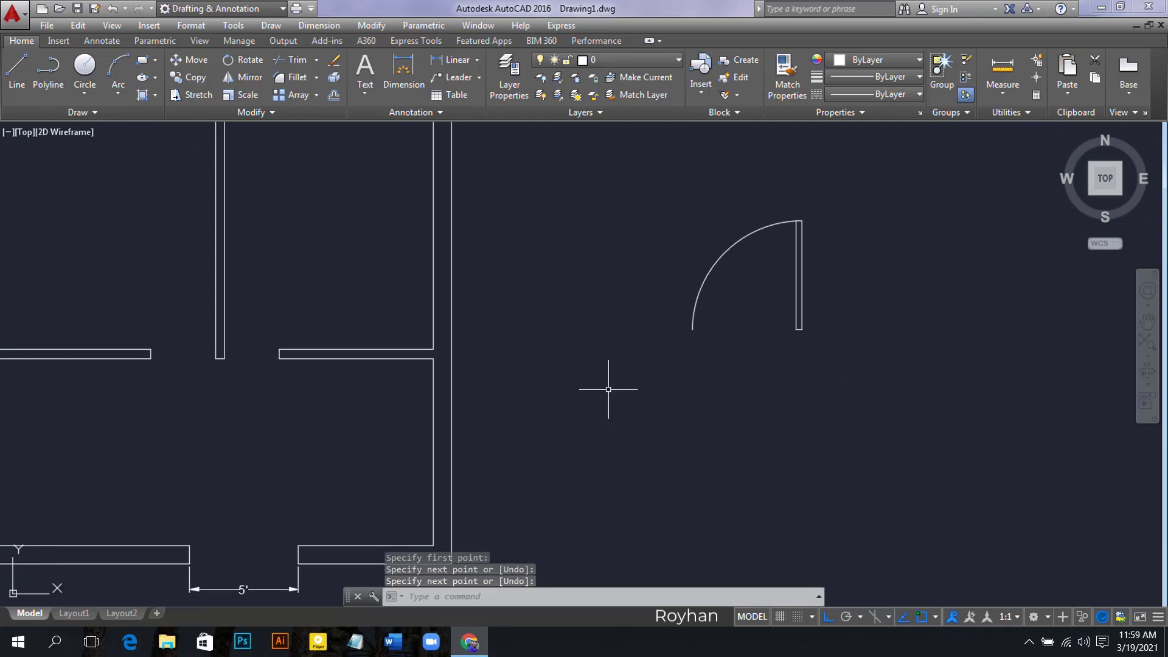
pyautogui.click(395, 544)
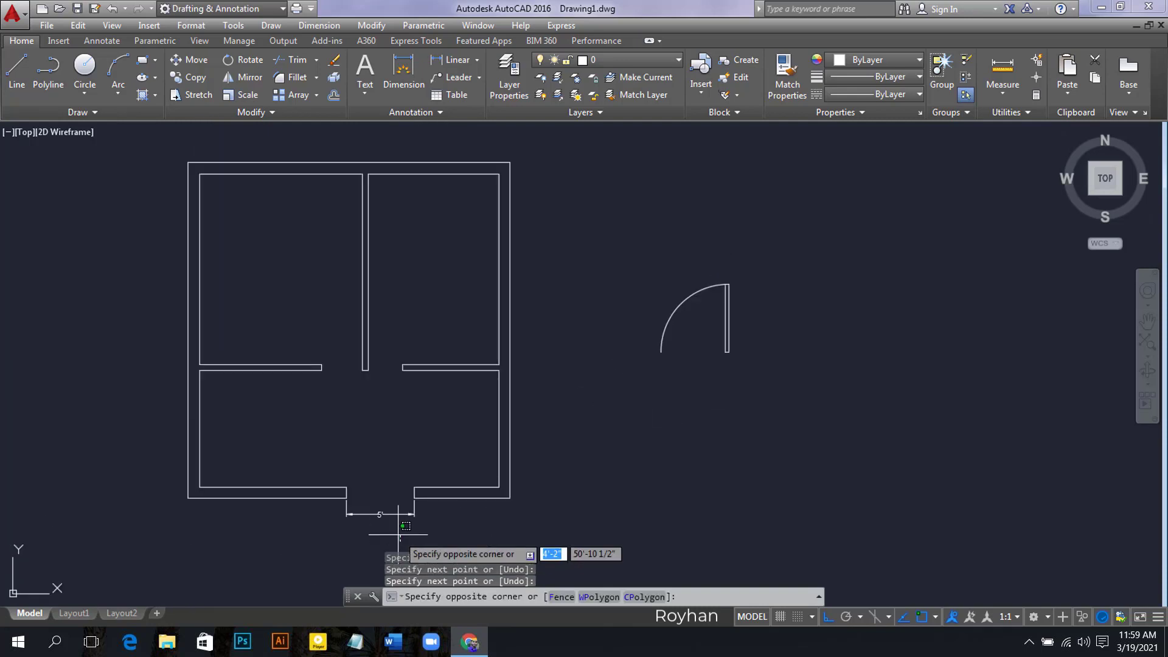
pyautogui.click(379, 487)
pyautogui.press('Delete')
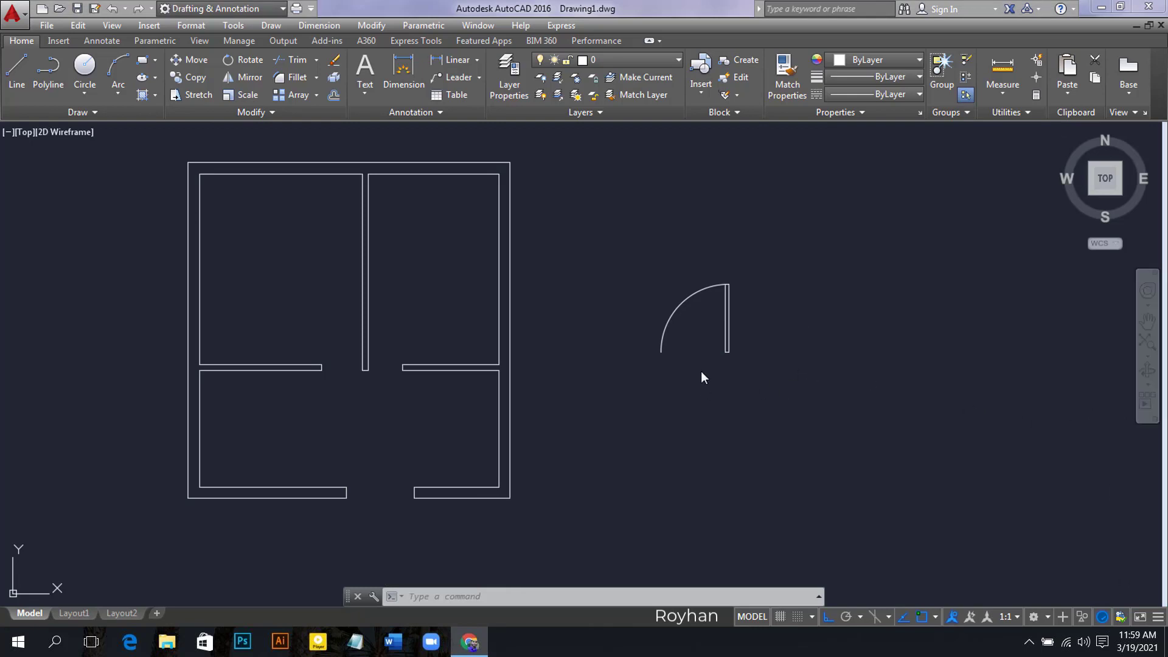
# Step: Move the whole door symbol from the arc's lower end to the inner corner of the front opening's left wall end
pyautogui.click(753, 382)
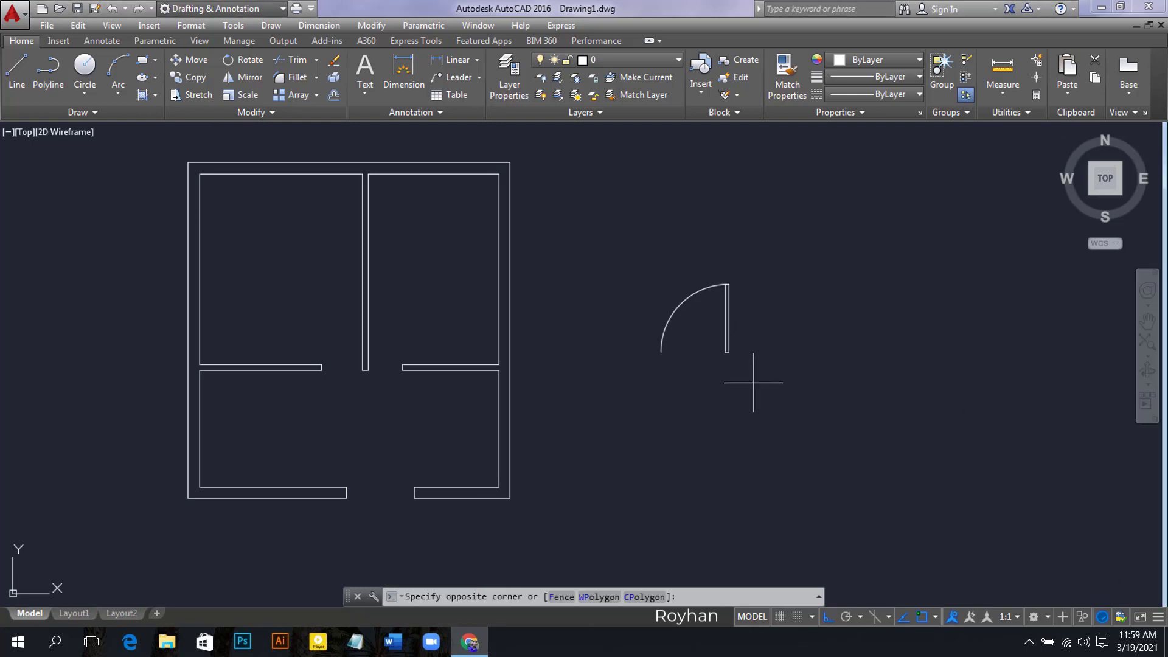
pyautogui.click(588, 222)
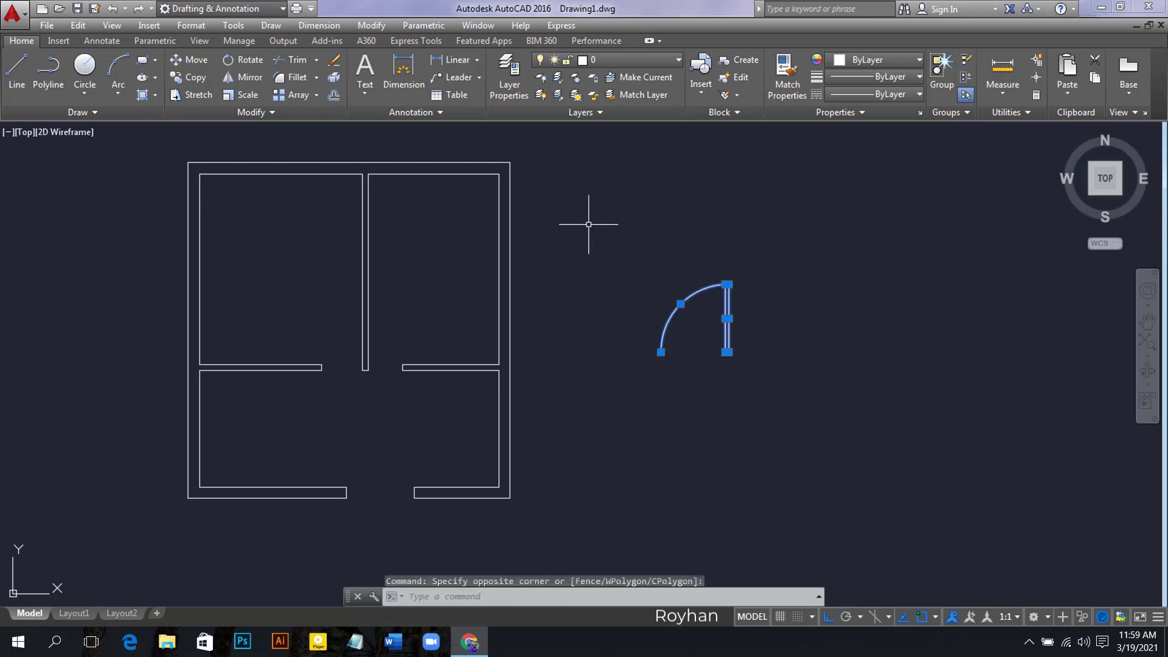
pyautogui.write('m')
pyautogui.press('Return')
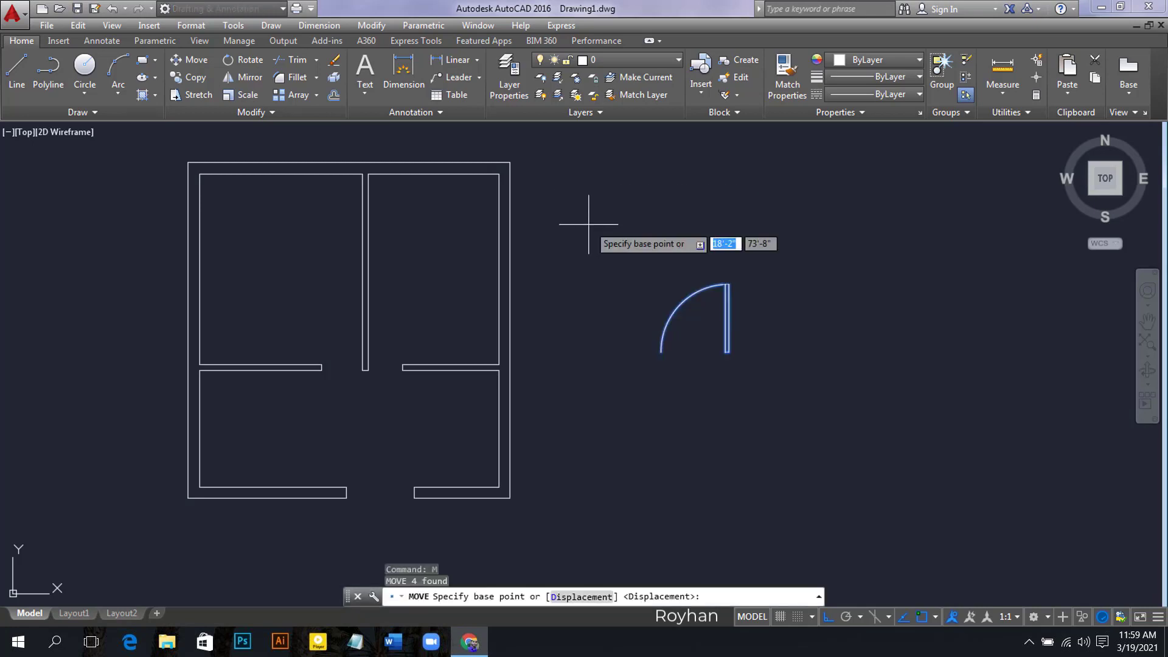
pyautogui.click(660, 351)
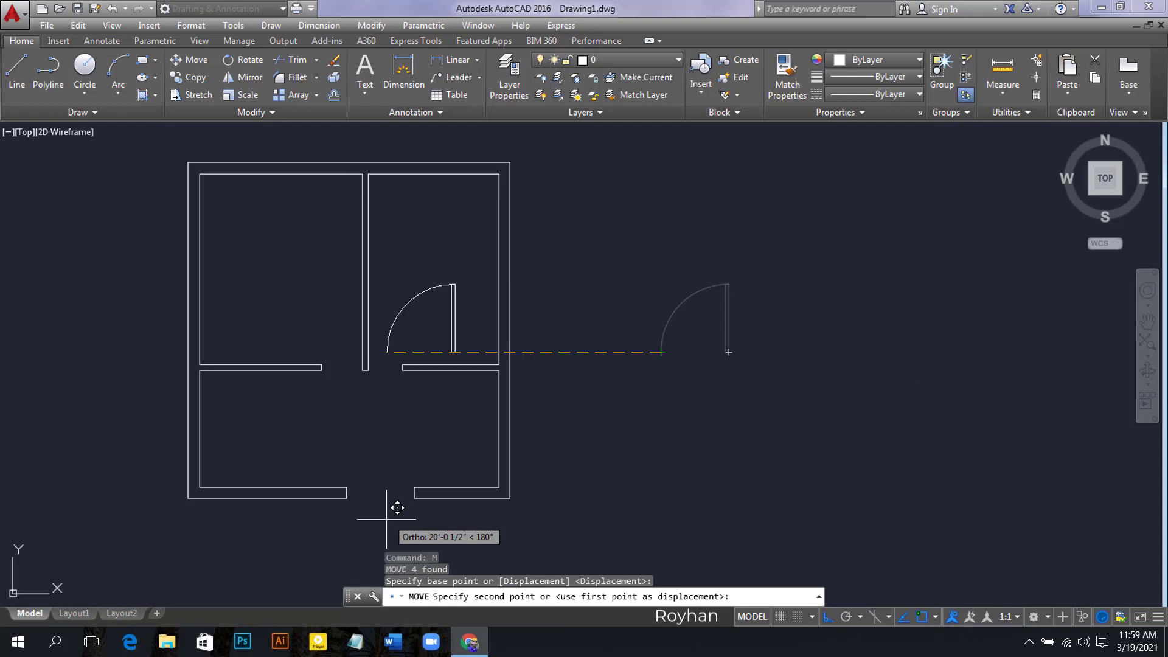
pyautogui.click(346, 491)
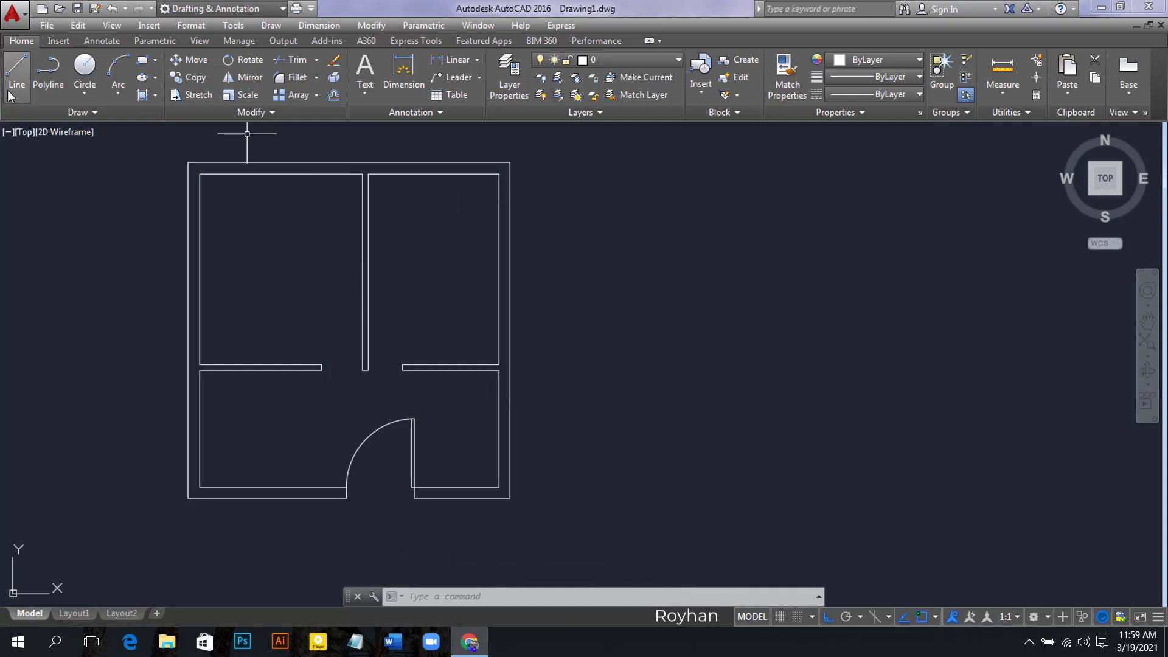
# Step: Start a stepped door jamb outline beside the plan with lines 2" right, 2" down and 1" right
pyautogui.click(8, 68)
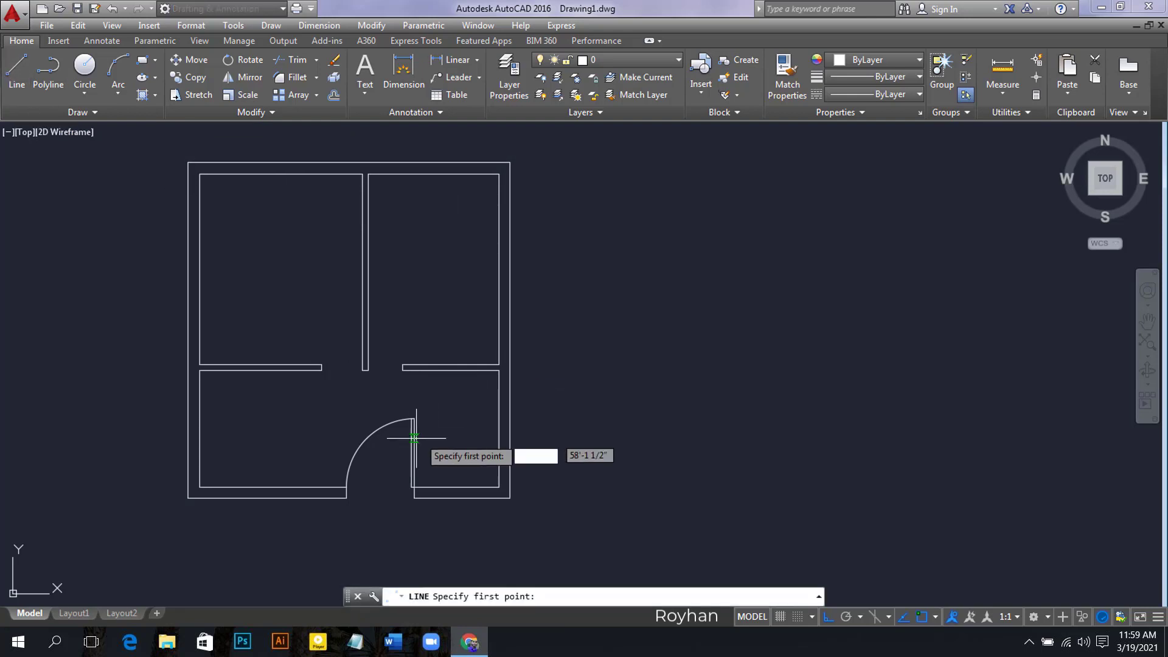
pyautogui.click(559, 383)
pyautogui.write('2')
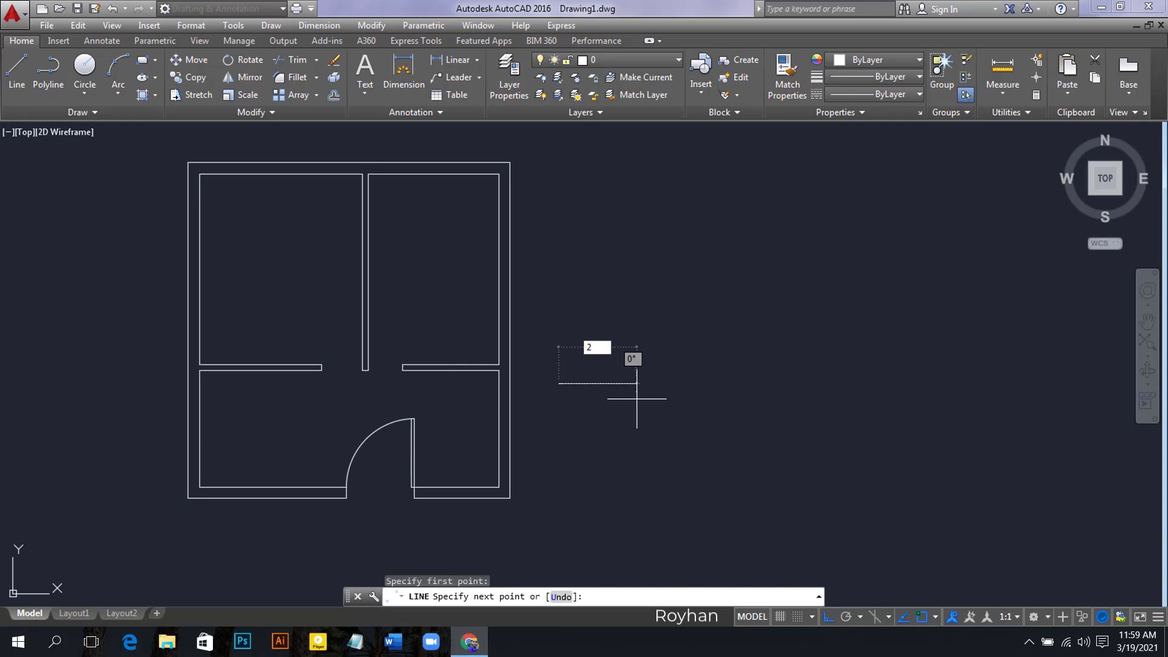
pyautogui.press('Return')
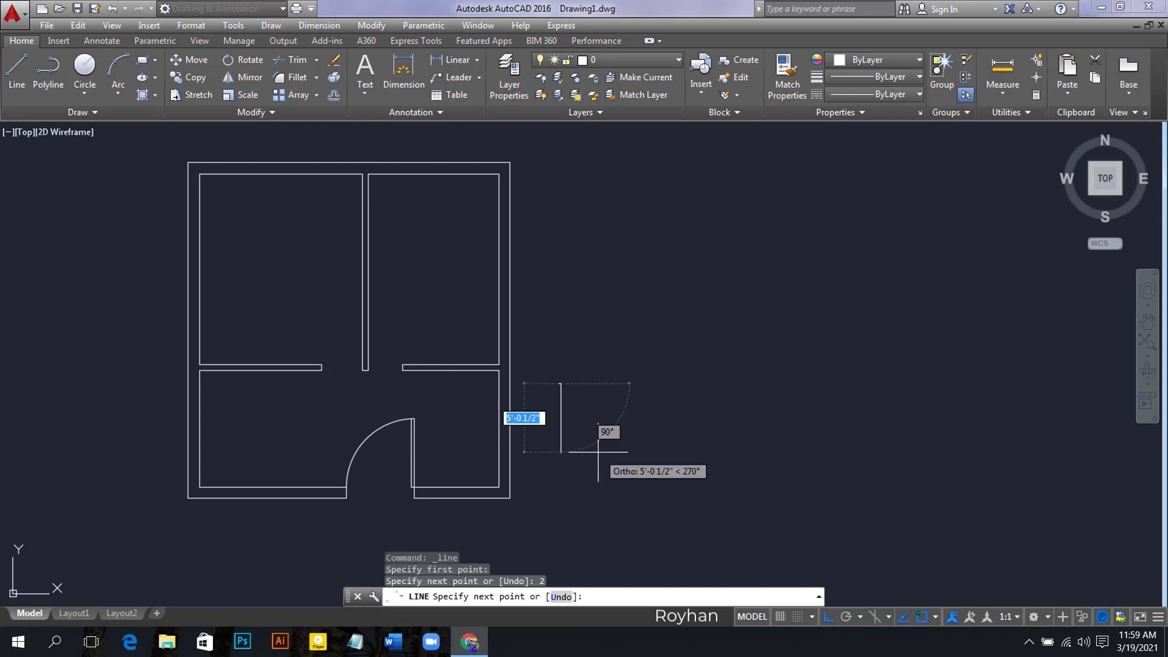
pyautogui.write('2')
pyautogui.press('Return')
pyautogui.scroll(5, 579, 424)
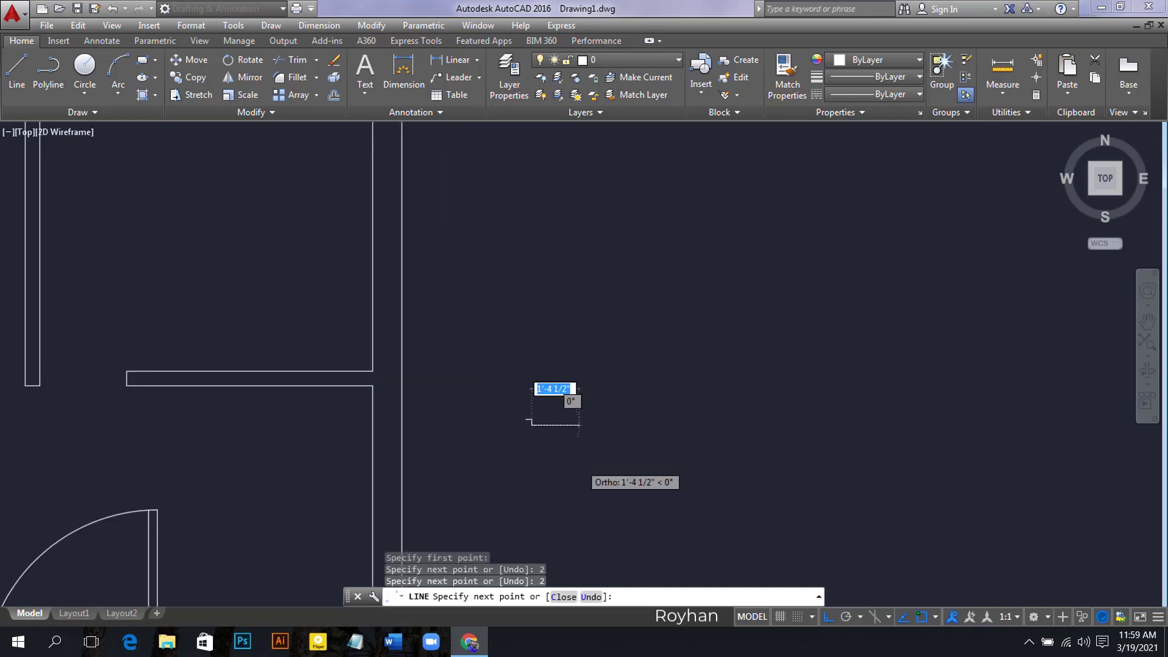
pyautogui.scroll(4, 581, 463)
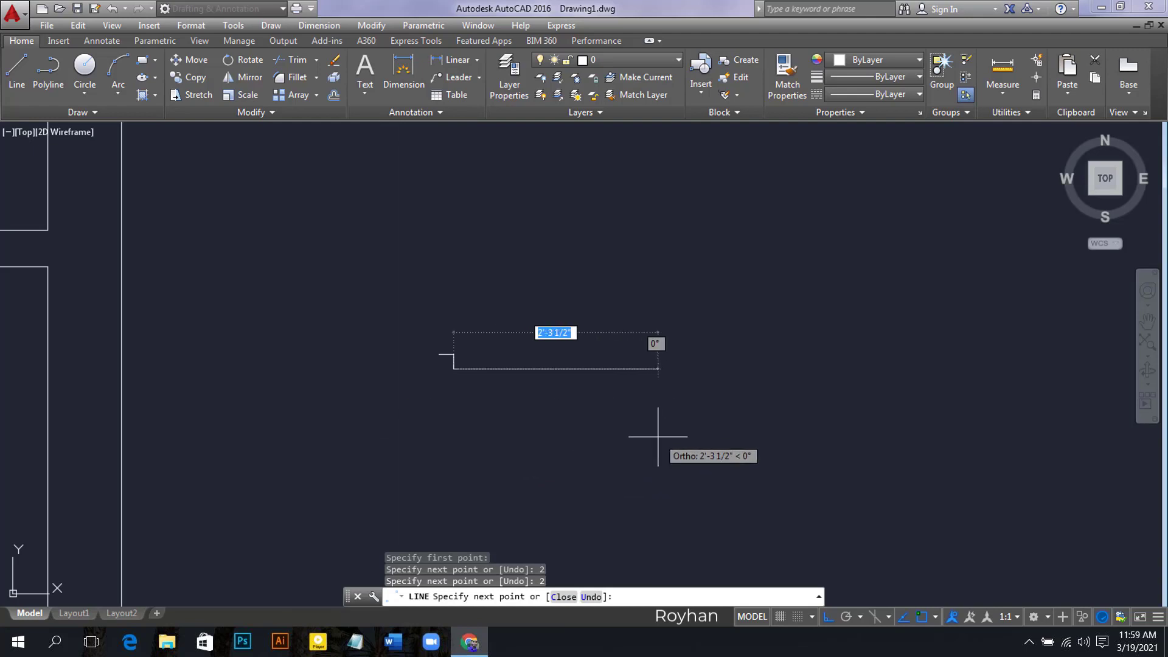
pyautogui.write('1')
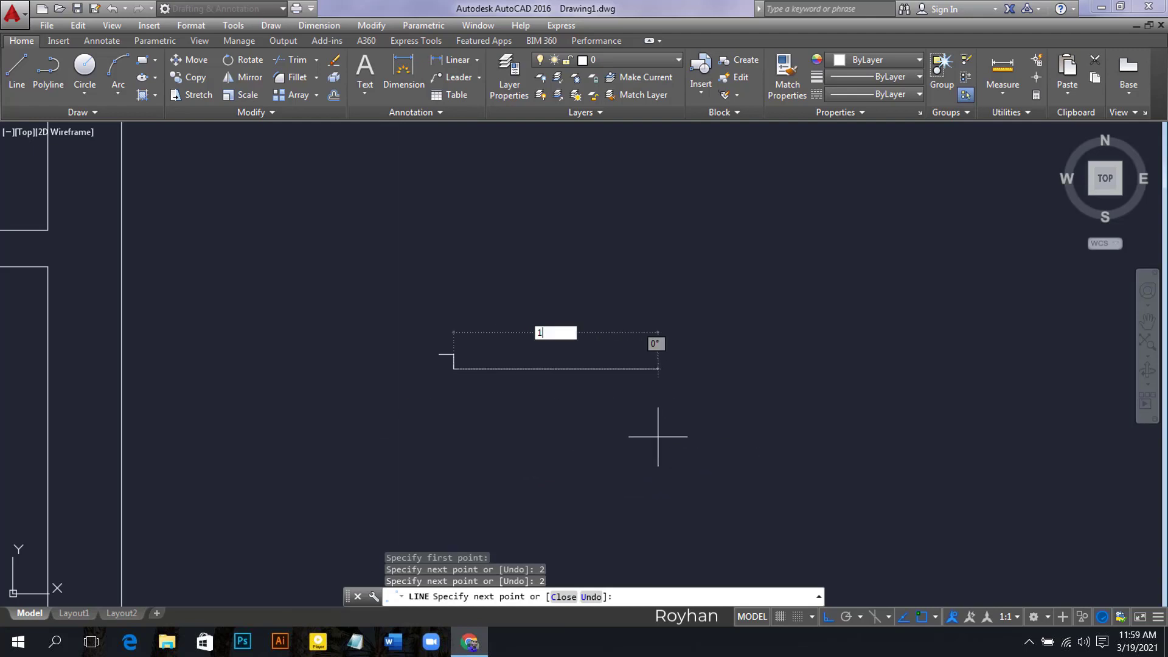
pyautogui.press('Return')
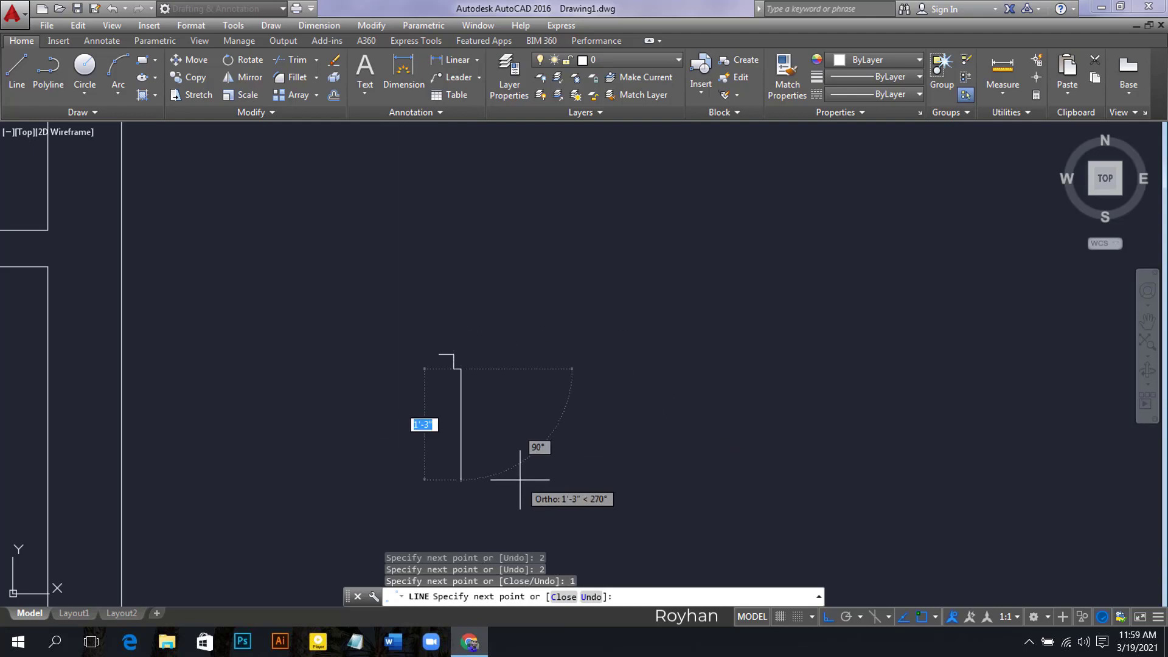
# Step: Close the jamb outline with lines 2" down, 3" left and 4" up
pyautogui.write('2')
pyautogui.press('Return')
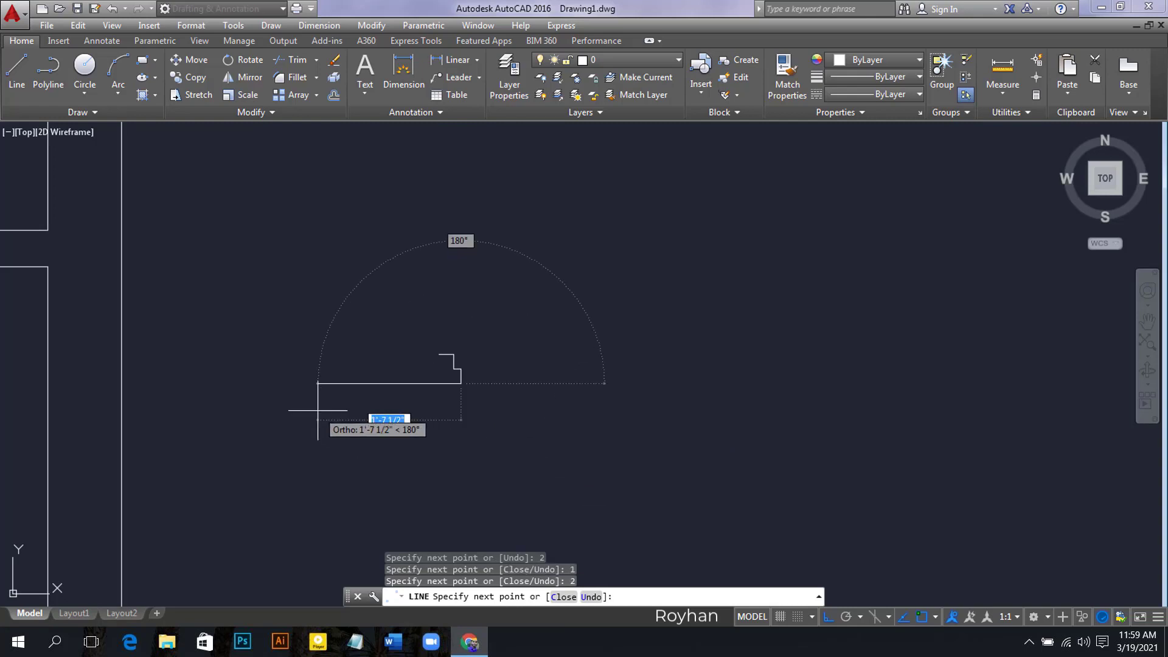
pyautogui.write('3')
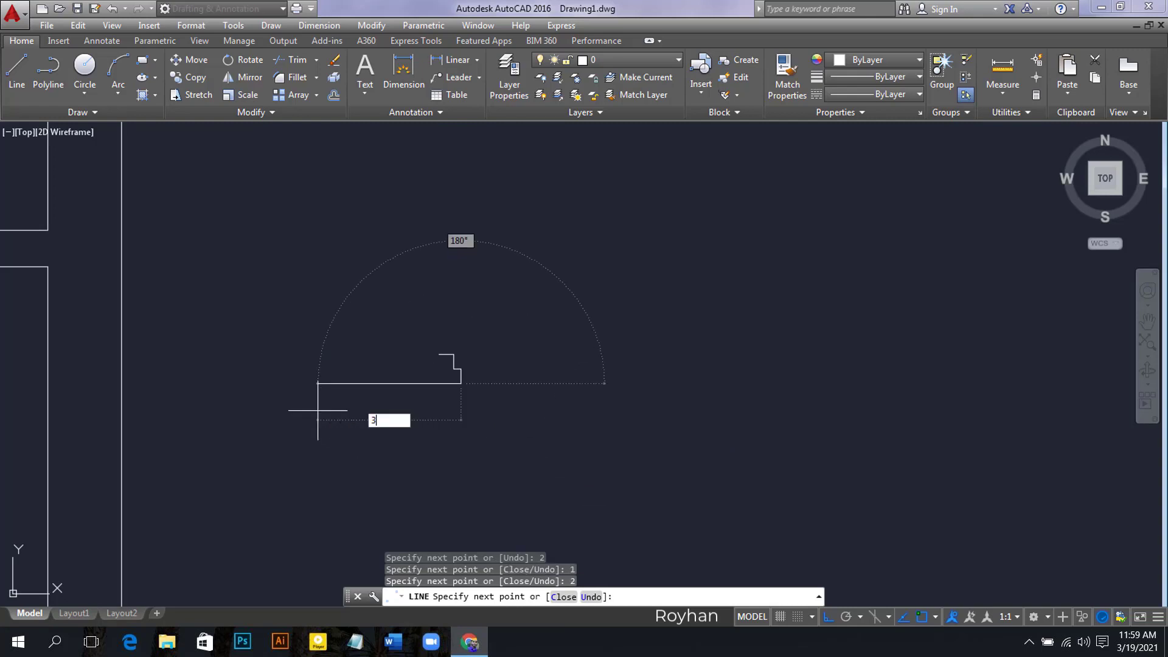
pyautogui.press('Return')
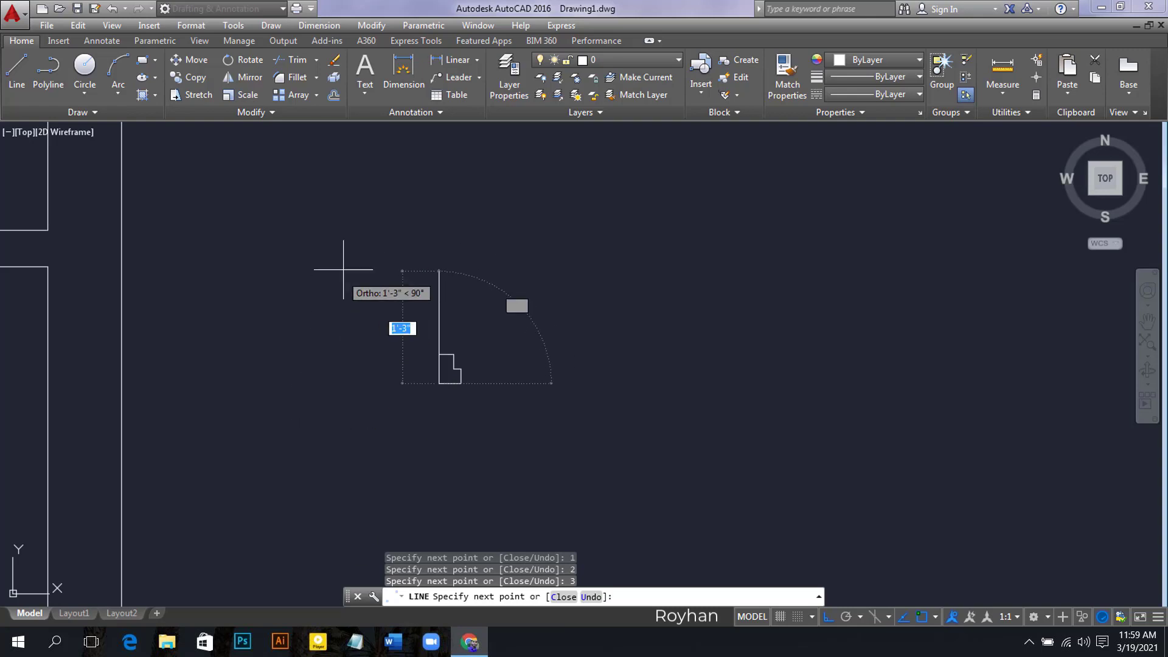
pyautogui.write('4')
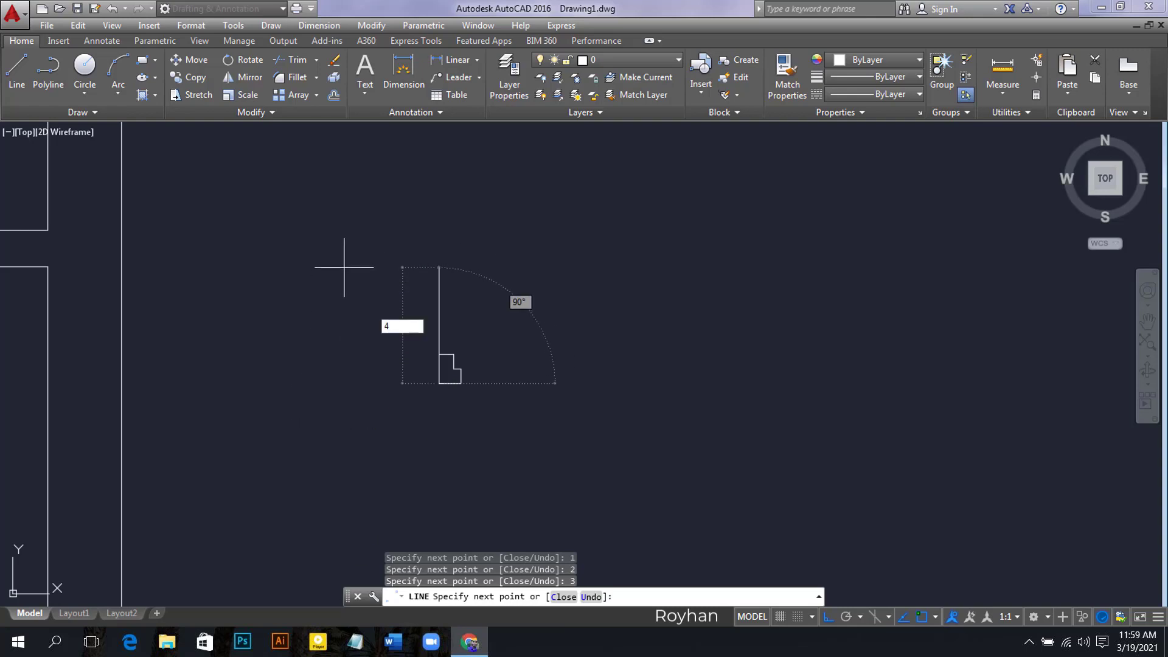
pyautogui.press('Return')
pyautogui.press('Return')
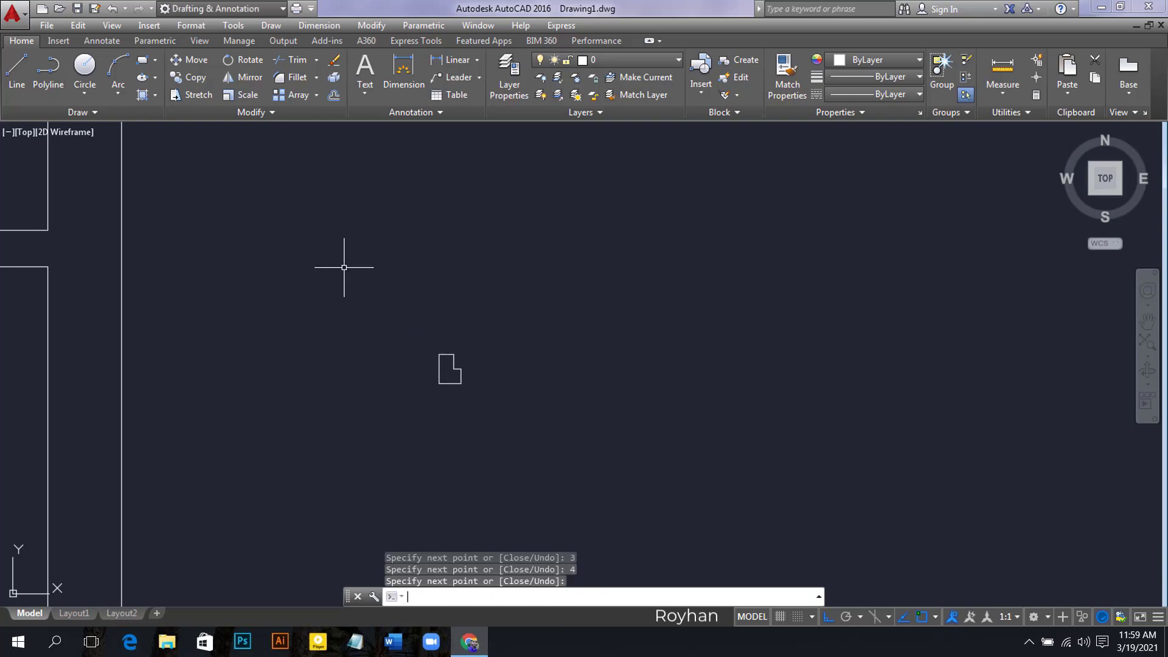
# Step: Dimension the interior opening between the left horizontal wall's end and the vertical partition
pyautogui.scroll(-5, 378, 313)
pyautogui.moveTo(357, 368); pyautogui.dragTo(508, 374, button='middle')
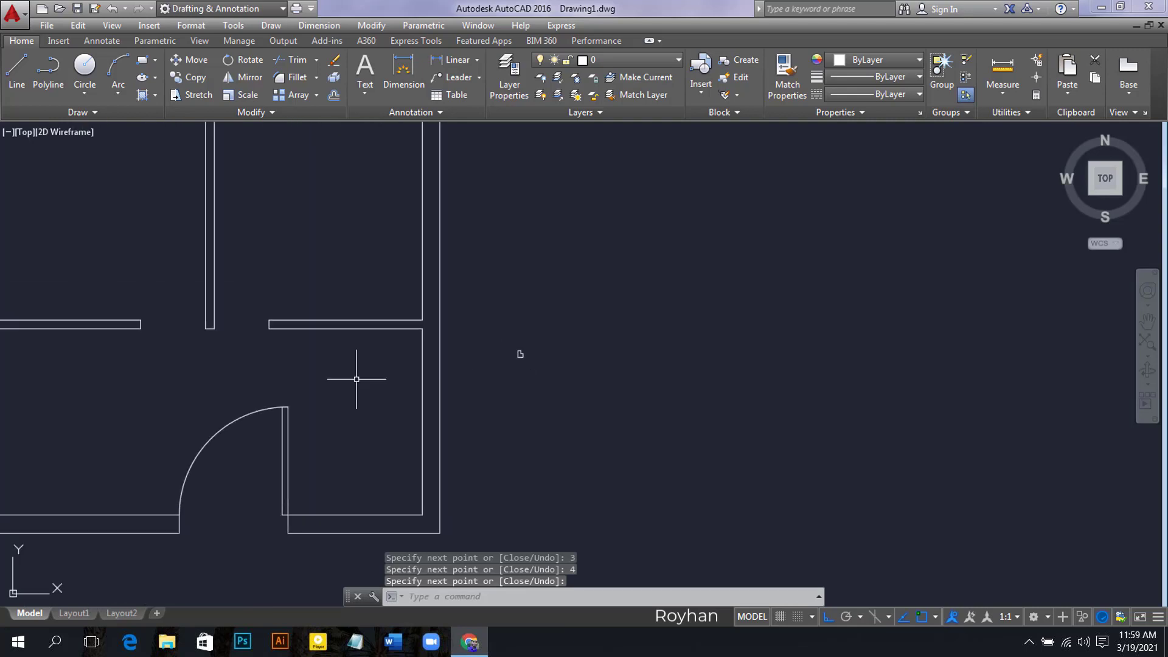
pyautogui.moveTo(246, 357); pyautogui.dragTo(291, 358, button='middle')
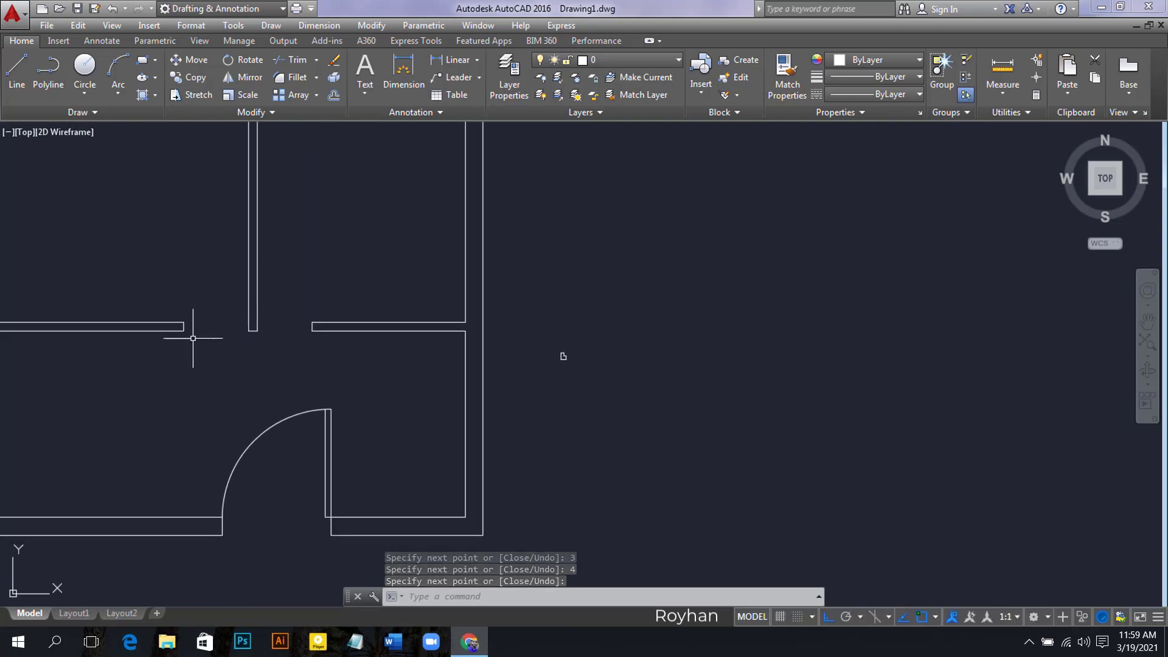
pyautogui.click(403, 73)
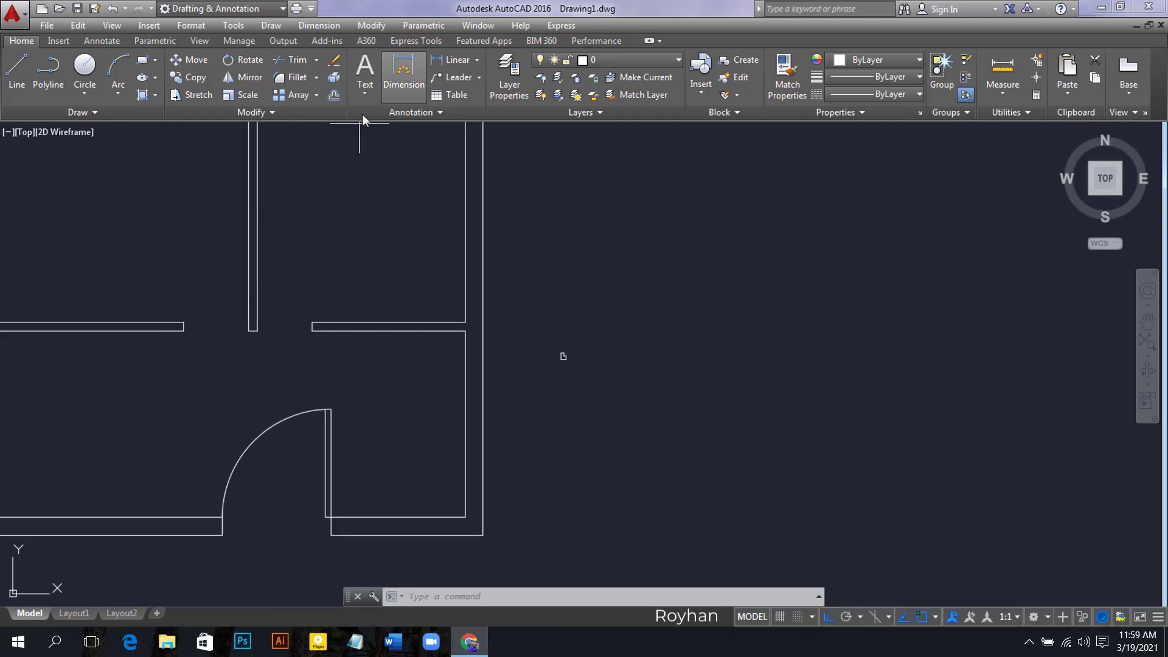
pyautogui.click(183, 330)
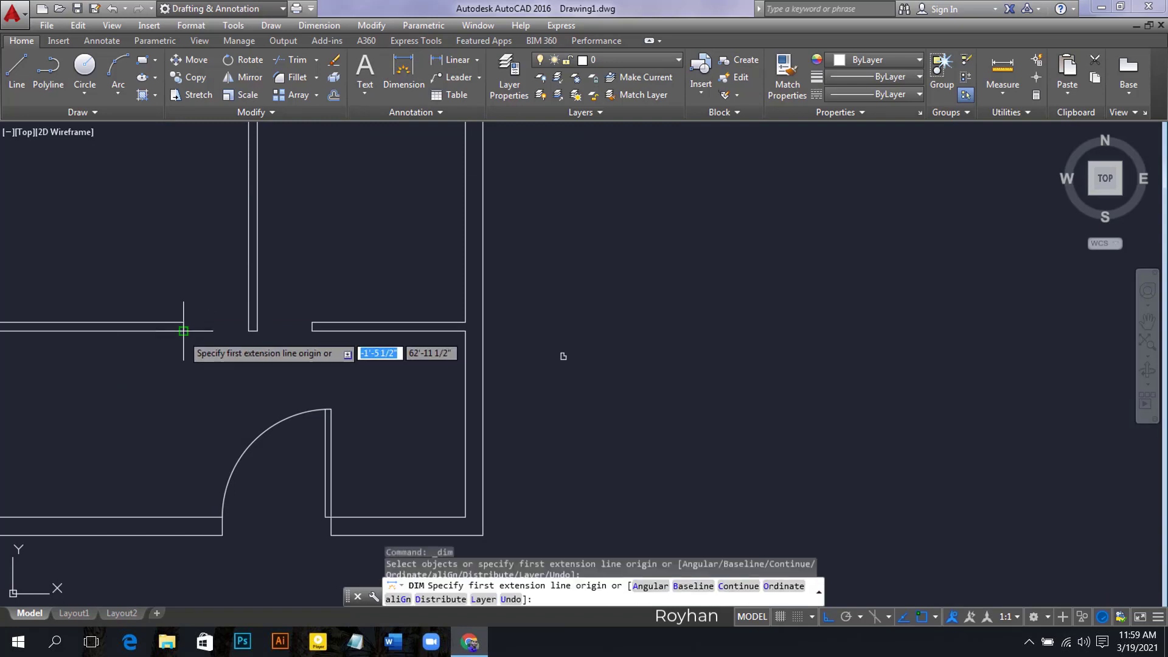
pyautogui.click(248, 330)
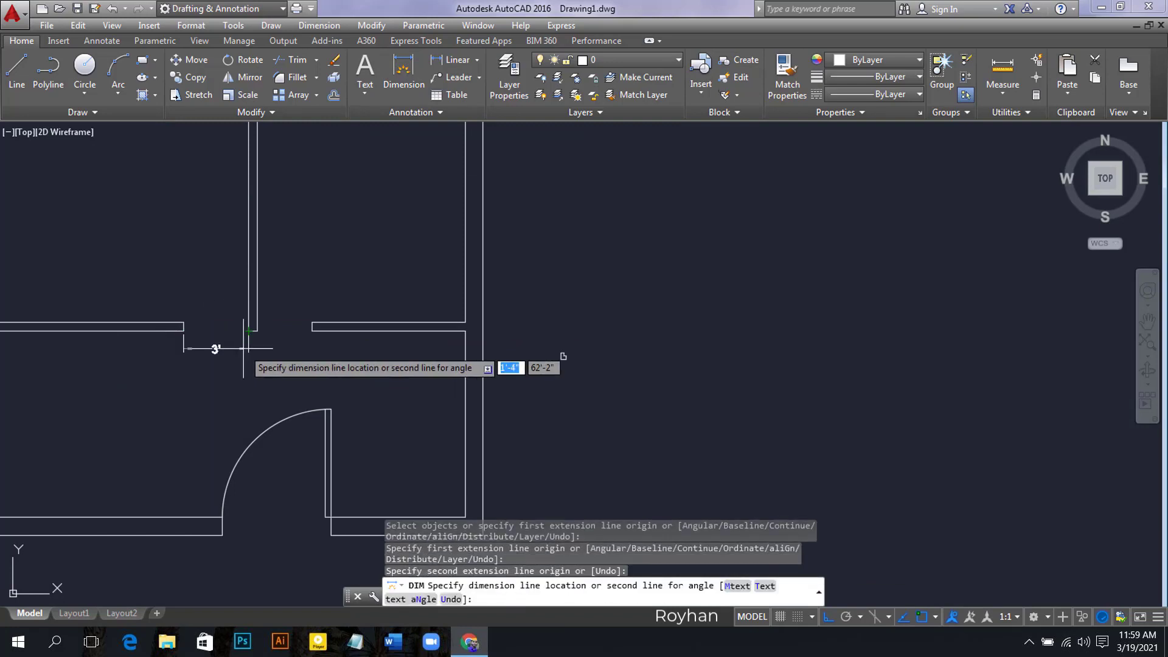
pyautogui.click(240, 349)
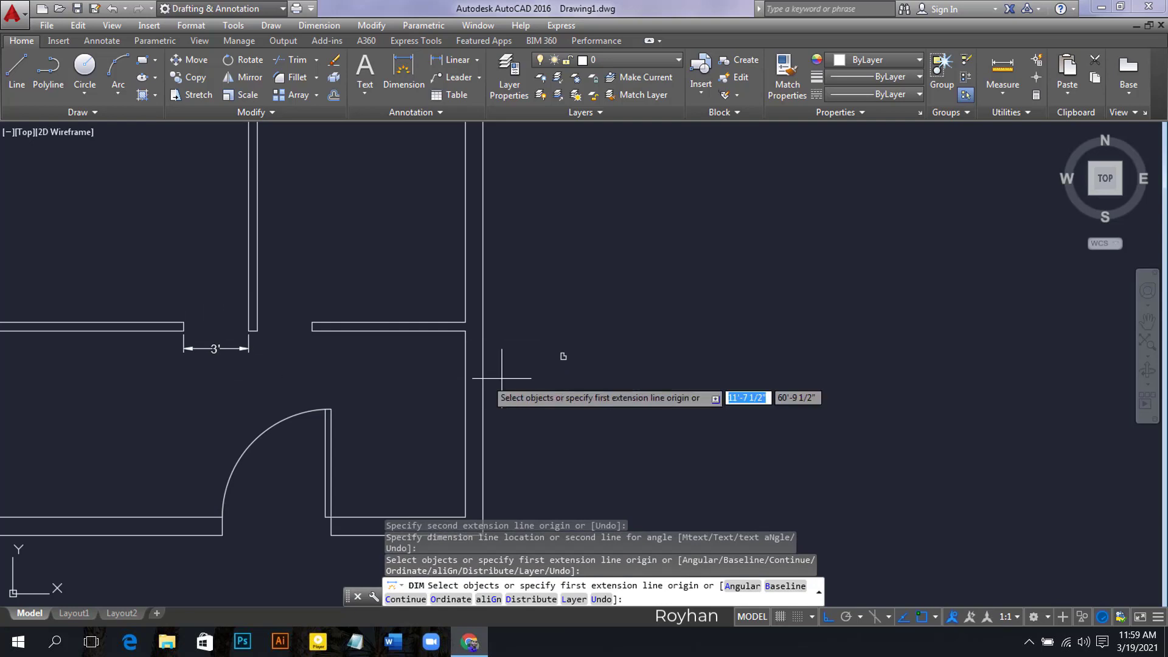
pyautogui.press('Return')
# Step: Erase the dimension below the interior opening
pyautogui.click(210, 349)
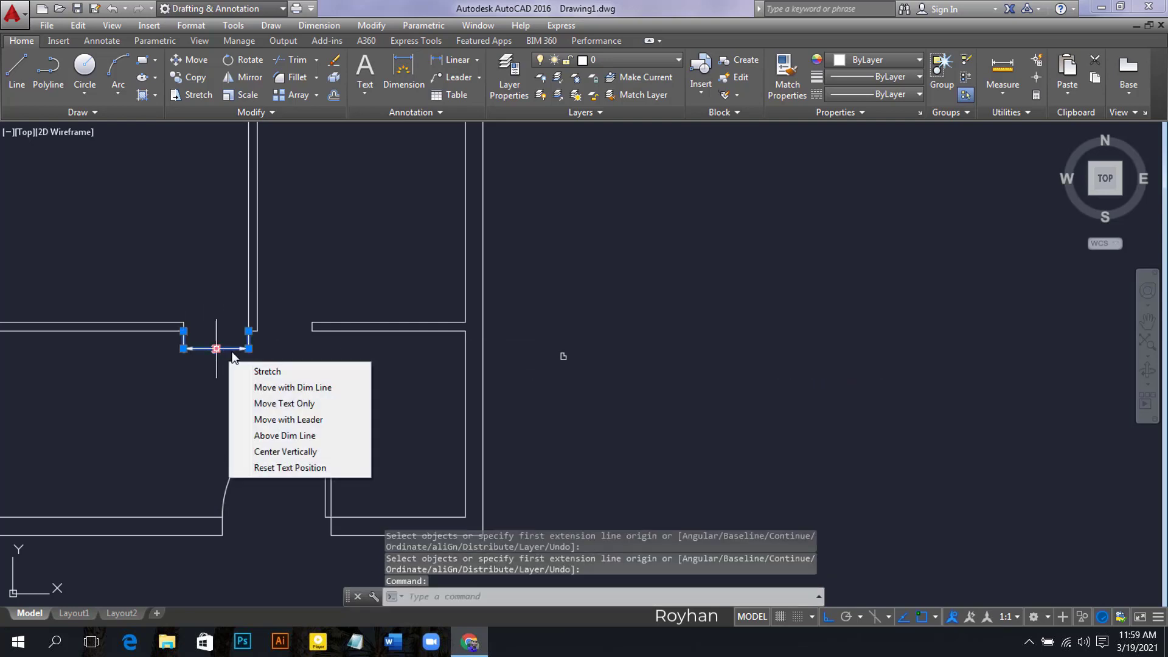
pyautogui.rightClick(232, 357)
pyautogui.click(266, 359)
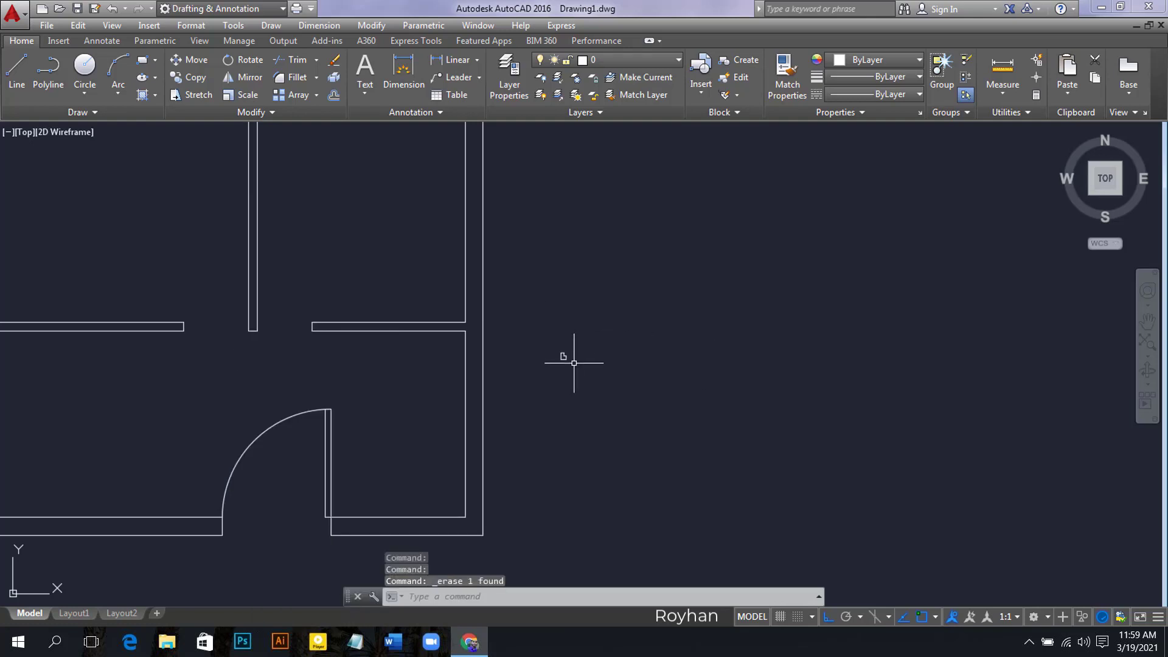
# Step: Draw a 3' horizontal line to the right from the jamb outline's lower-left corner
pyautogui.scroll(4, 573, 363)
pyautogui.click(16, 68)
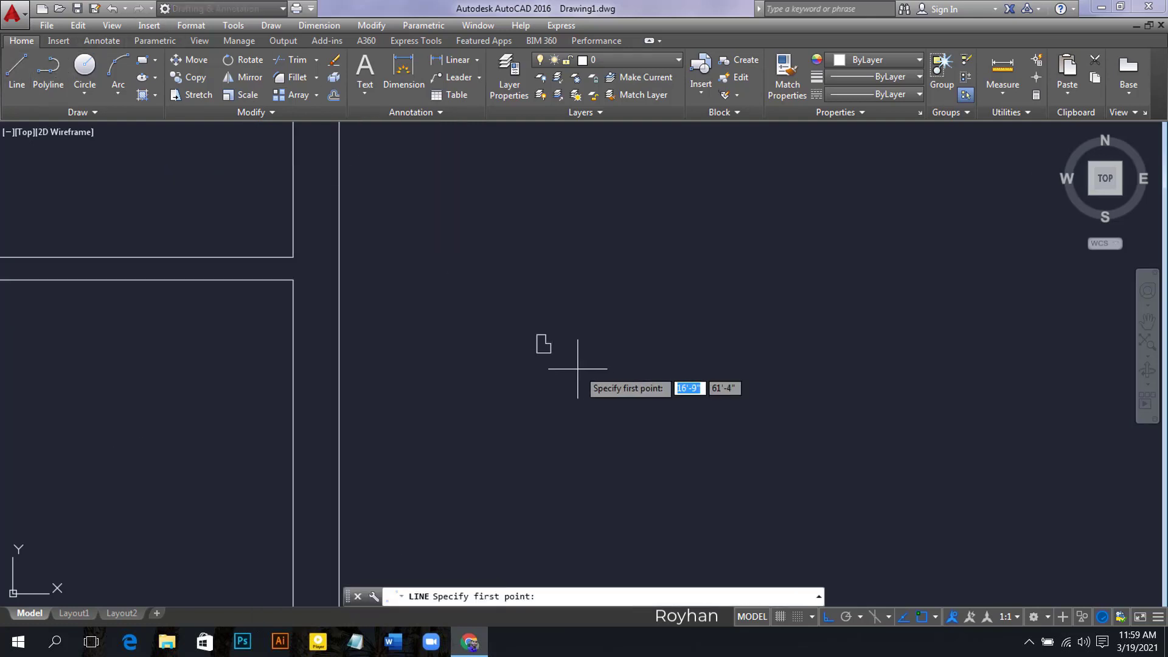
pyautogui.click(536, 353)
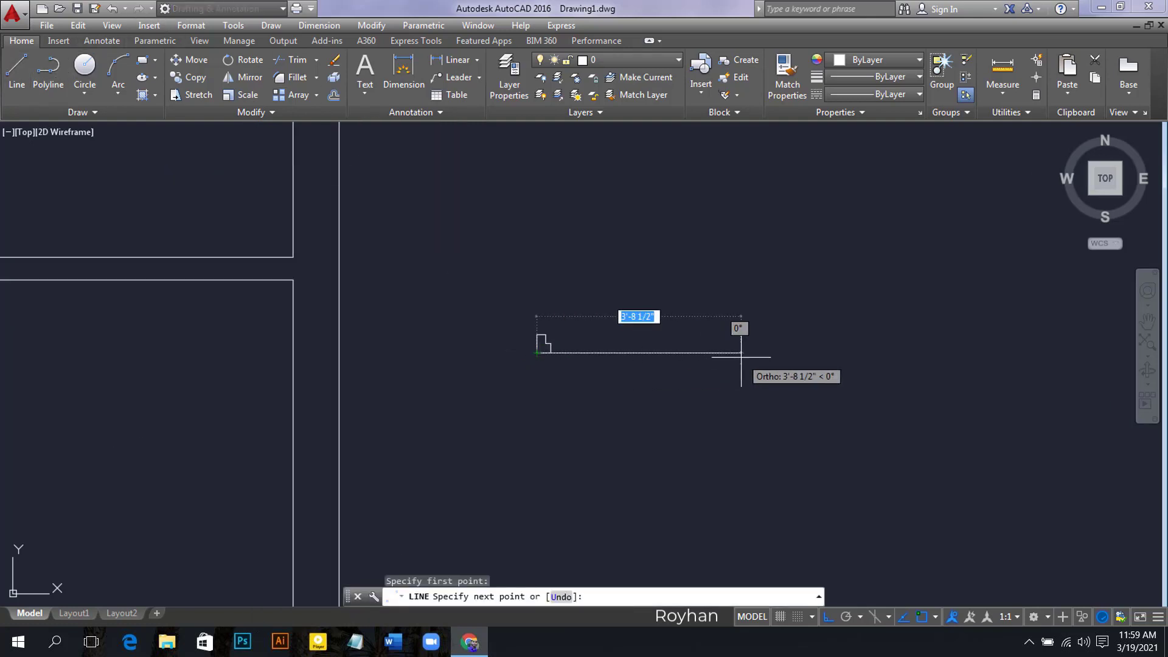
pyautogui.write('3')
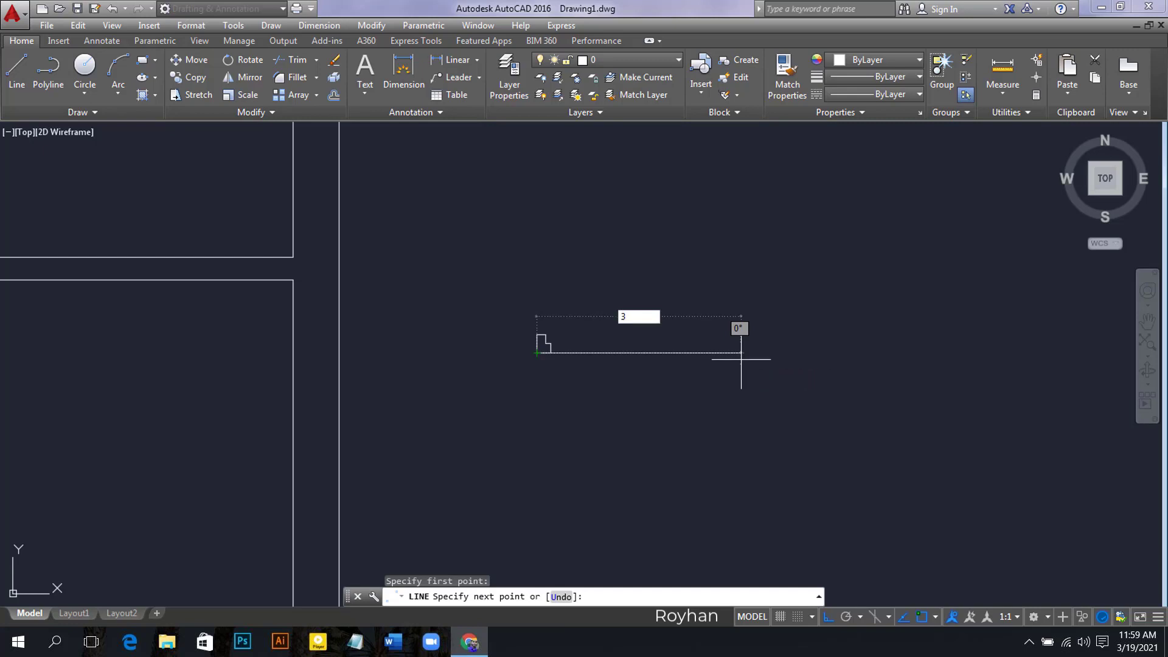
pyautogui.write("'")
pyautogui.press('Return')
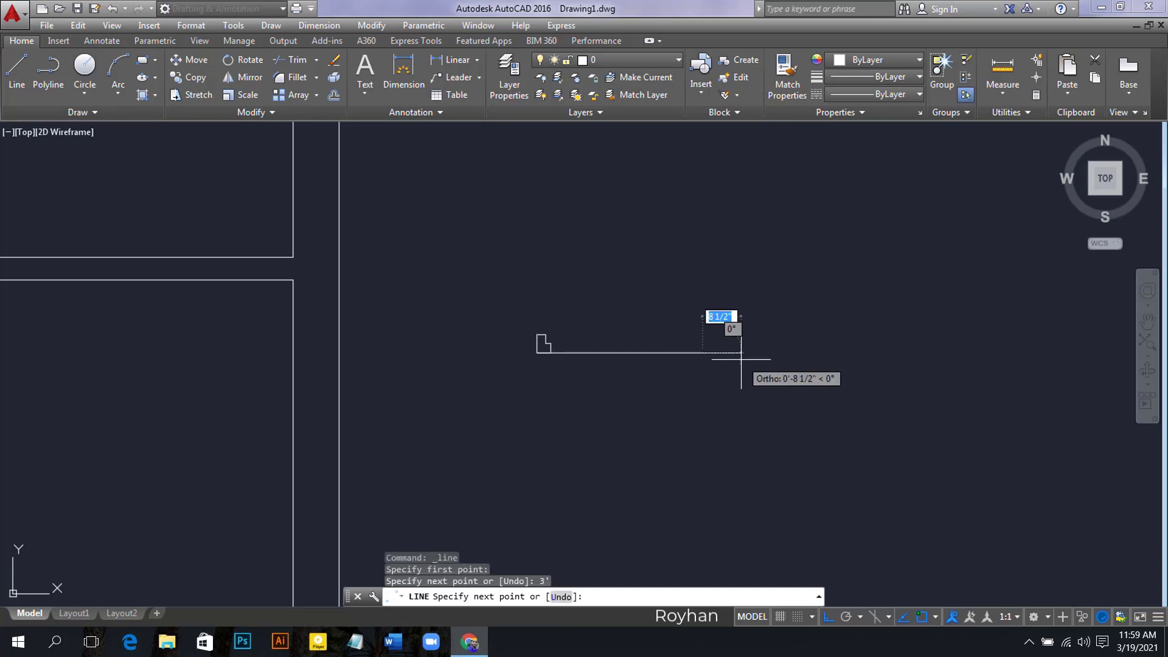
pyautogui.press('Return')
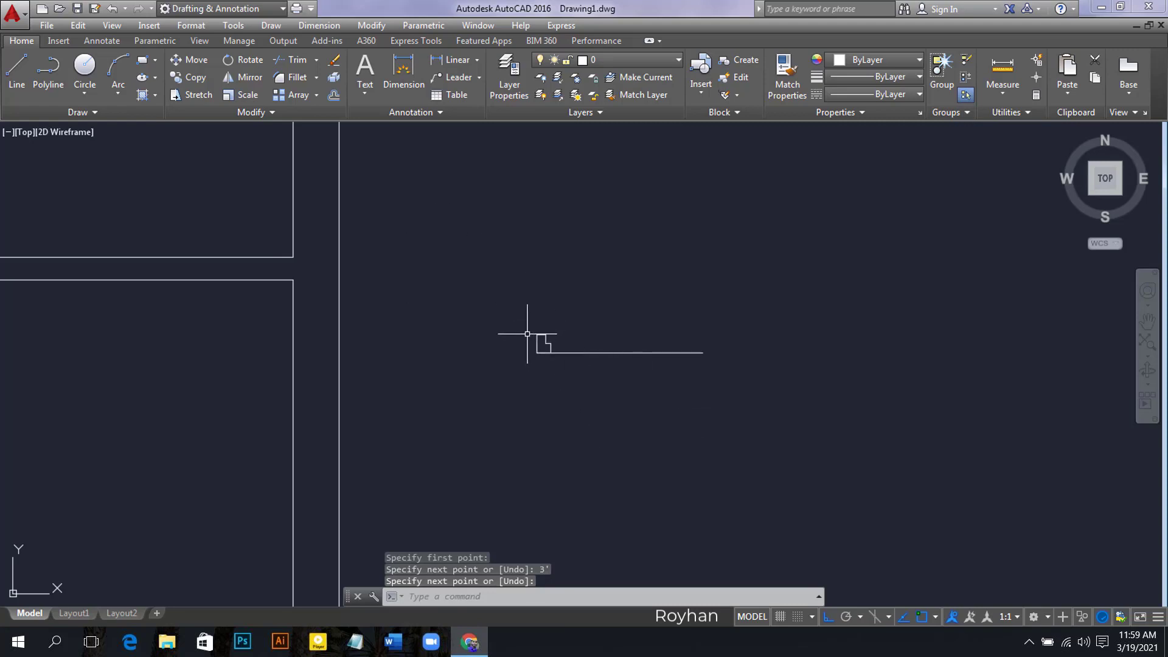
# Step: Mirror the jamb outline about a vertical axis through the 3' line's midpoint, keeping the original
pyautogui.click(512, 312)
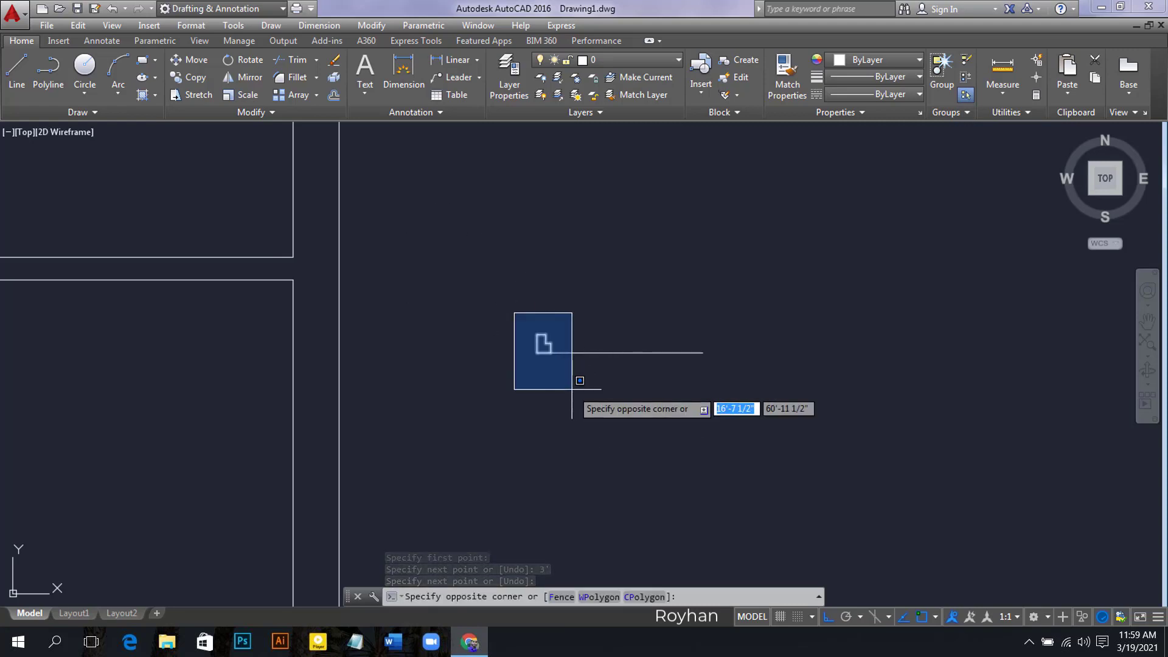
pyautogui.click(571, 389)
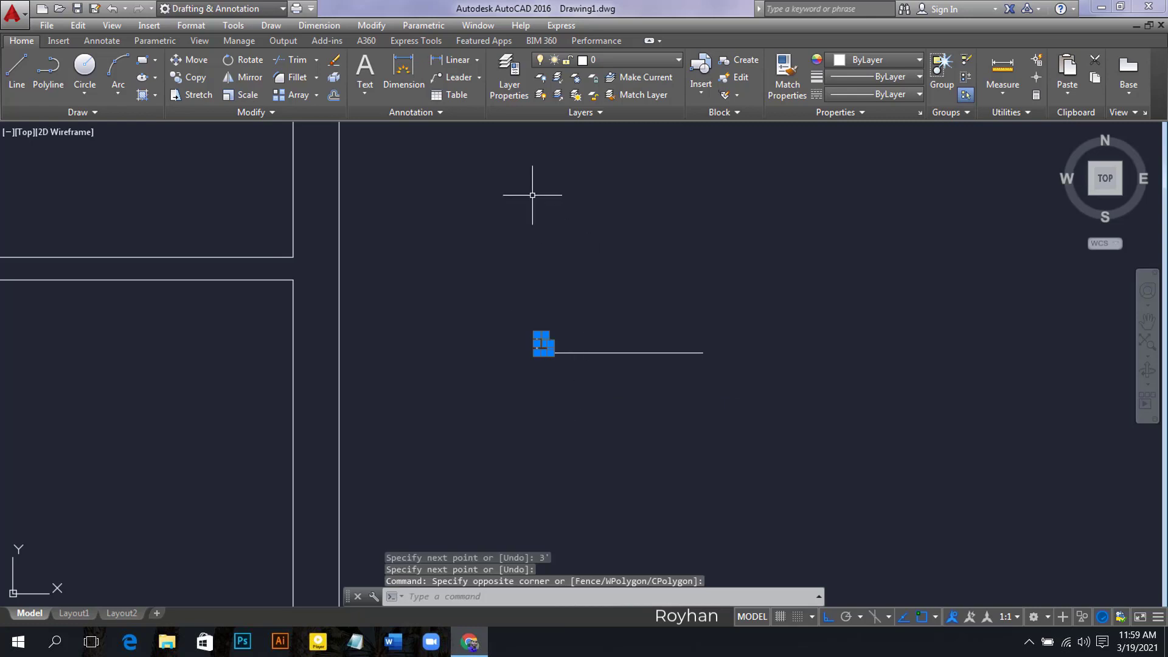
pyautogui.click(232, 75)
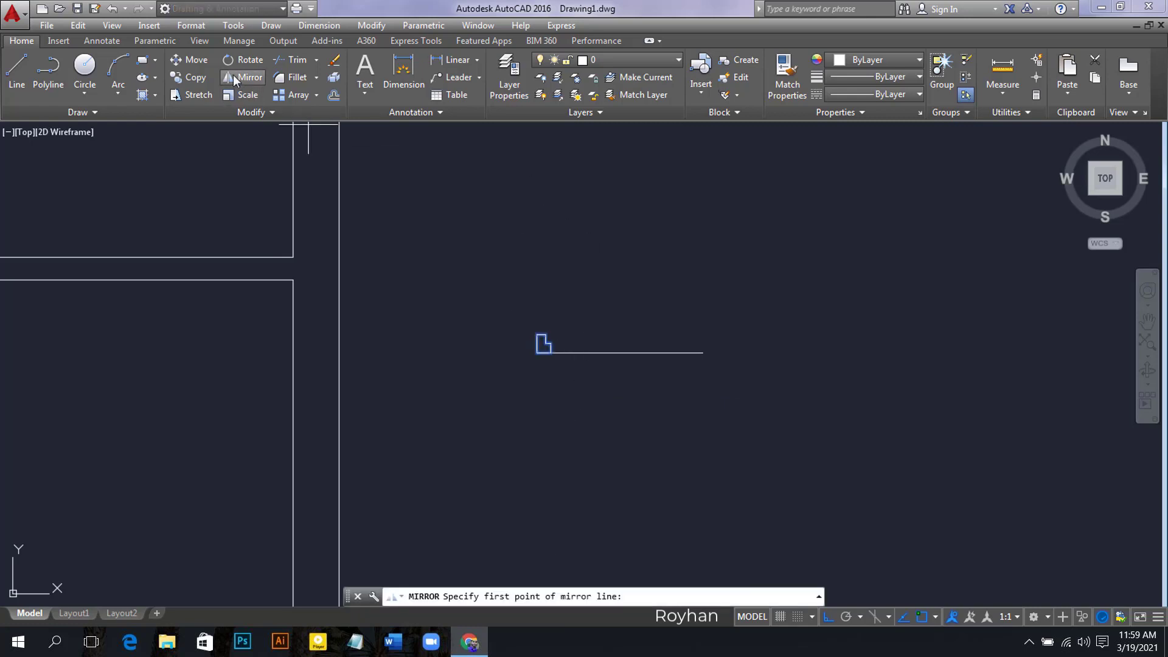
pyautogui.click(620, 353)
pyautogui.click(624, 398)
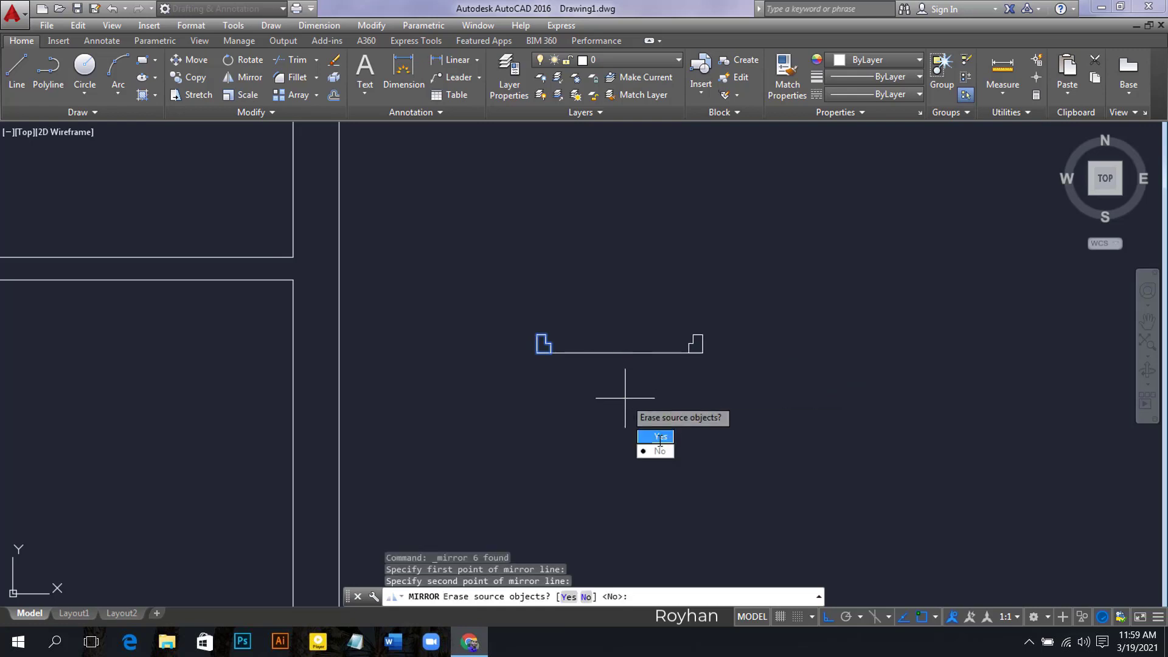
pyautogui.write('N')
pyautogui.press('Return')
# Step: Erase the 3' construction line running between the two jamb outlines
pyautogui.click(657, 391)
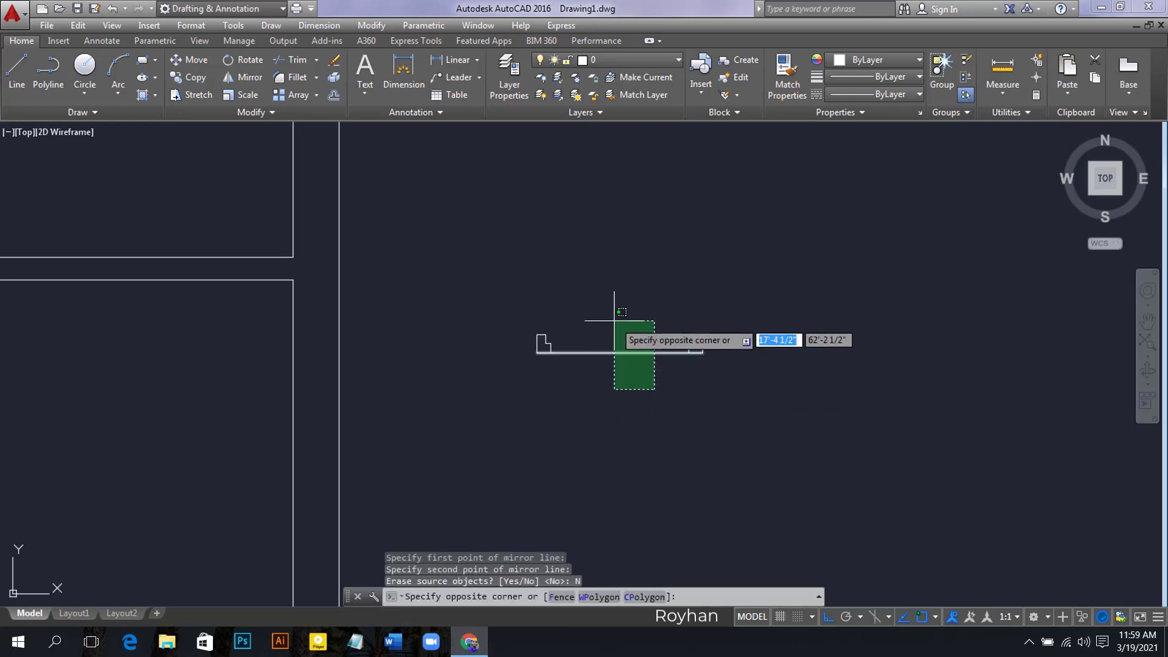
pyautogui.click(614, 320)
pyautogui.press('Delete')
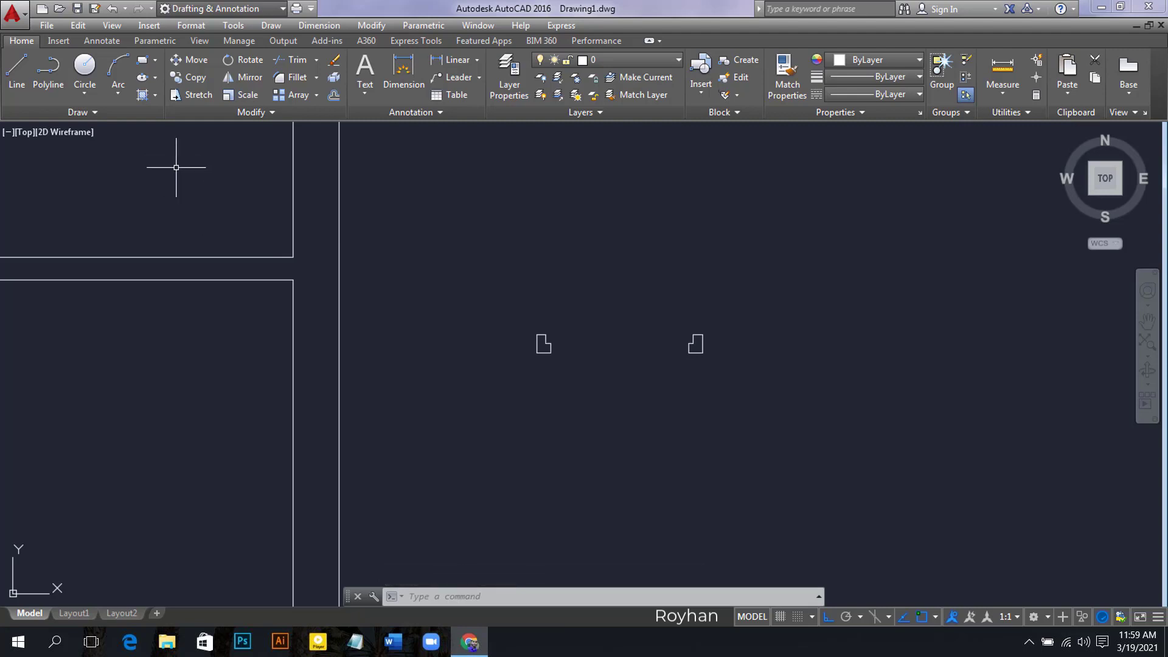
# Step: Draw a 2'-8" by 2" rectangle as the door leaf, fitted between the notches of the two jambs
pyautogui.click(142, 60)
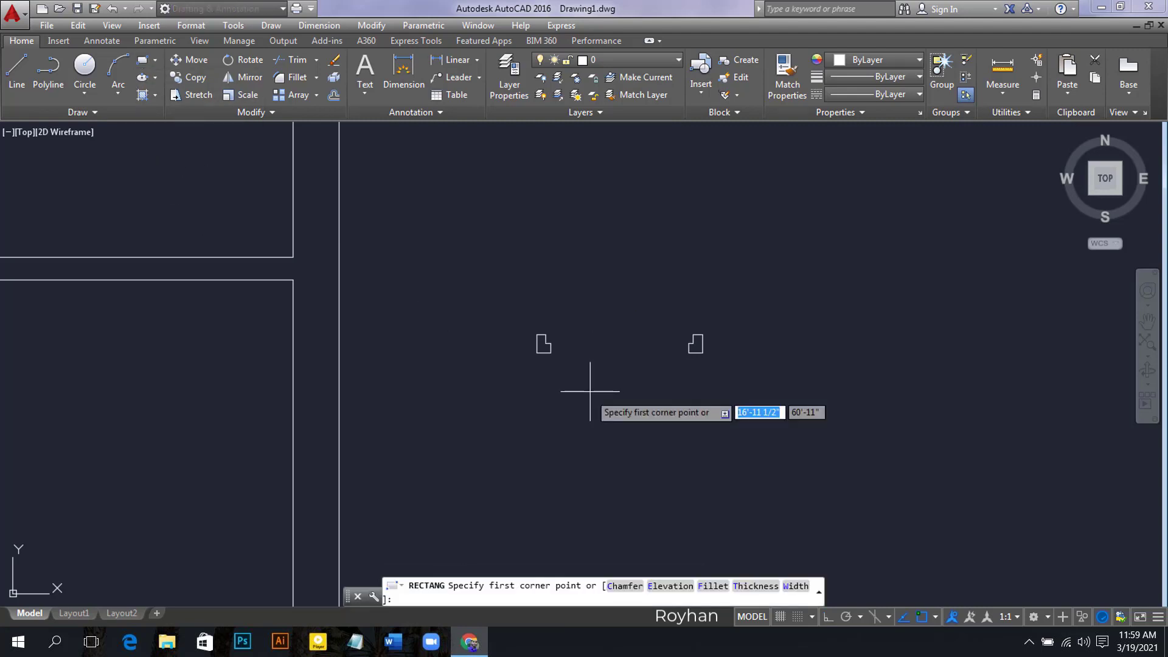
pyautogui.scroll(4, 559, 345)
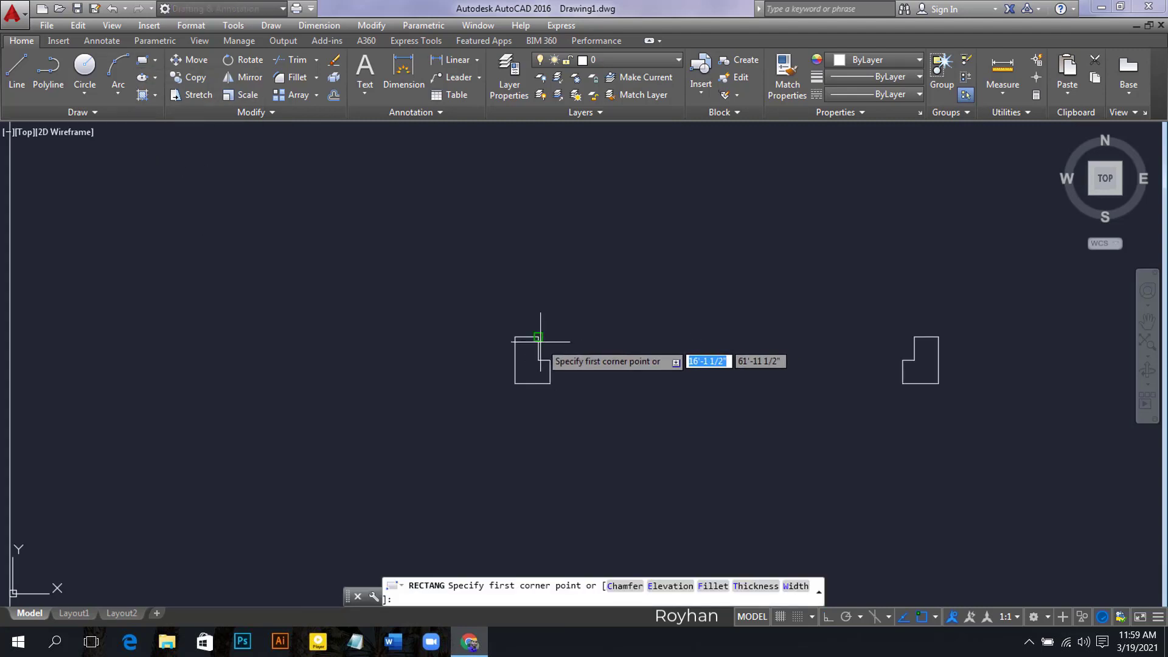
pyautogui.click(538, 336)
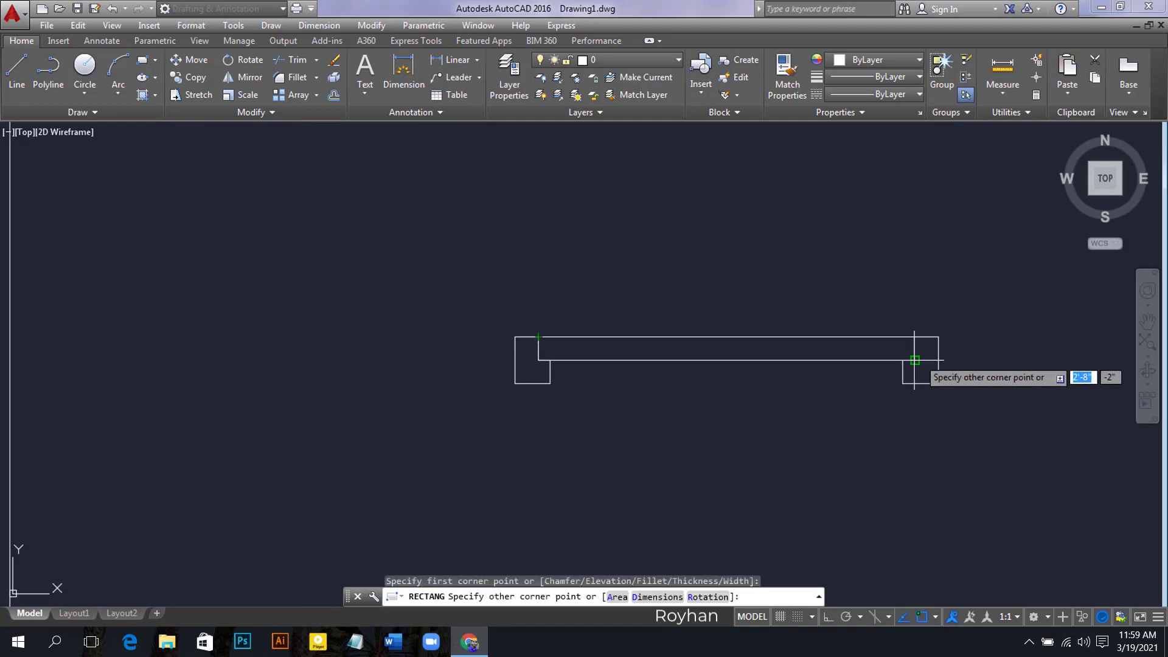
pyautogui.click(915, 360)
pyautogui.rightClick(838, 401)
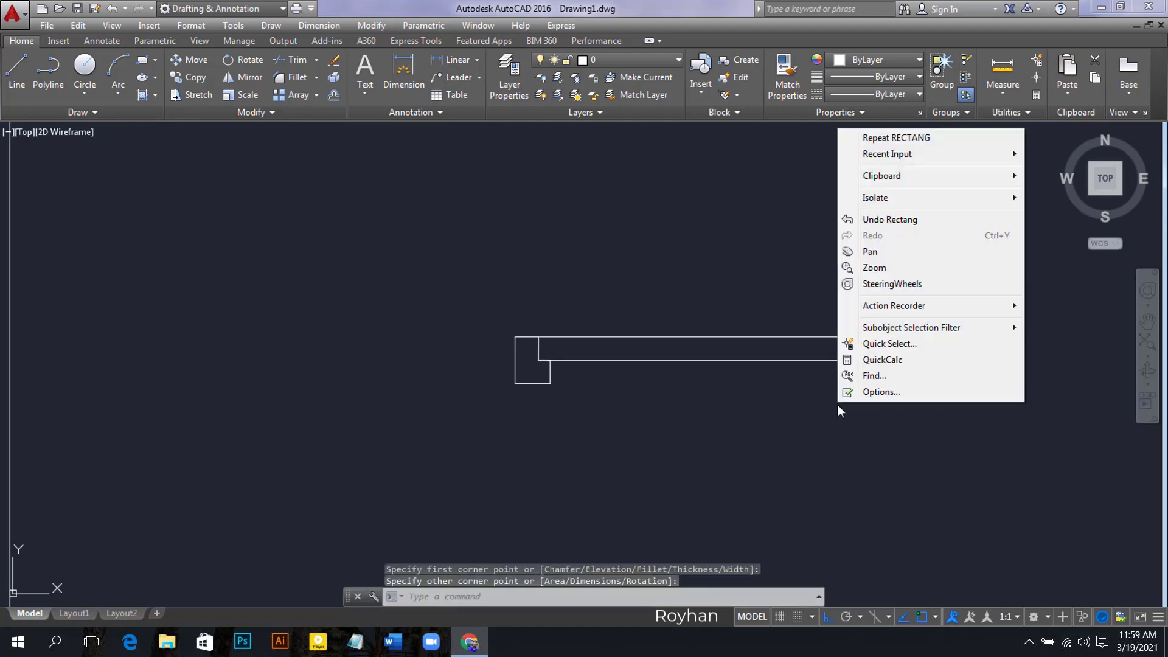
pyautogui.click(679, 7)
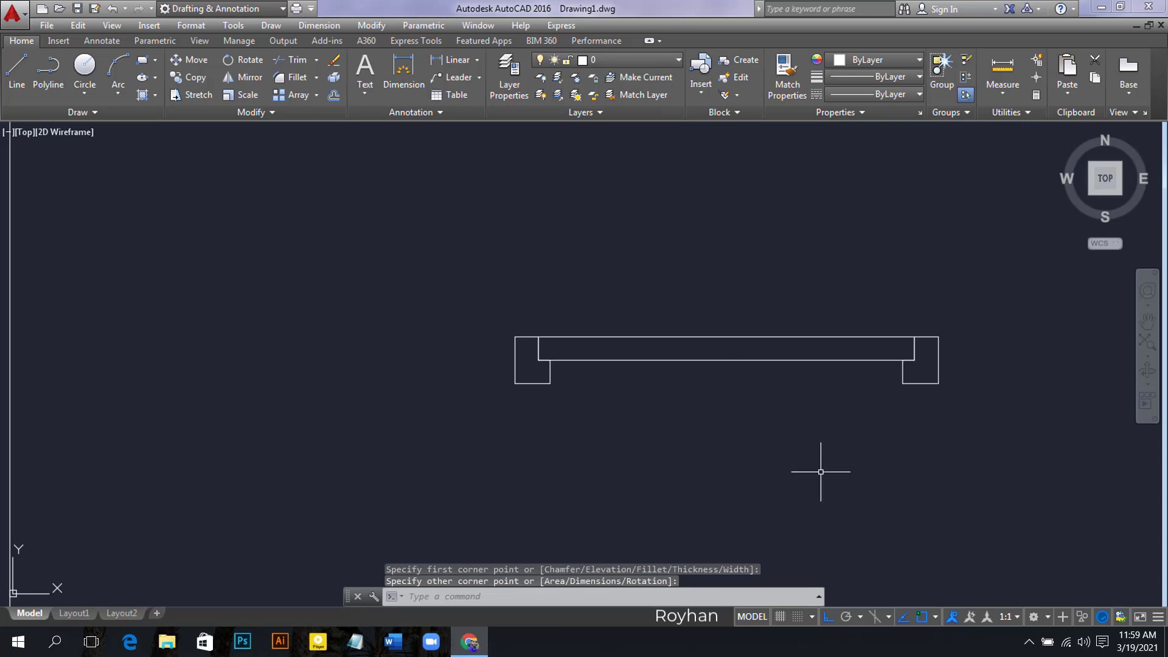
# Step: Rotate the door leaf 270° about its upper-right corner so it stands upright at the right jamb
pyautogui.click(769, 436)
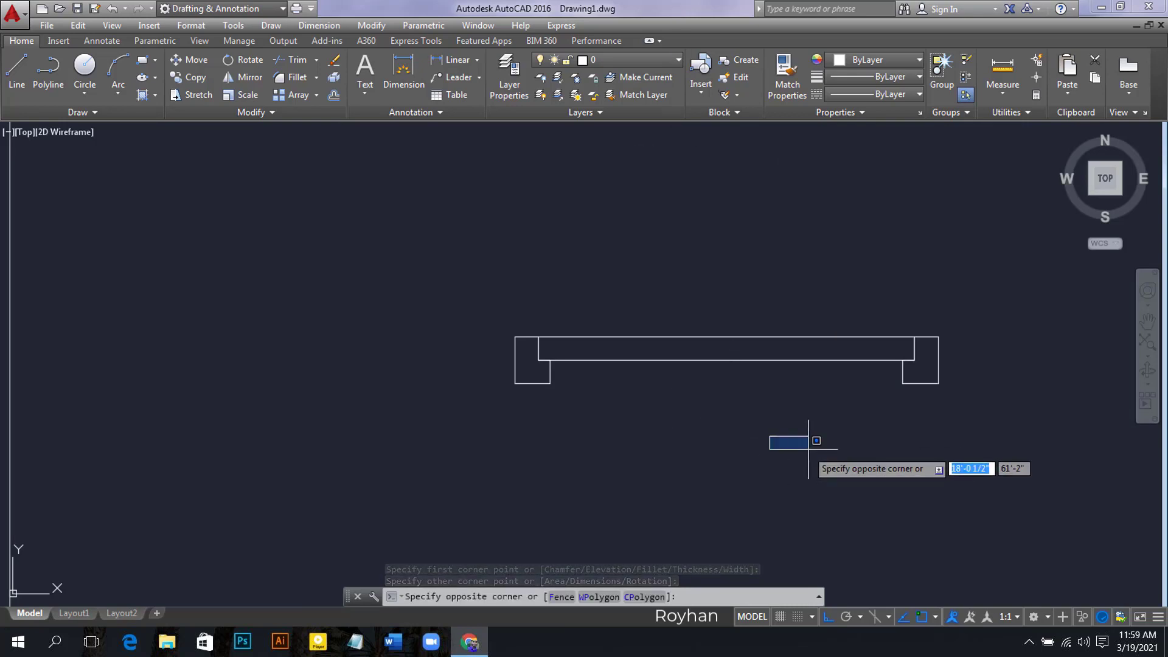
pyautogui.click(832, 403)
pyautogui.click(833, 430)
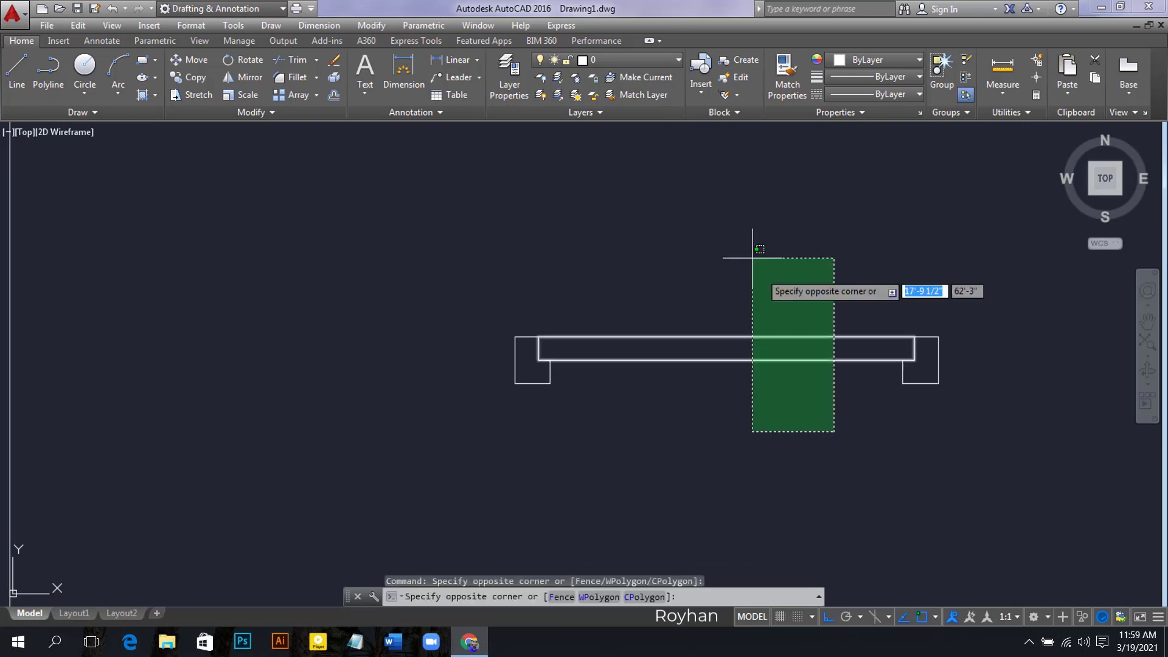
pyautogui.click(753, 249)
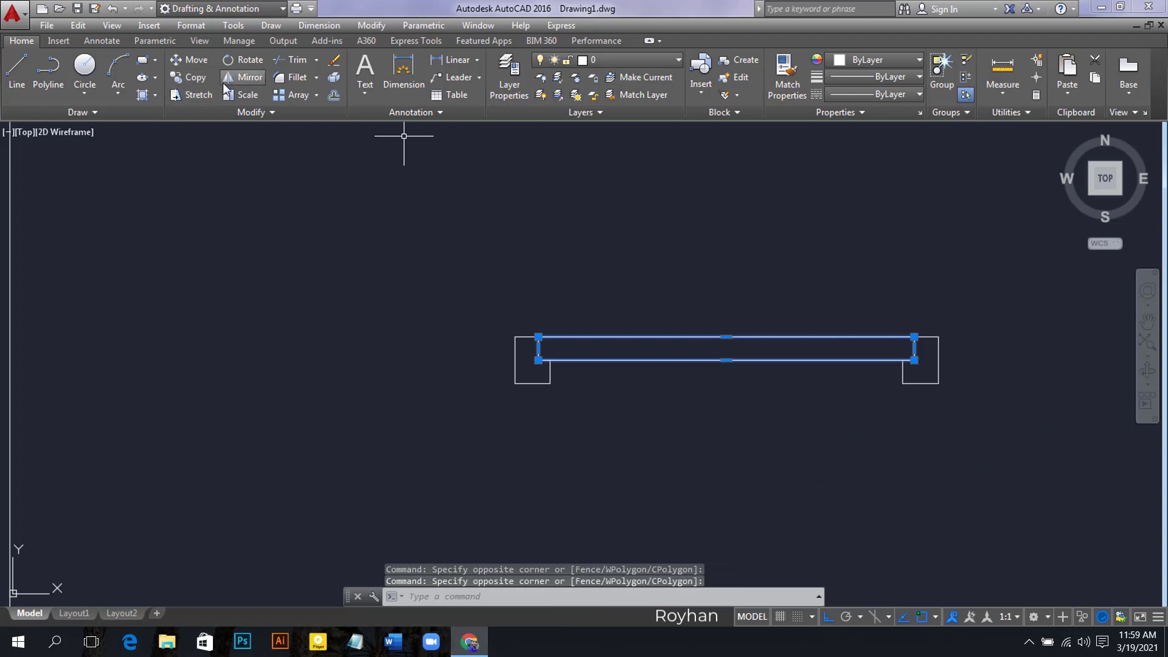
pyautogui.click(231, 61)
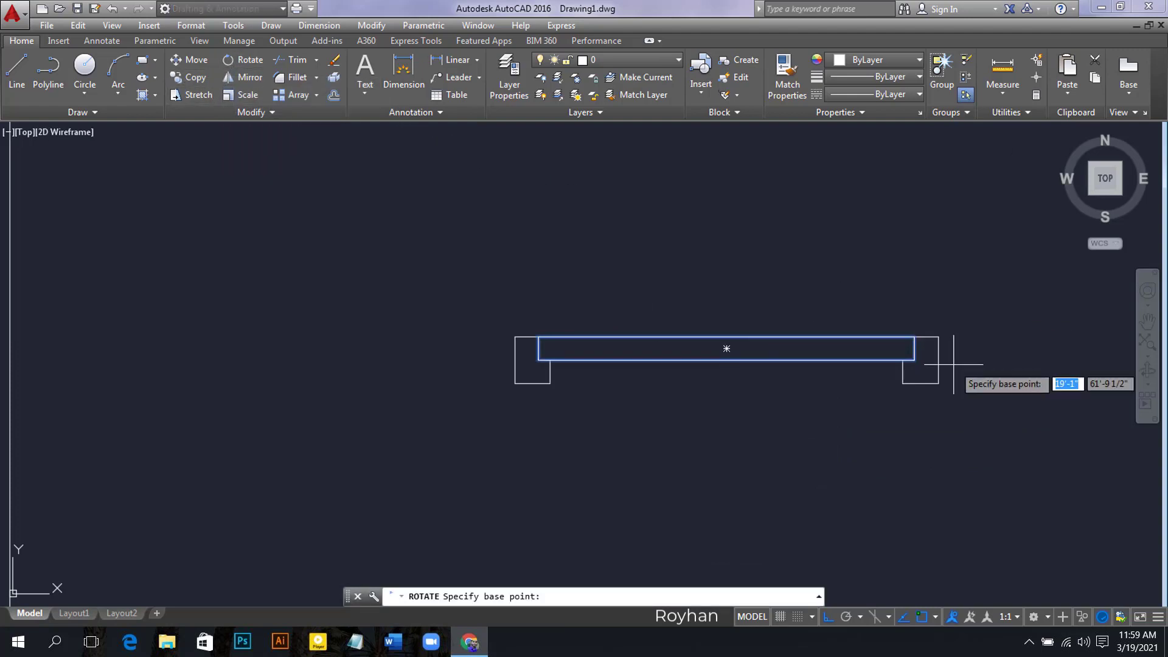
pyautogui.click(914, 336)
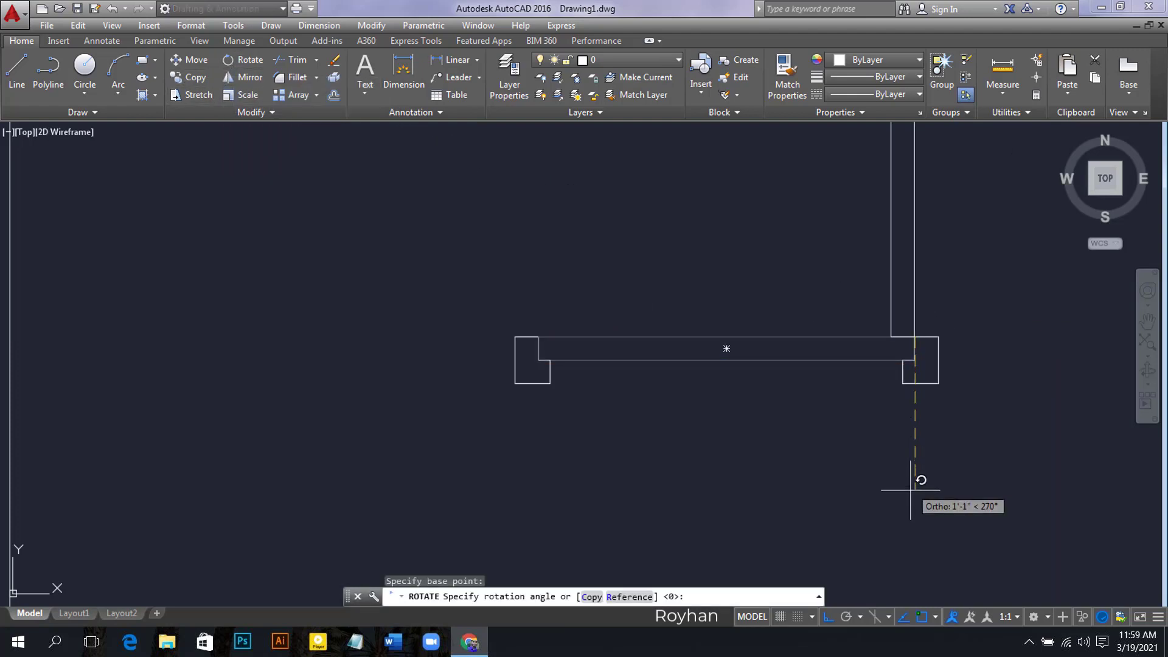
pyautogui.click(908, 494)
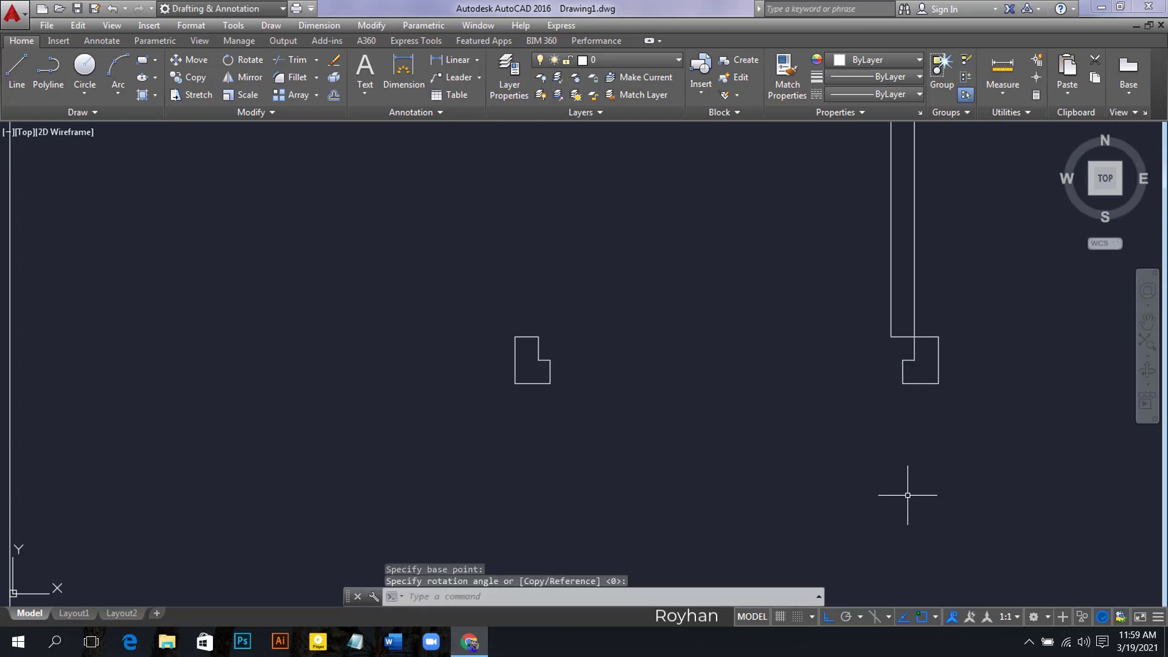
# Step: Draw a circle centered on the leaf's lower-right corner, with its radius reaching the left jamb's upper notch corner
pyautogui.scroll(-3, 868, 464)
pyautogui.moveTo(867, 464); pyautogui.dragTo(726, 446, button='middle')
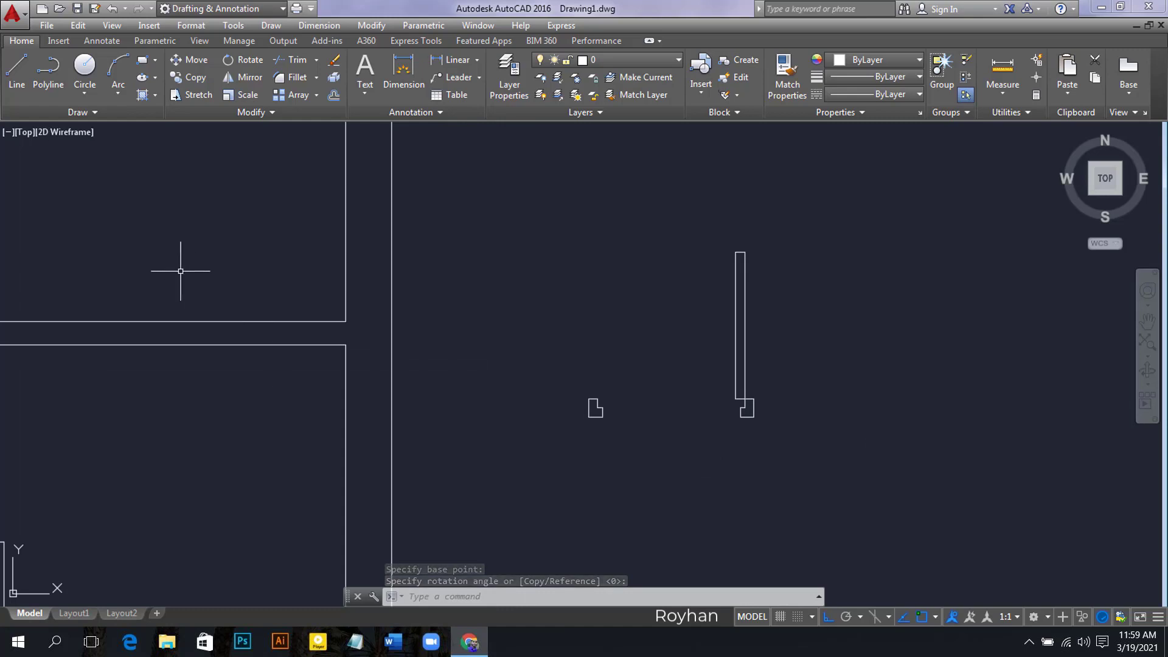
pyautogui.click(85, 66)
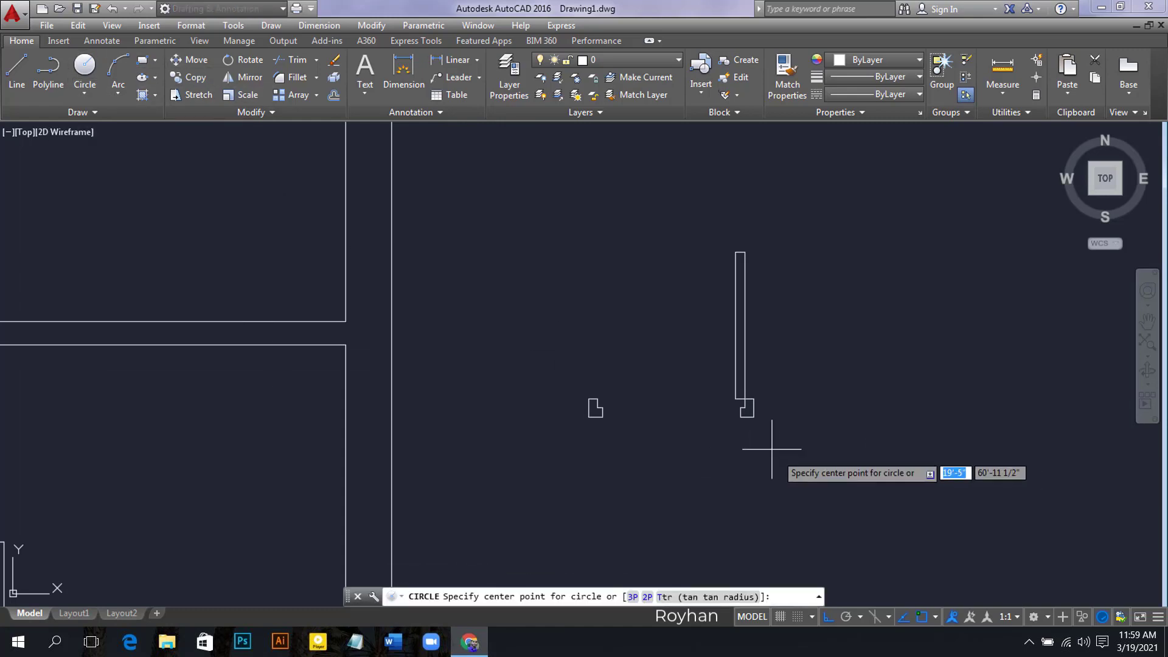
pyautogui.scroll(2, 761, 464)
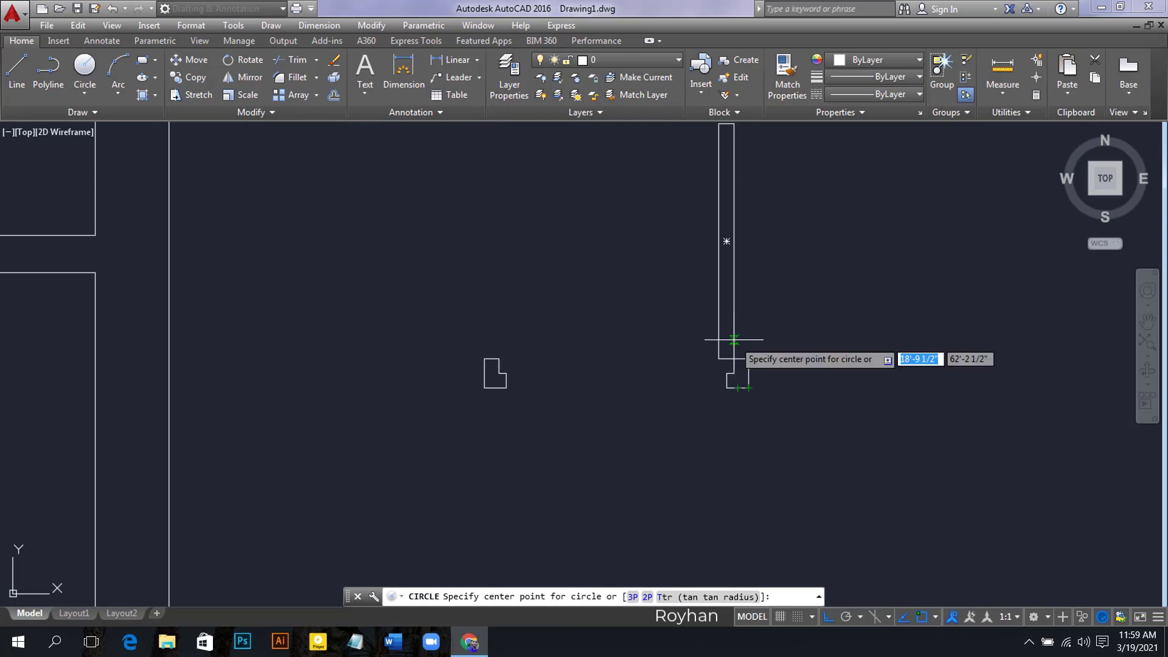
pyautogui.click(734, 359)
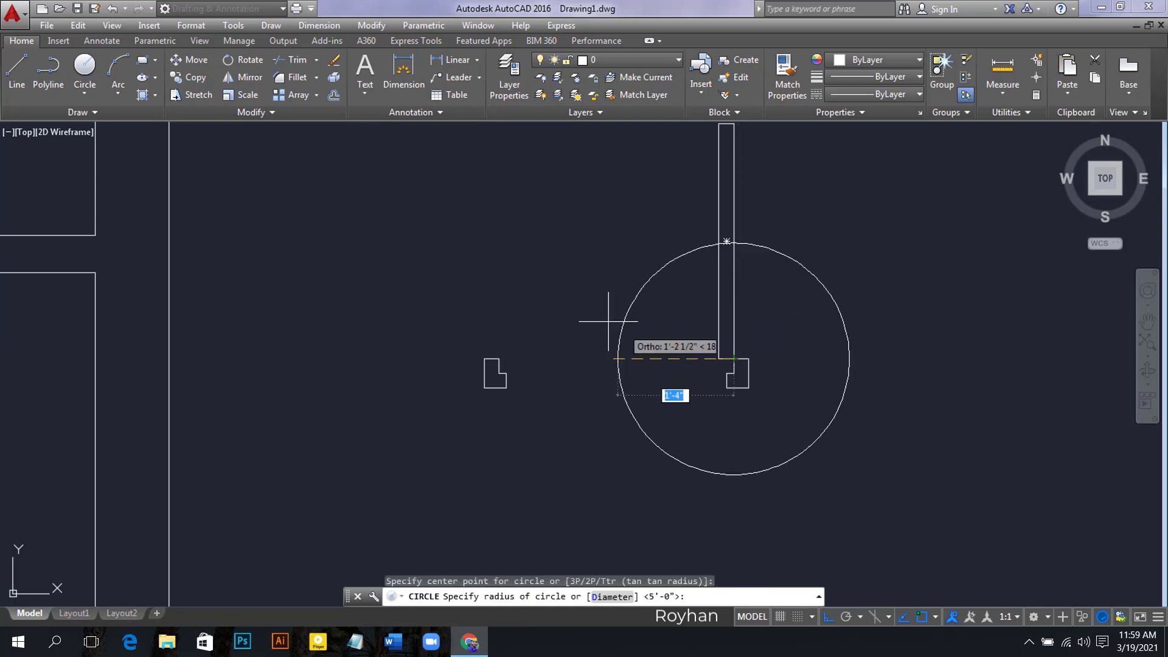
pyautogui.click(499, 355)
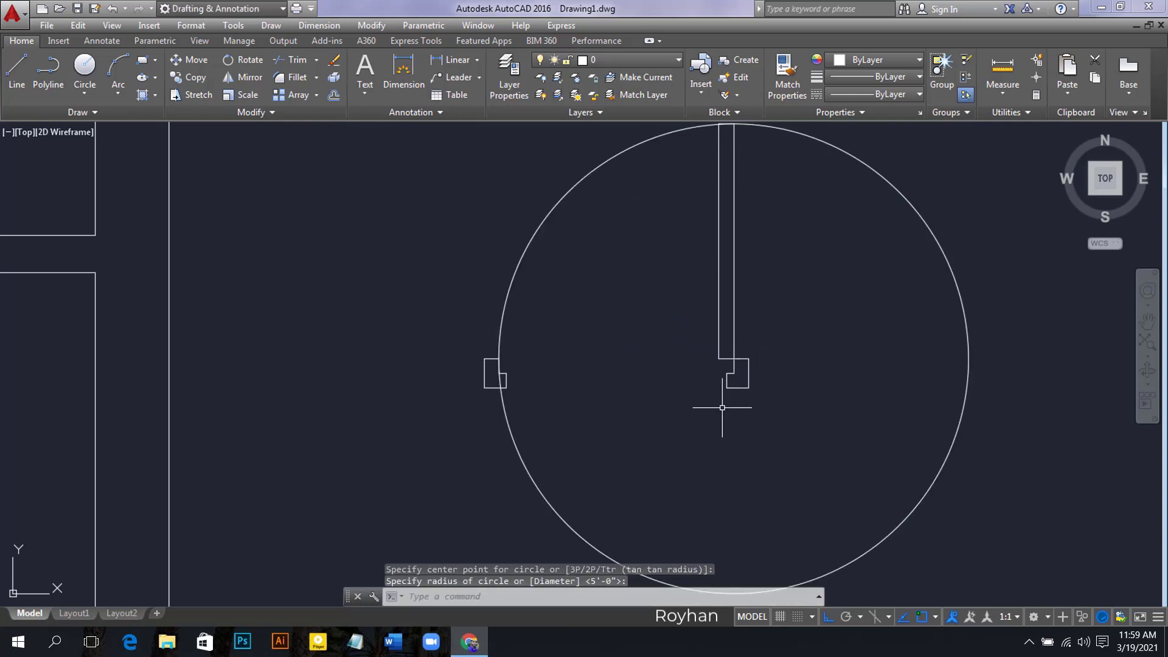
# Step: Trim the short circle portions across the door leaf's upper end and alongside the left jamb's notch
pyautogui.scroll(-2, 722, 407)
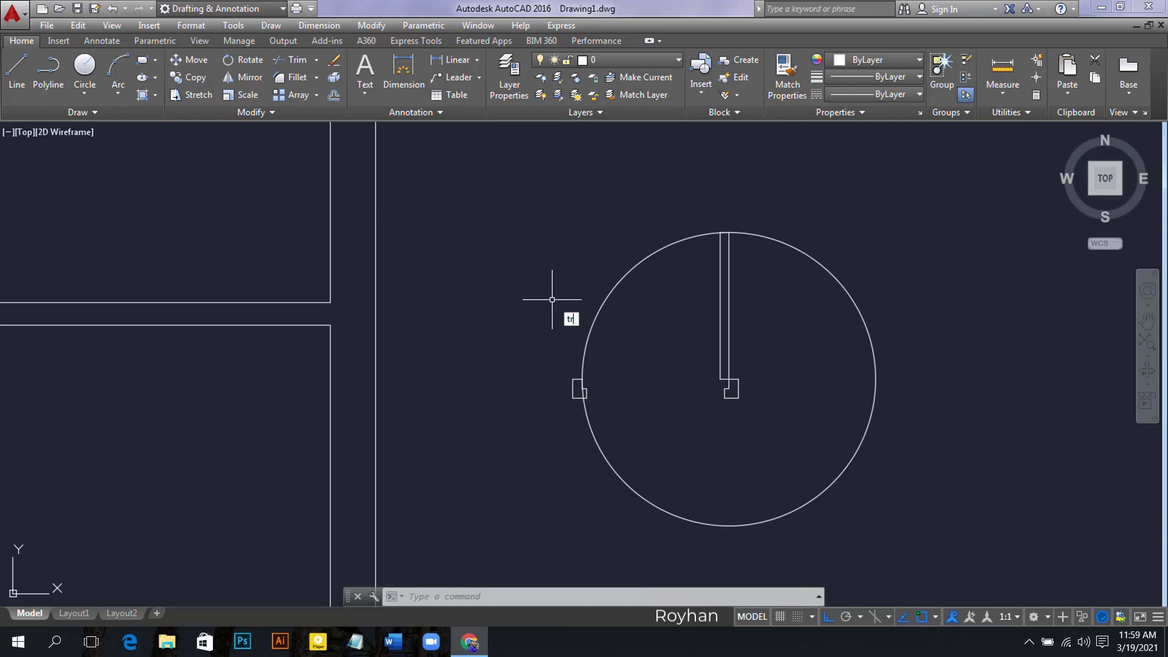
pyautogui.press('Down')
pyautogui.press('Down')
pyautogui.press('Down')
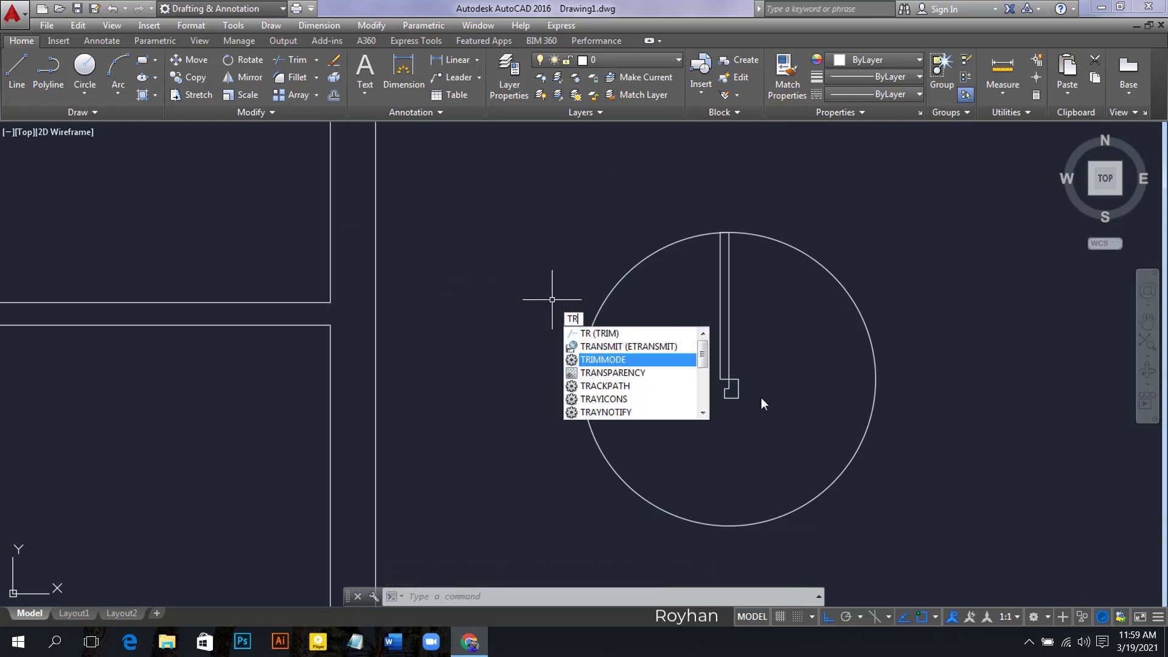
pyautogui.click(590, 335)
pyautogui.press('Return')
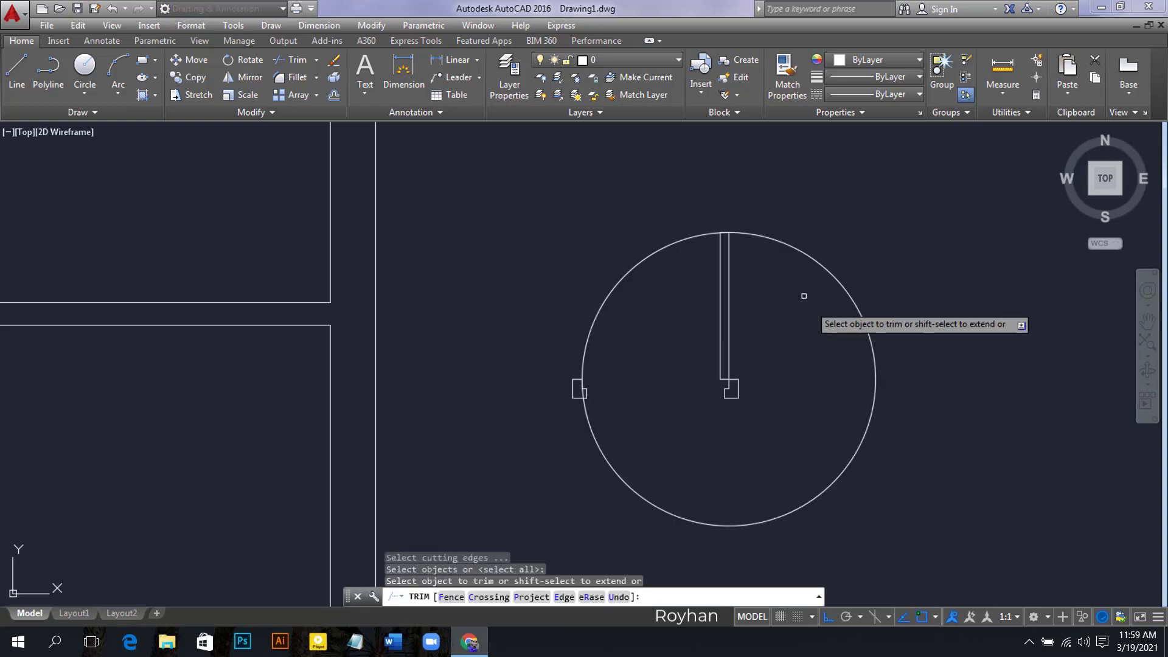
pyautogui.scroll(7, 745, 234)
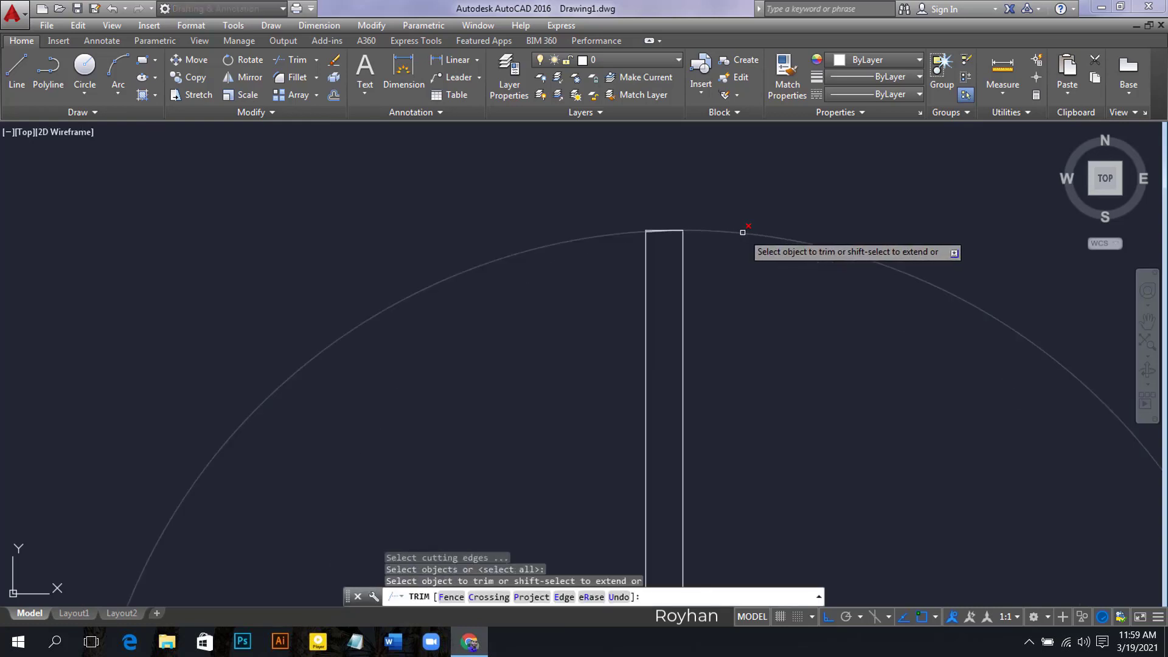
pyautogui.scroll(4, 652, 231)
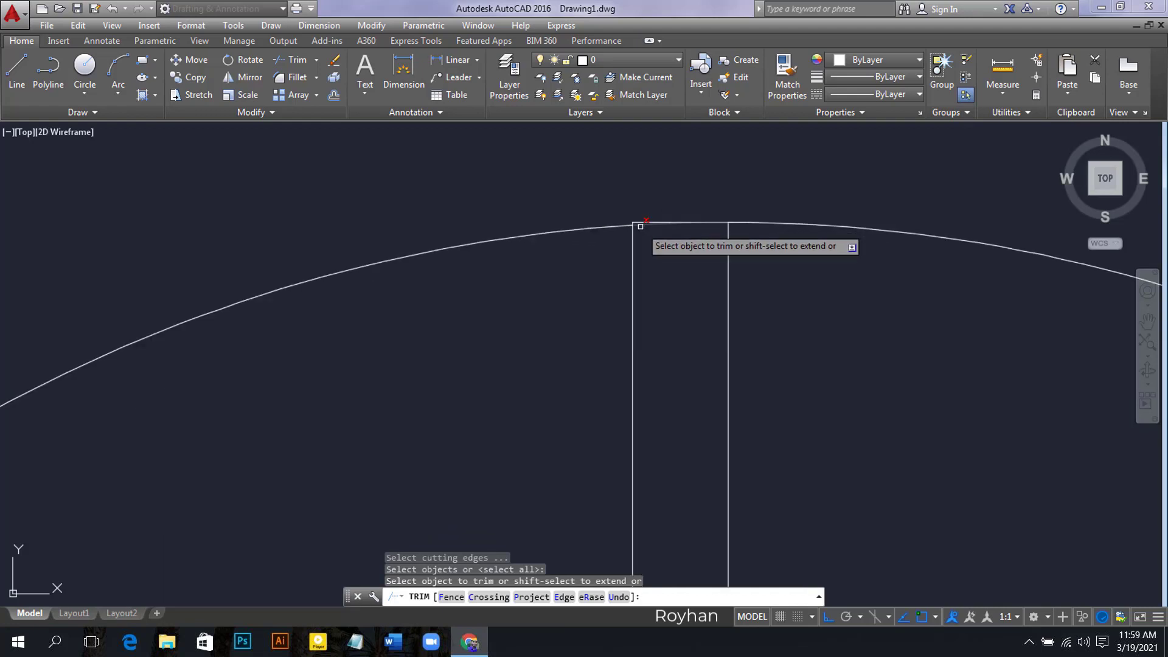
pyautogui.scroll(-4, 651, 292)
pyautogui.scroll(3, 690, 151)
pyautogui.scroll(3, 529, 442)
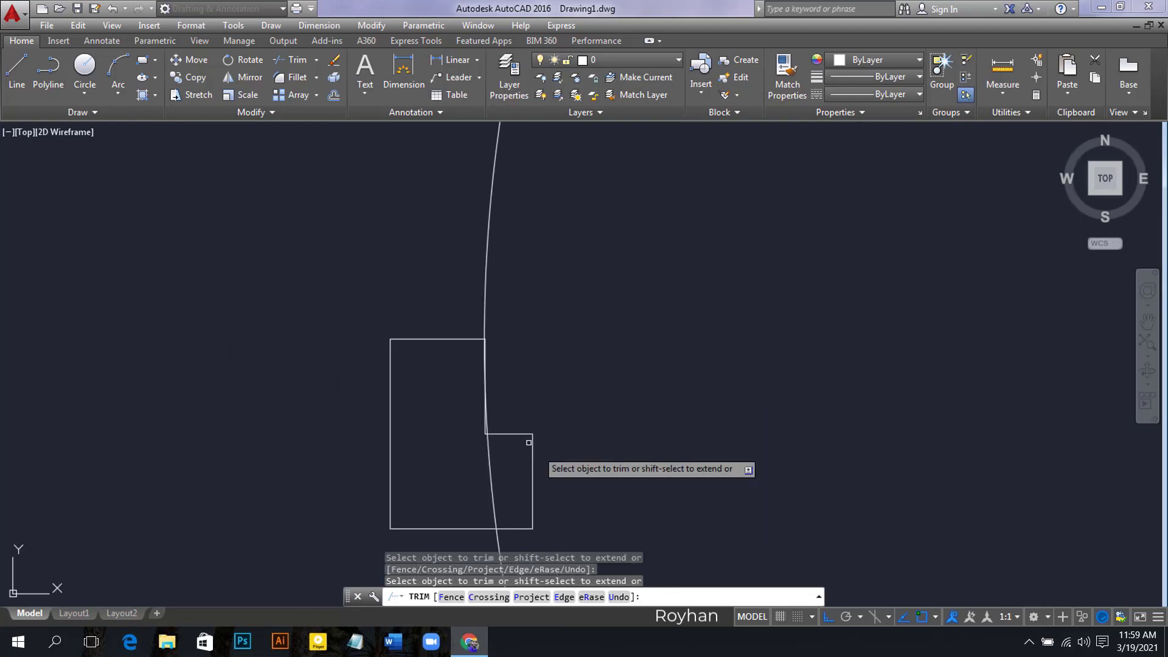
pyautogui.scroll(5, 481, 416)
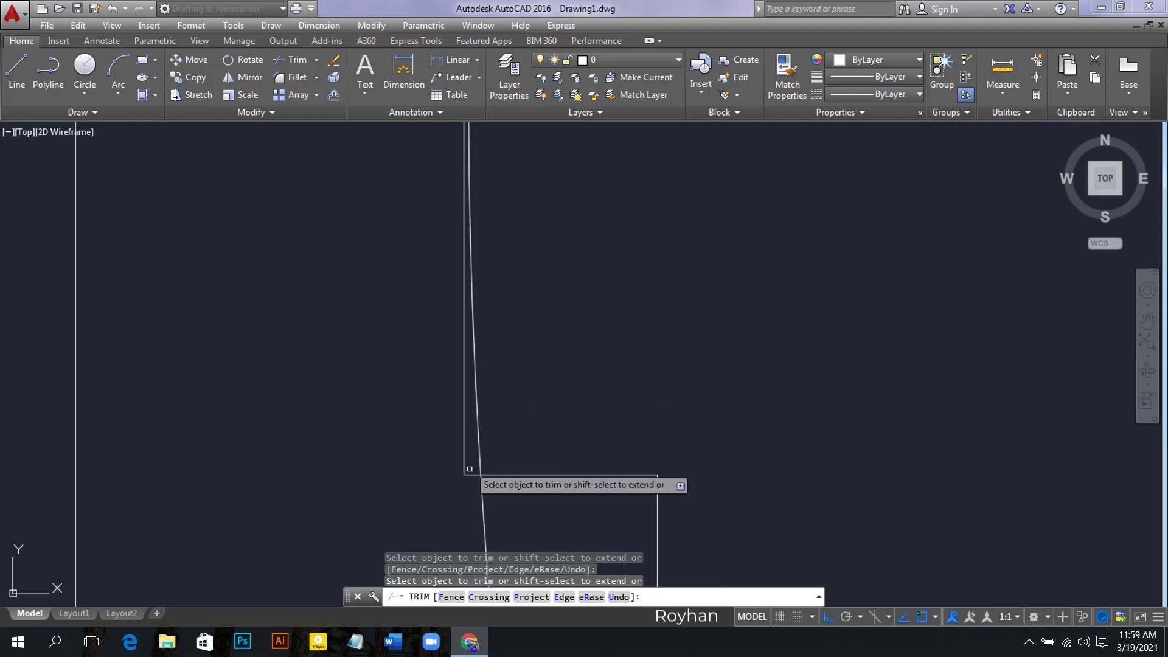
pyautogui.moveTo(516, 348); pyautogui.dragTo(501, 439, button='middle')
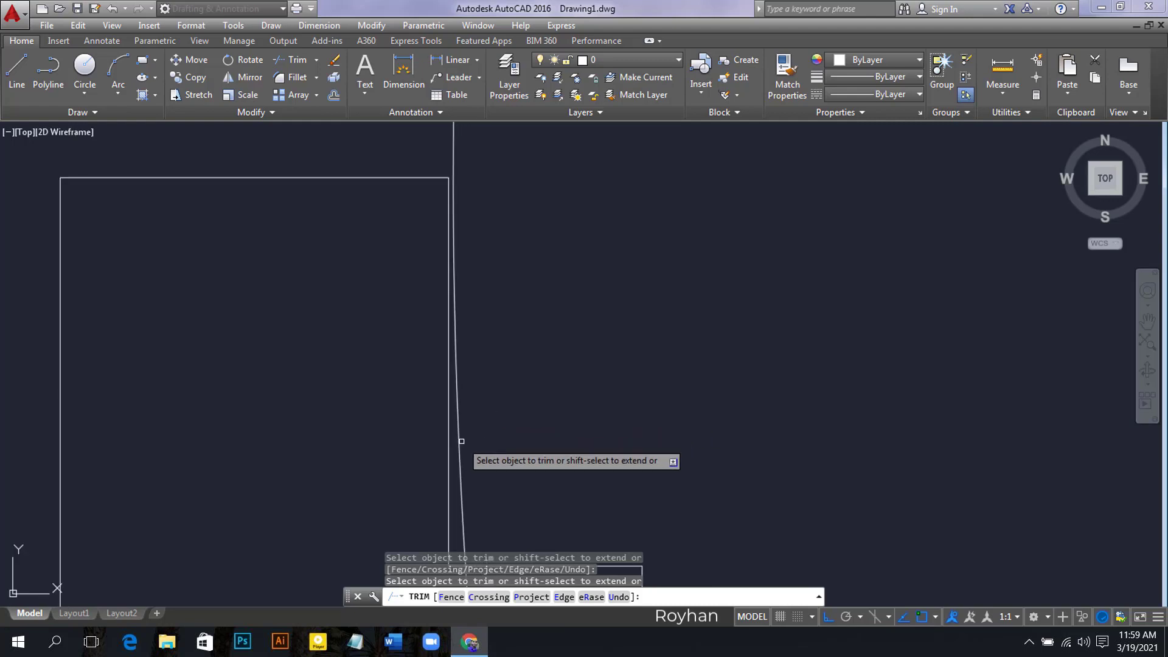
pyautogui.scroll(-8, 610, 459)
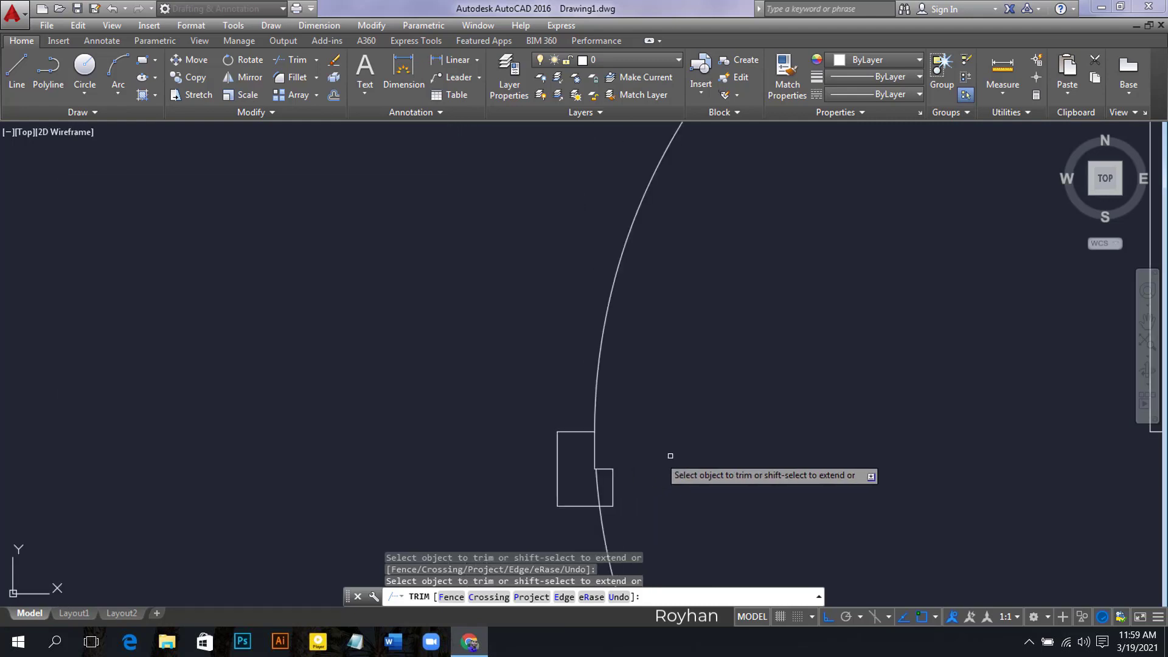
pyautogui.scroll(-3, 699, 453)
pyautogui.rightClick(663, 378)
pyautogui.click(700, 388)
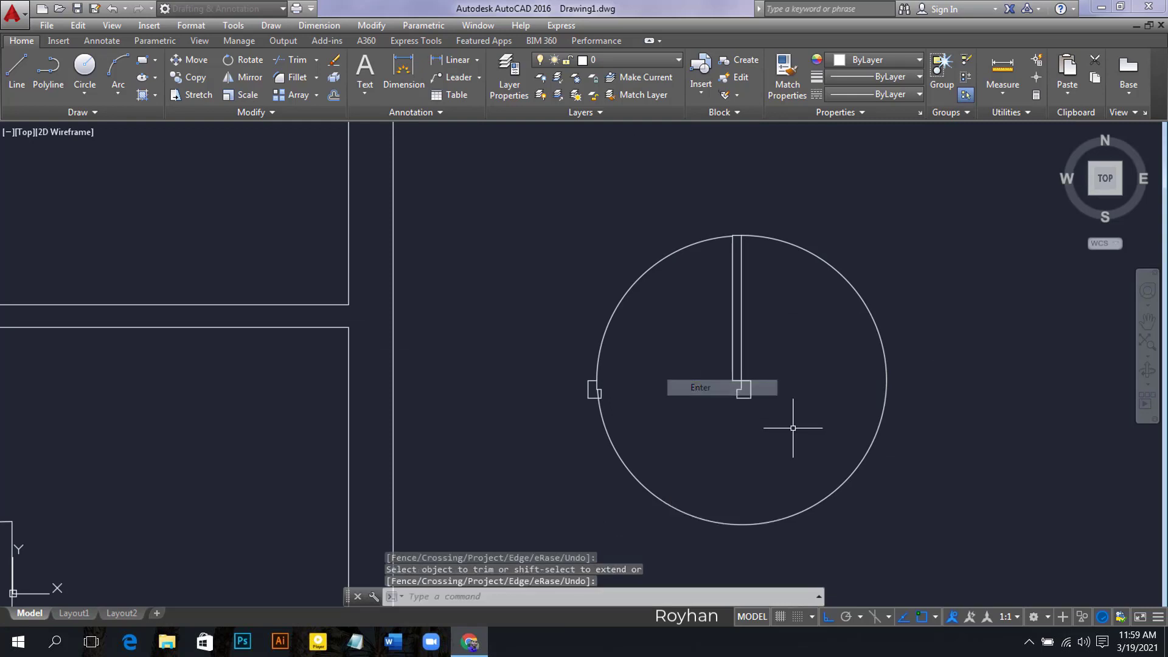
# Step: Erase the large leftover arc of the circle, keeping only the quarter arc between leaf and left jamb
pyautogui.click(905, 469)
pyautogui.click(838, 404)
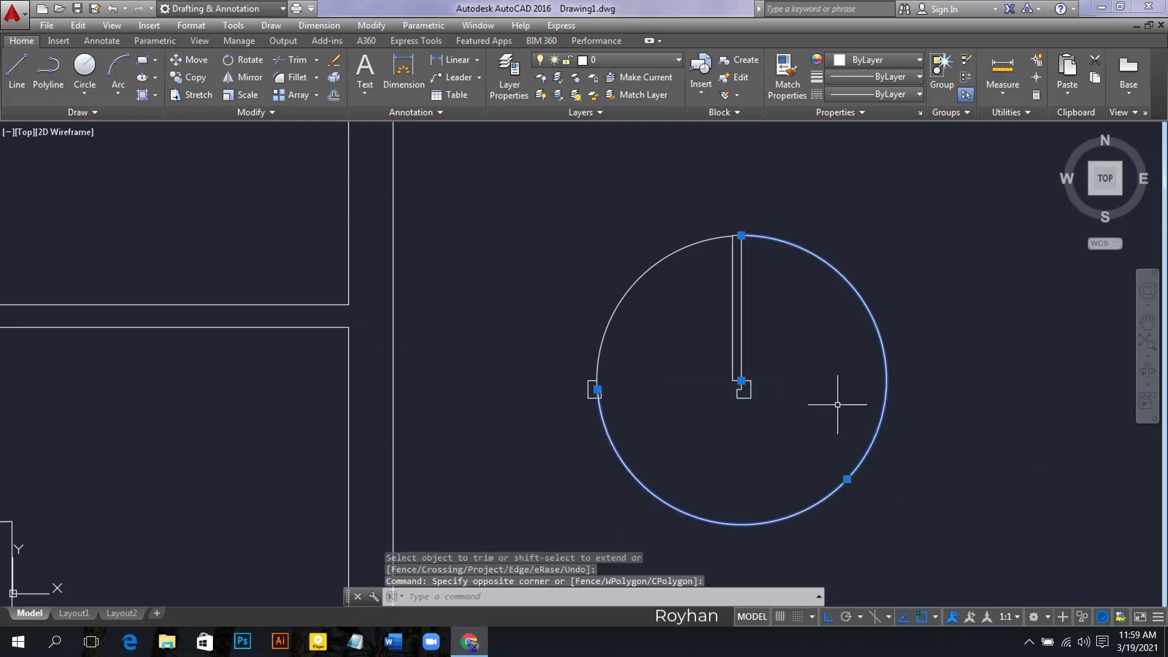
pyautogui.press('Delete')
# Step: Select the whole 3' door symbol beside the plan and set its color to red (237,31,36)
pyautogui.scroll(-4, 810, 434)
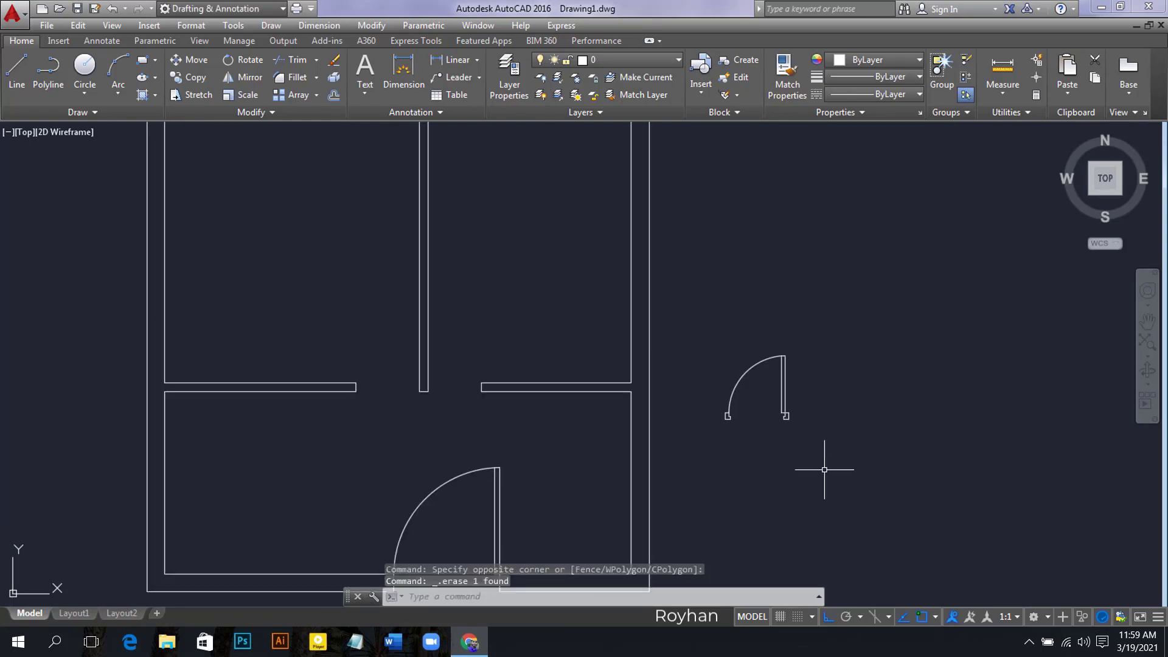
pyautogui.moveTo(829, 465); pyautogui.dragTo(712, 341)
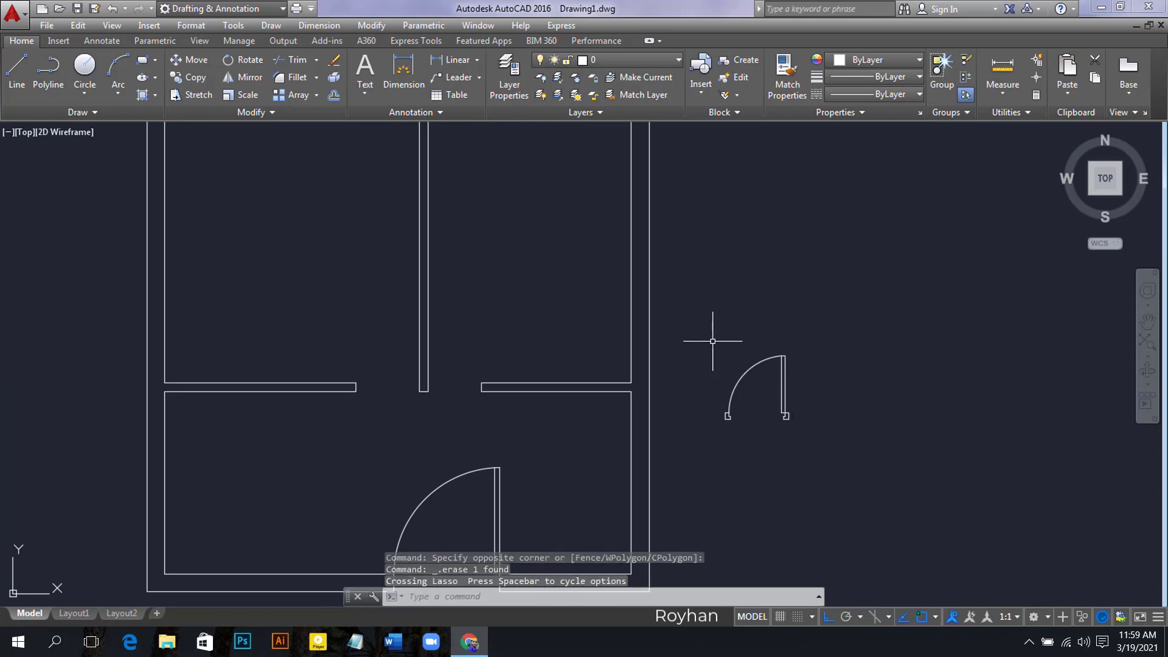
pyautogui.click(868, 466)
pyautogui.click(715, 324)
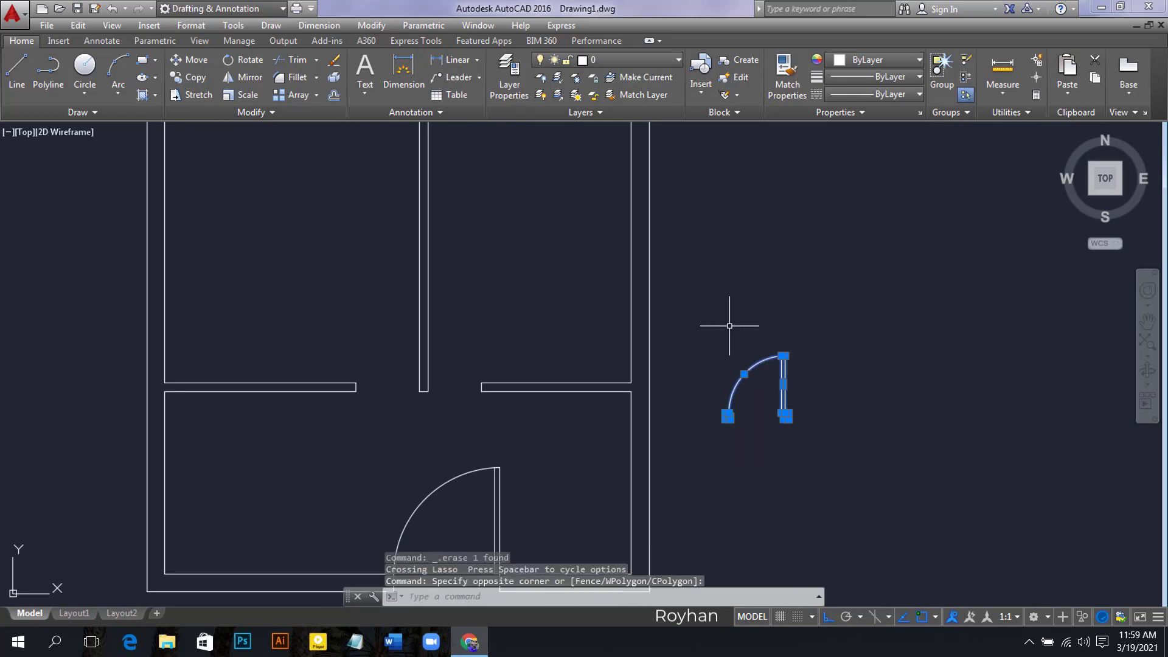
pyautogui.click(904, 64)
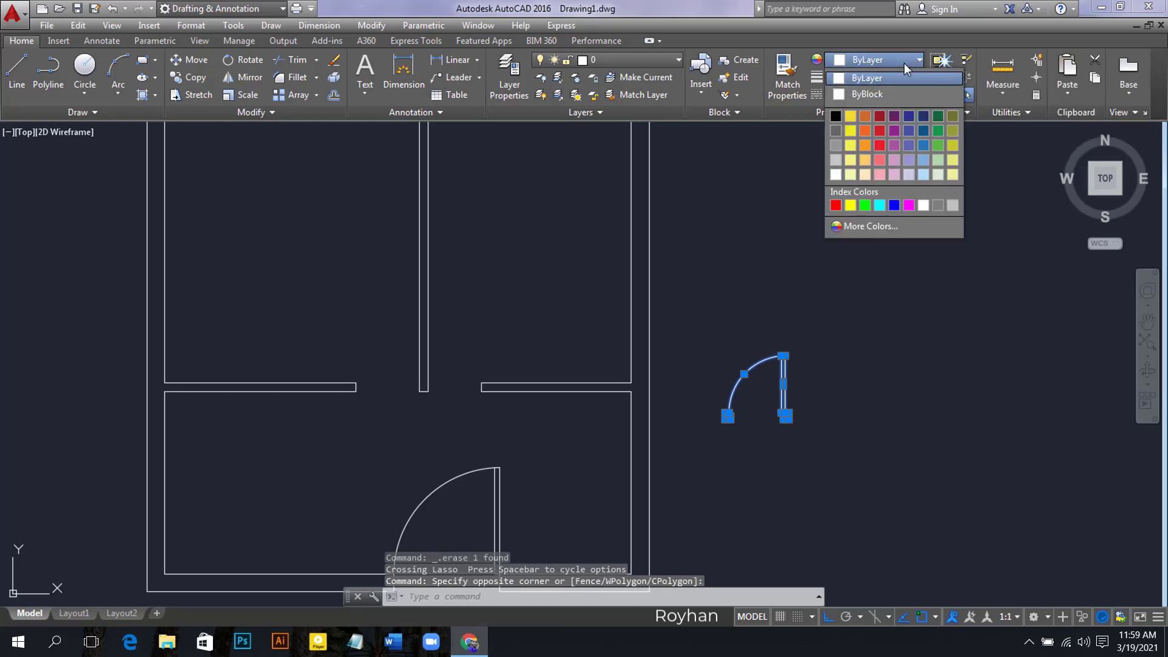
pyautogui.click(879, 144)
pyautogui.click(879, 145)
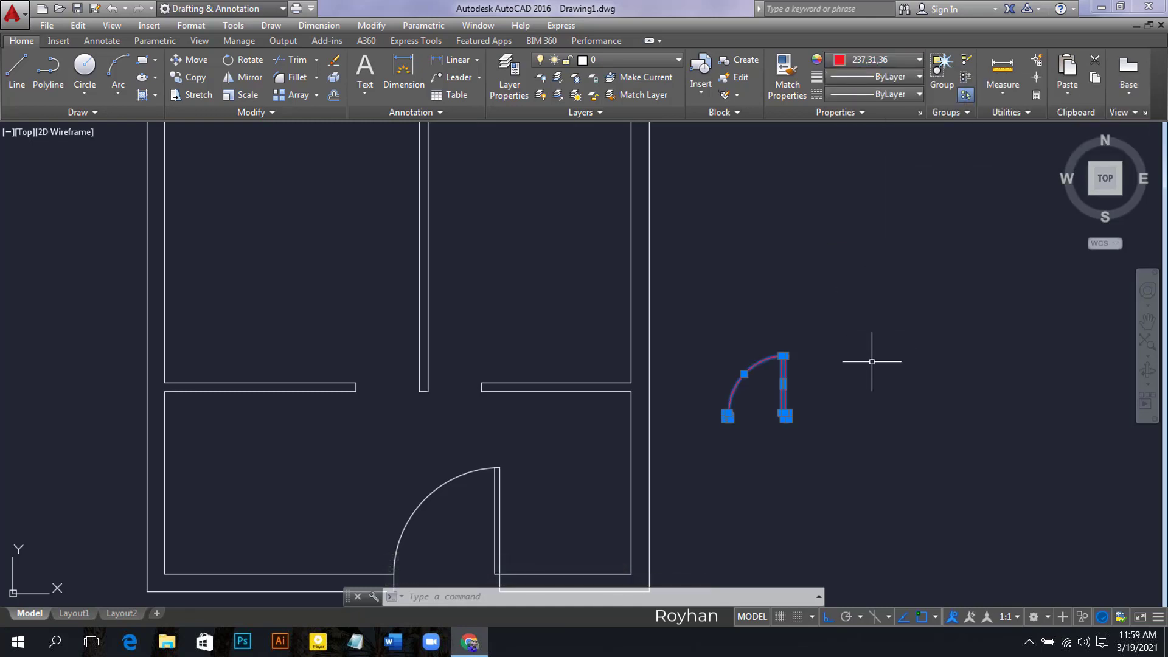
pyautogui.rightClick(863, 361)
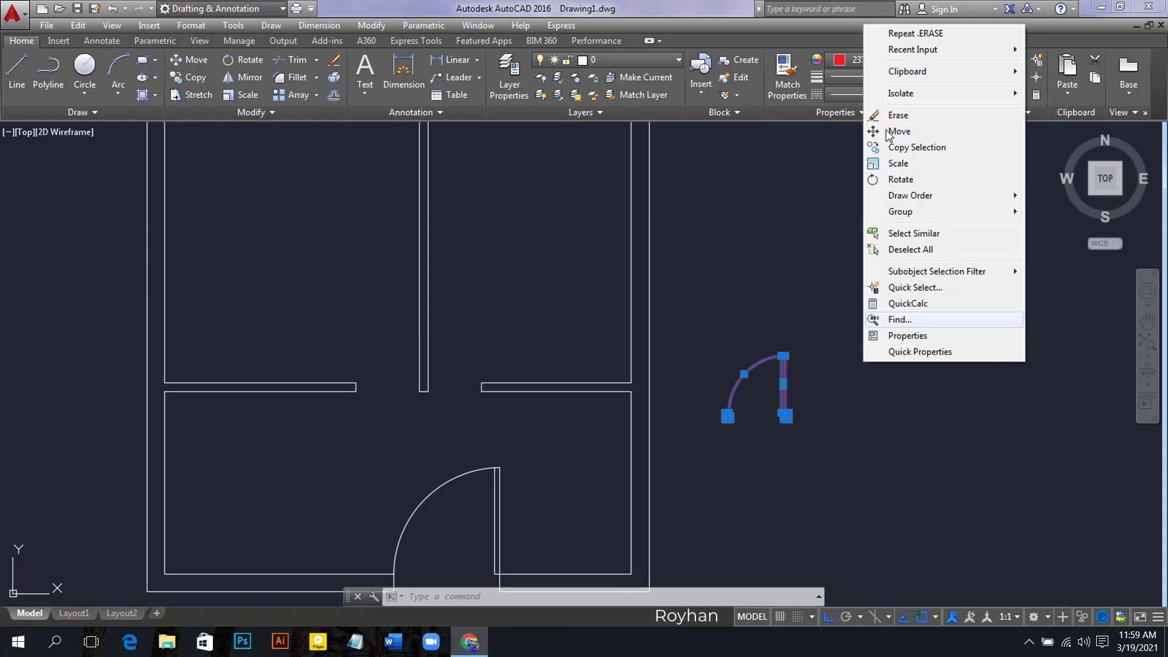
# Step: Move the whole red door symbol into the left interior opening, placing its left jamb's lower-left corner on the wall end's lower corner
pyautogui.click(788, 195)
pyautogui.press('Escape')
pyautogui.press('Escape')
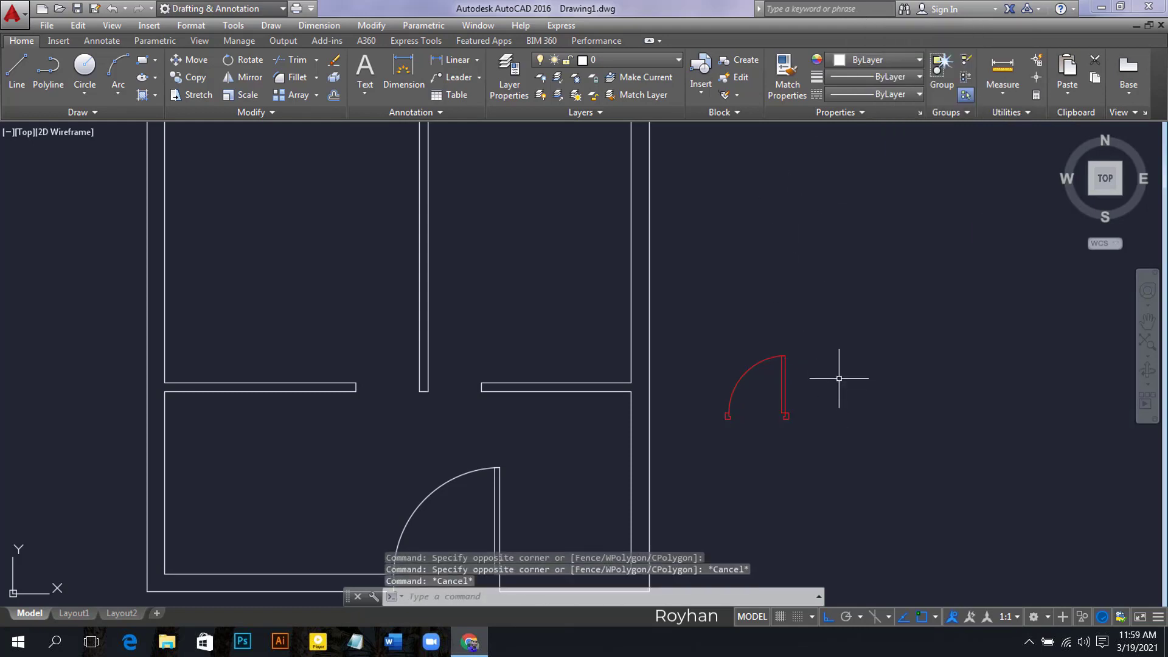
pyautogui.click(803, 439)
pyautogui.click(703, 336)
pyautogui.scroll(6, 726, 443)
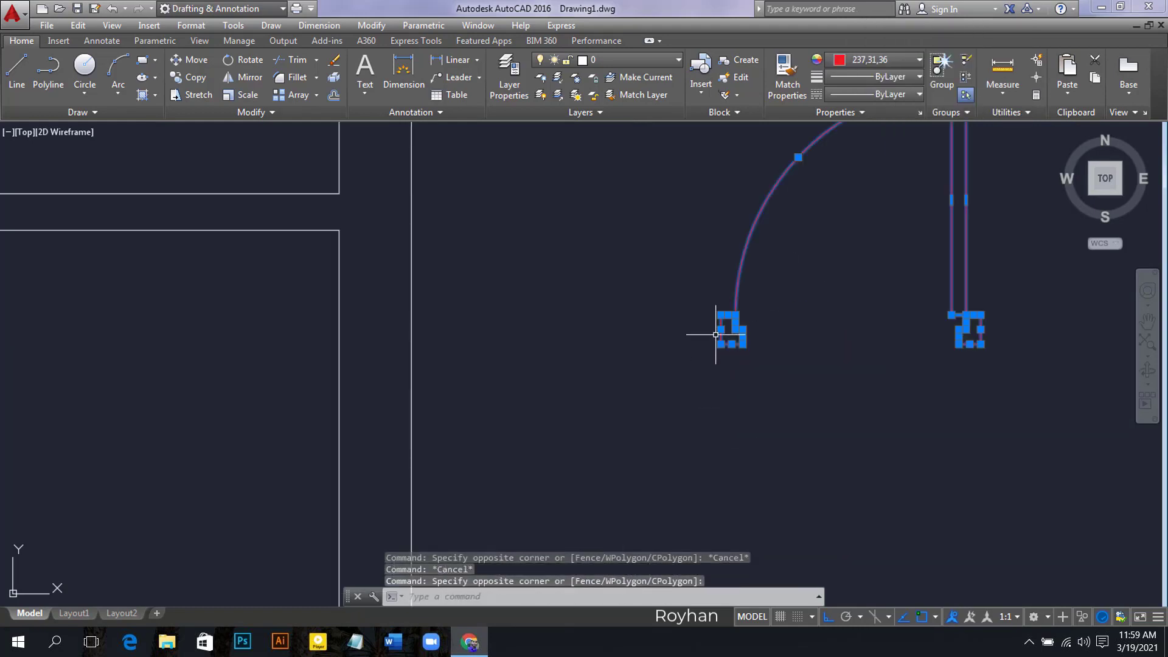
pyautogui.scroll(2, 720, 380)
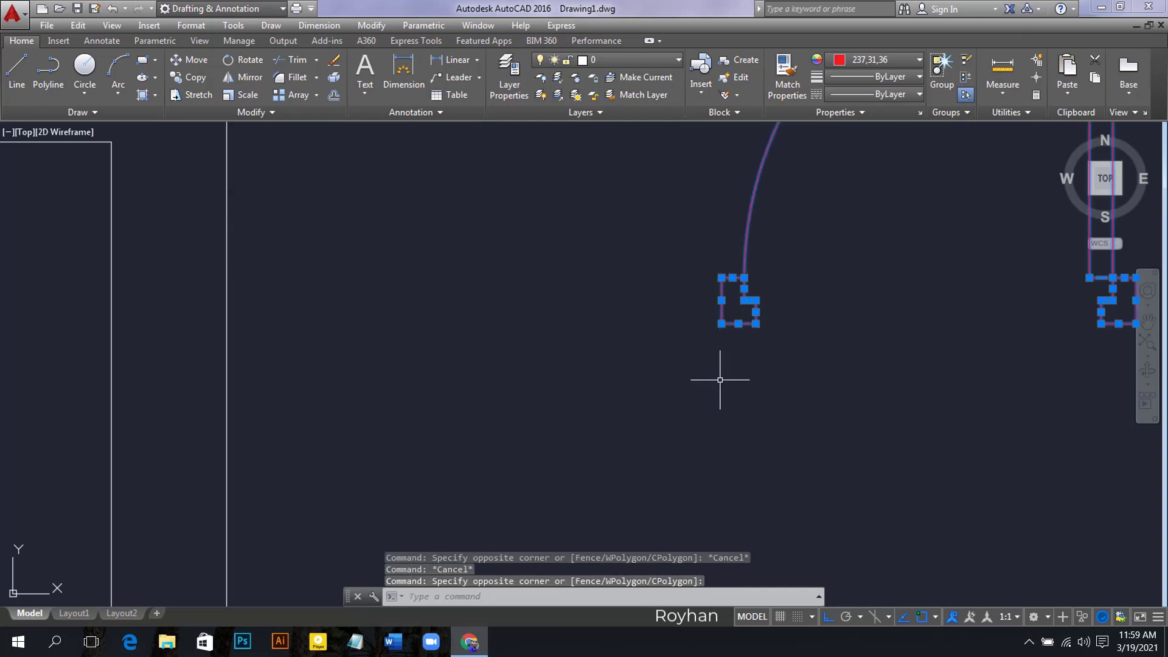
pyautogui.write('m')
pyautogui.press('Return')
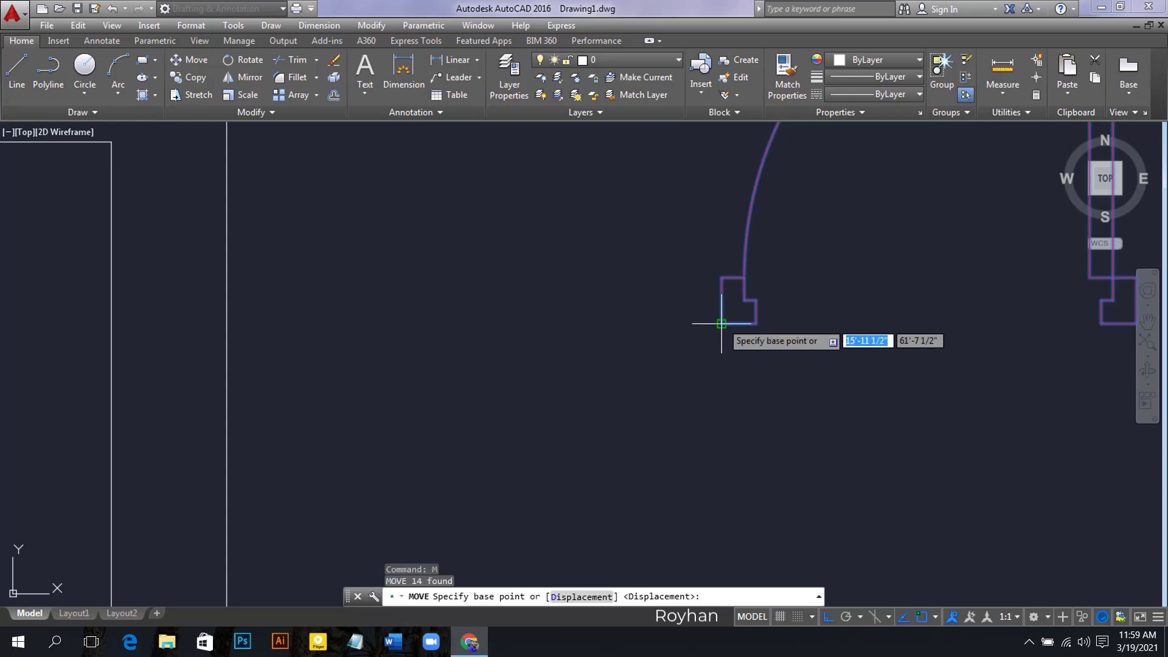
pyautogui.click(721, 324)
pyautogui.scroll(-9, 533, 384)
pyautogui.moveTo(472, 388); pyautogui.dragTo(708, 368, button='middle')
pyautogui.scroll(5, 569, 345)
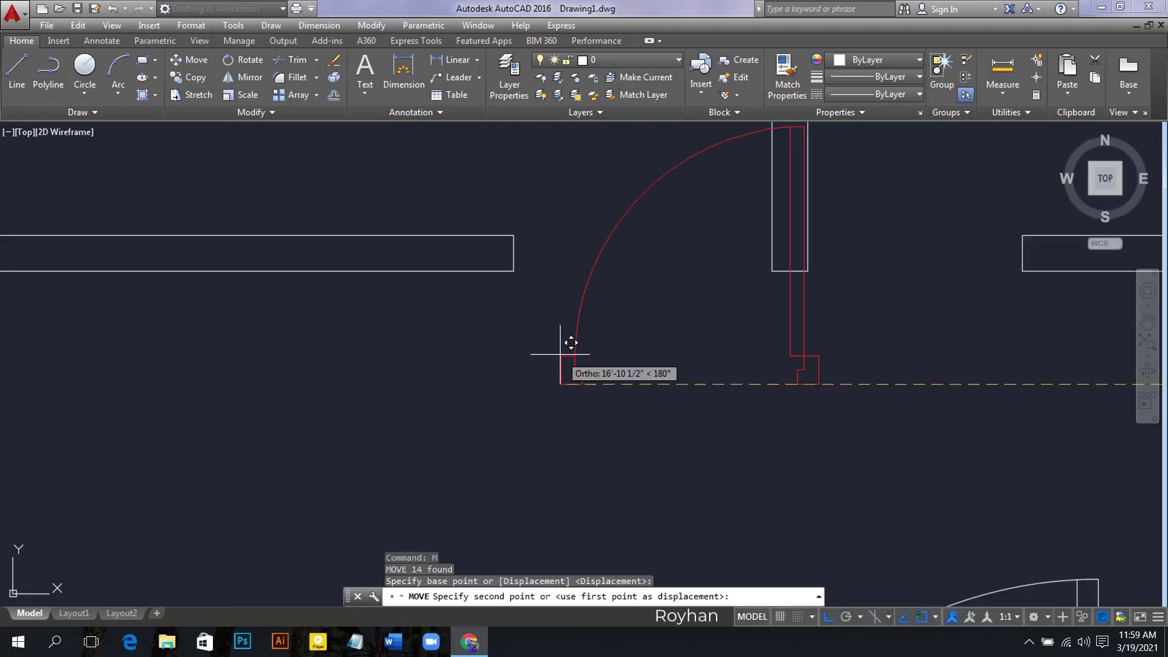
pyautogui.click(513, 278)
pyautogui.scroll(-5, 550, 359)
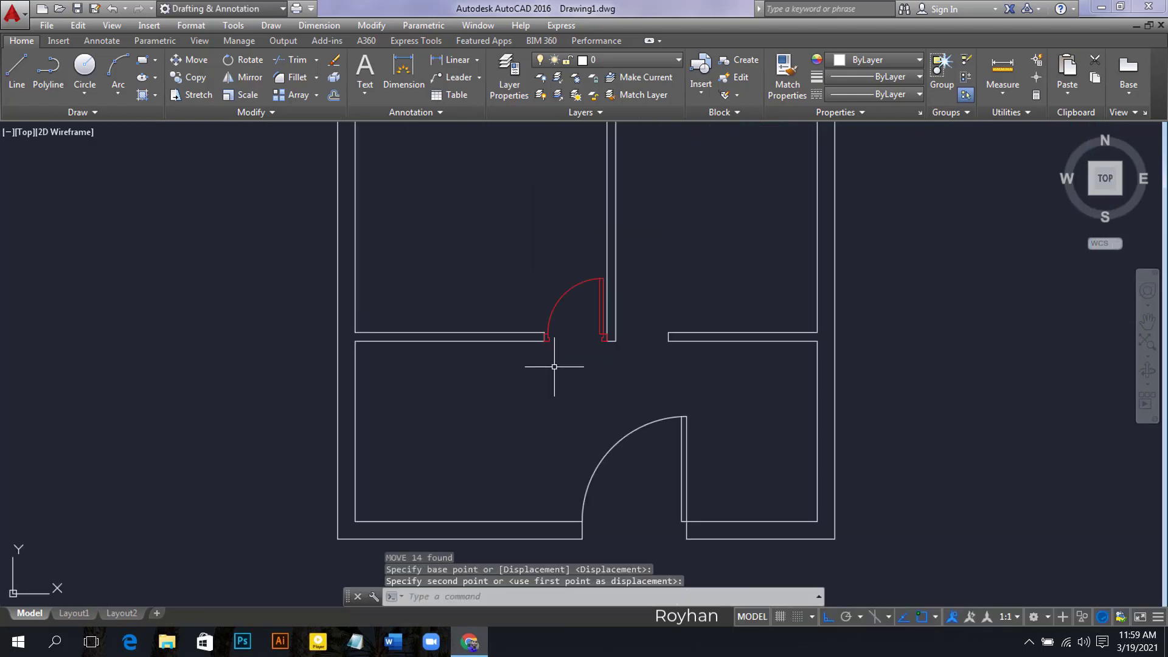
pyautogui.moveTo(681, 410); pyautogui.dragTo(557, 443, button='middle')
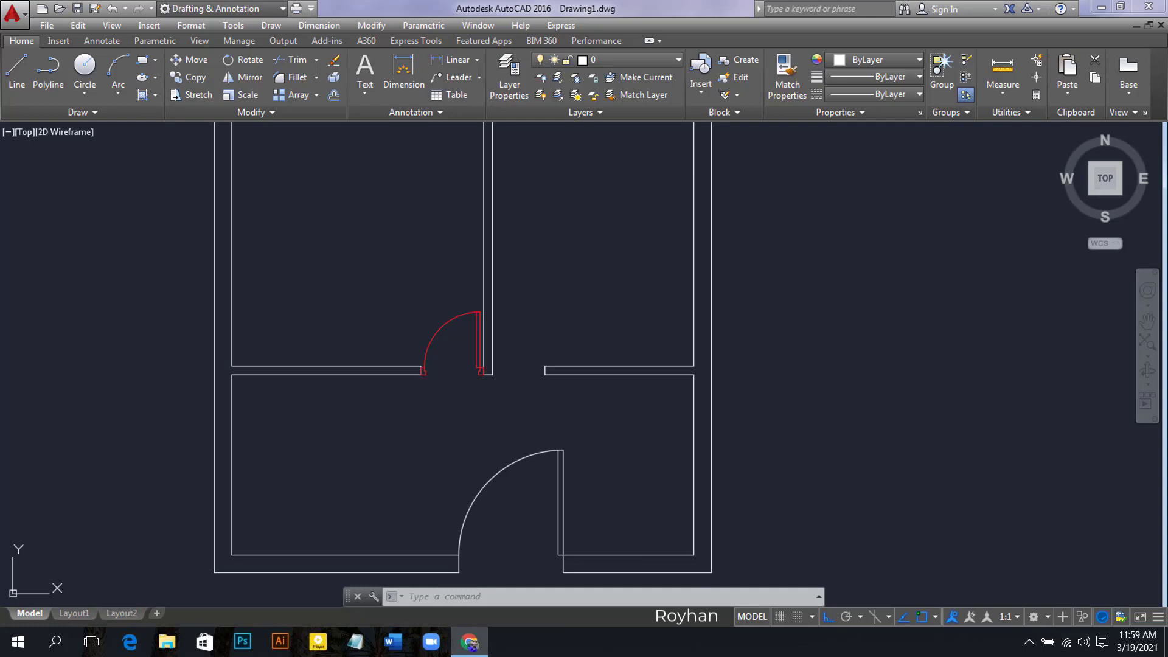
# Step: Insert the Door - Imperial block from the Architectural tool palette in the empty space beside the plan
pyautogui.hotkey('ctrl', '3')
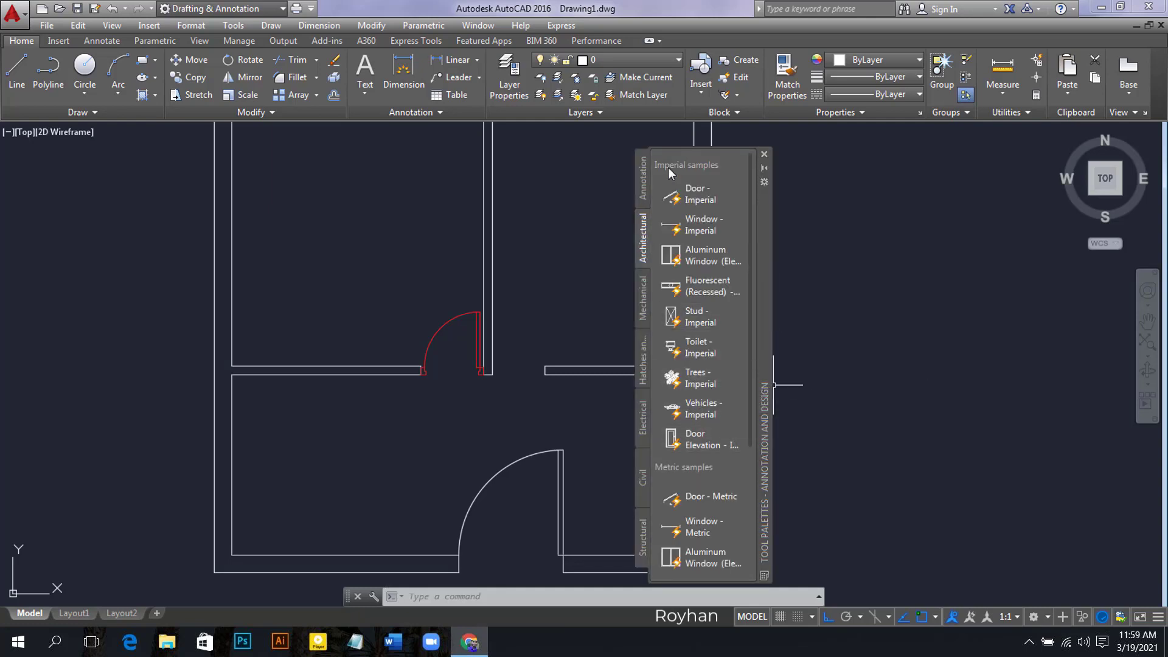
pyautogui.click(721, 198)
pyautogui.click(856, 270)
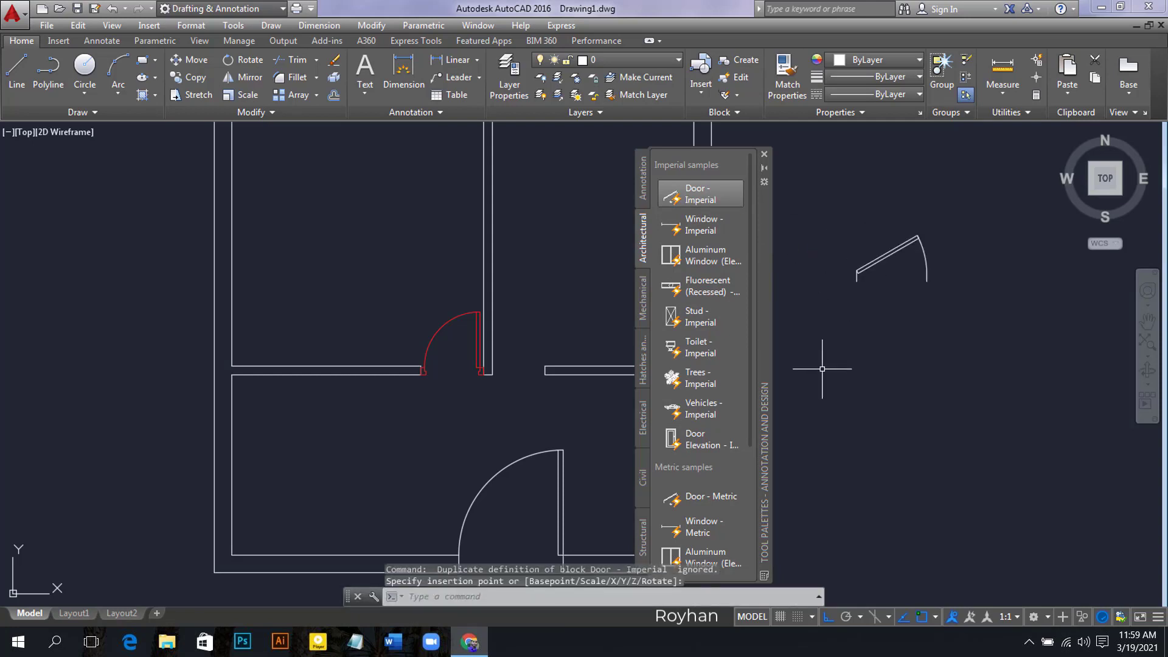
pyautogui.click(764, 154)
# Step: Set the inserted door block's opening angle to Open 90º
pyautogui.rightClick(847, 246)
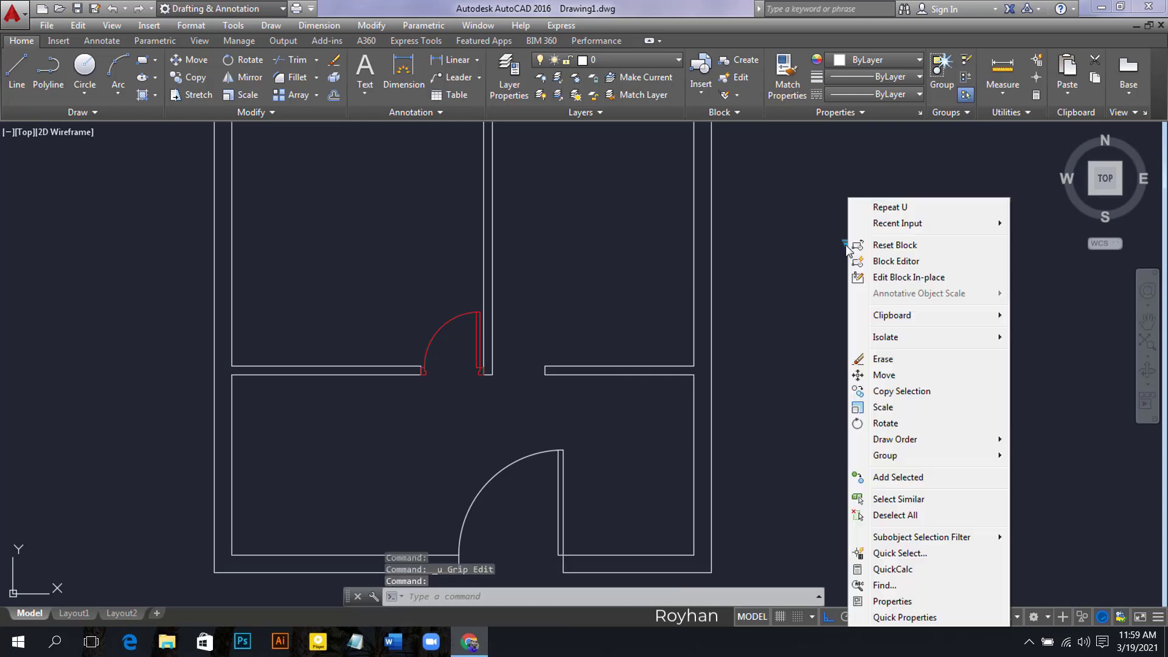
pyautogui.click(846, 245)
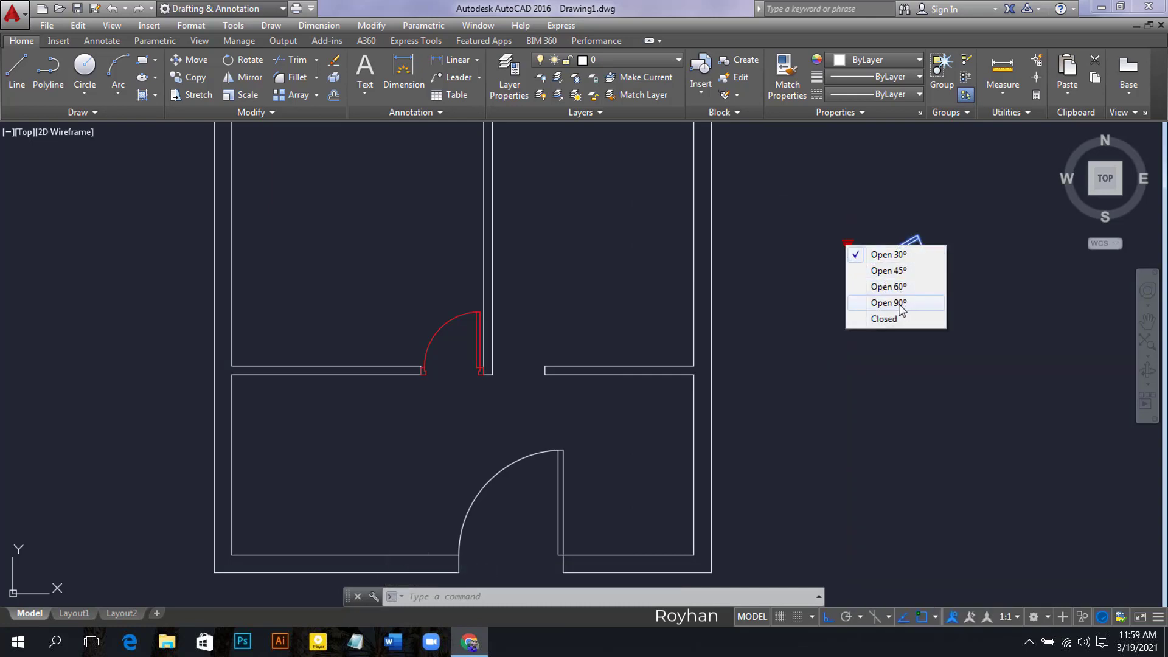
pyautogui.click(904, 287)
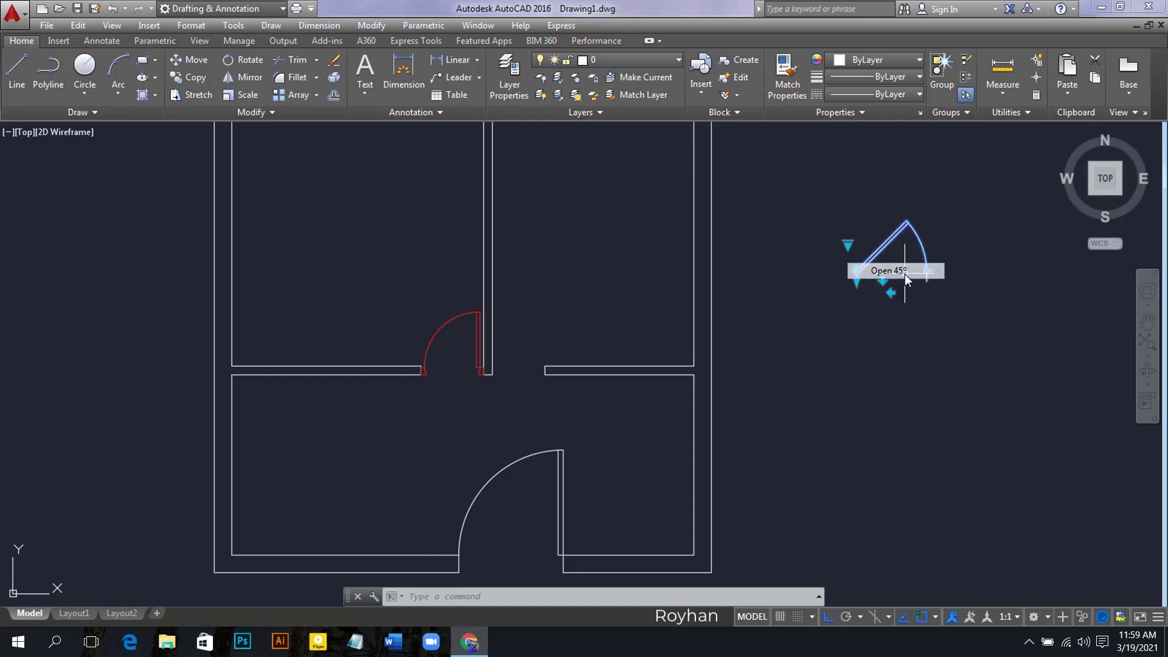
pyautogui.click(847, 244)
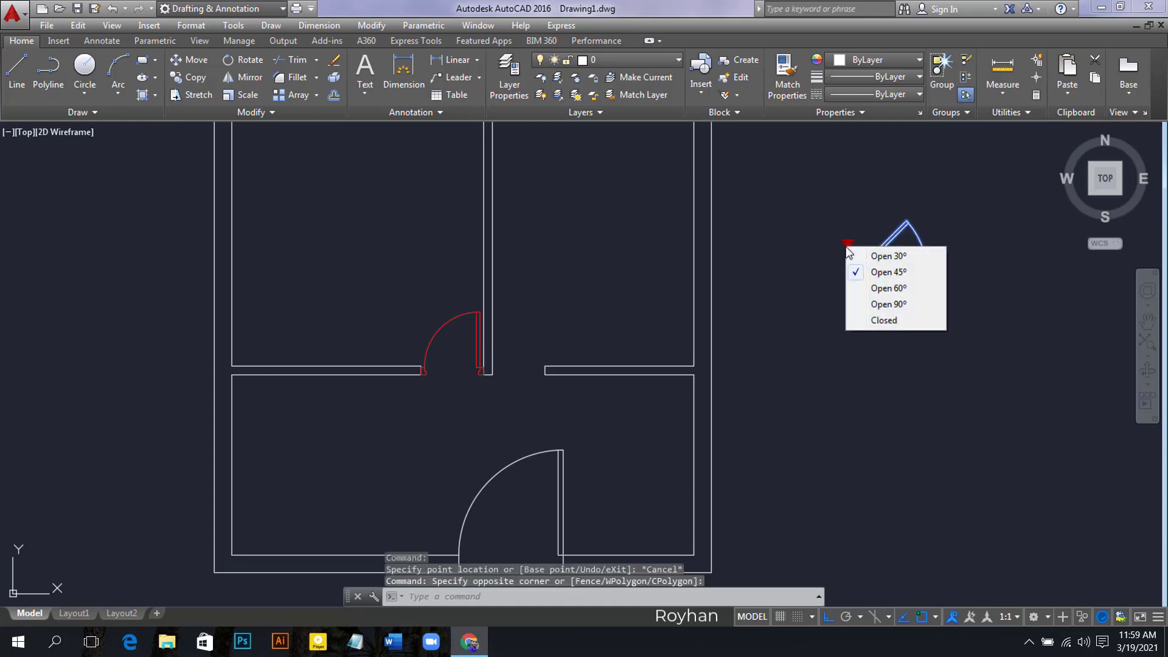
pyautogui.click(889, 304)
pyautogui.click(940, 333)
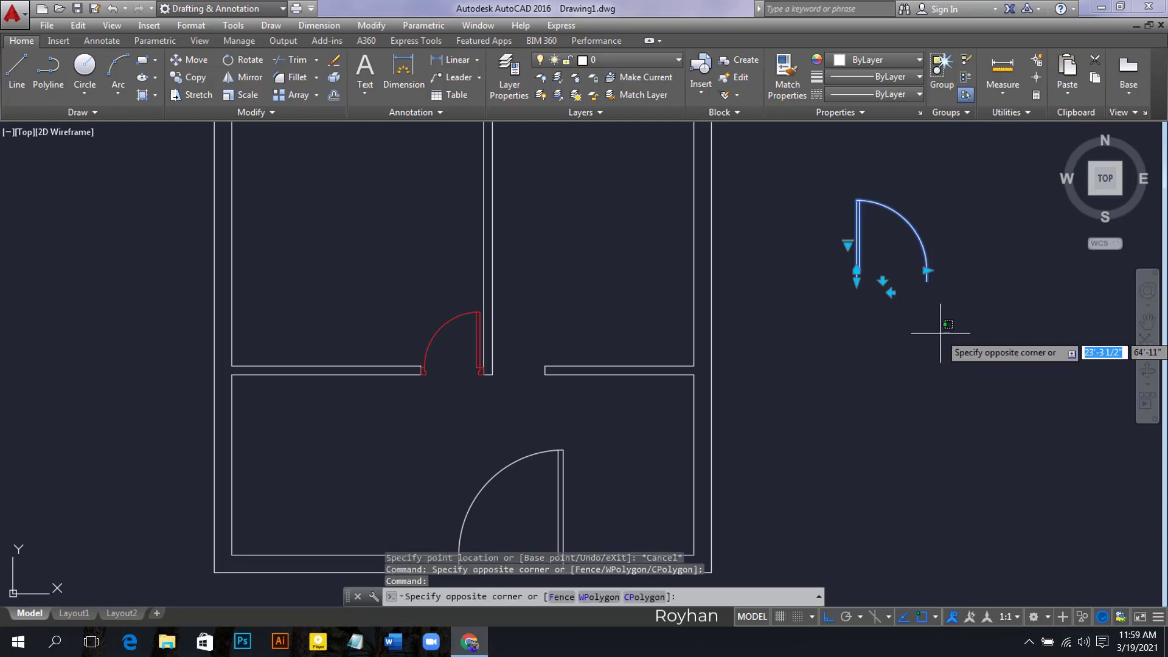
pyautogui.hotkey('ctrl', 'z')
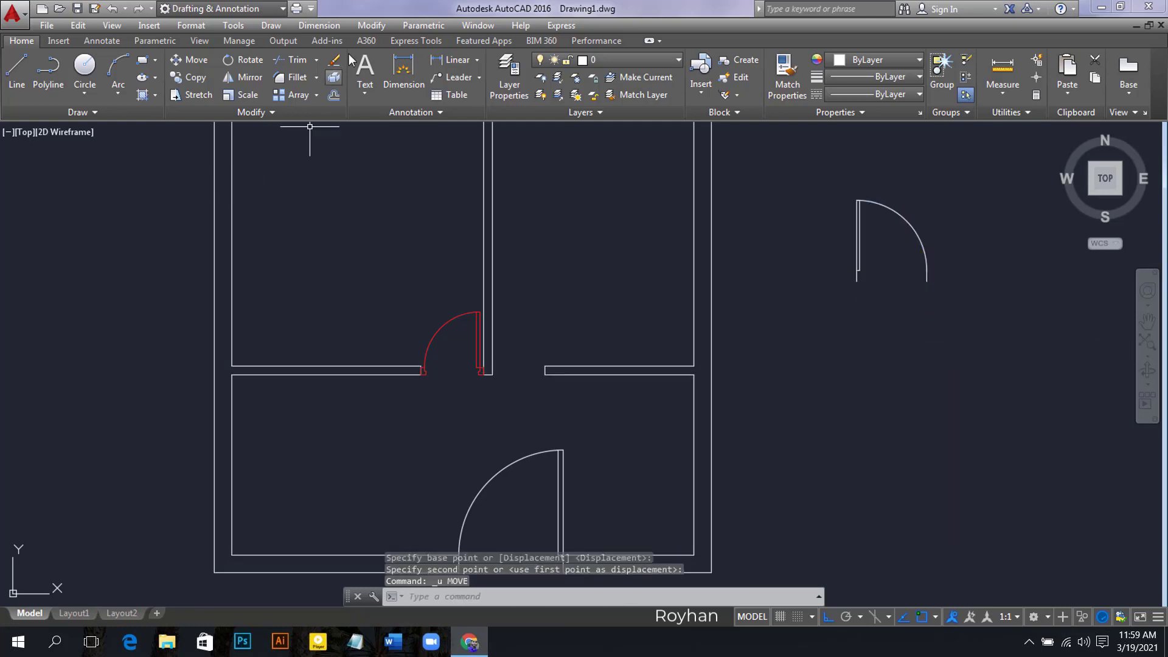
# Step: Measure the right interior opening's width with a temporary dimension between its lower corners, and erase that dimension
pyautogui.click(403, 72)
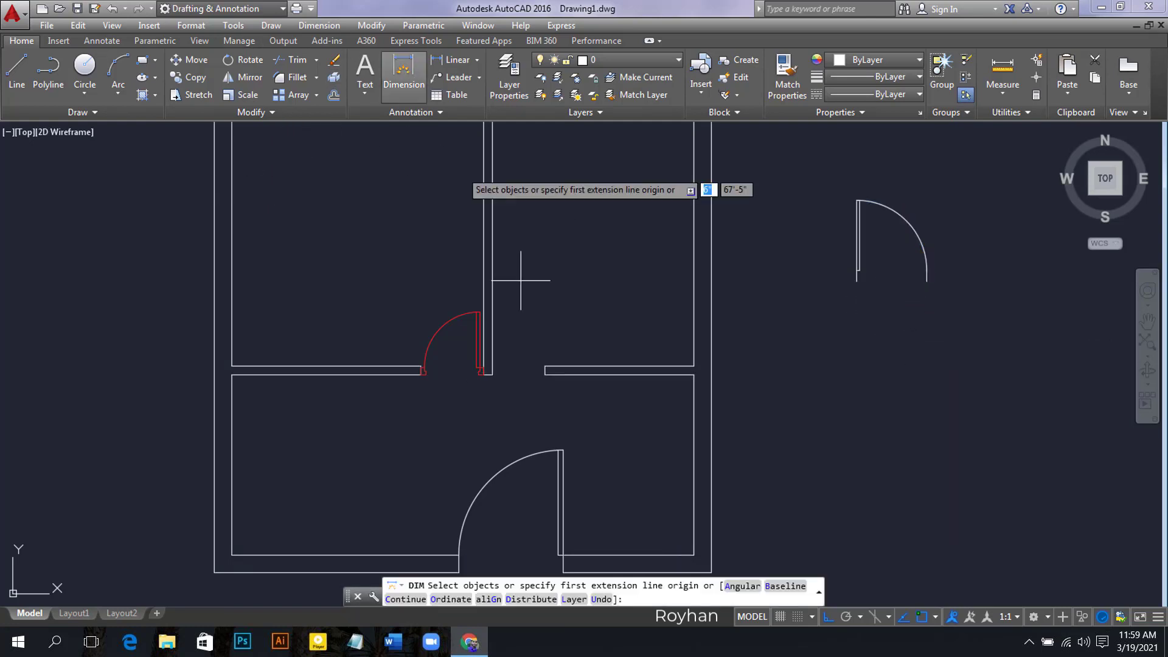
pyautogui.click(492, 375)
pyautogui.click(545, 375)
pyautogui.click(541, 398)
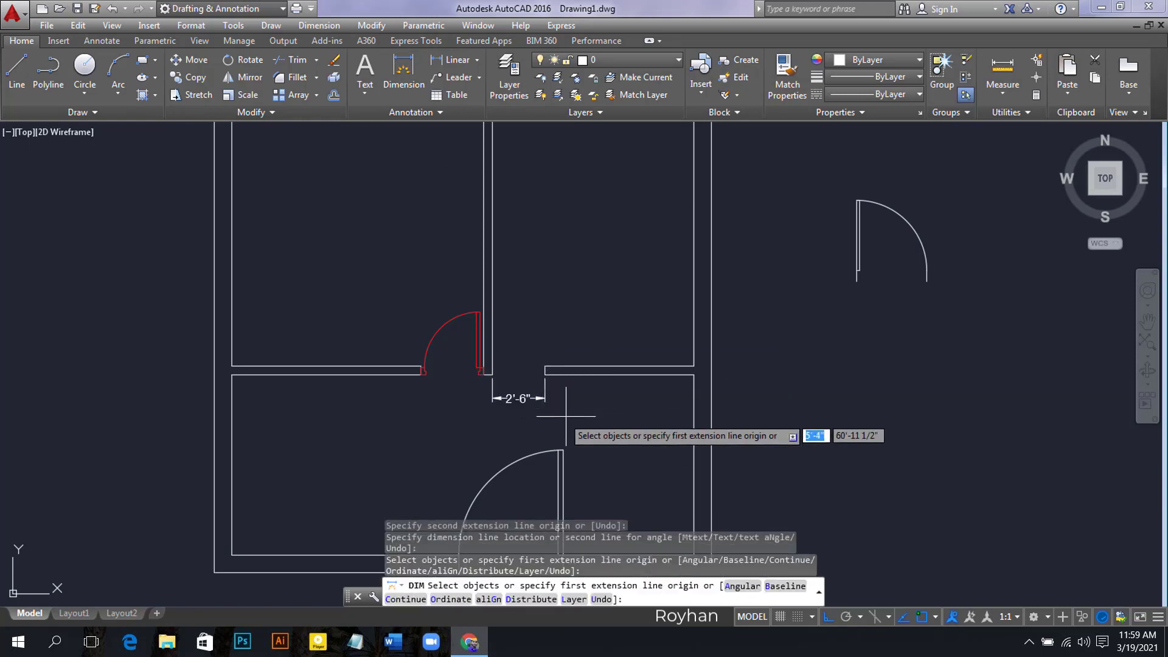
pyautogui.click(567, 398)
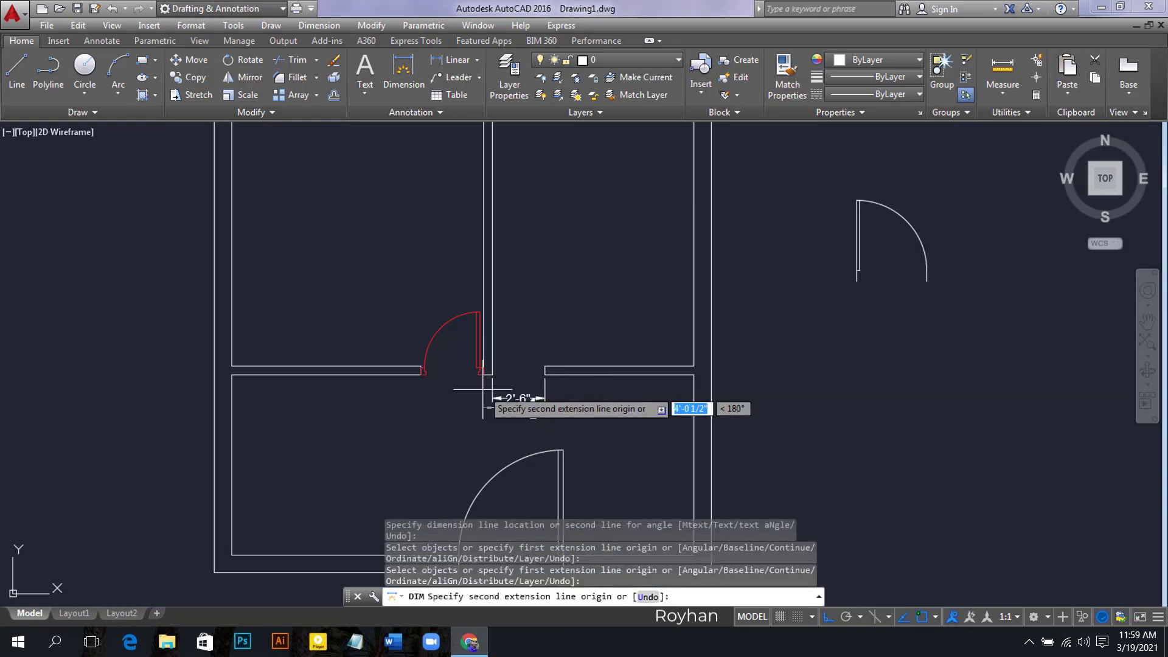
pyautogui.press('Escape')
pyautogui.click(644, 408)
pyautogui.click(511, 393)
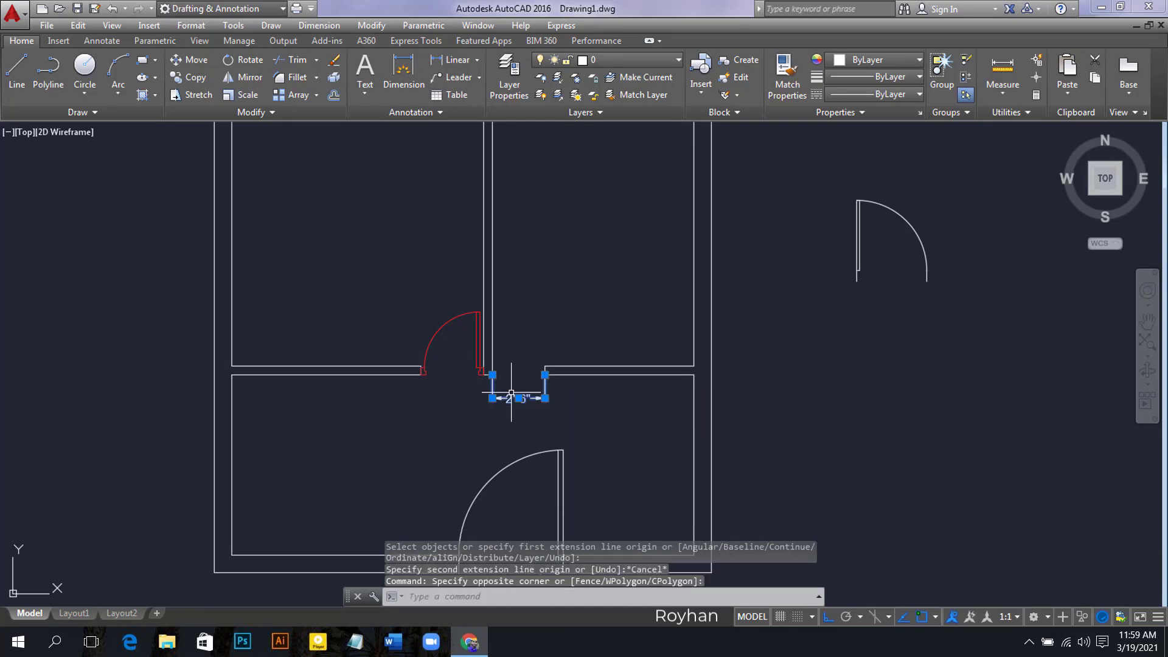
pyautogui.press('Delete')
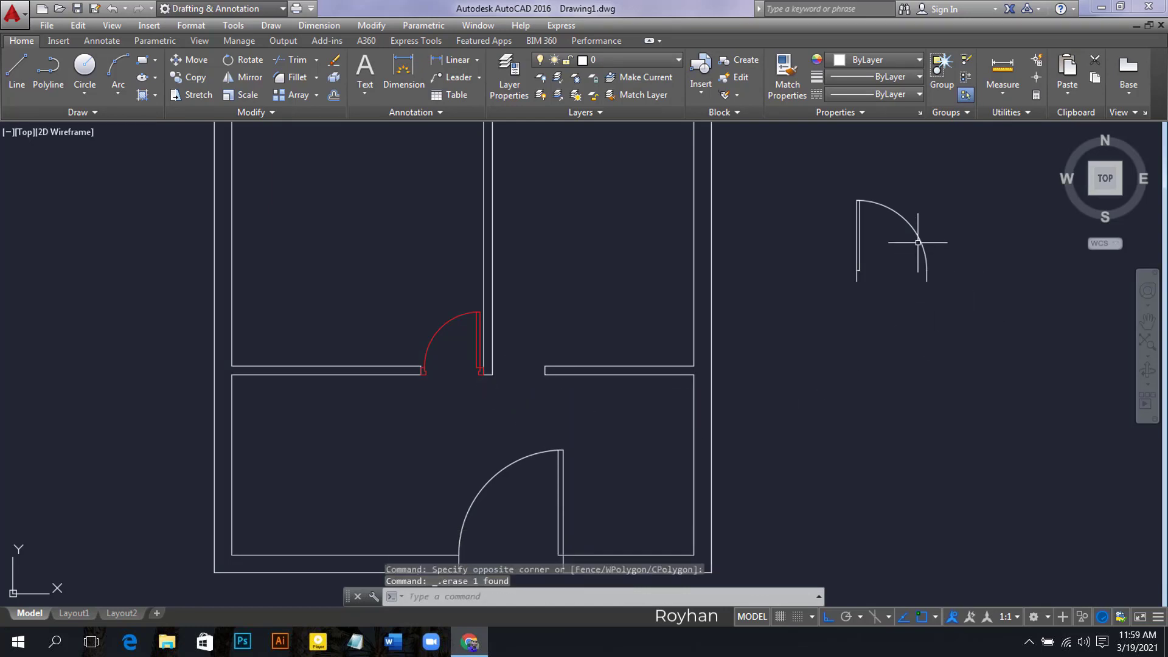
# Step: Shorten the door block beside the plan to a 2'-6" width, matching the right interior opening
pyautogui.click(937, 281)
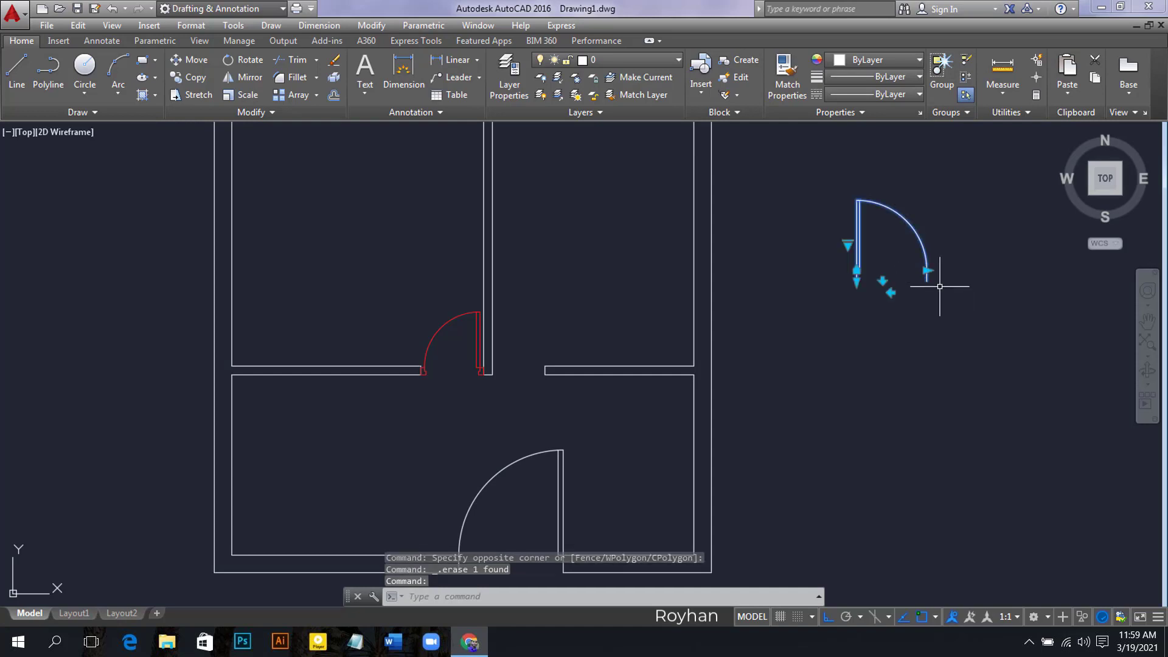
pyautogui.click(928, 266)
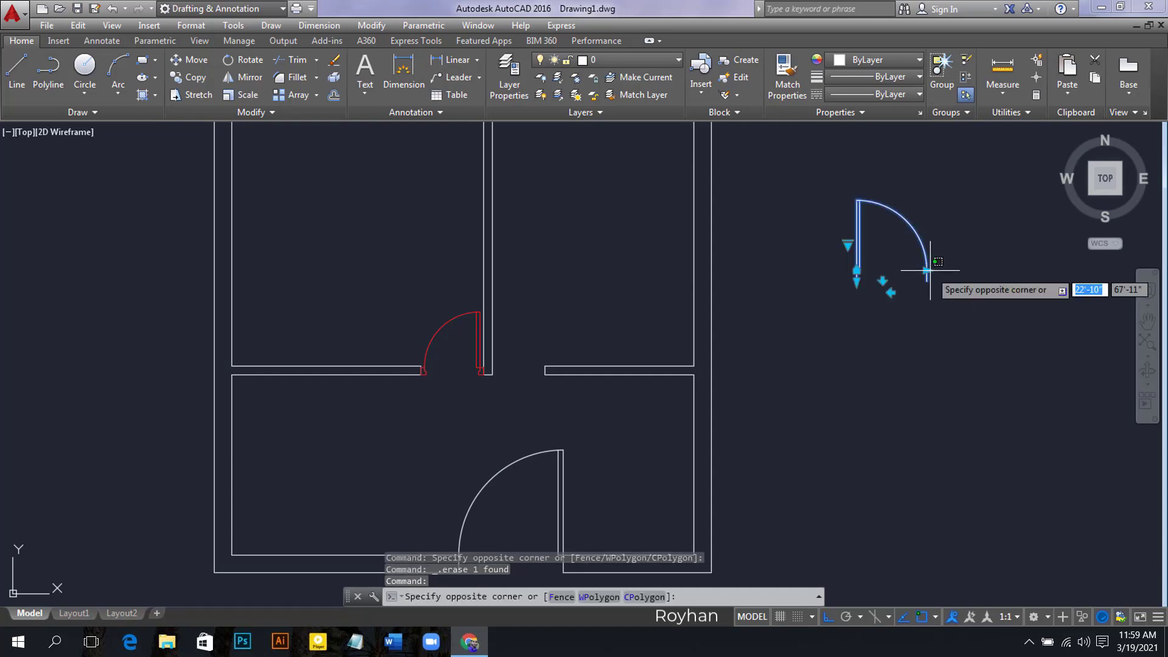
pyautogui.click(925, 262)
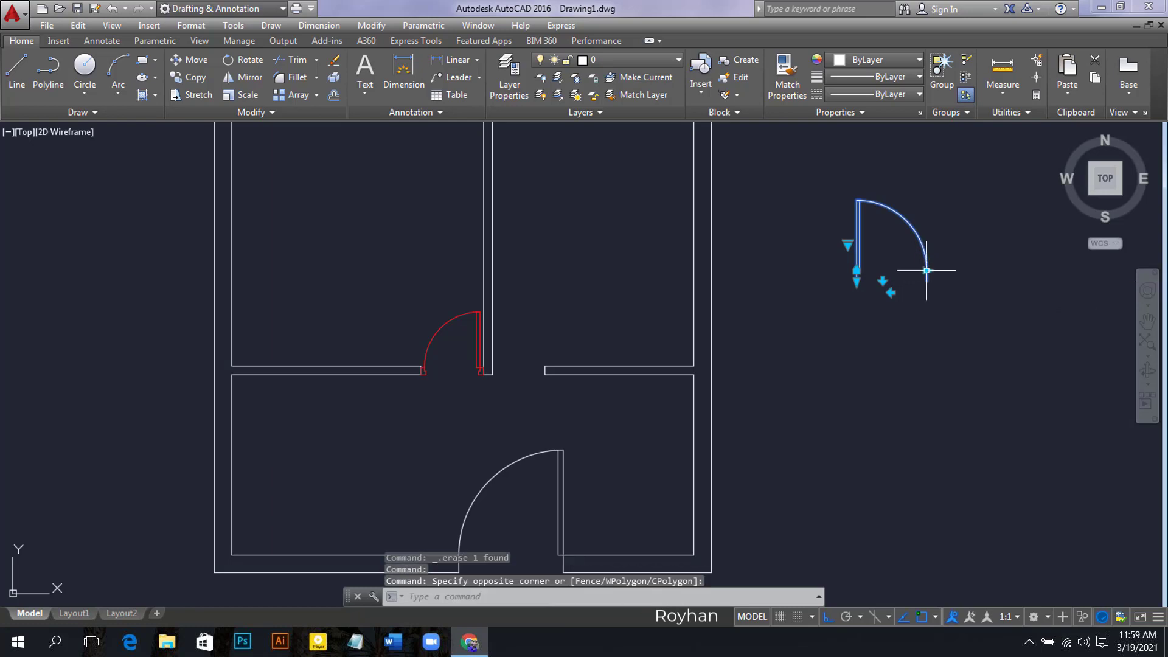
pyautogui.click(926, 270)
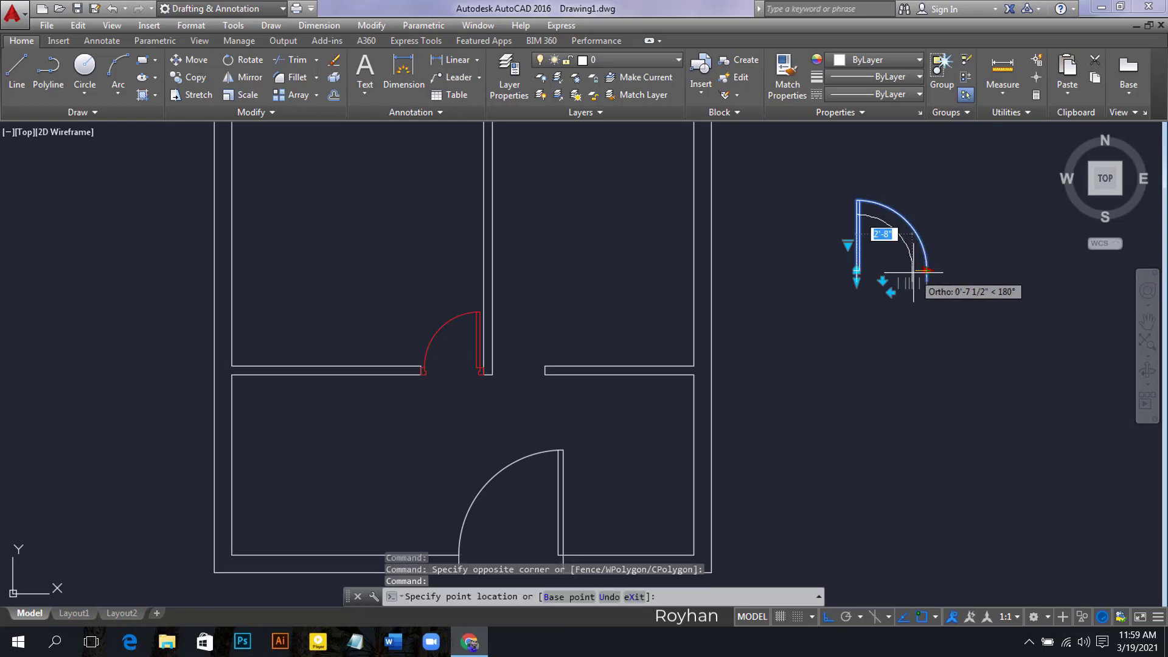
pyautogui.scroll(4, 912, 272)
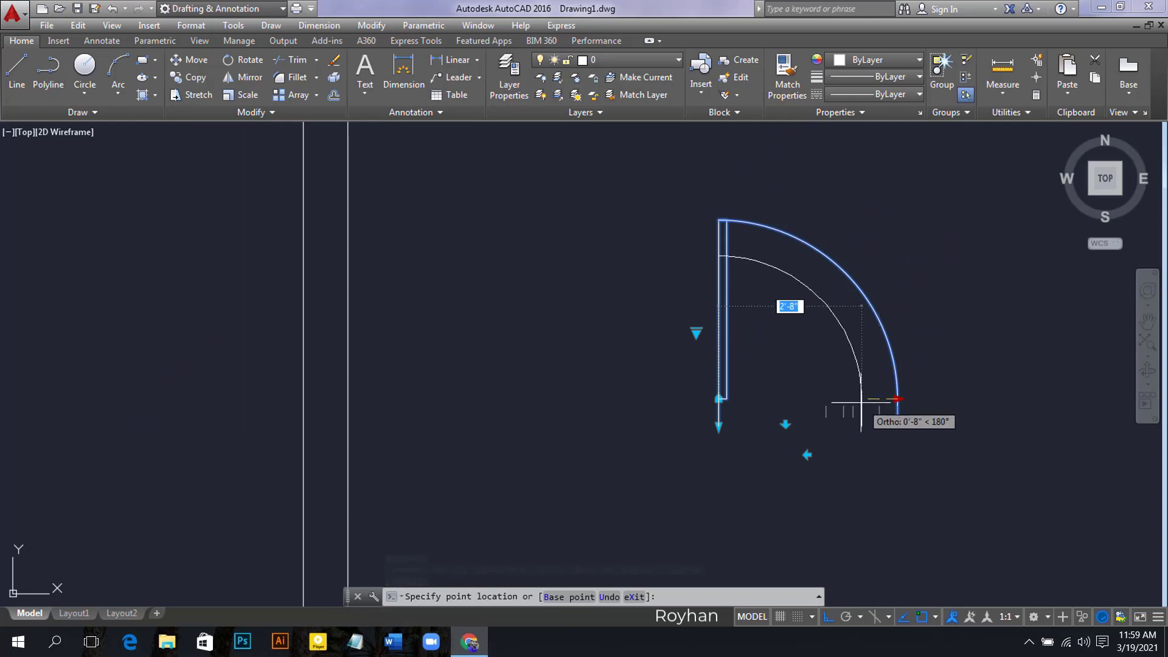
pyautogui.click(854, 403)
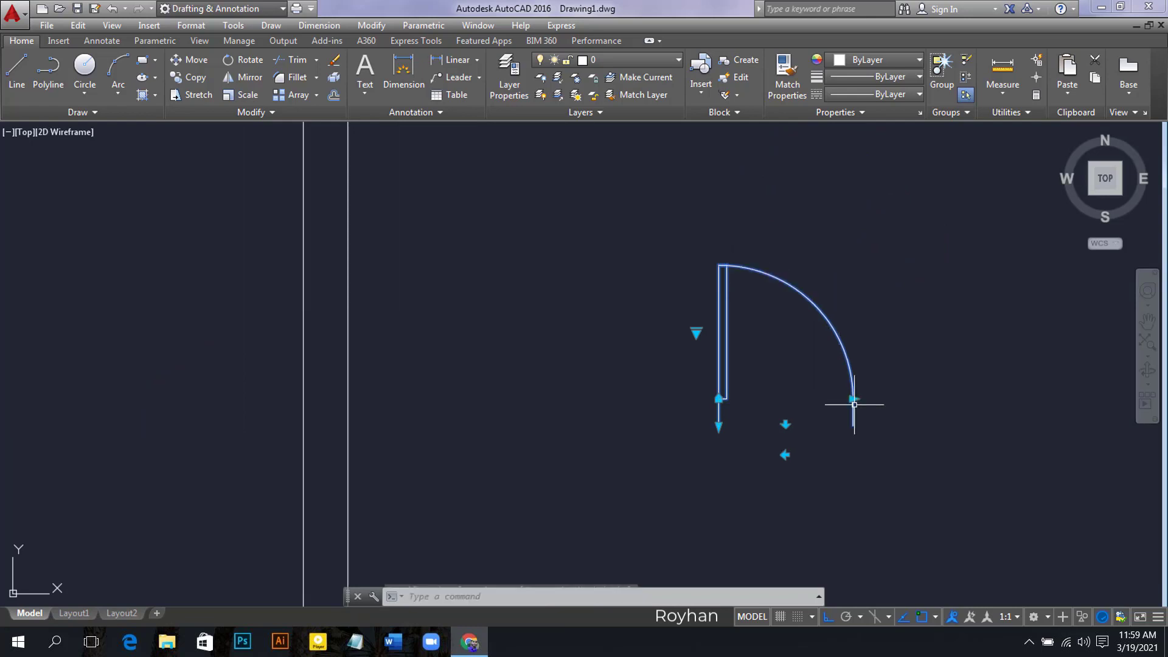
pyautogui.scroll(-4, 863, 443)
pyautogui.moveTo(887, 485); pyautogui.dragTo(893, 428, button='middle')
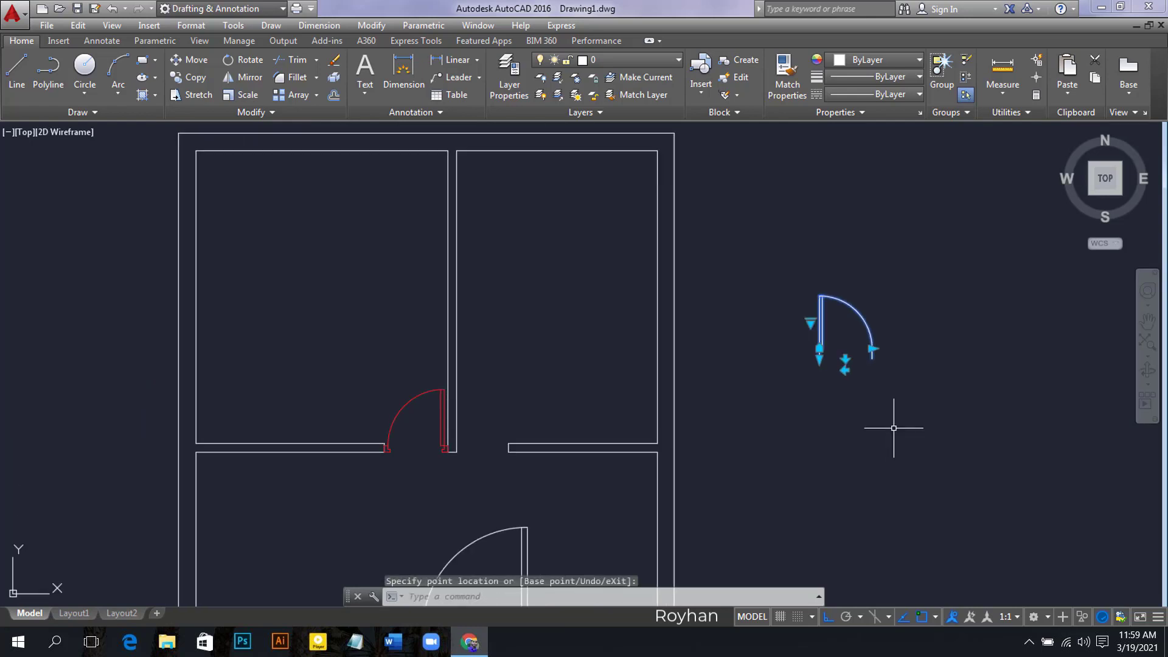
# Step: Move the door block by its lower-right endpoint onto the lower corner of the wall end at the right interior opening
pyautogui.press('Return')
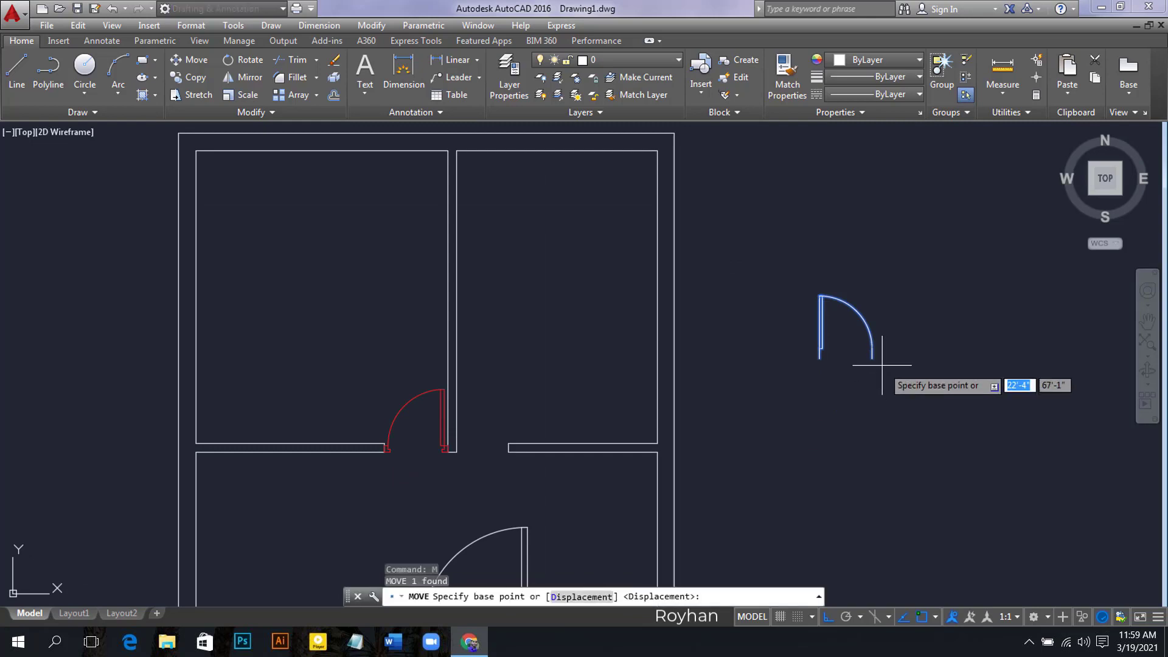
pyautogui.click(872, 359)
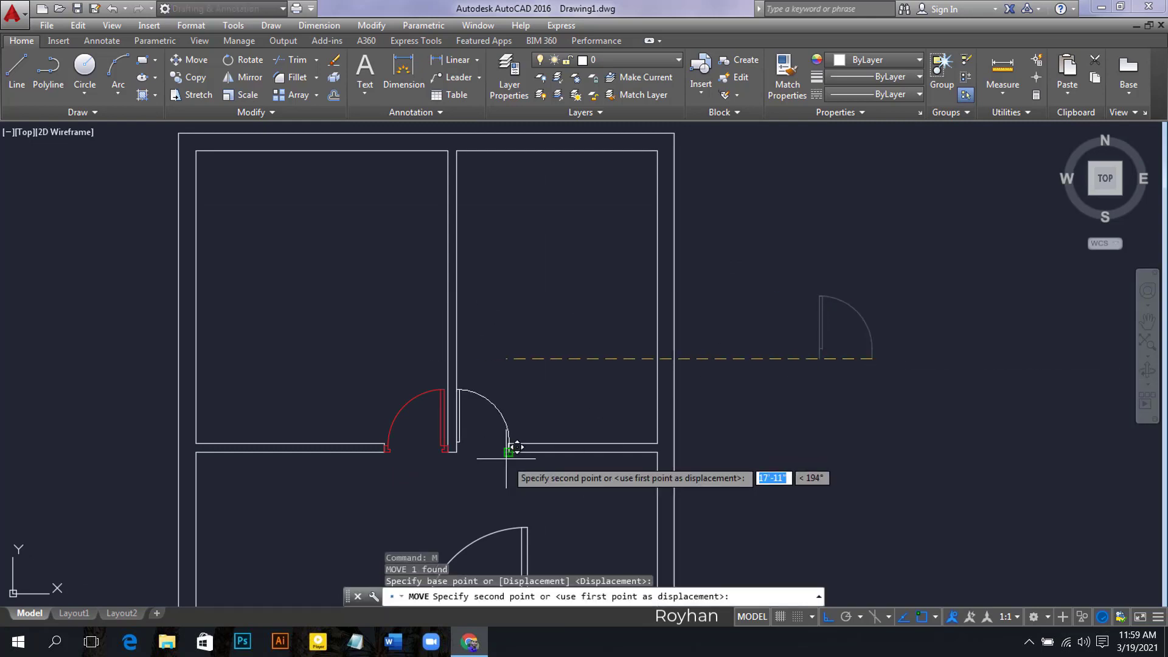
pyautogui.click(513, 449)
pyautogui.scroll(-4, 717, 486)
pyautogui.scroll(3, 742, 494)
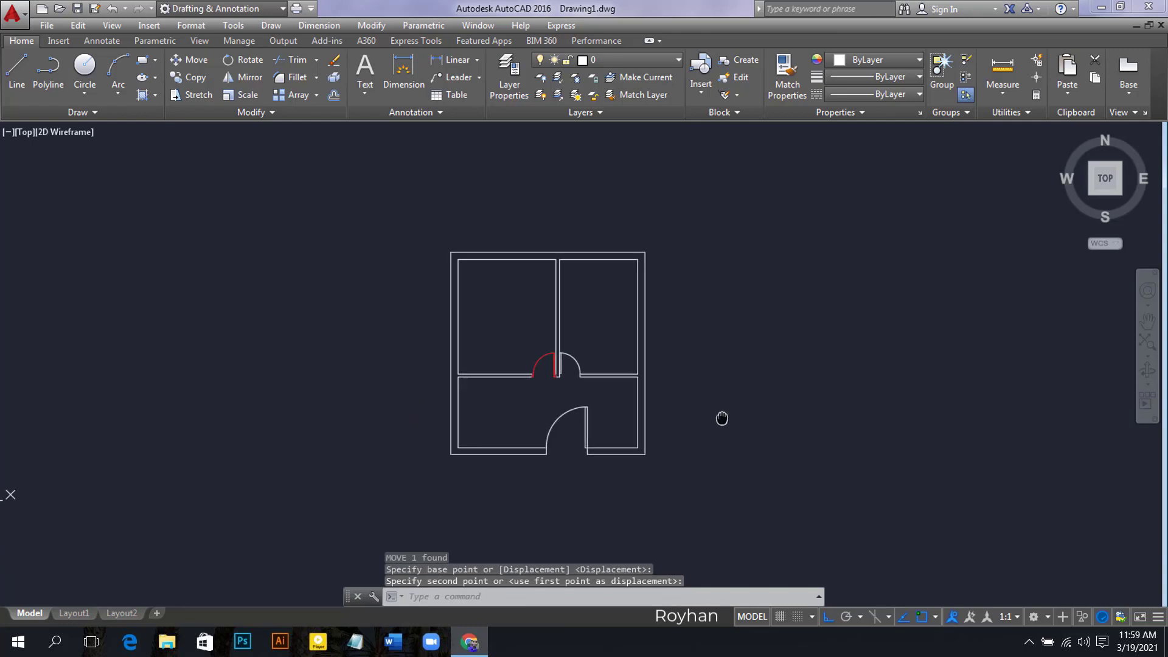
pyautogui.moveTo(667, 363); pyautogui.dragTo(715, 380, button='middle')
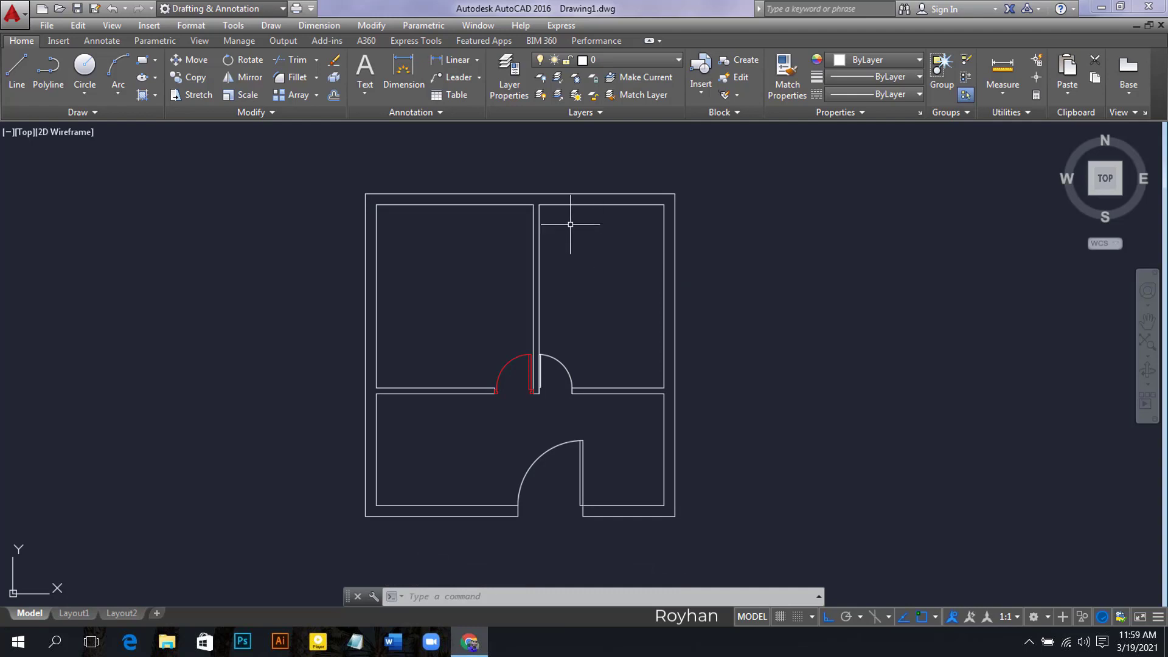
# Step: Draw a vertical line across the upper exterior wall, from the midpoint of the left room's inner wall edge to the outer edge
pyautogui.click(18, 81)
pyautogui.moveTo(529, 278); pyautogui.dragTo(518, 326, button='middle')
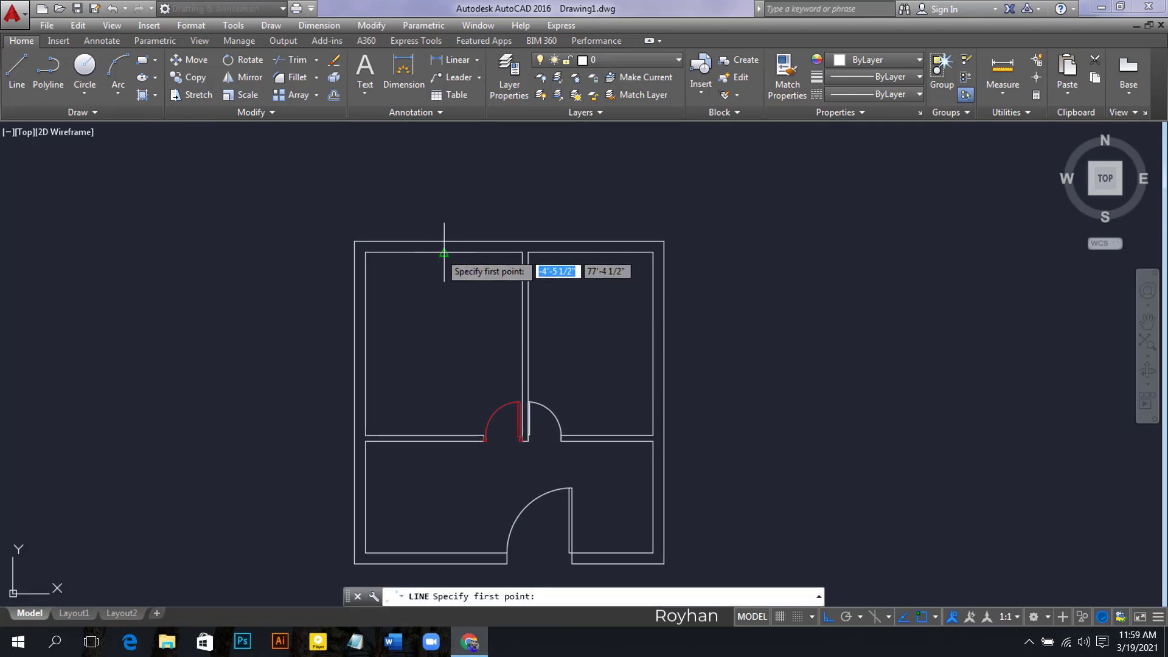
pyautogui.click(444, 253)
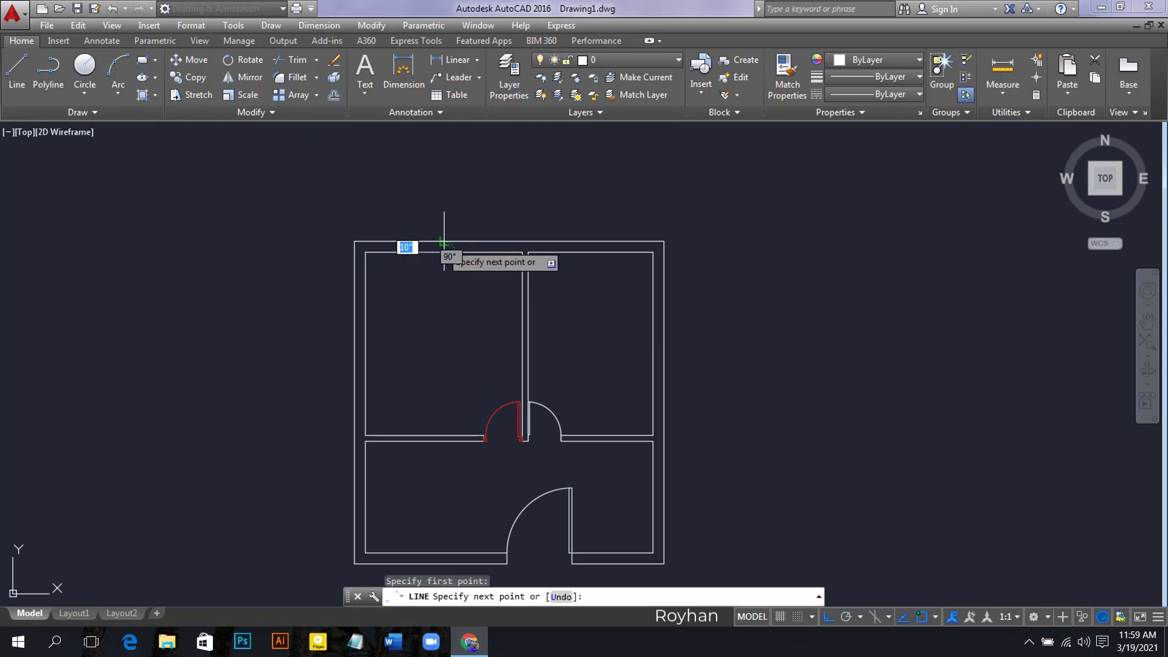
pyautogui.click(444, 242)
pyautogui.rightClick(434, 239)
pyautogui.click(462, 244)
pyautogui.scroll(2, 462, 262)
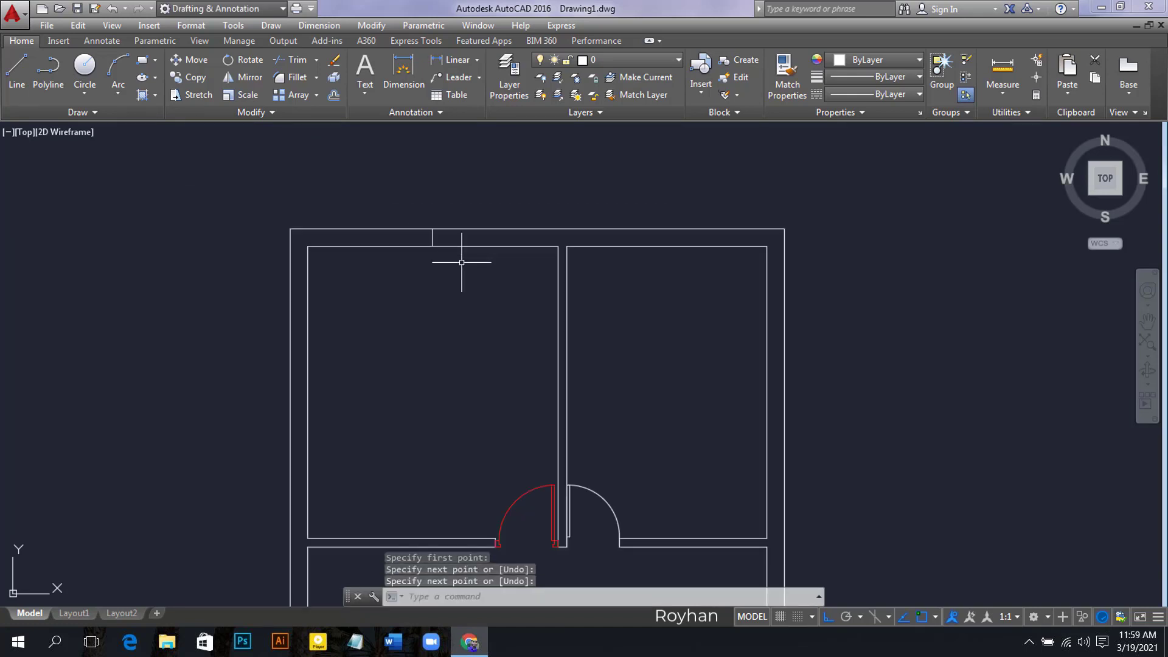
pyautogui.scroll(2, 462, 262)
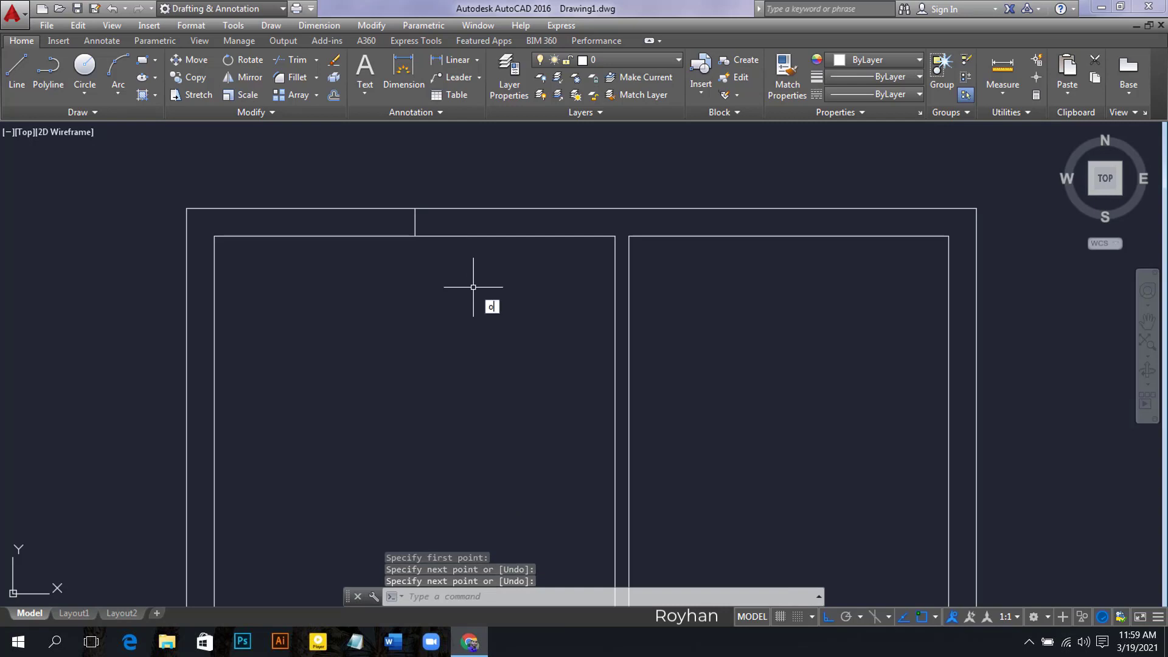
pyautogui.press('Return')
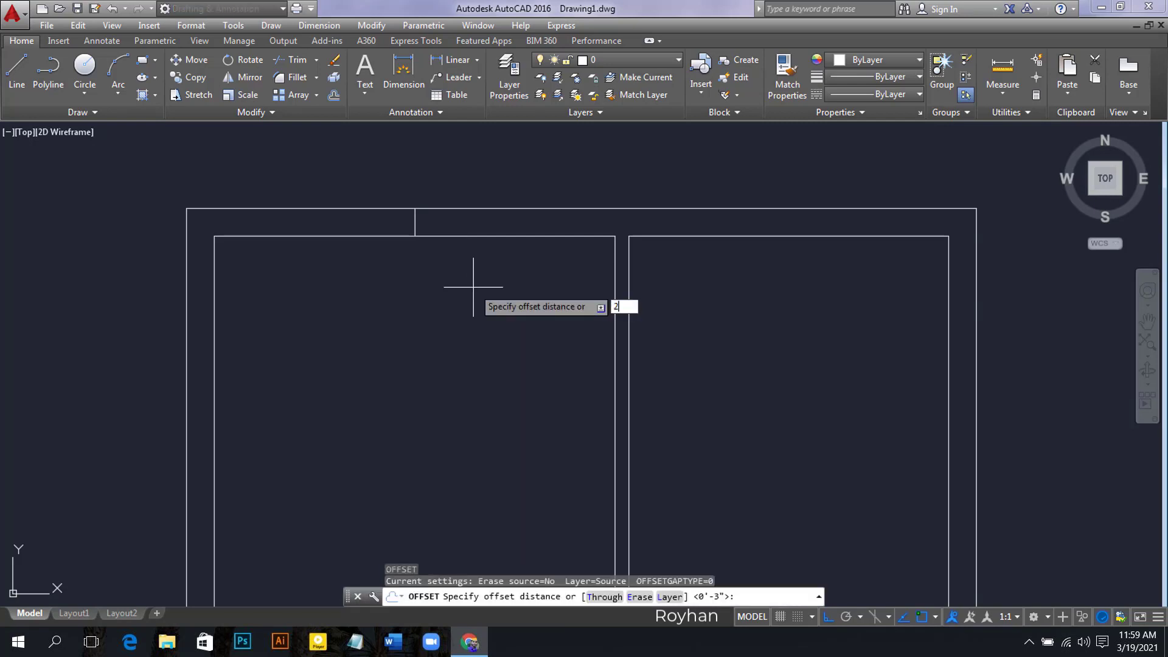
pyautogui.press('Return')
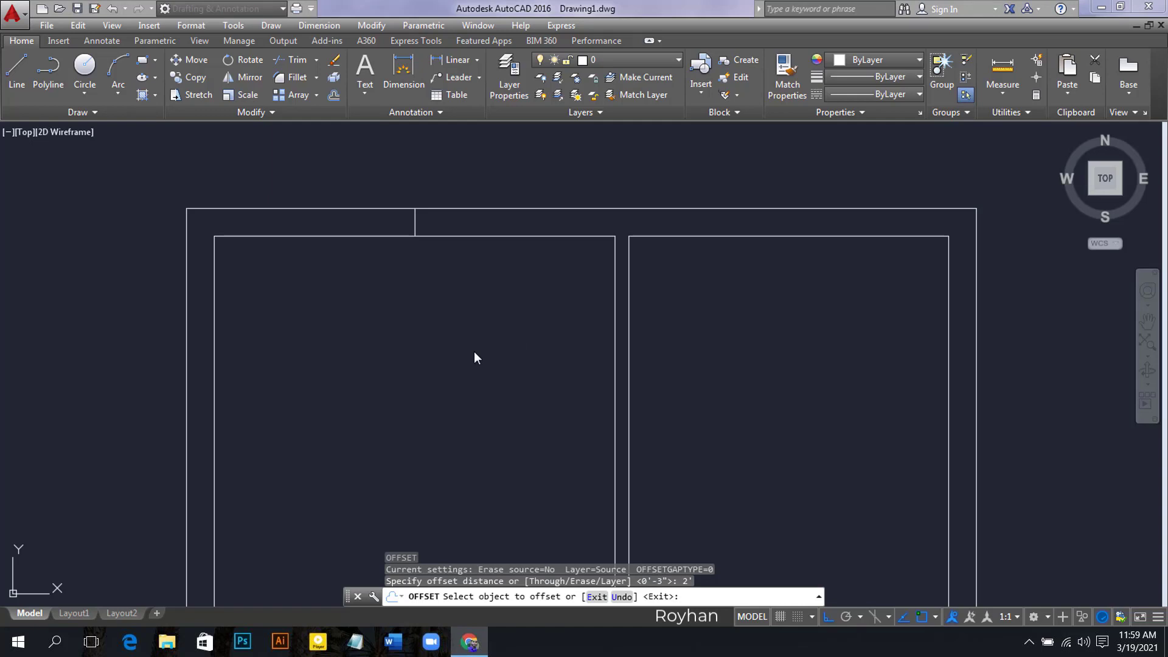
pyautogui.press('Escape')
# Step: Offset the short vertical line in the upper wall 2' to both sides and erase the original middle line
pyautogui.write('o')
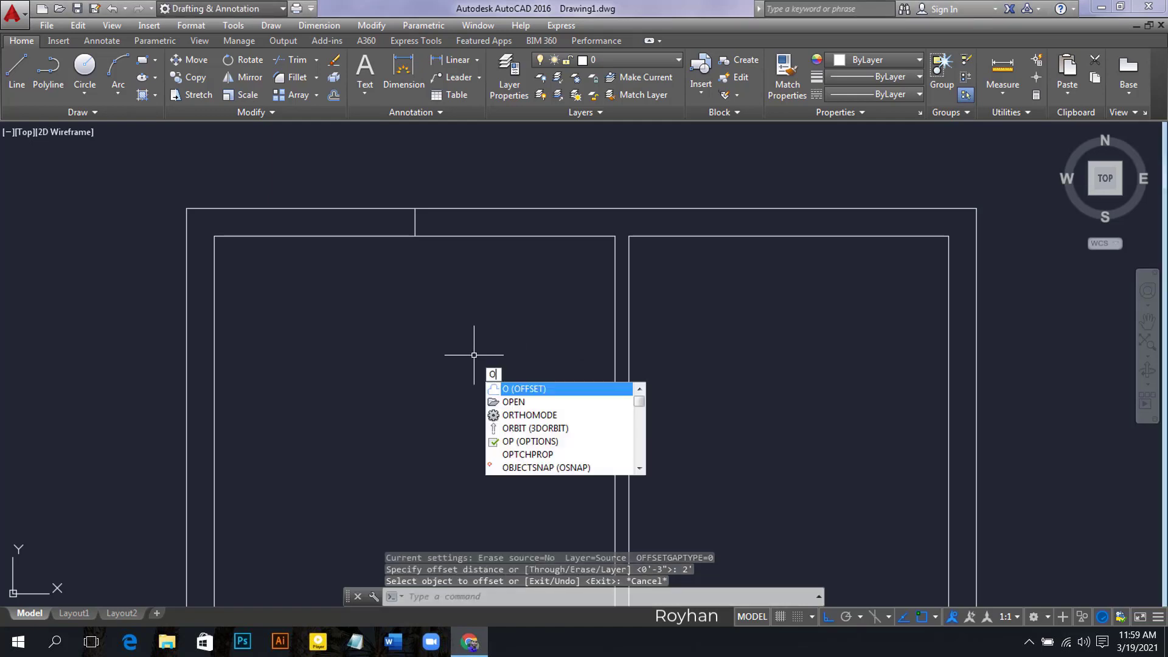
pyautogui.press('Return')
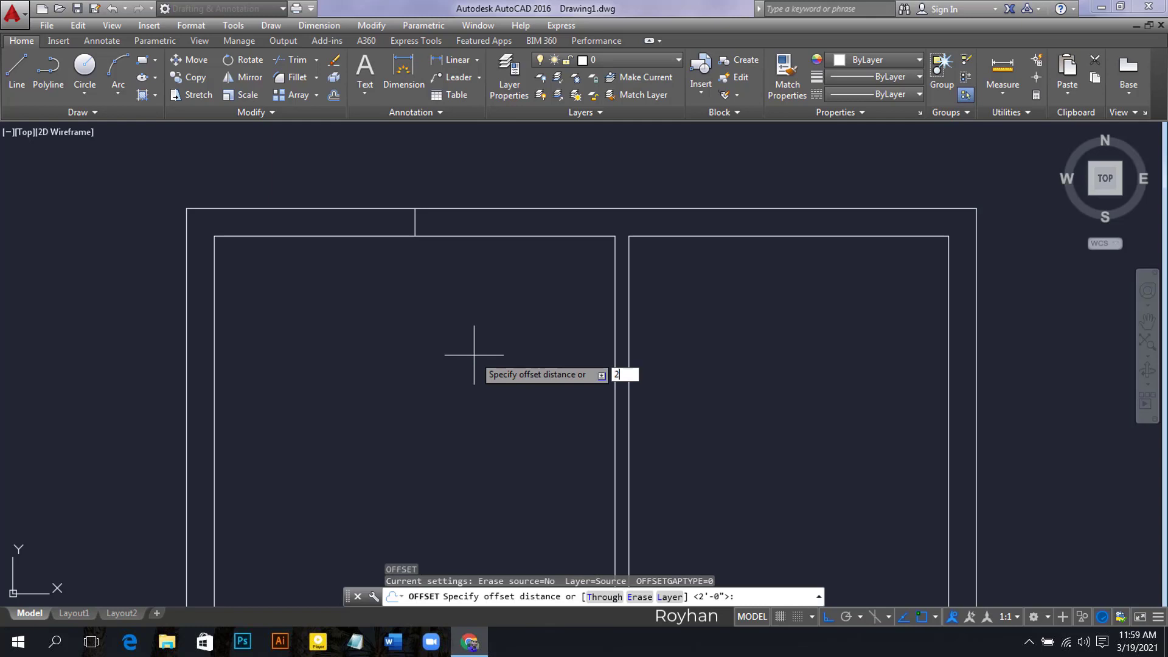
pyautogui.press('Return')
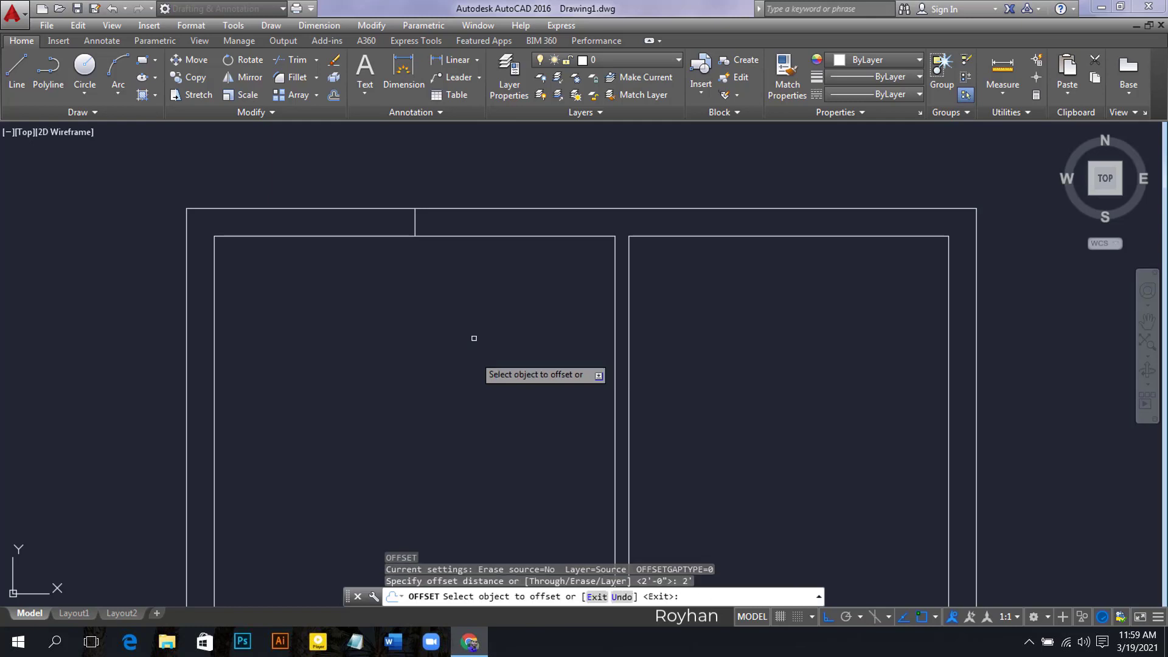
pyautogui.click(415, 224)
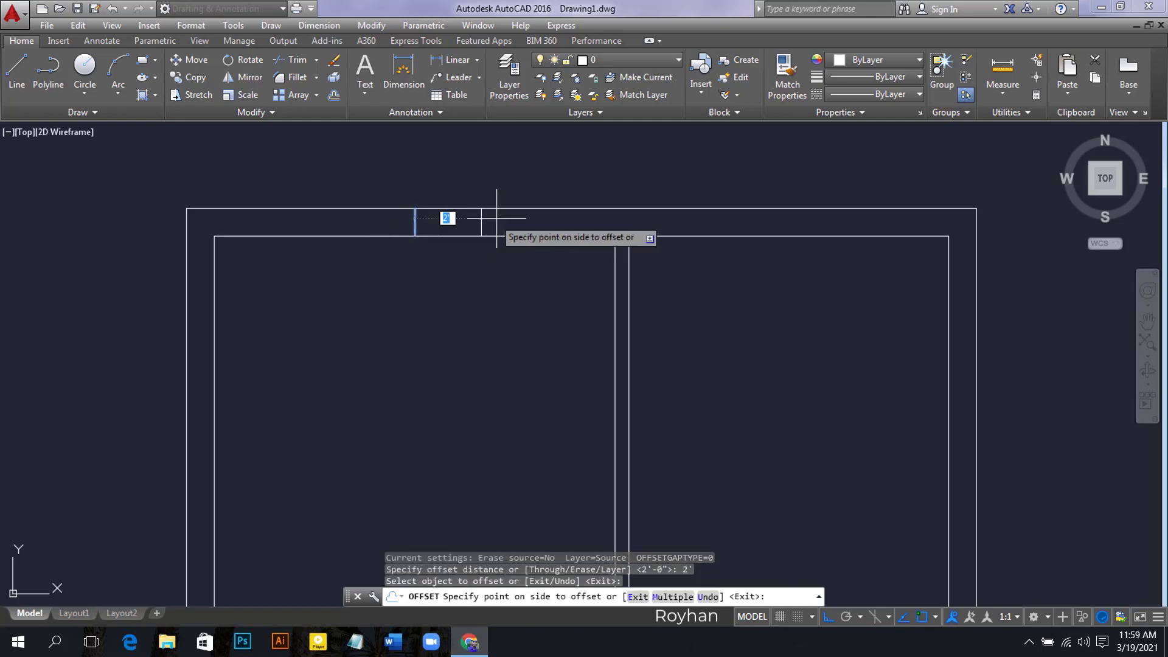
pyautogui.click(489, 219)
pyautogui.click(415, 222)
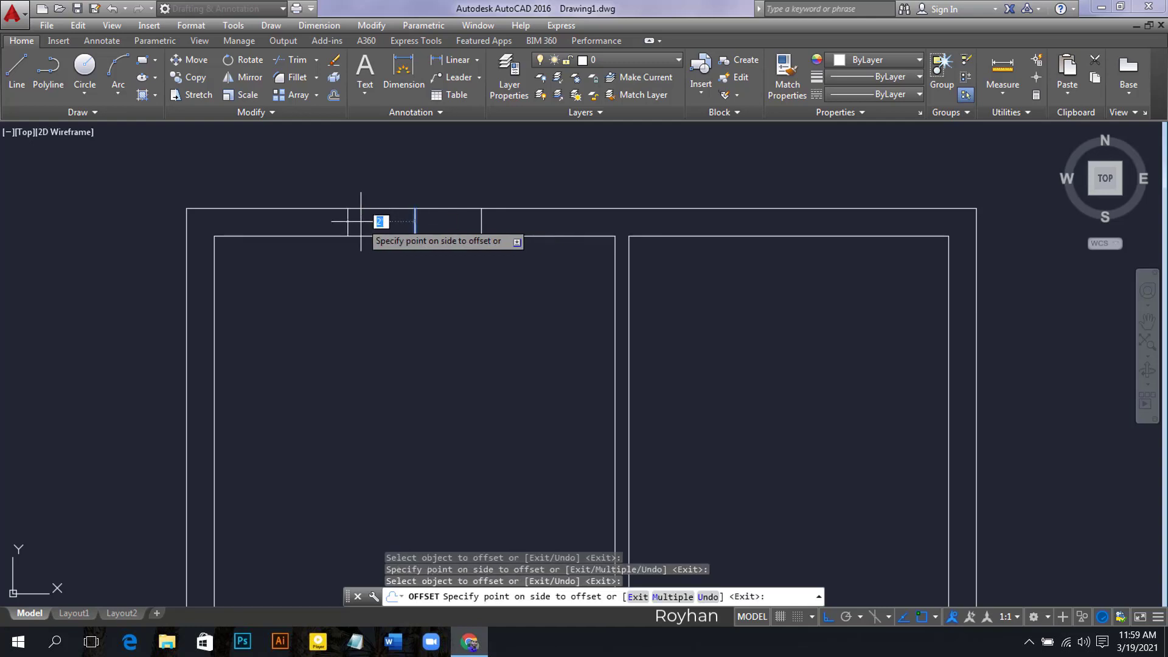
pyautogui.click(353, 220)
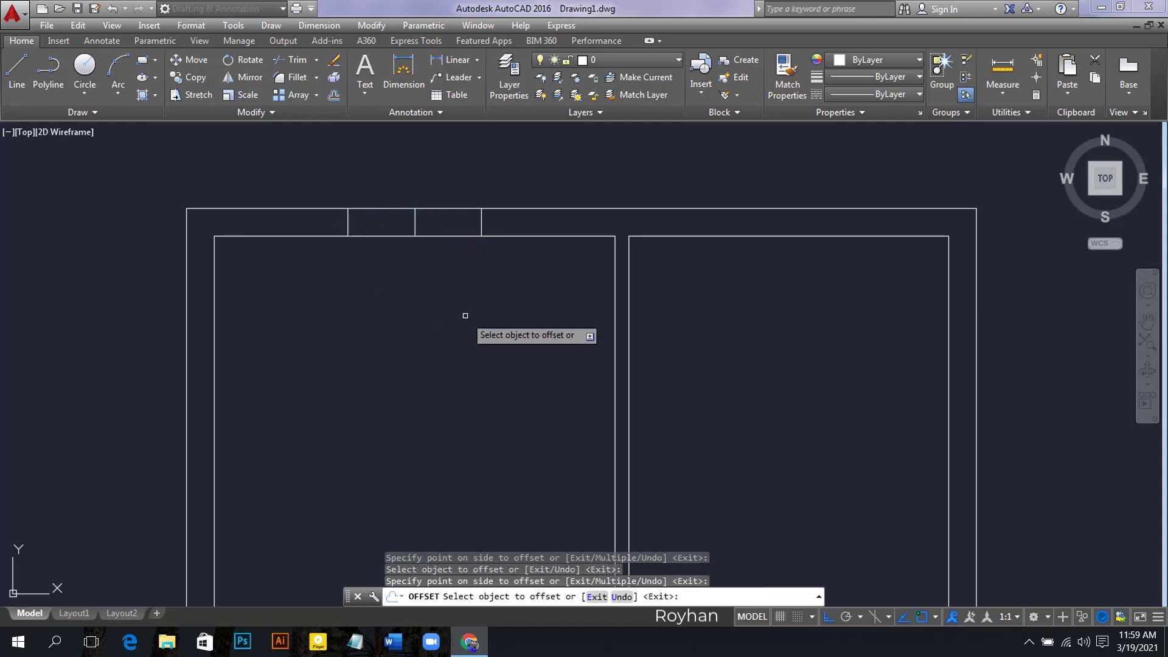
pyautogui.press('Return')
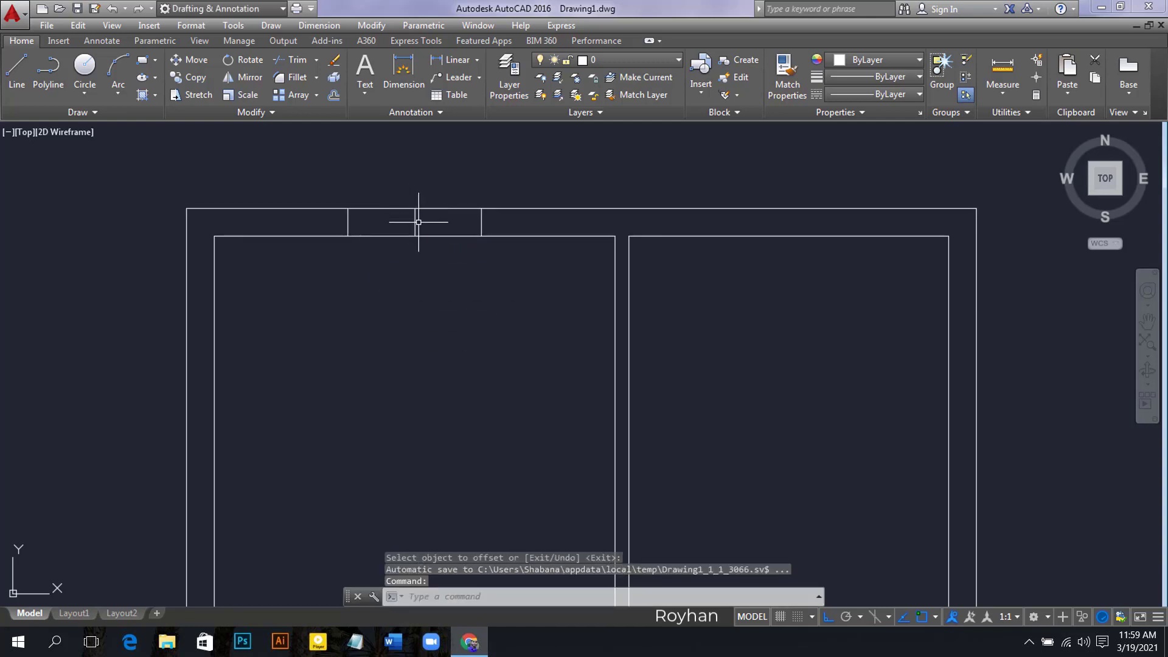
pyautogui.click(414, 222)
pyautogui.press('Delete')
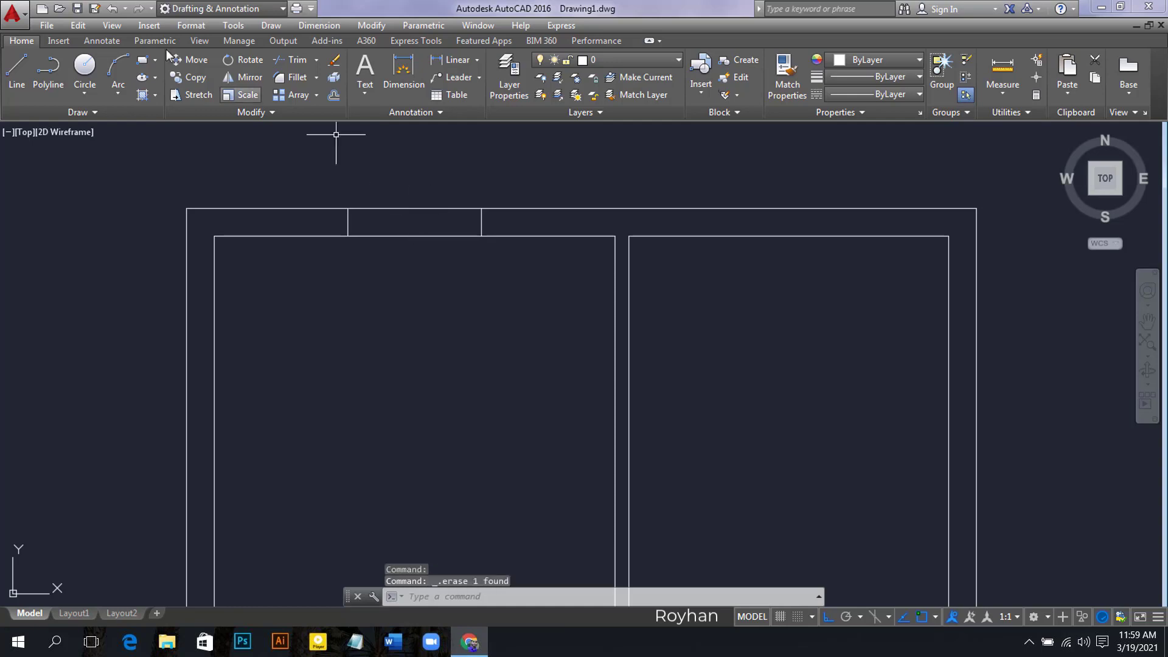
# Step: Draw a horizontal line between the midpoints of the two vertical opening lines in the upper wall
pyautogui.click(17, 68)
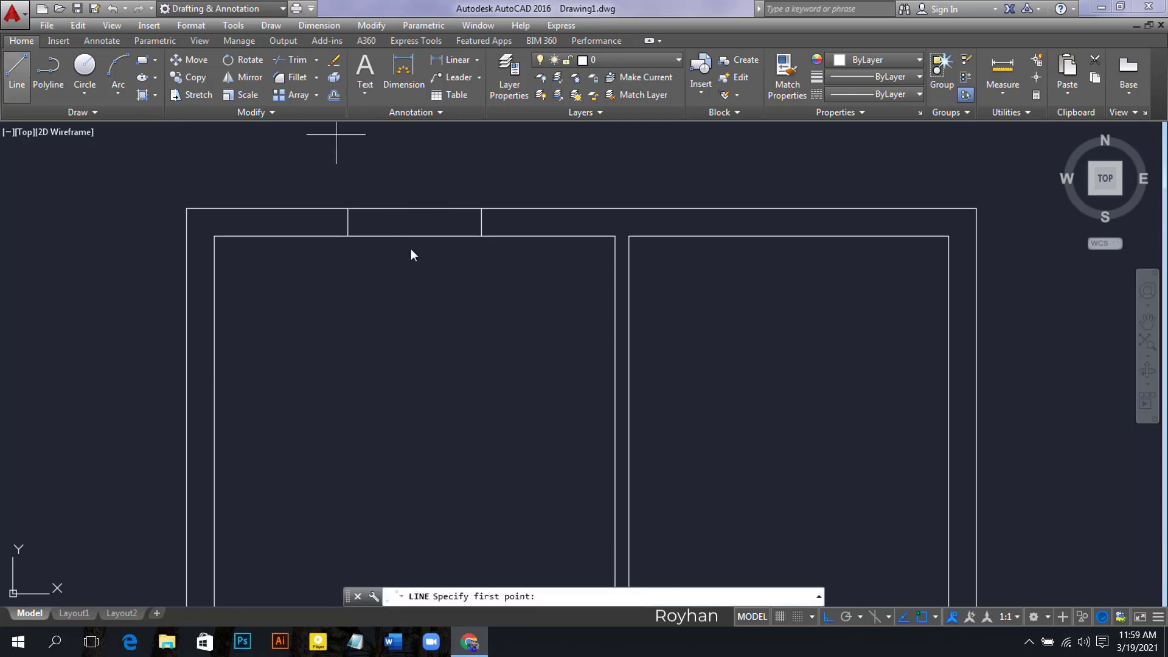
pyautogui.click(347, 222)
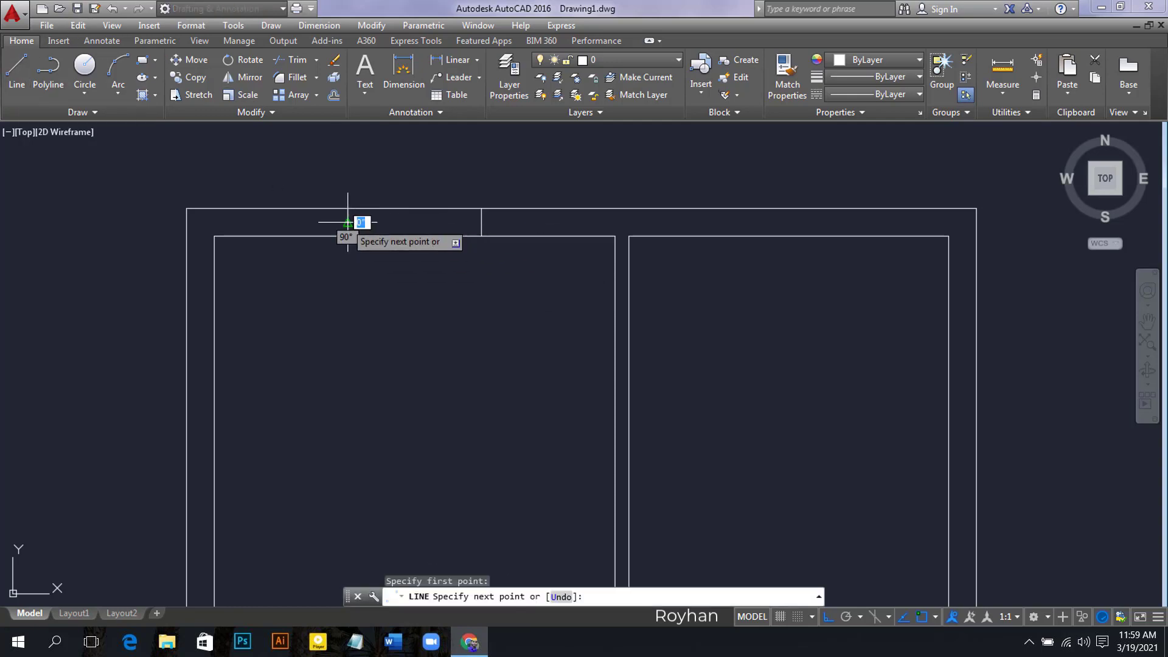
pyautogui.click(481, 222)
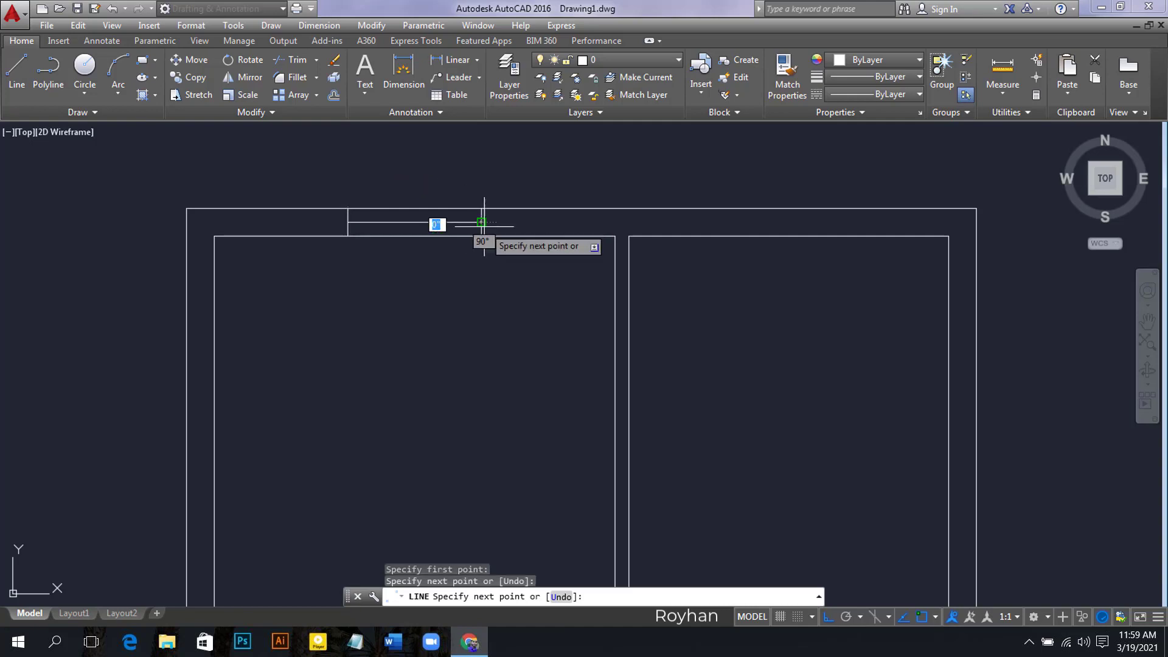
pyautogui.rightClick(495, 232)
pyautogui.click(514, 238)
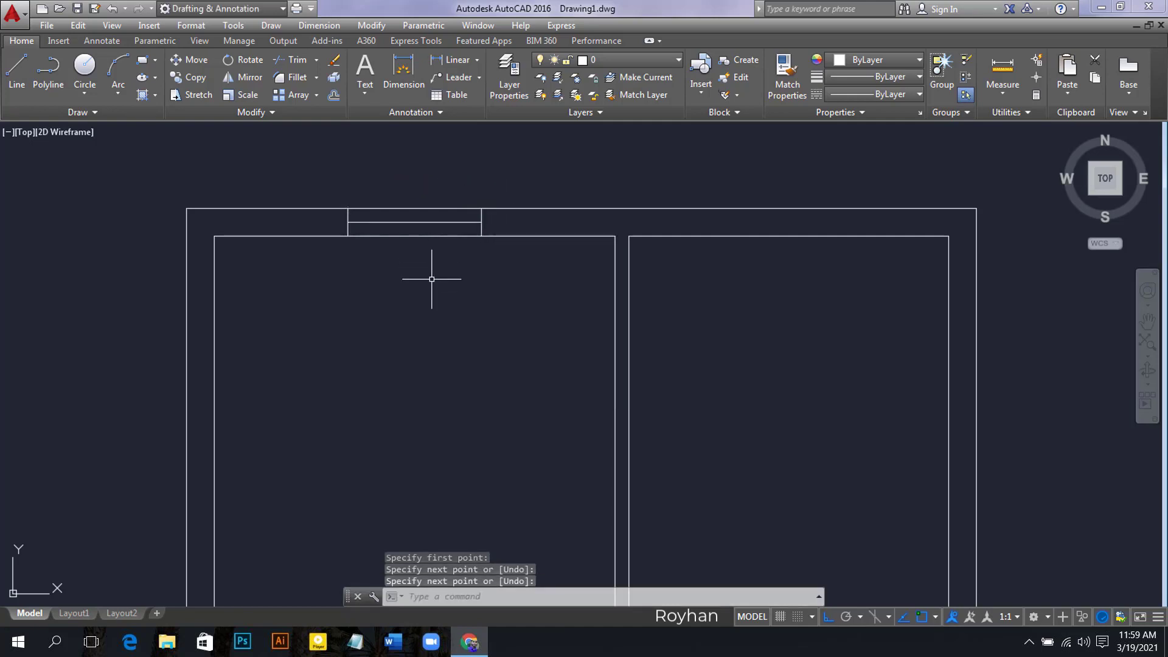
# Step: Offset the opening's horizontal centre line 2" above and below, and erase the centre line itself
pyautogui.press('Return')
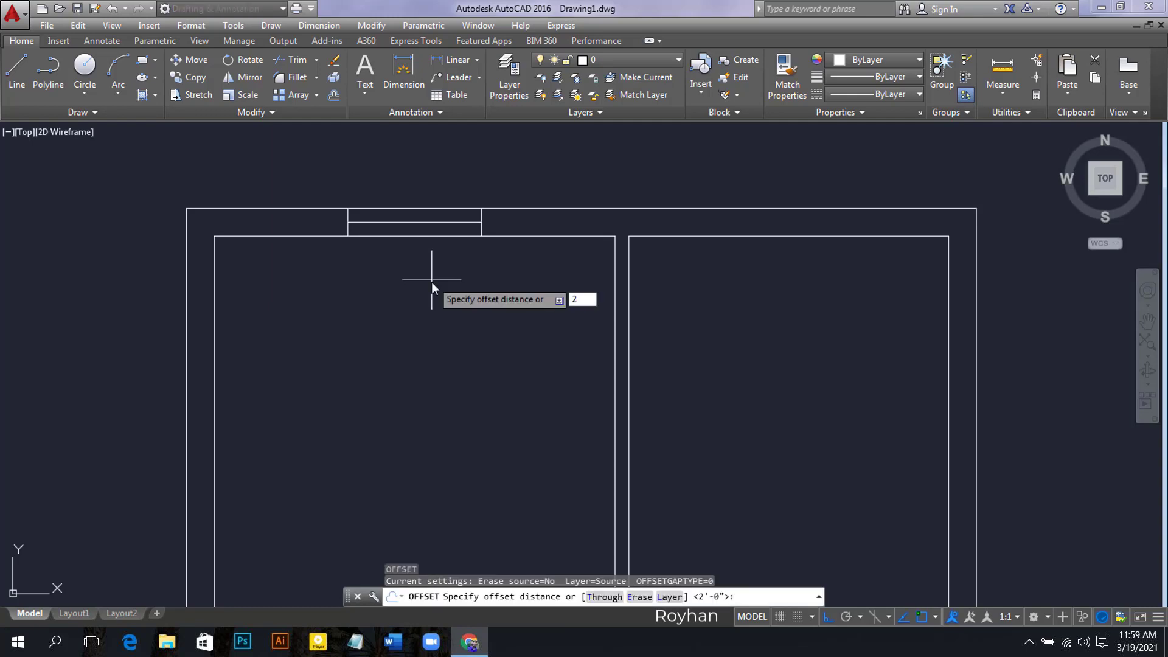
pyautogui.write('2')
pyautogui.press('Return')
pyautogui.click(428, 222)
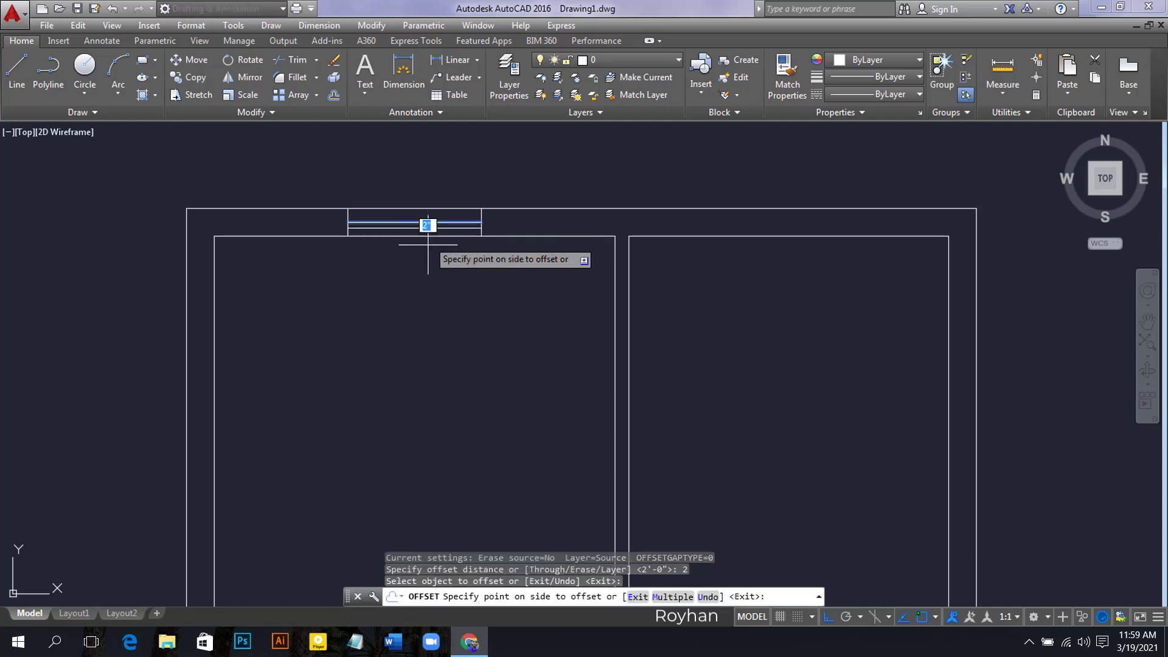
pyautogui.click(427, 245)
pyautogui.click(434, 223)
pyautogui.click(444, 177)
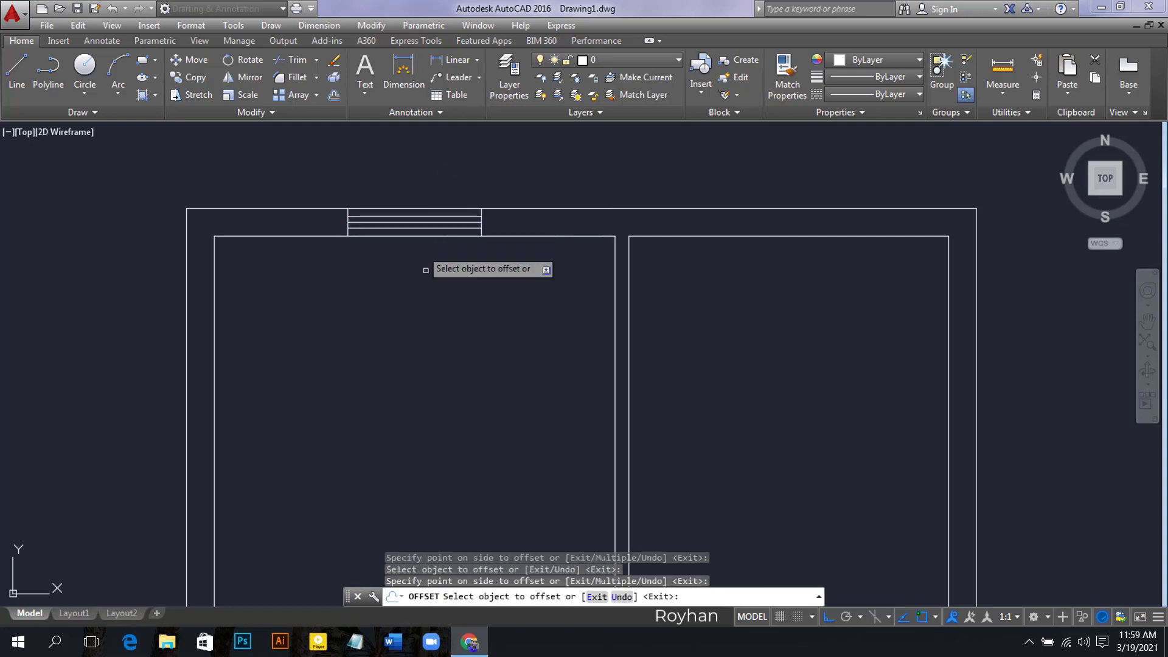
pyautogui.press('Return')
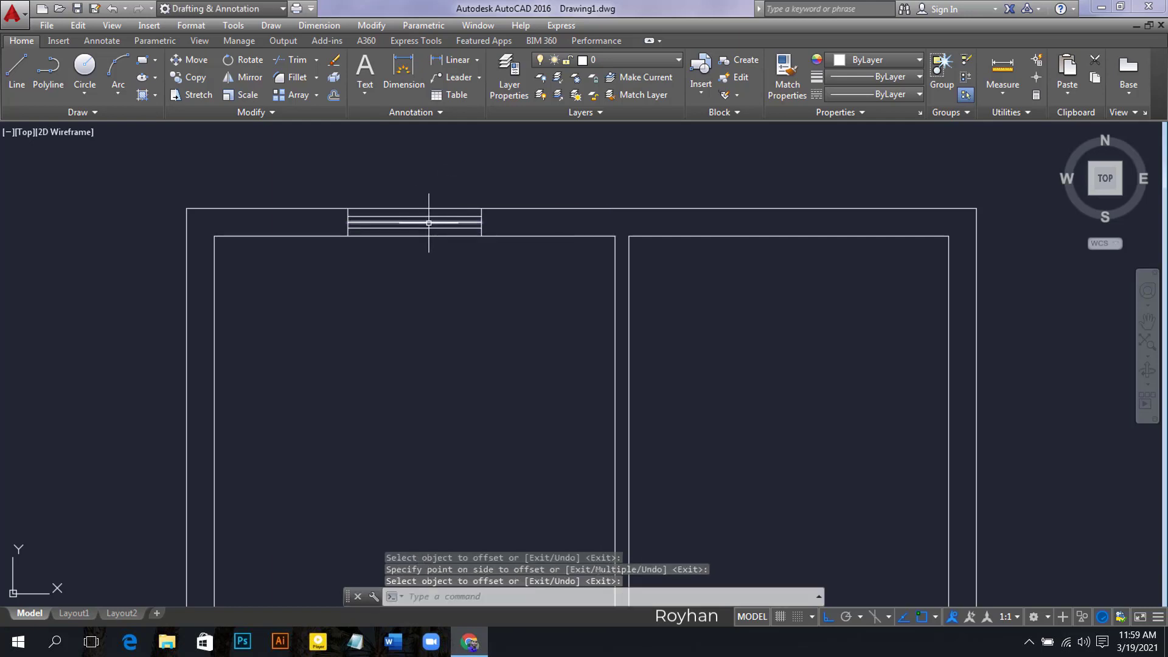
pyautogui.click(429, 223)
pyautogui.press('Delete')
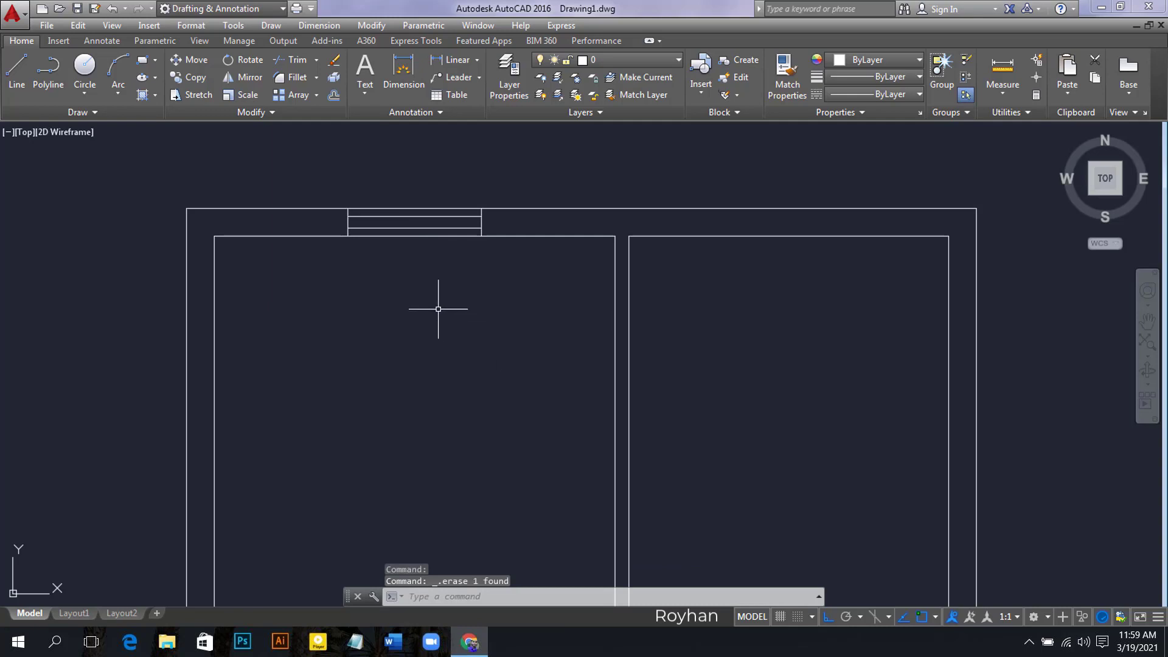
# Step: Offset both vertical end lines of the upper wall opening 3" inward
pyautogui.write('o')
pyautogui.press('Return')
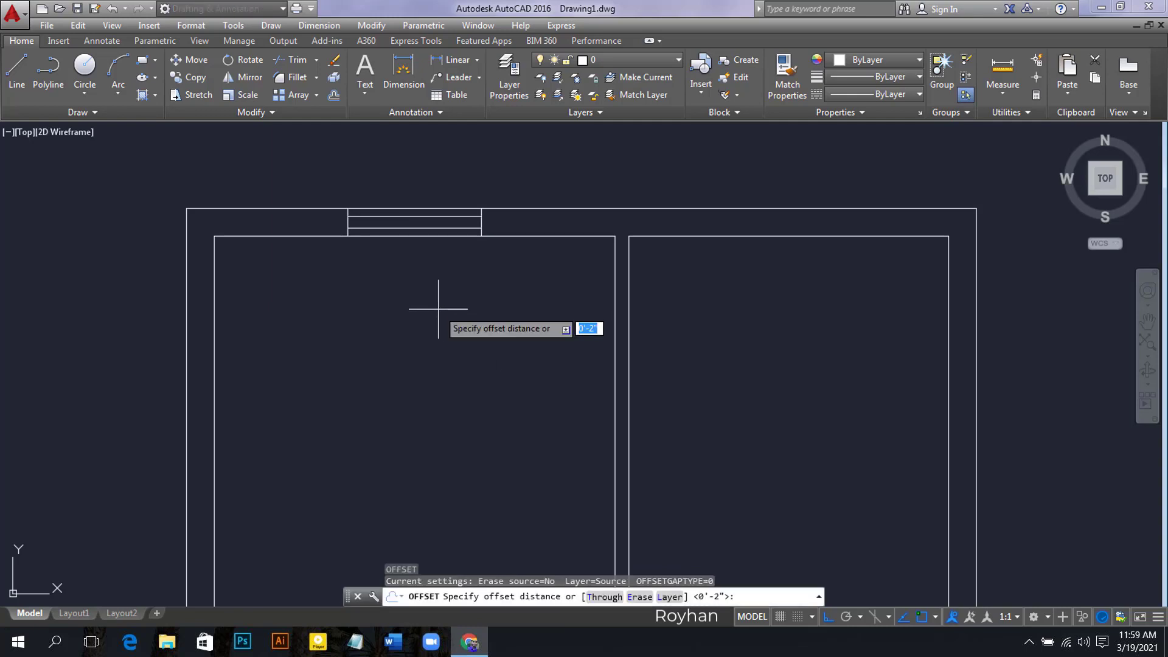
pyautogui.write('3')
pyautogui.press('Return')
pyautogui.scroll(4, 482, 226)
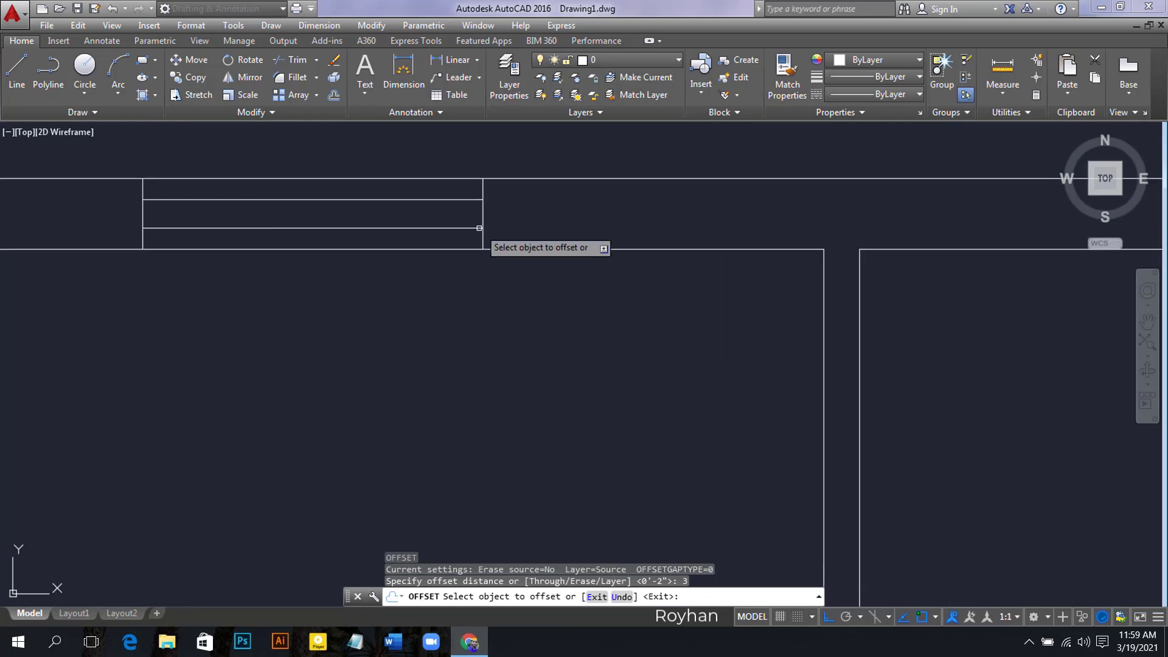
pyautogui.click(485, 216)
pyautogui.click(414, 217)
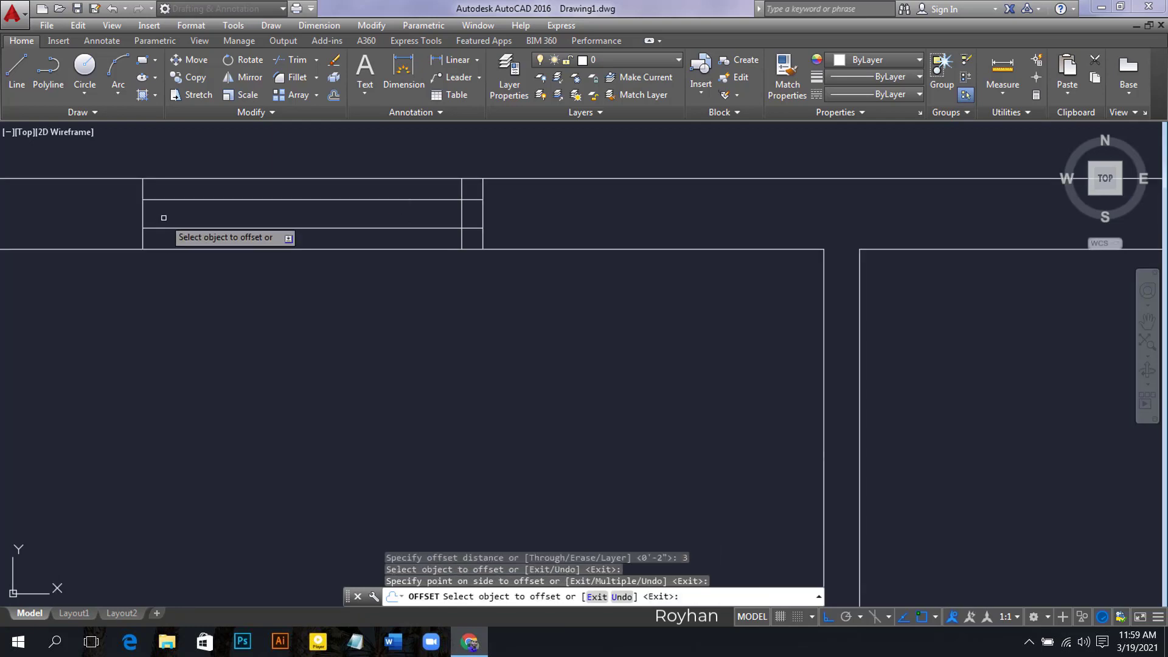
pyautogui.click(144, 214)
pyautogui.click(199, 213)
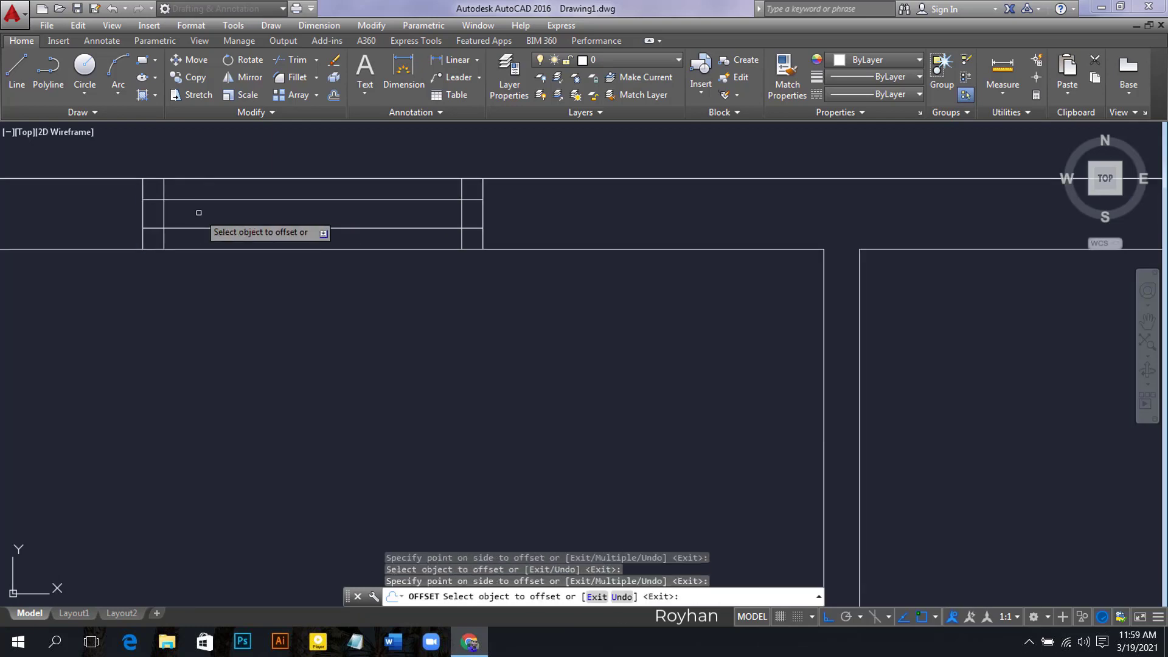
pyautogui.scroll(-2, 218, 226)
pyautogui.moveTo(219, 227); pyautogui.dragTo(246, 291, button='middle')
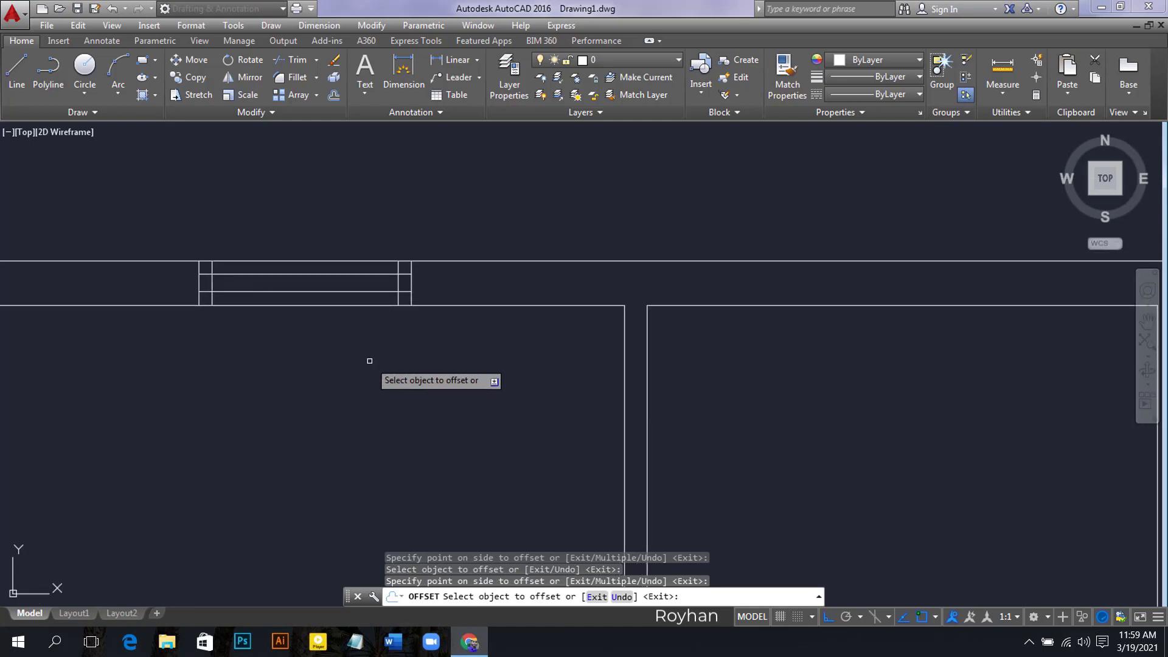
pyautogui.press('Return')
# Step: Trim the inner vertical lines at both ends of the opening where they extend beyond the two horizontal window lines
pyautogui.write('TR')
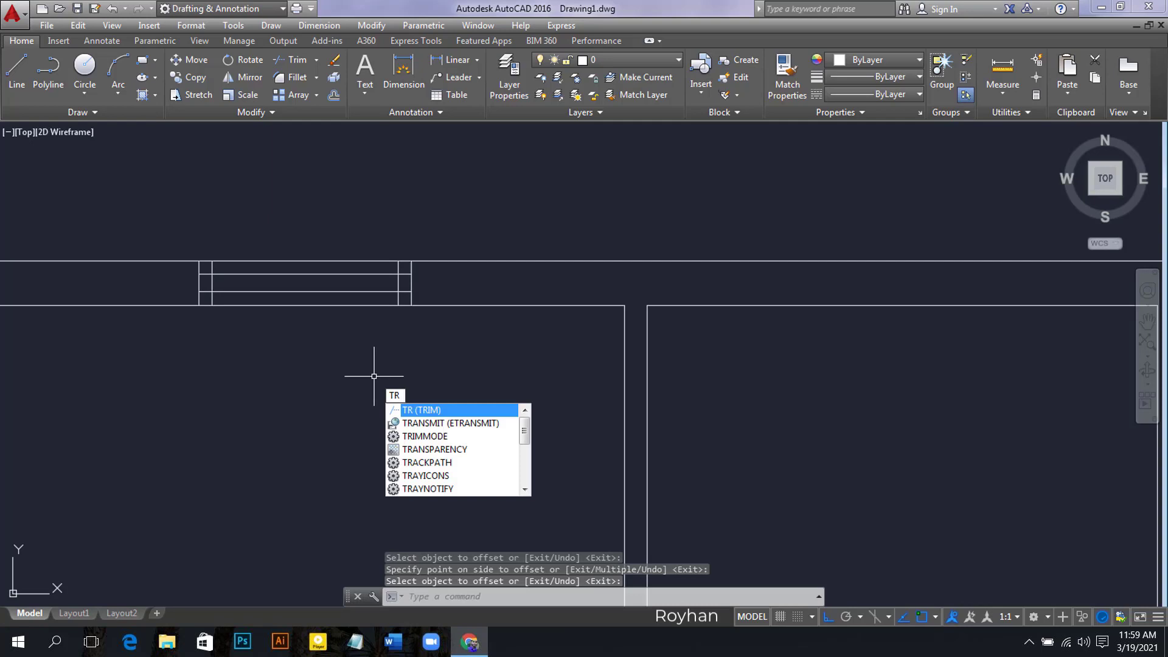
pyautogui.press('Return')
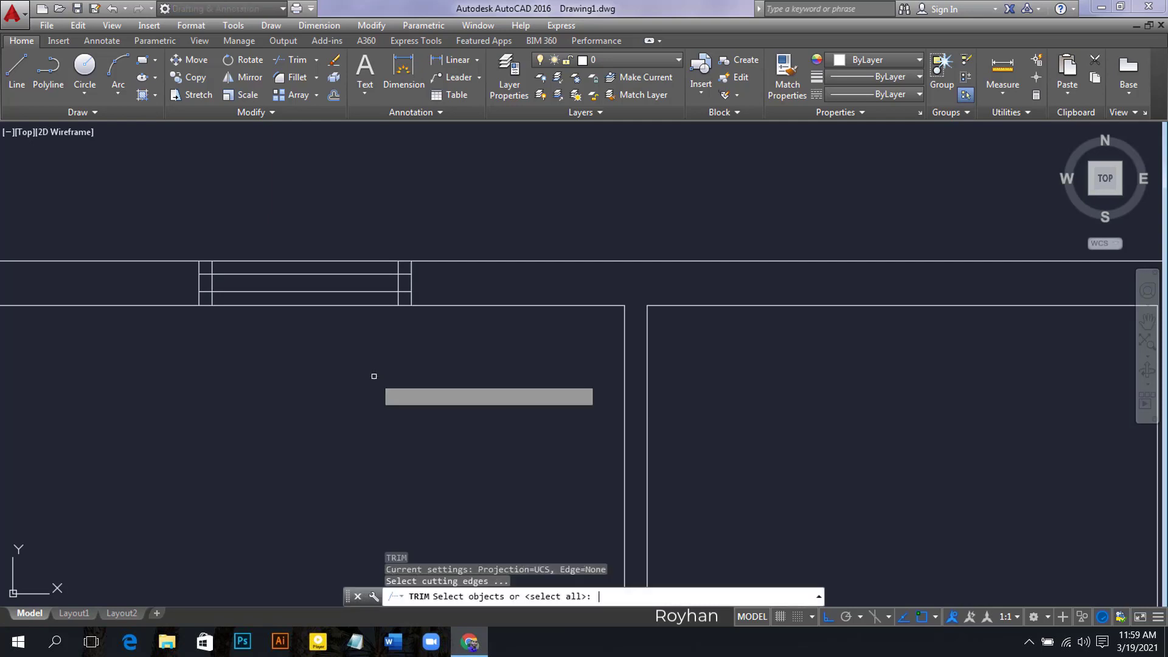
pyautogui.press('Return')
pyautogui.click(402, 262)
pyautogui.click(397, 270)
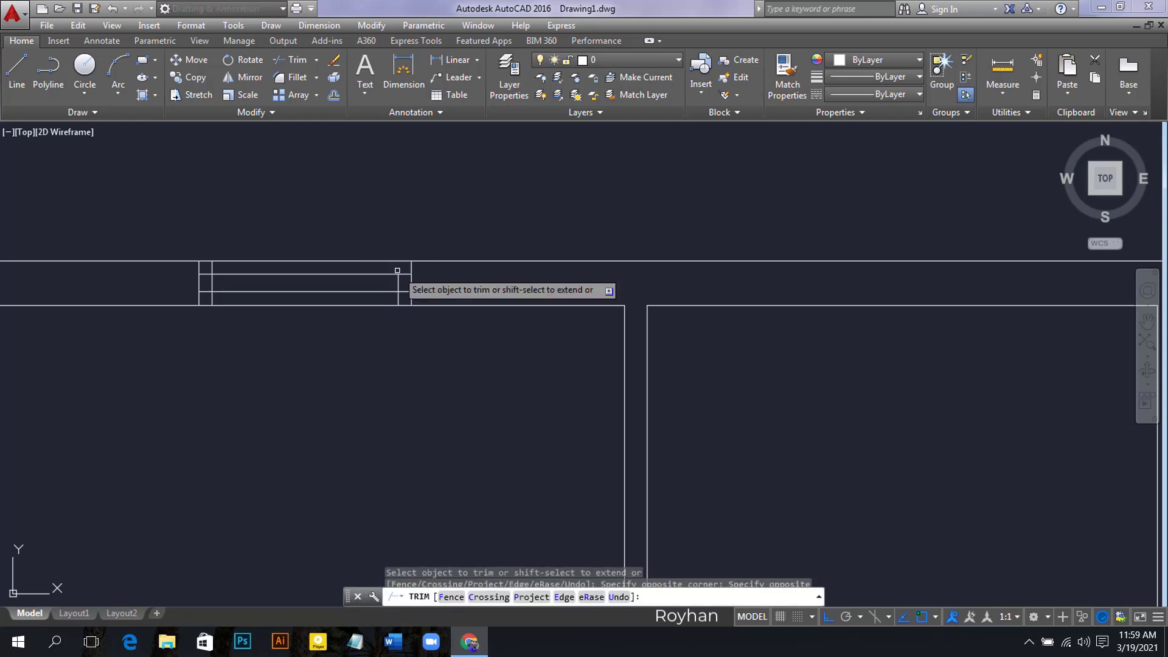
pyautogui.click(208, 268)
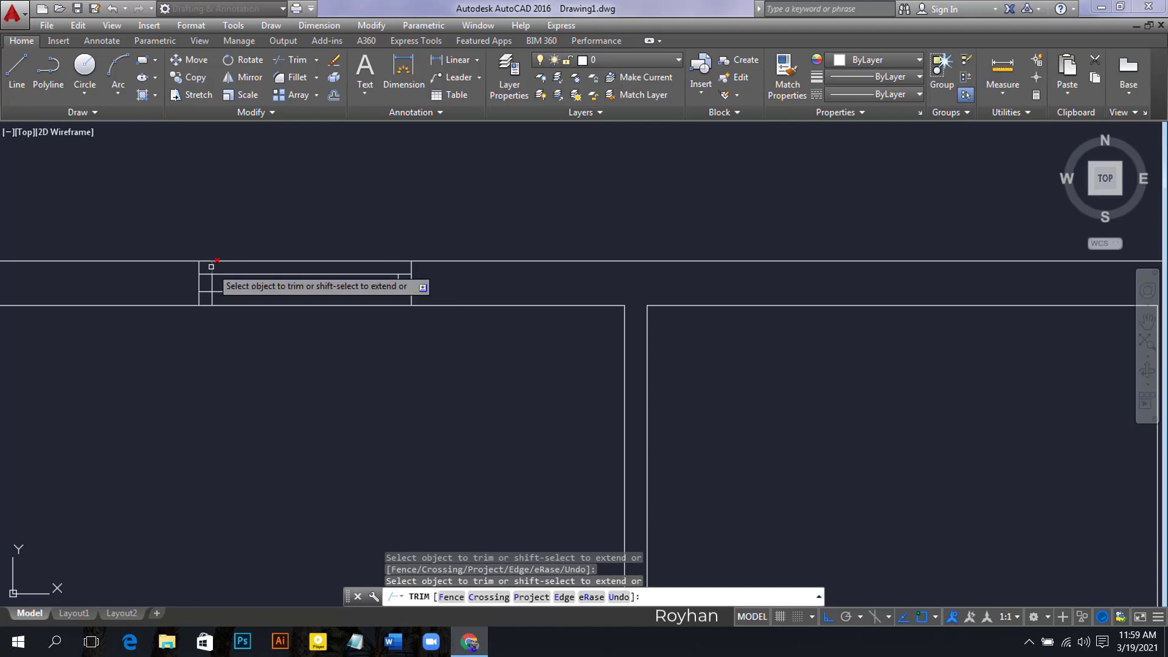
pyautogui.click(209, 298)
pyautogui.rightClick(334, 358)
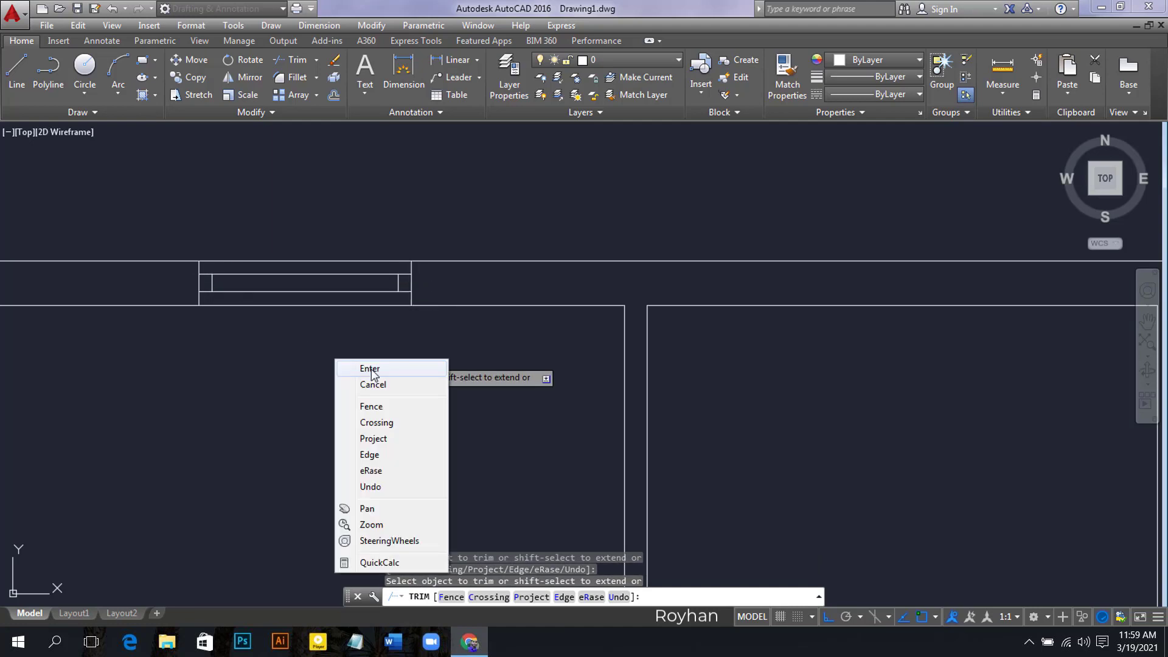
pyautogui.click(362, 368)
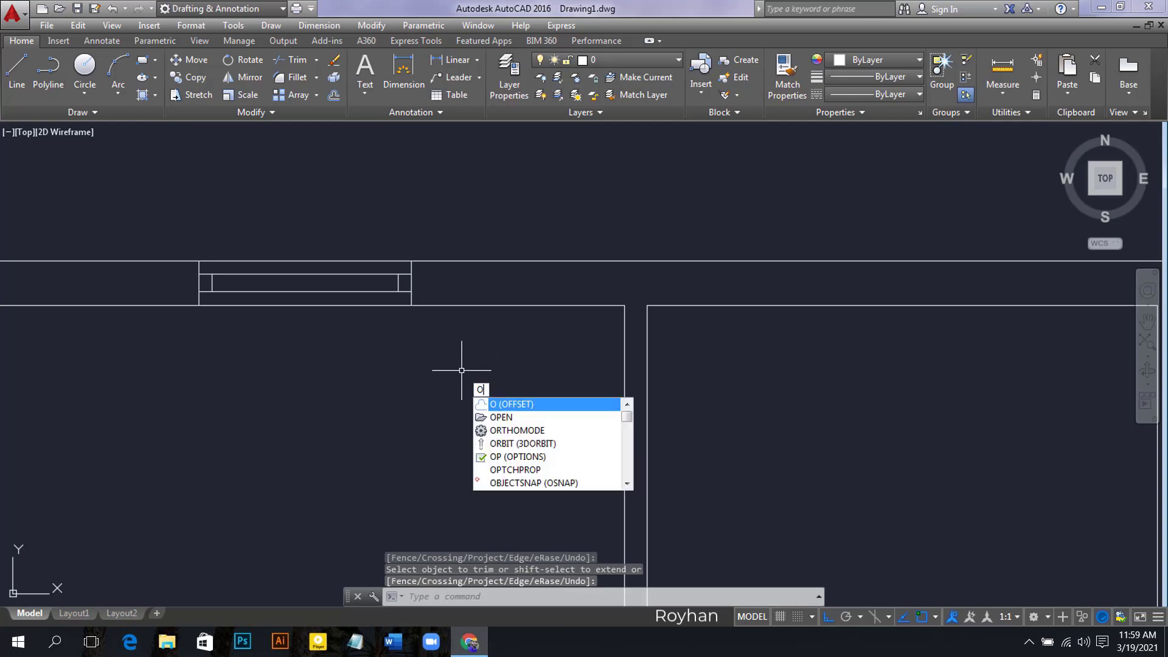
# Step: Offset both outer vertical end lines of the window opening 6" outward into the upper wall
pyautogui.press('Return')
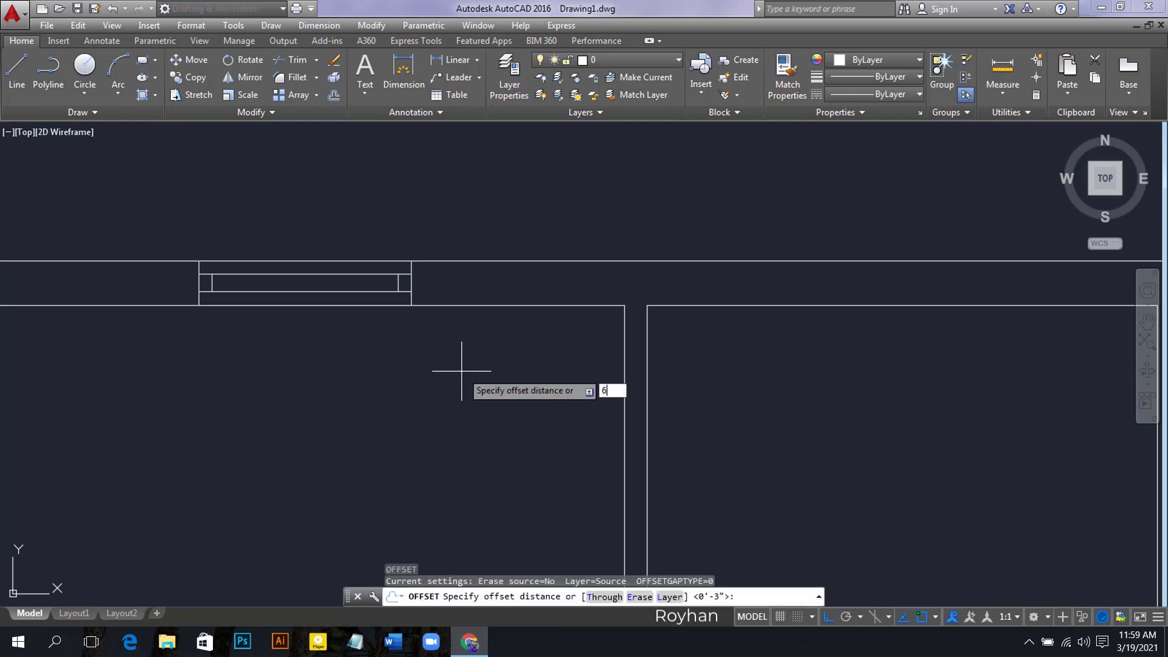
pyautogui.press('Return')
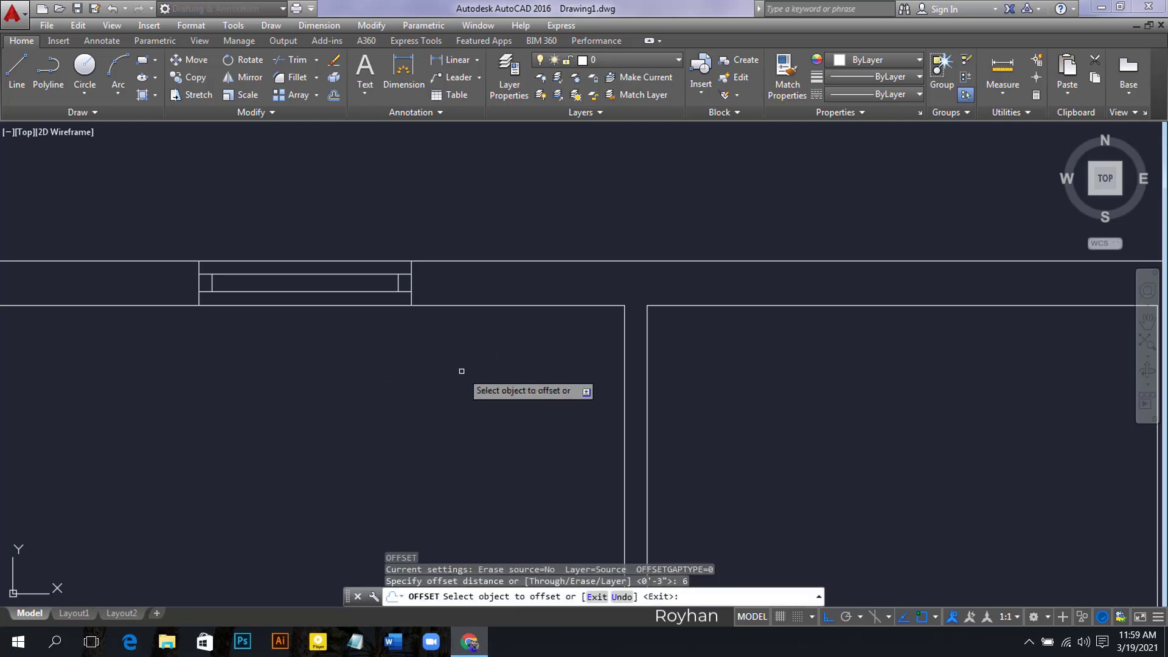
pyautogui.click(412, 286)
pyautogui.click(419, 282)
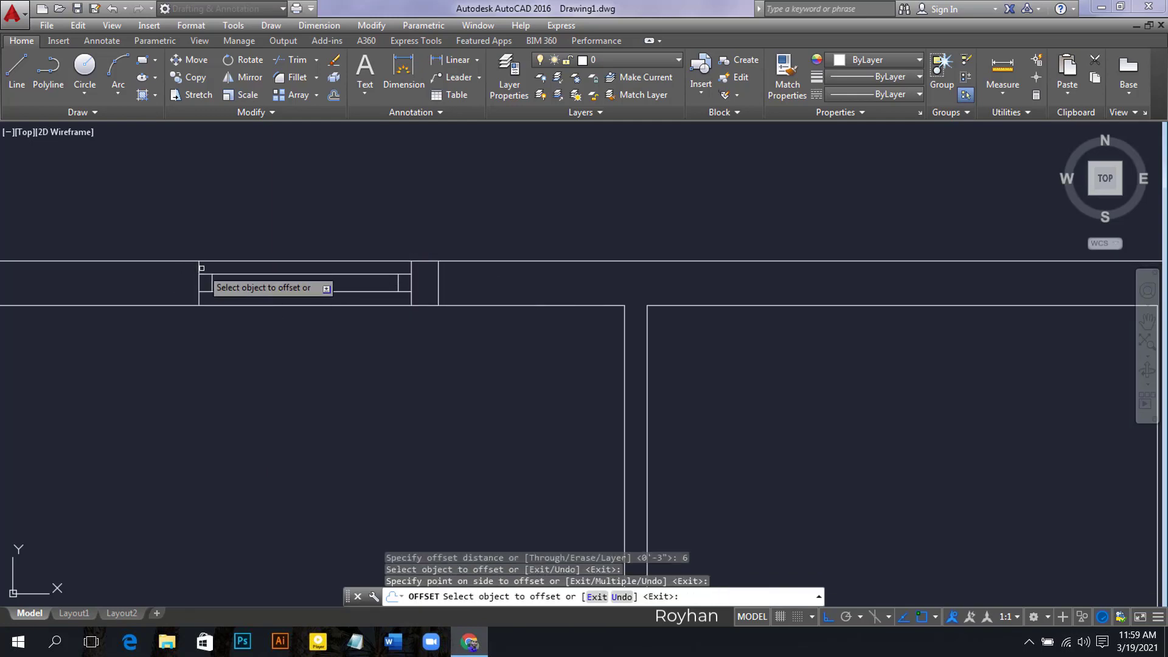
pyautogui.click(200, 268)
pyautogui.click(177, 268)
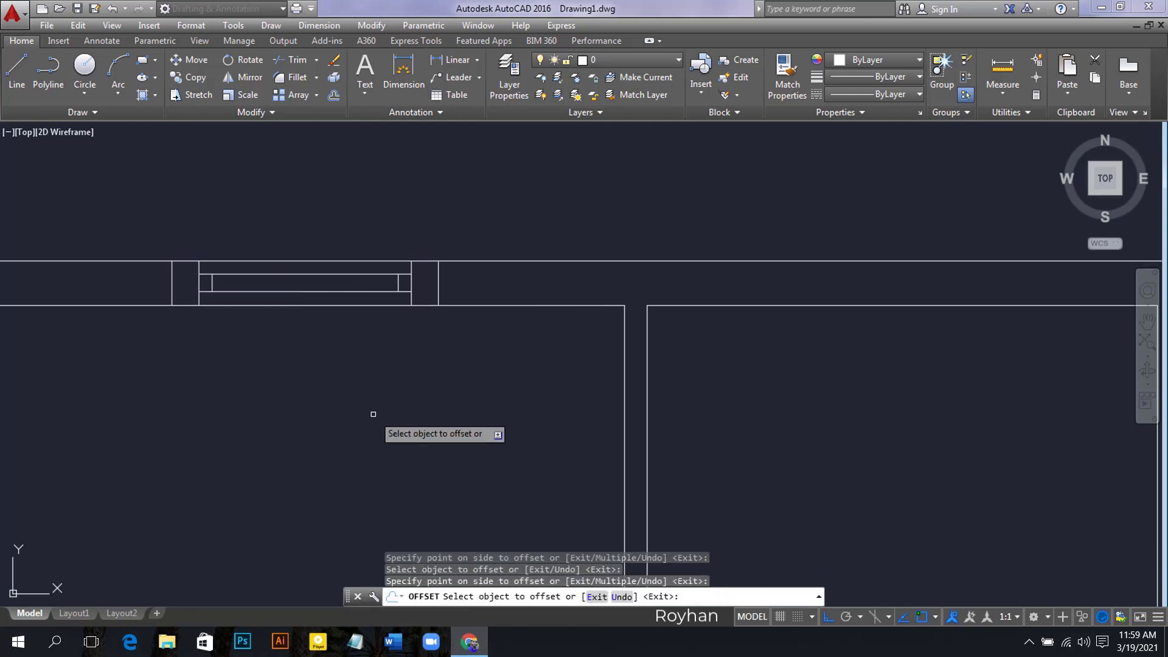
pyautogui.press('Return')
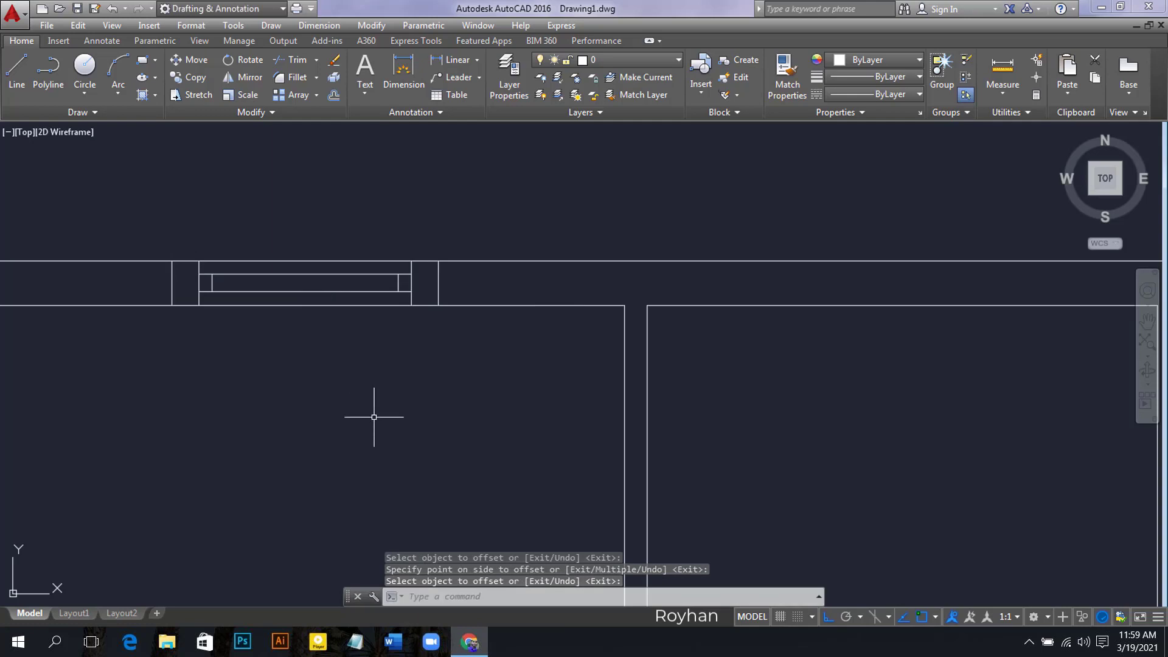
# Step: Offset the upper wall's outer line 1'6" outward, above the window
pyautogui.press('Return')
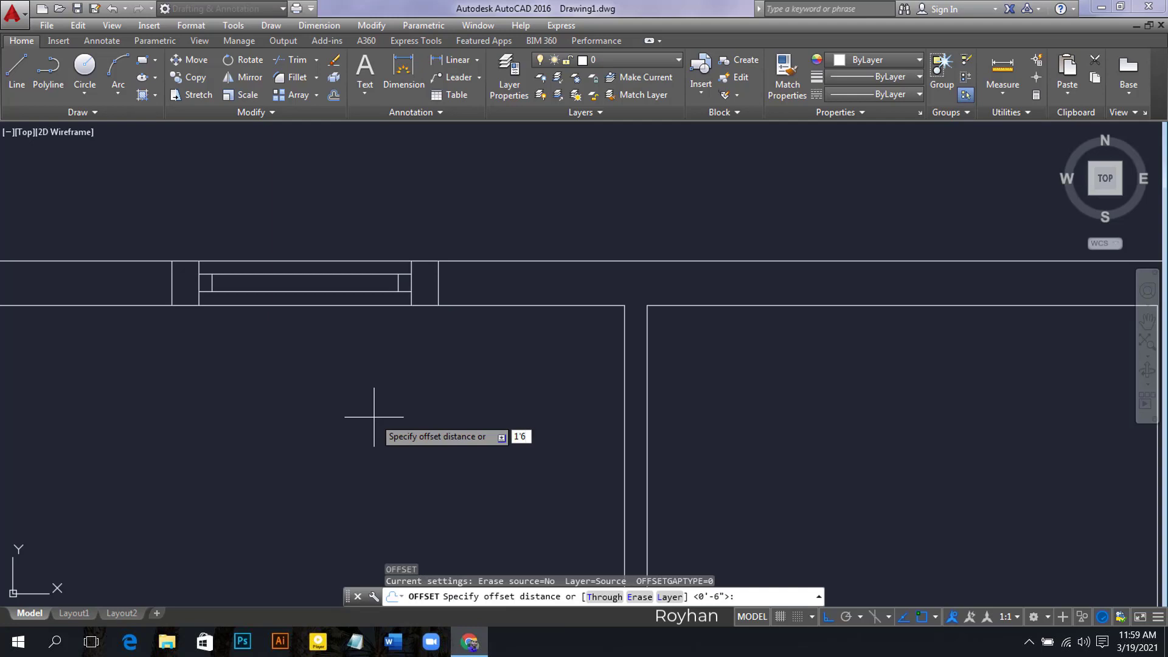
pyautogui.press('Return')
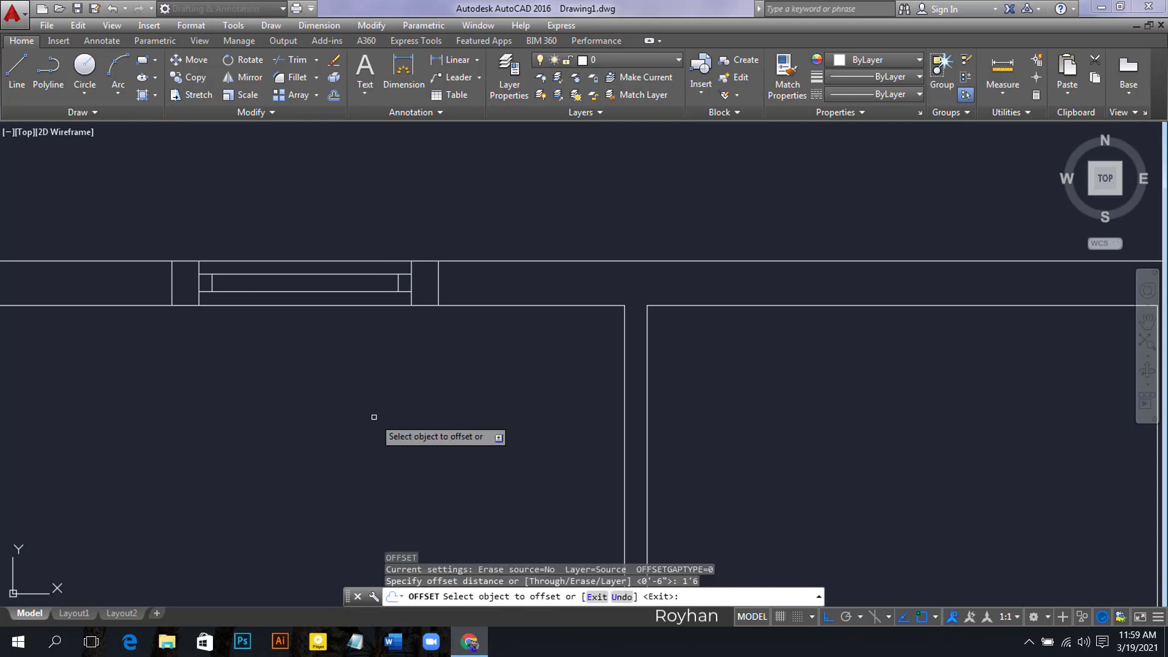
pyautogui.click(314, 261)
pyautogui.click(342, 200)
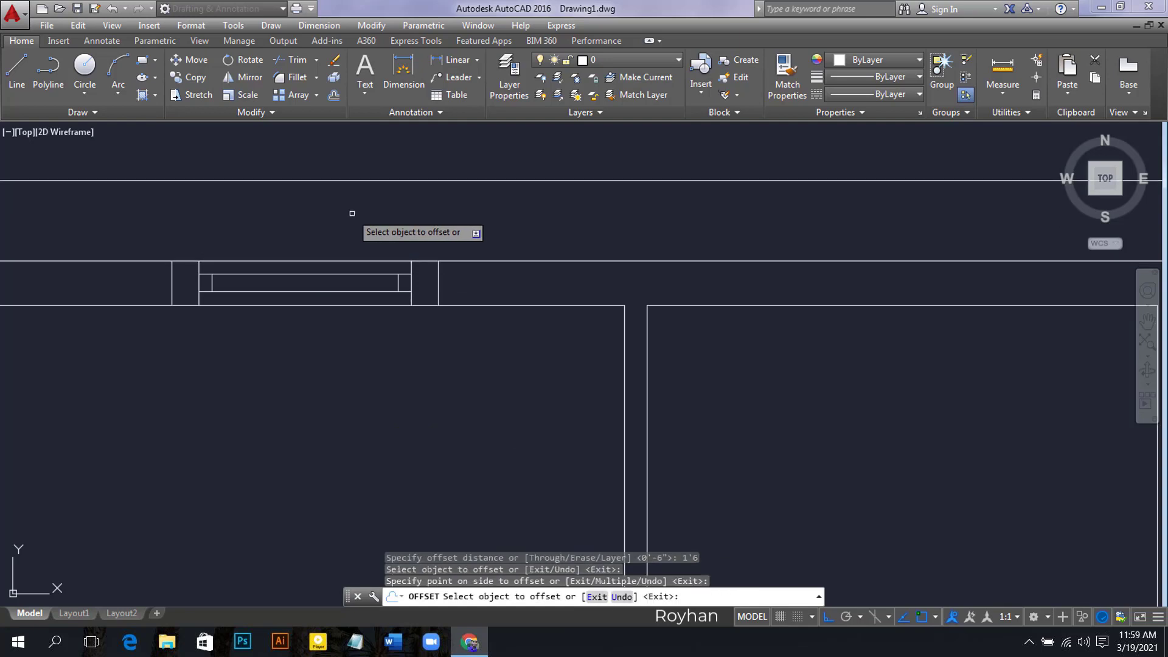
pyautogui.press('Return')
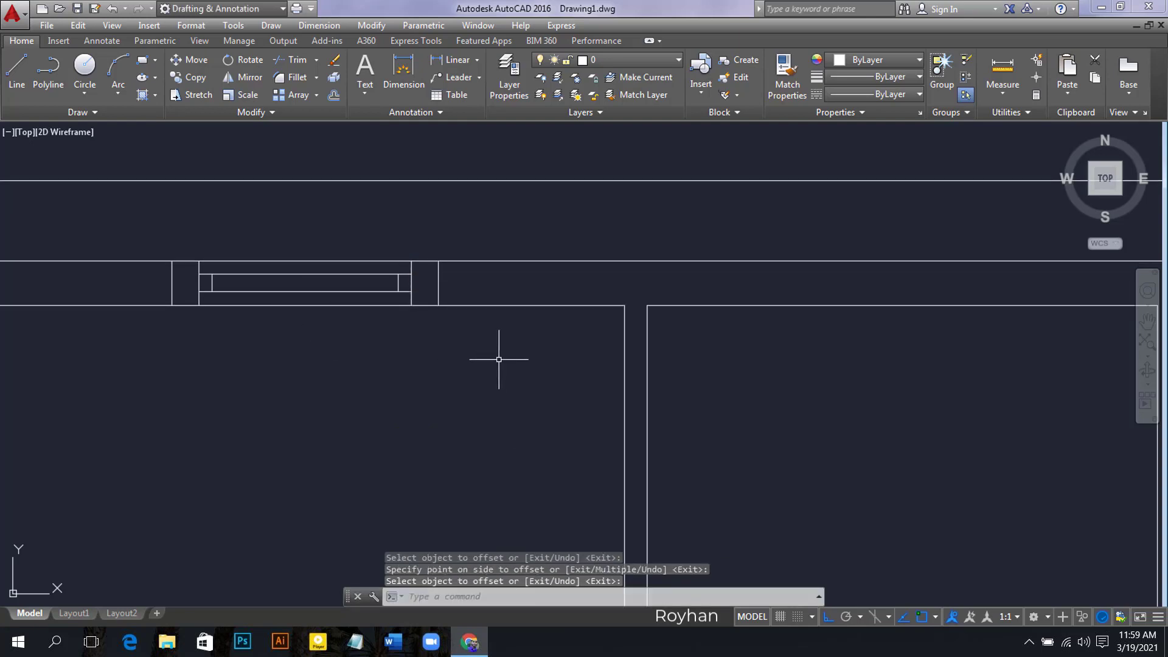
# Step: Extend the two outermost vertical side lines beside the window up to the new horizontal line above the wall
pyautogui.write('EX')
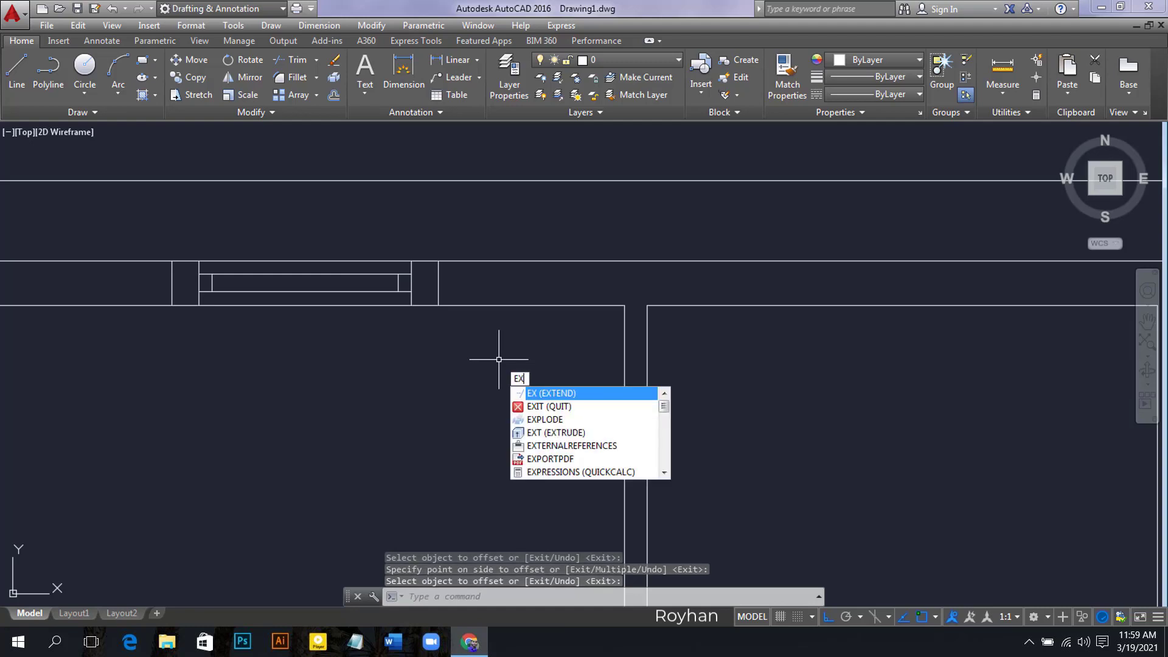
pyautogui.press('Return')
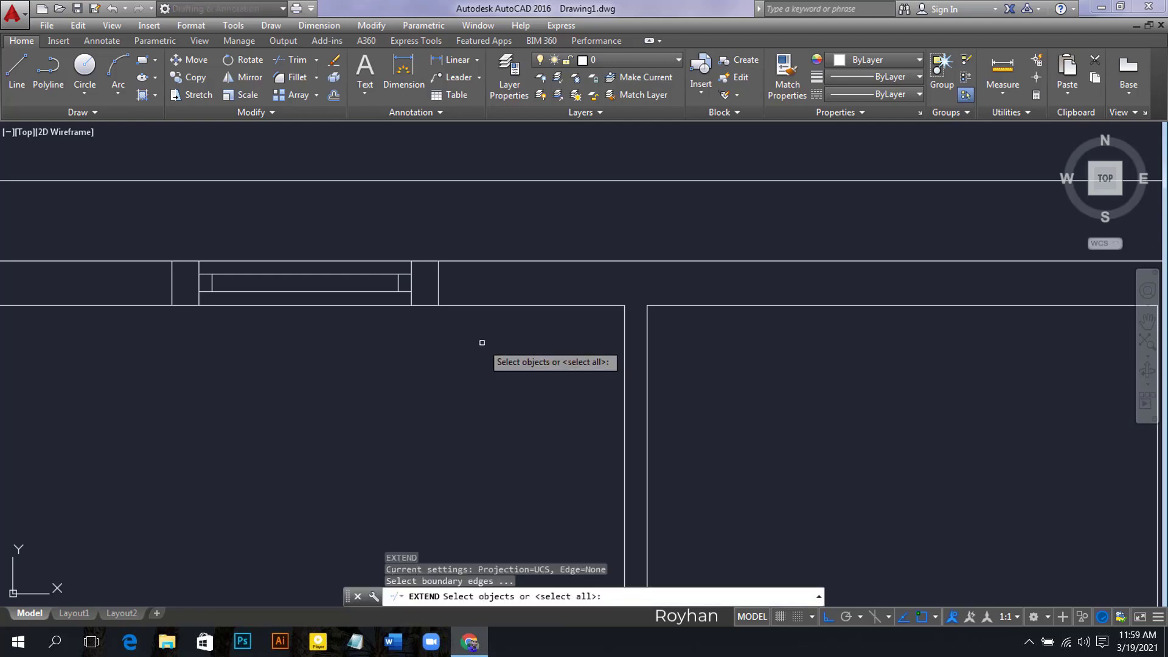
pyautogui.click(447, 181)
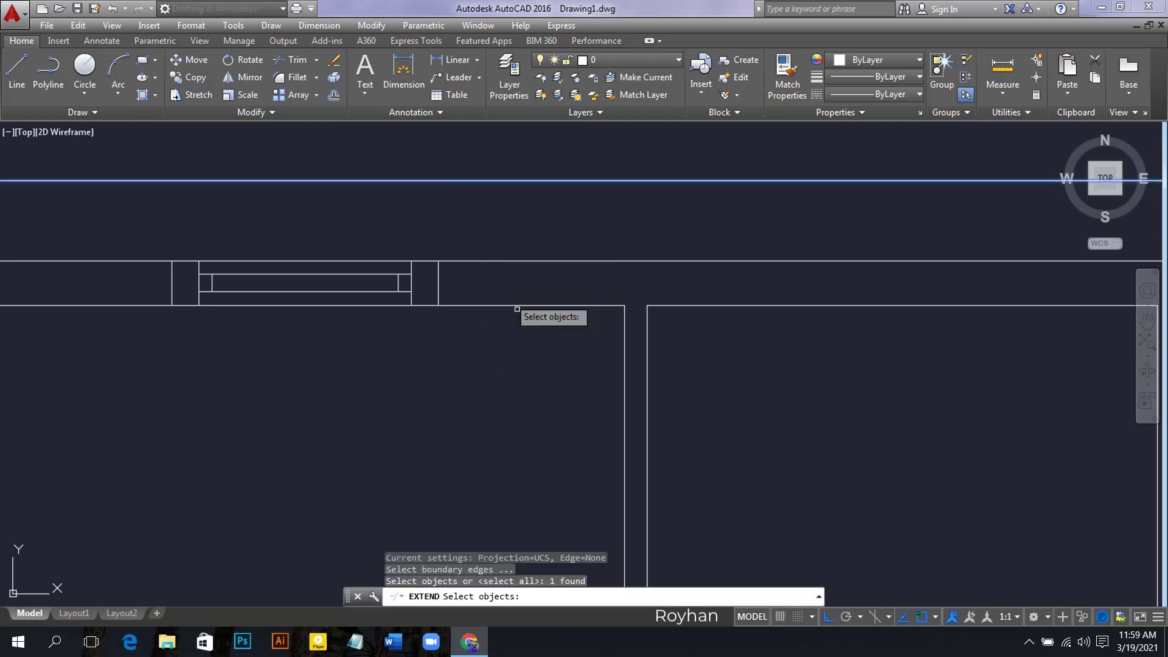
pyautogui.press('Return')
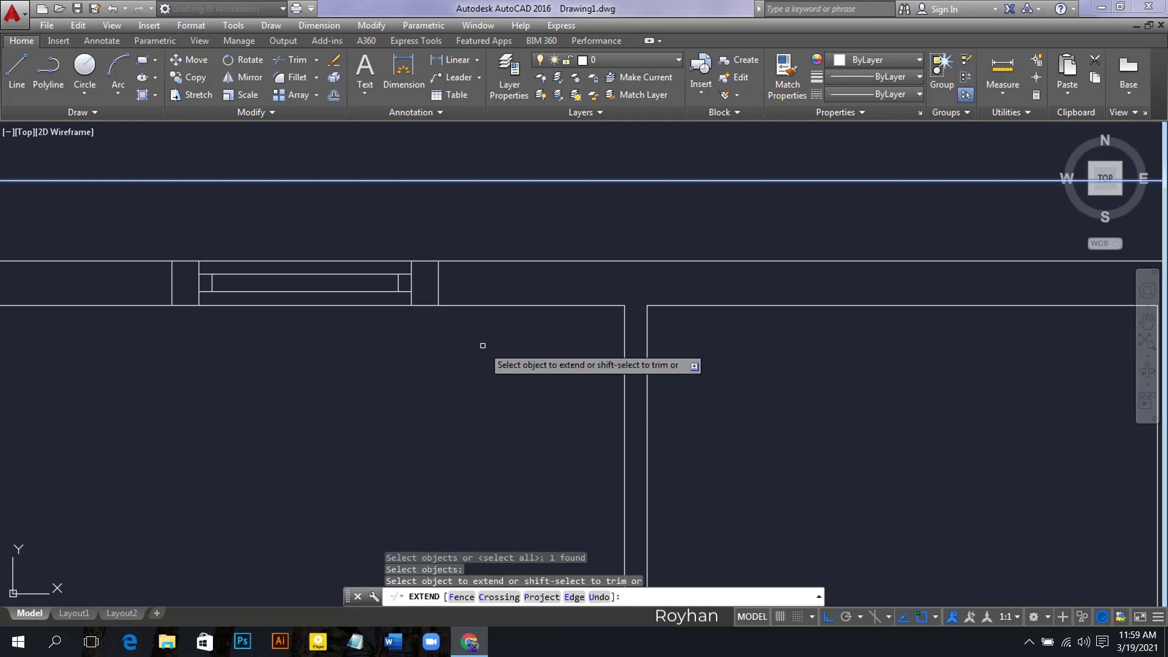
pyautogui.click(438, 284)
pyautogui.click(437, 280)
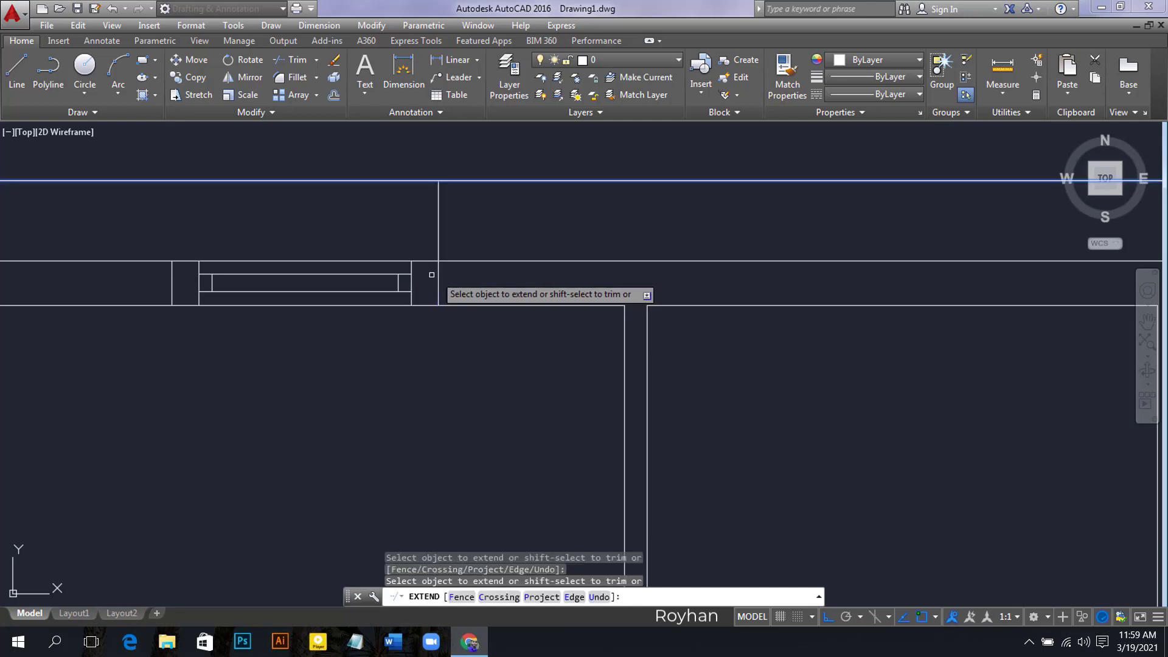
pyautogui.click(173, 273)
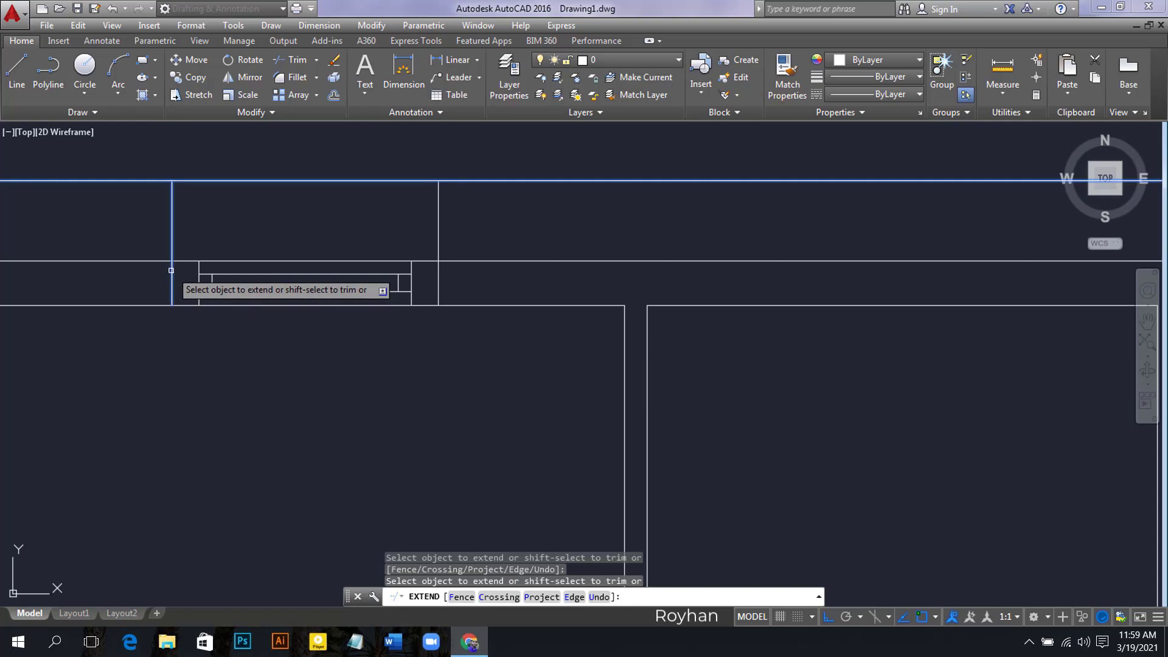
pyautogui.press('Return')
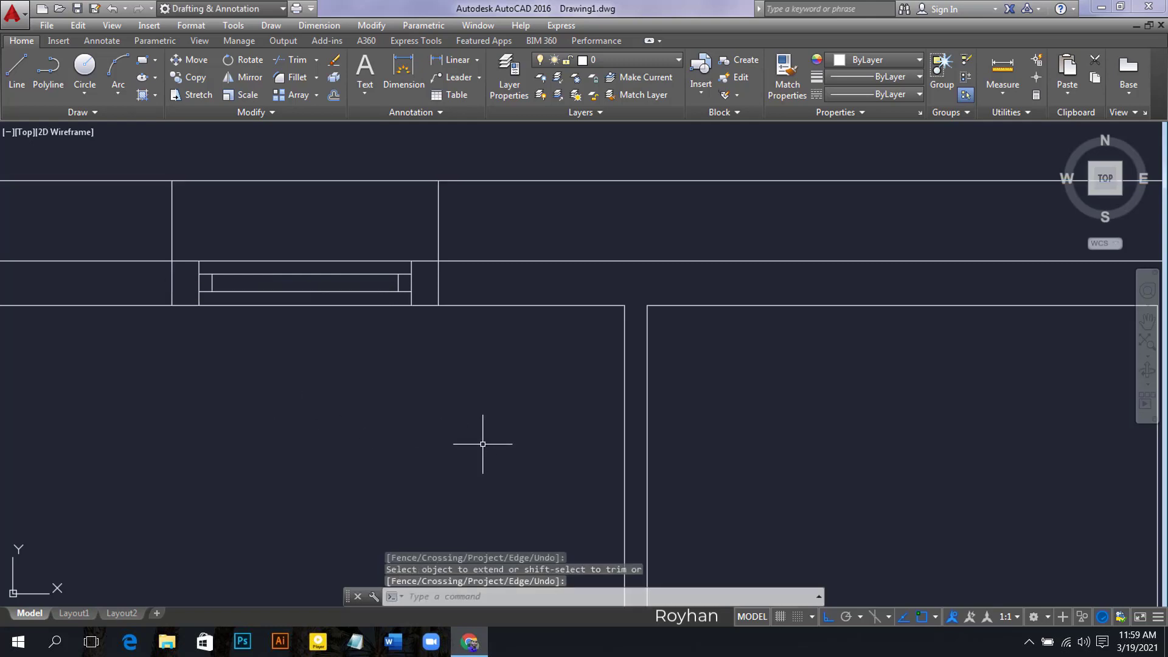
# Step: Trim the upper horizontal line beyond both side lines, and trim the side lines' segments inside the wall thickness
pyautogui.write('tr')
pyautogui.press('Return')
pyautogui.press('Return')
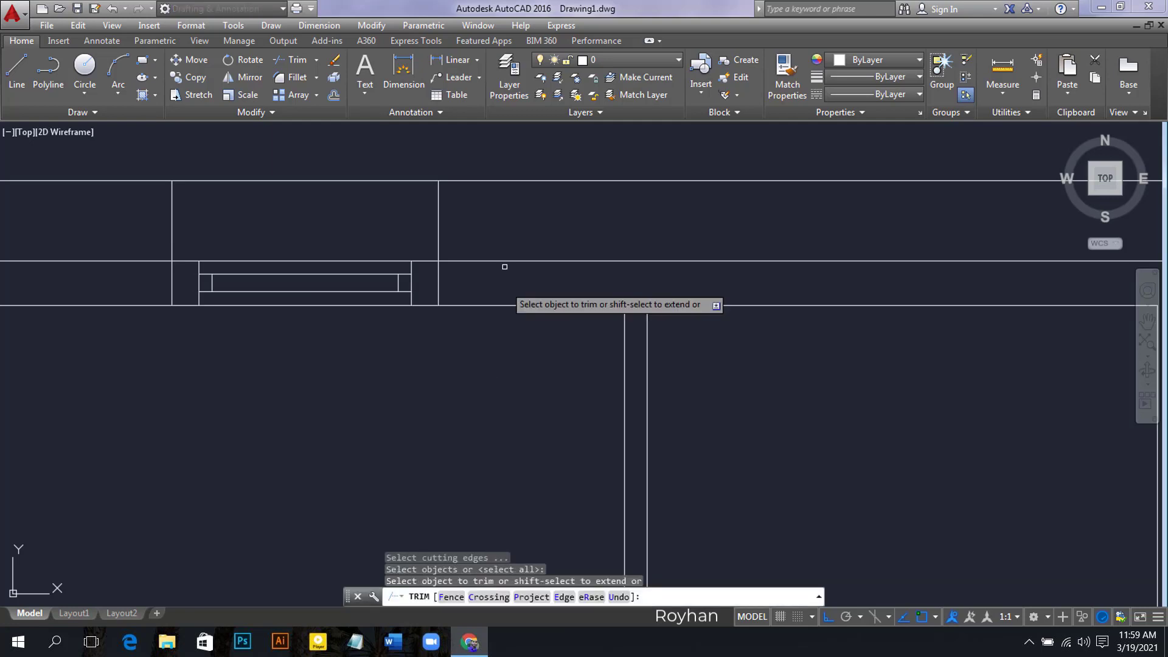
pyautogui.click(505, 236)
pyautogui.click(488, 167)
pyautogui.click(148, 210)
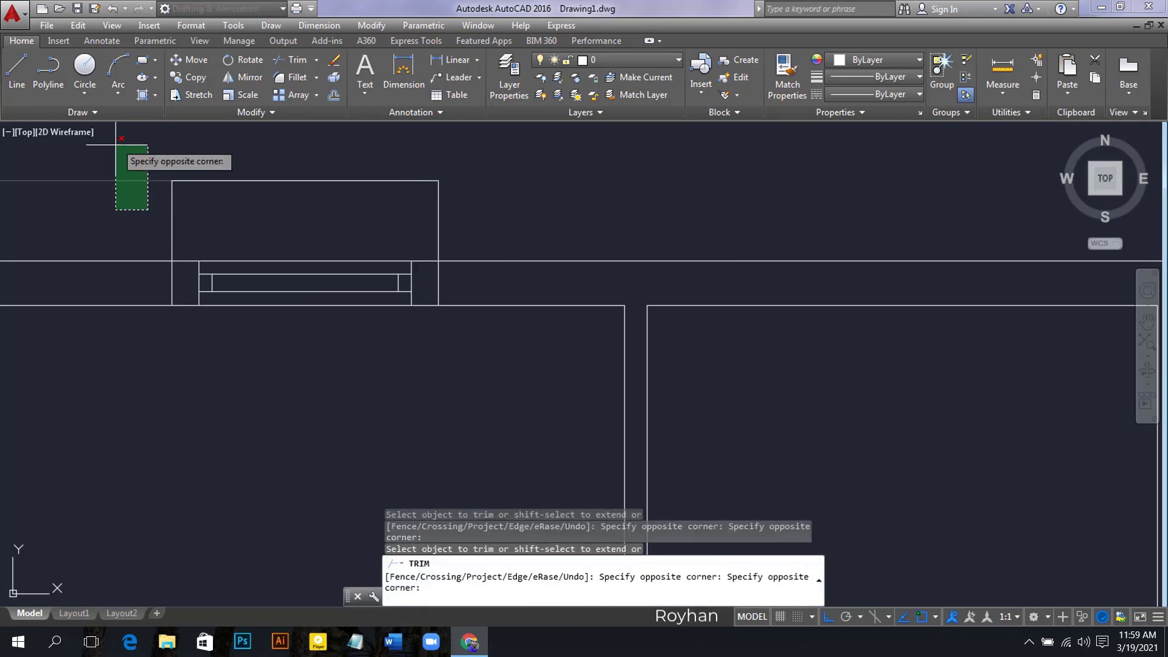
pyautogui.click(117, 163)
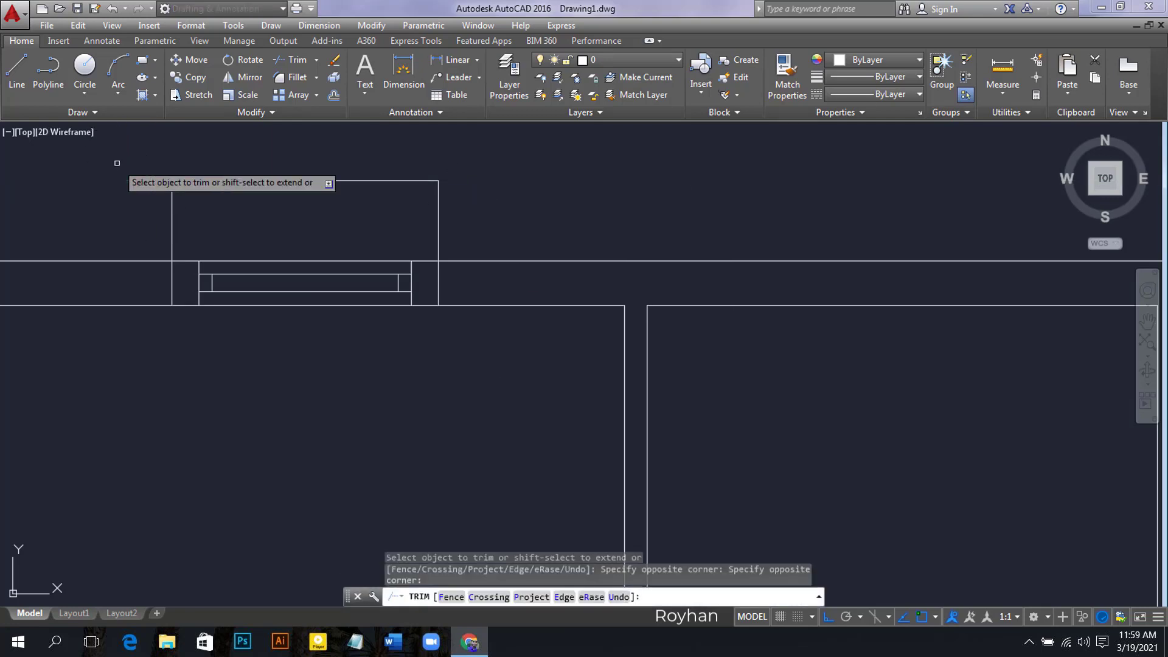
pyautogui.click(172, 280)
pyautogui.click(438, 277)
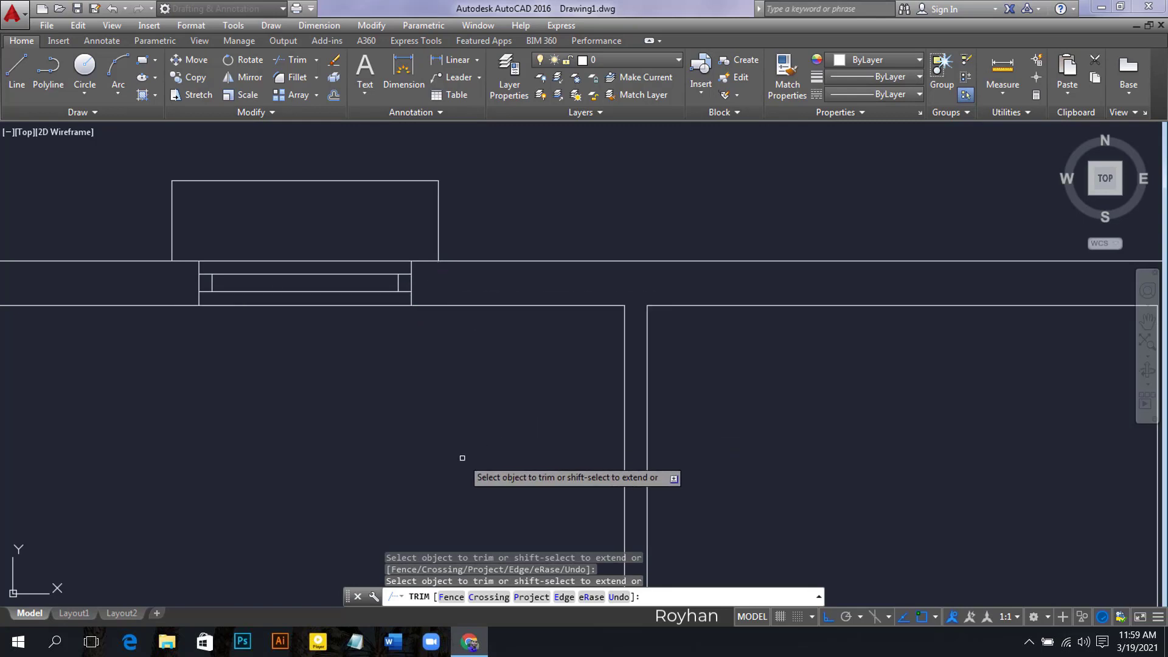
pyautogui.press('Return')
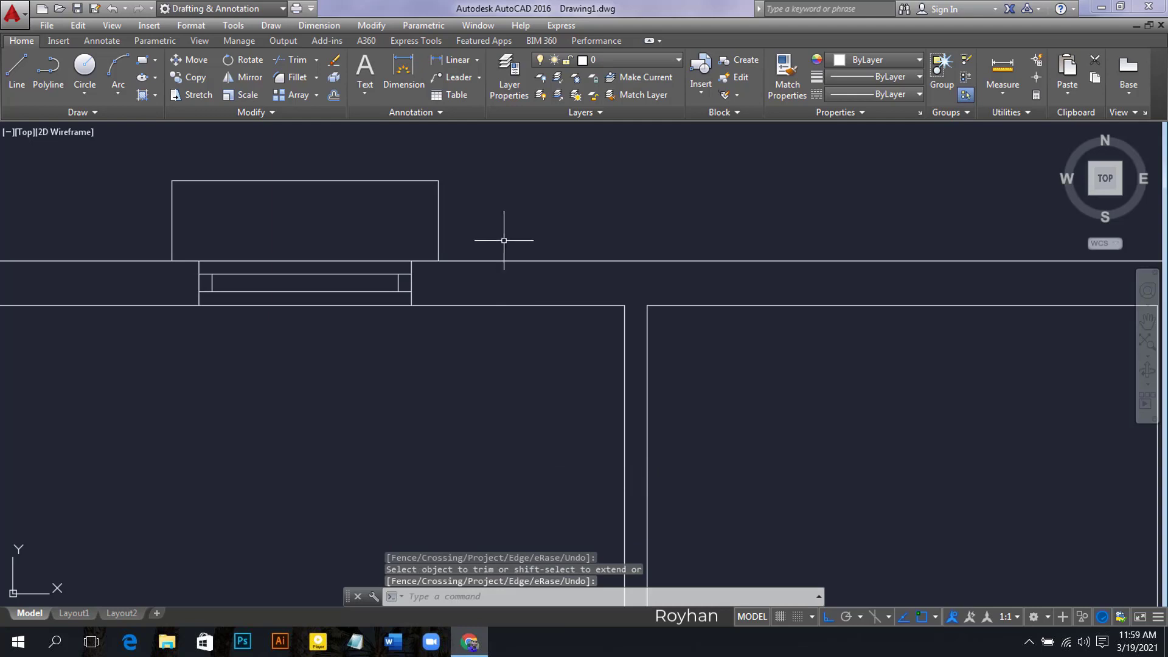
# Step: Set the colour of all window lines and the projecting outline above them to 242,113,114
pyautogui.click(493, 224)
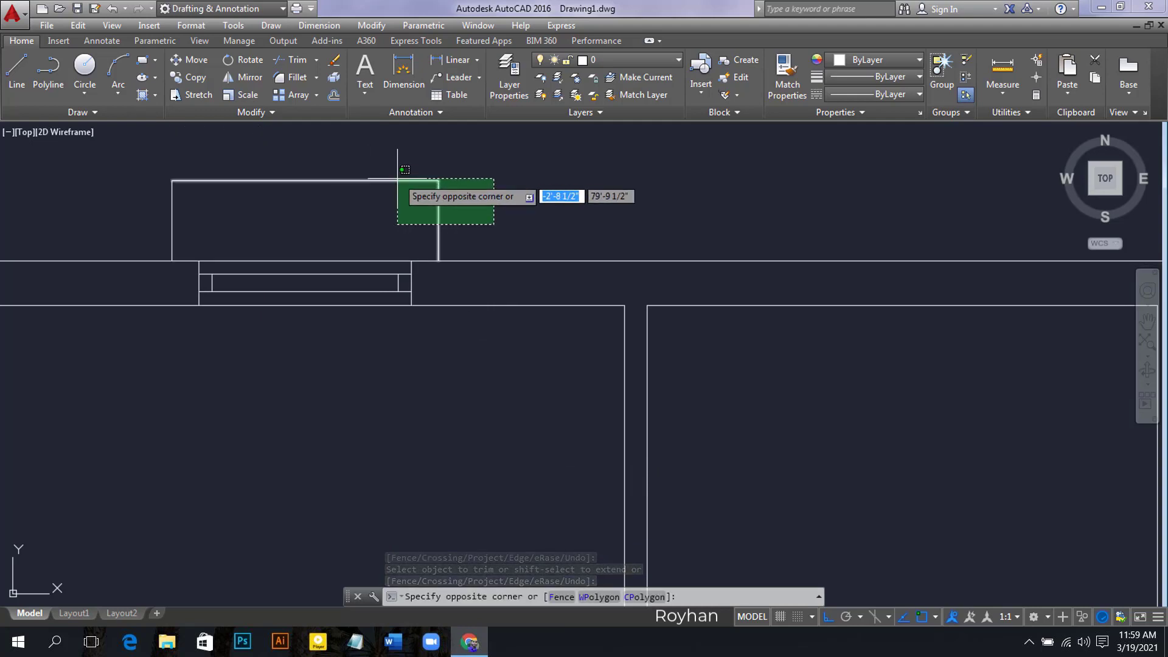
pyautogui.press('Escape')
pyautogui.click(129, 141)
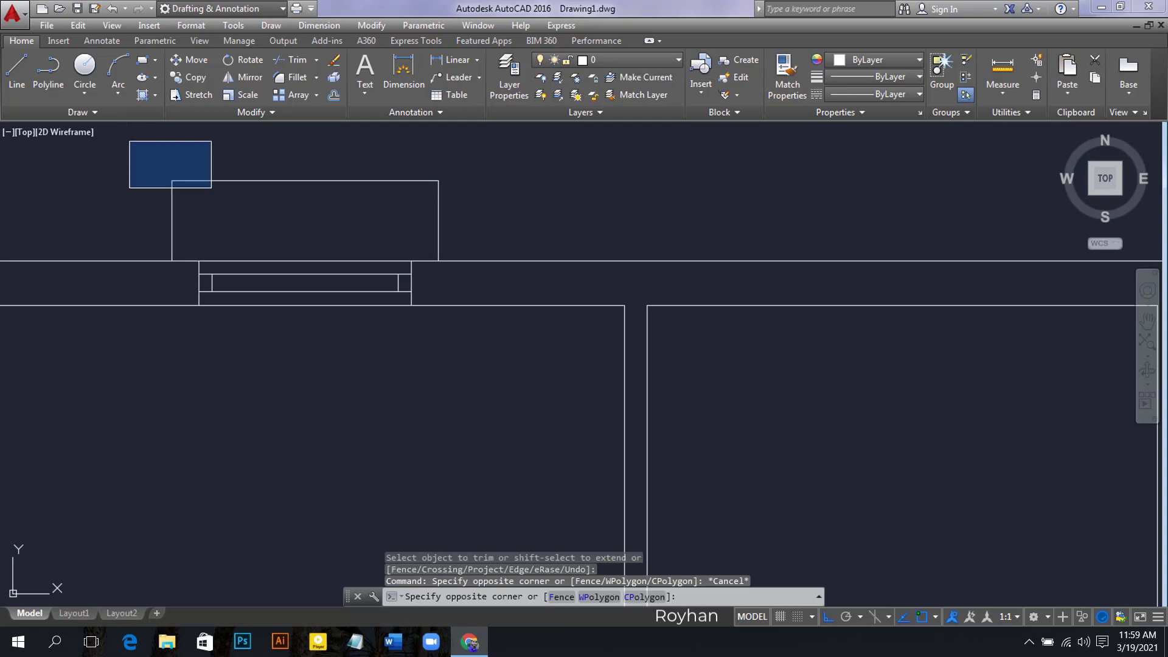
pyautogui.click(484, 336)
pyautogui.click(879, 59)
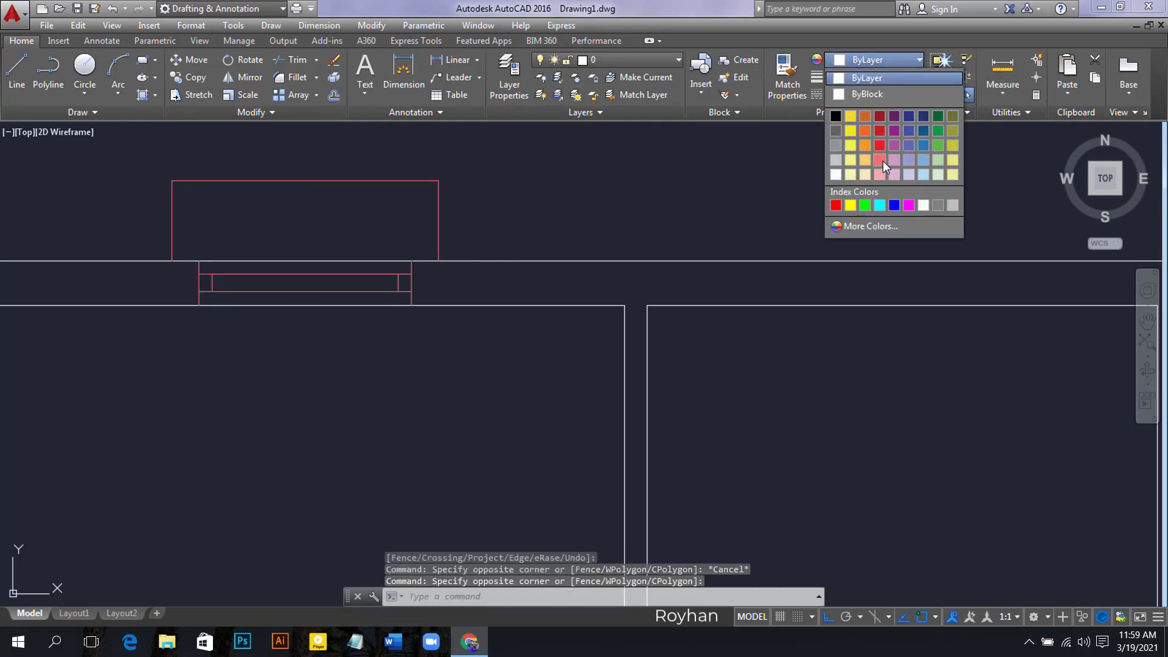
pyautogui.click(880, 160)
pyautogui.write('tr')
pyautogui.press('Return')
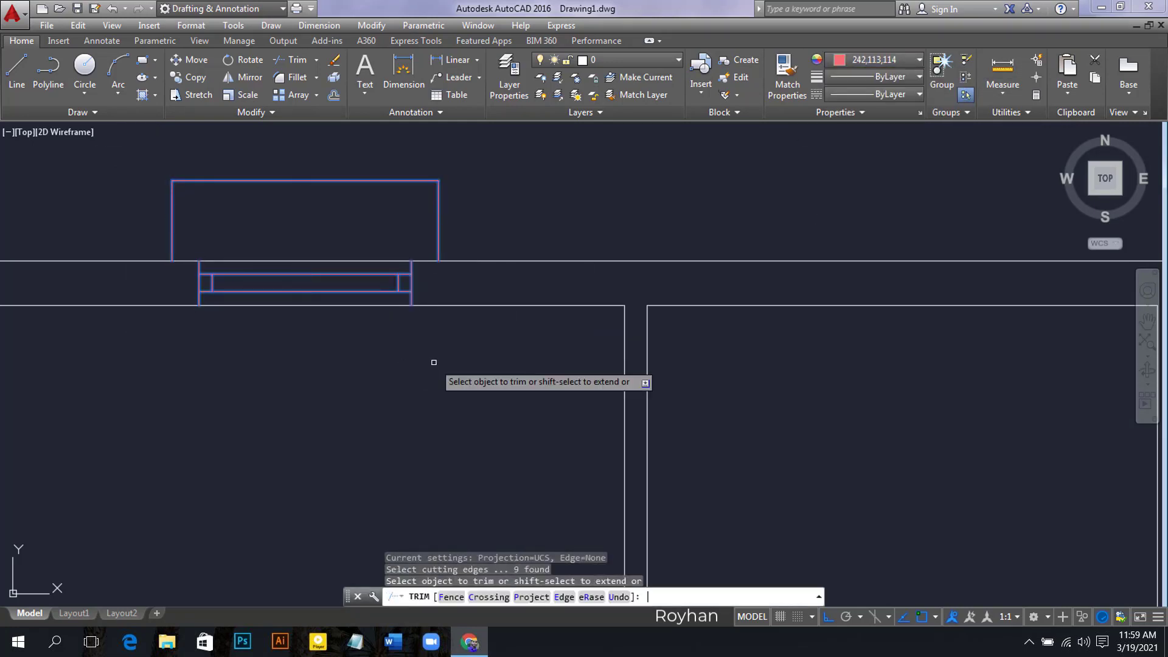
pyautogui.press('Escape')
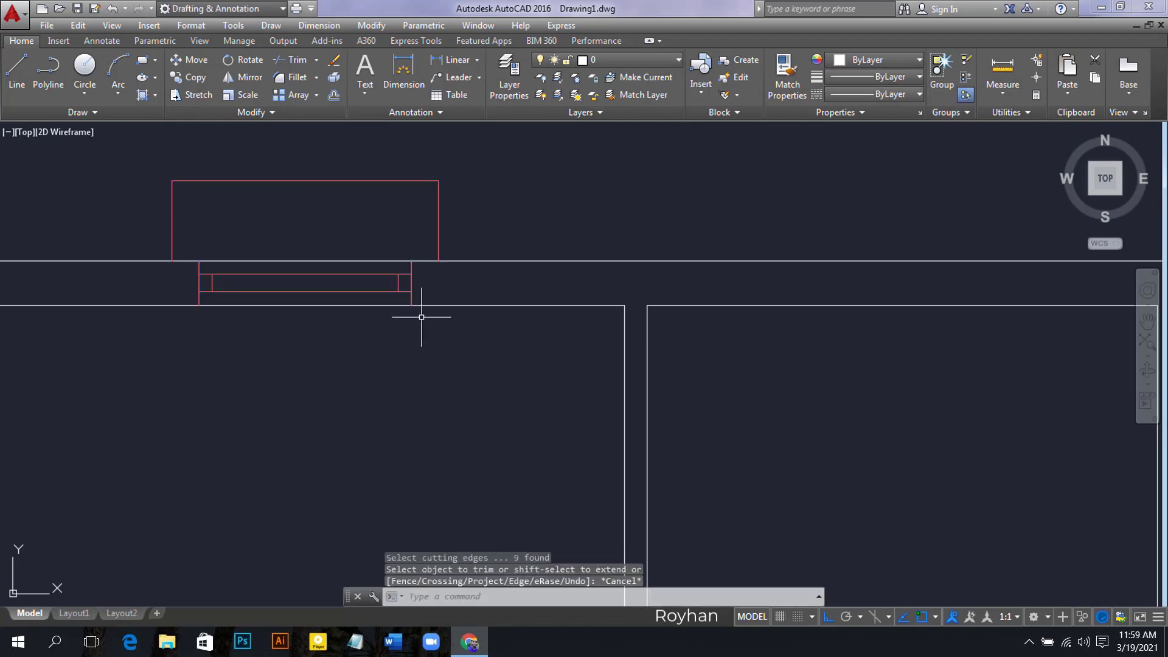
# Step: Load the HIDDEN linetype and assign it to the three lines of the projecting outline above the window
pyautogui.click(452, 223)
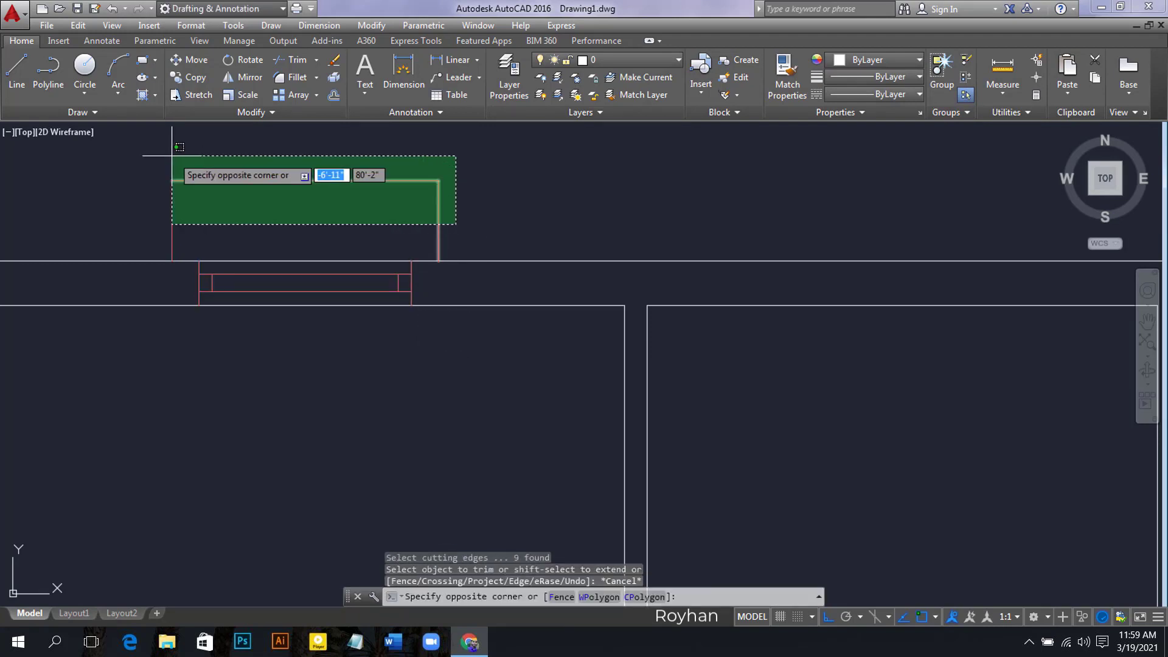
pyautogui.click(185, 153)
pyautogui.click(918, 94)
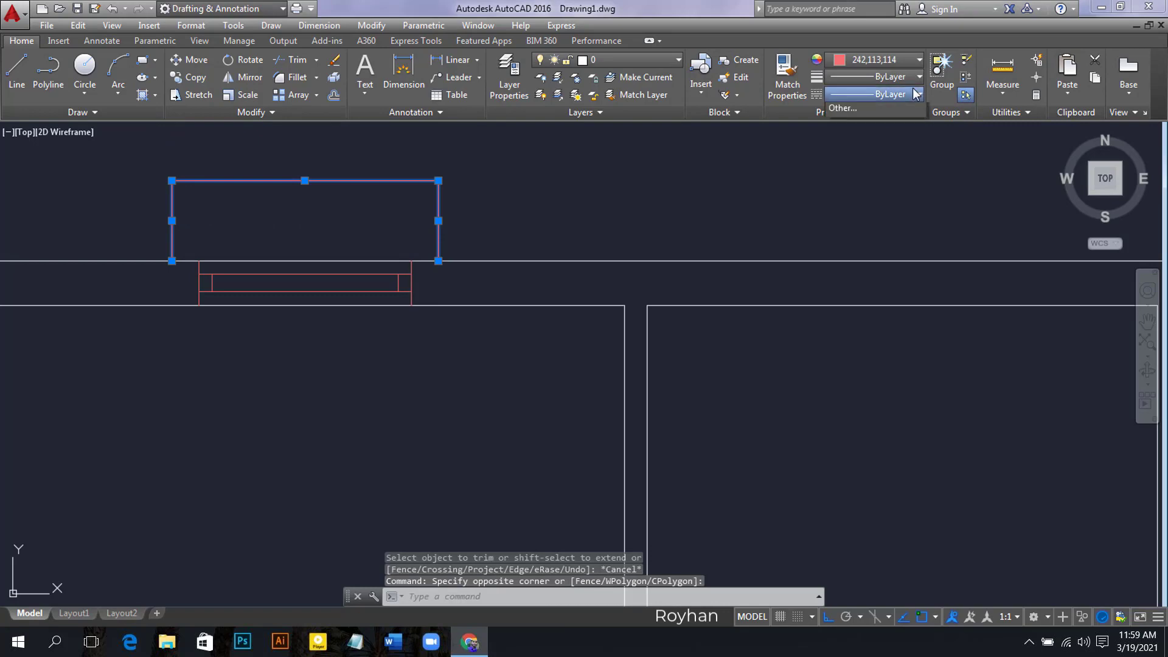
pyautogui.click(869, 167)
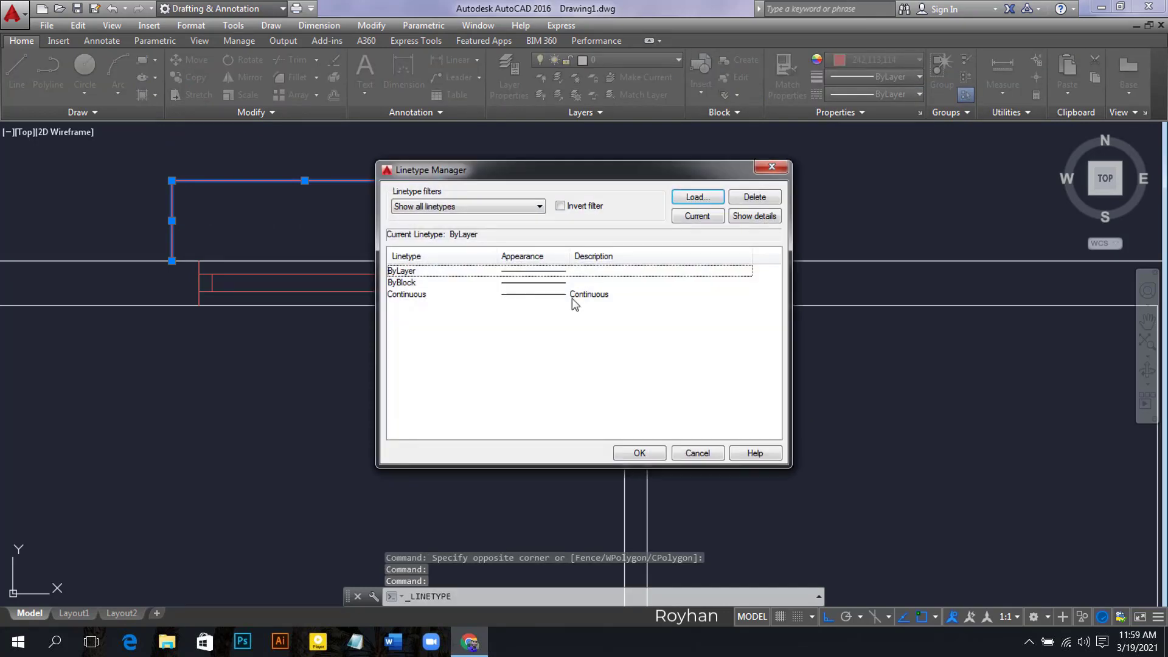
pyautogui.click(697, 197)
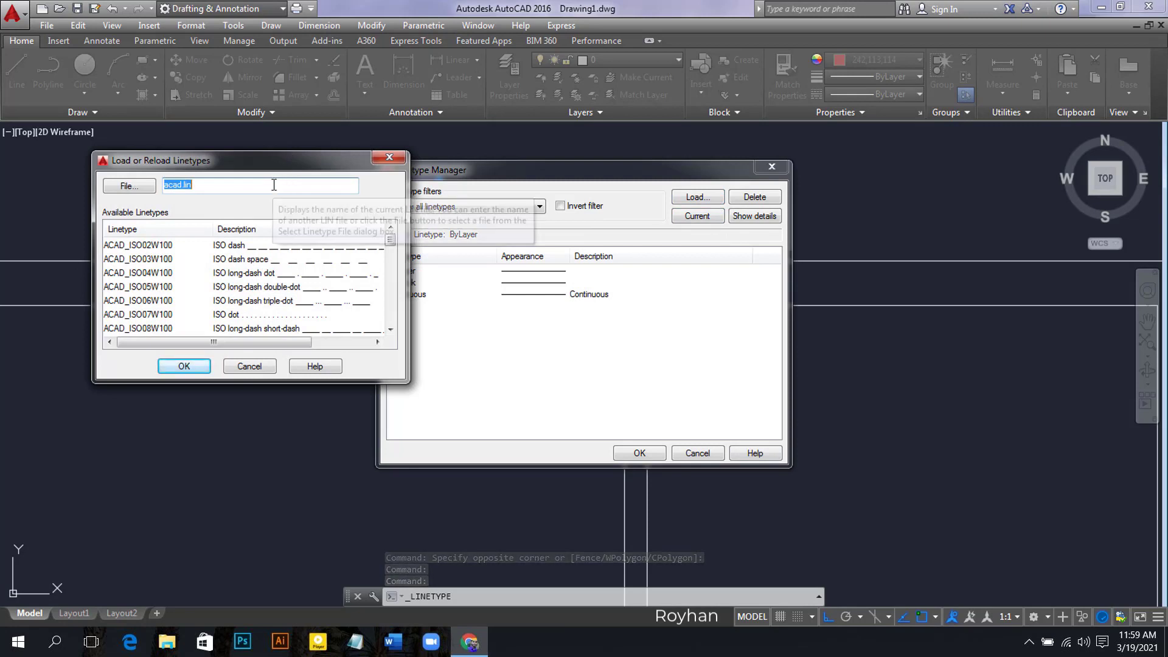
pyautogui.write('hi')
pyautogui.scroll(-5, 248, 261)
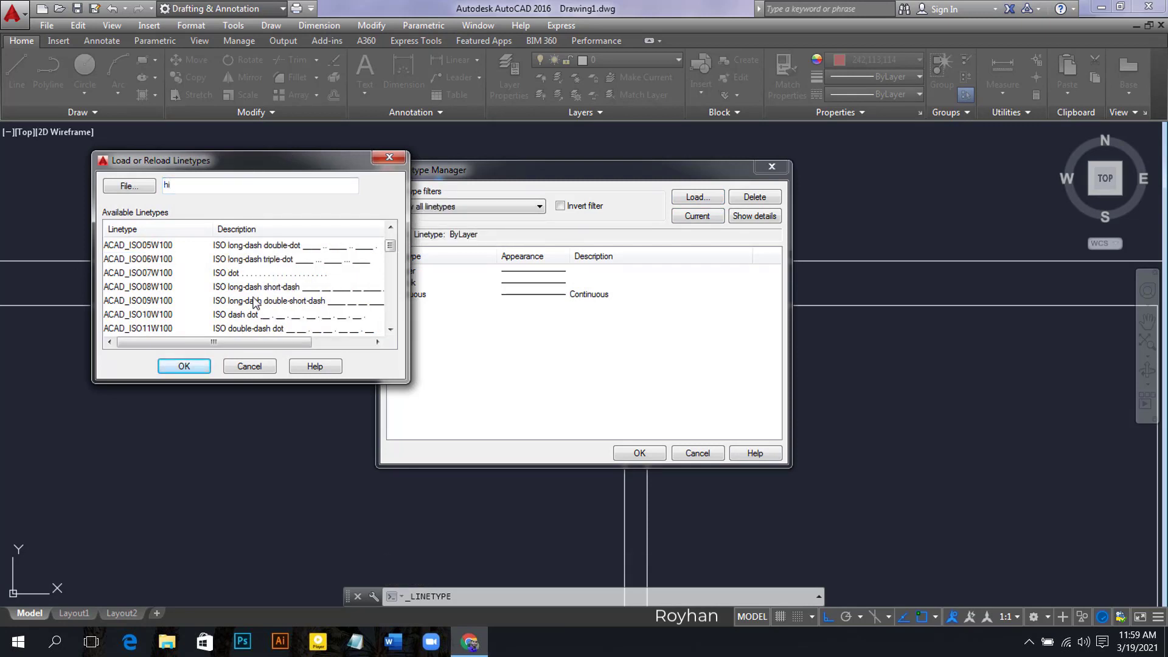
pyautogui.scroll(-5, 248, 320)
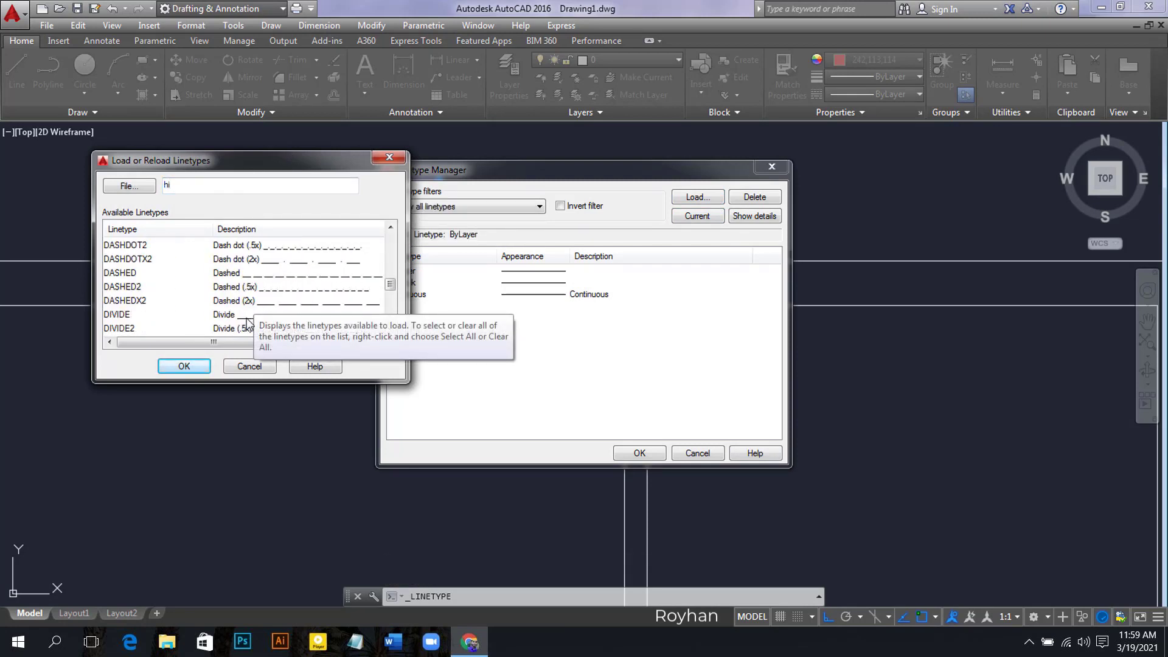
pyautogui.click(225, 319)
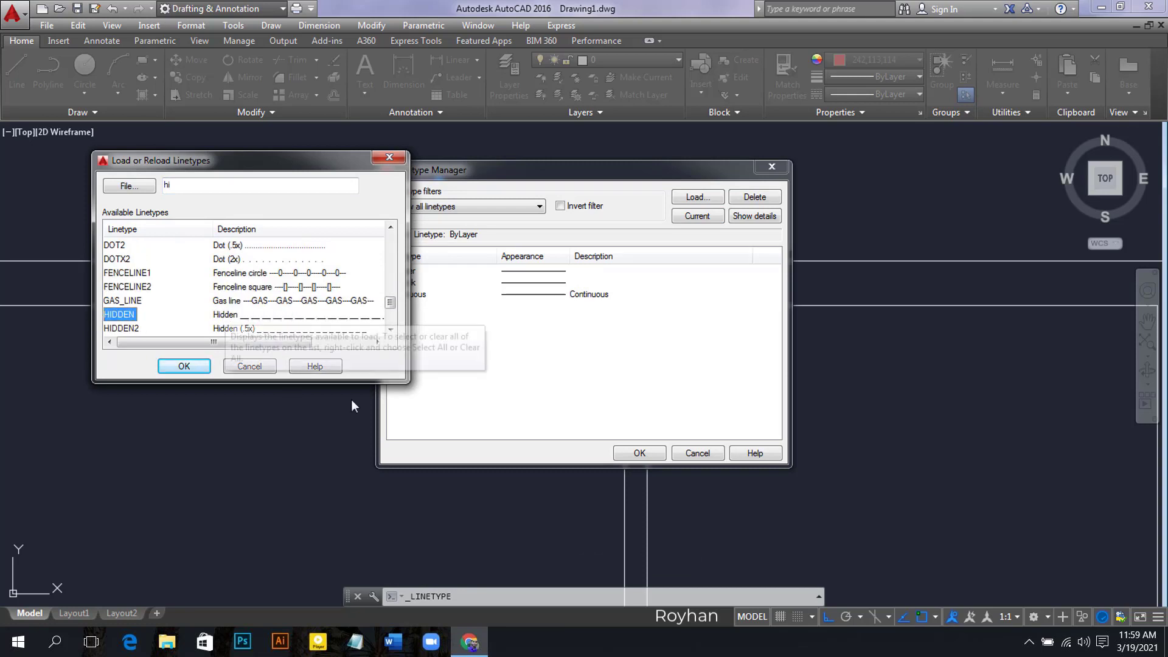
pyautogui.click(199, 369)
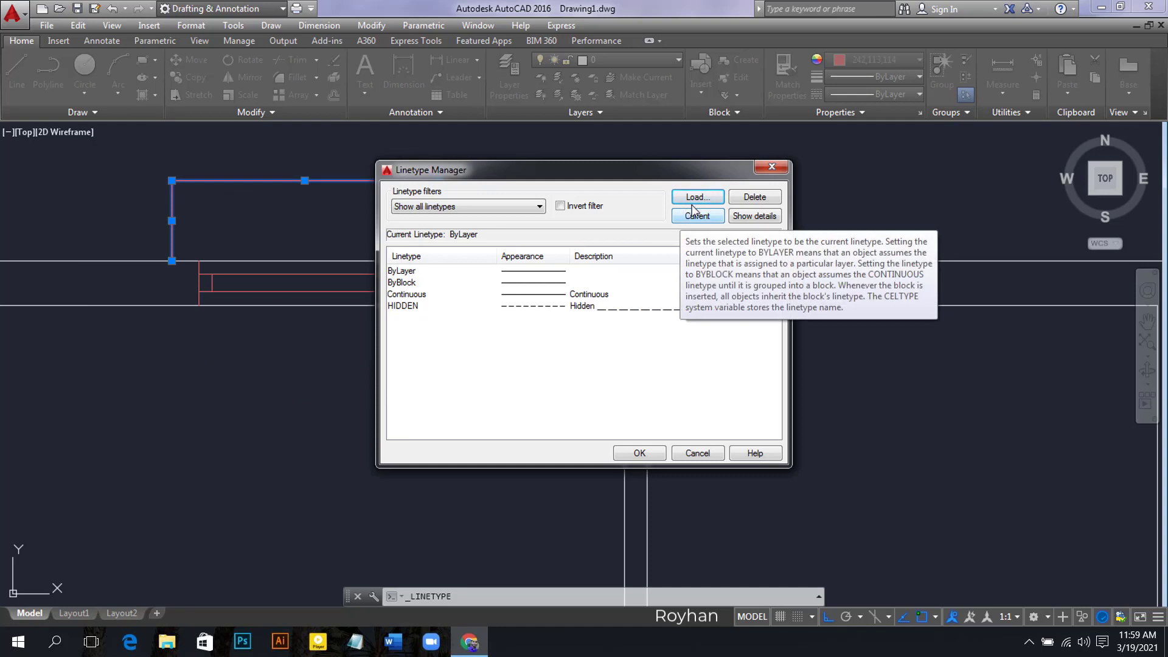
# Step: Set the linetype scale of the projecting outline's top line to 0.5
pyautogui.rightClick(348, 177)
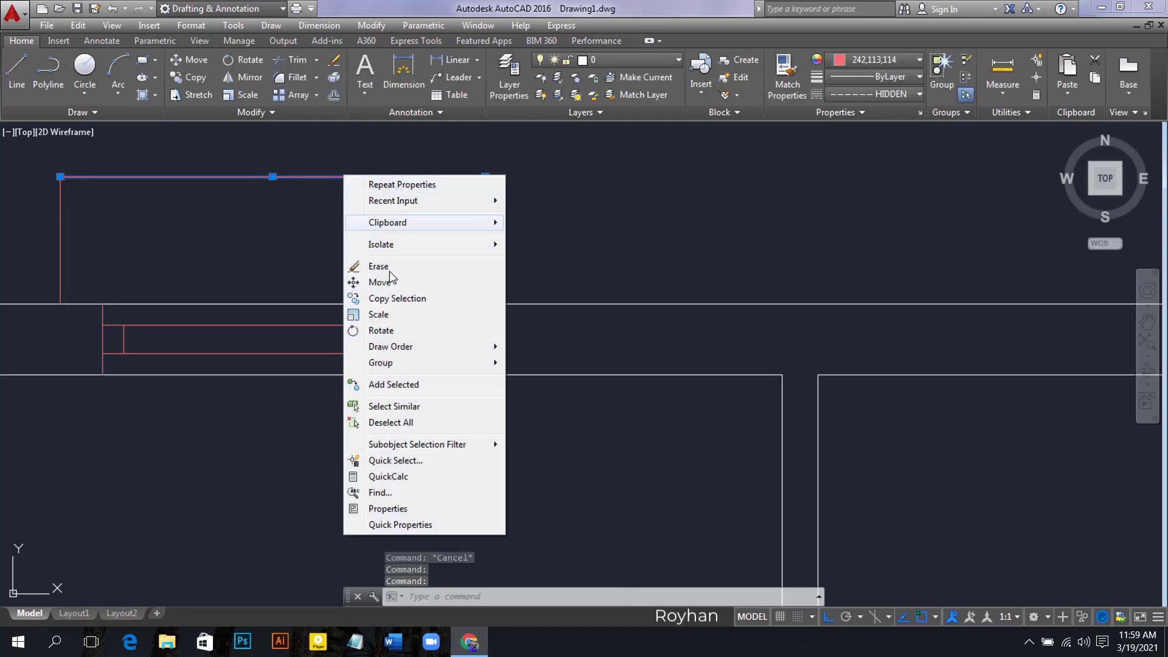
pyautogui.click(385, 505)
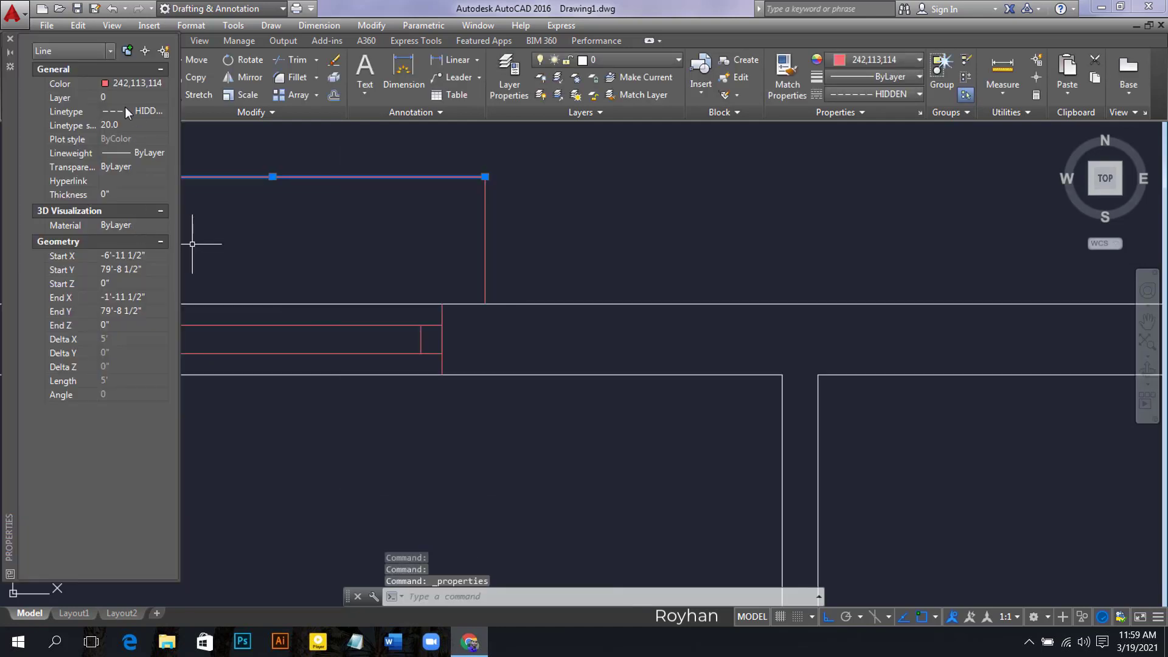
pyautogui.click(122, 130)
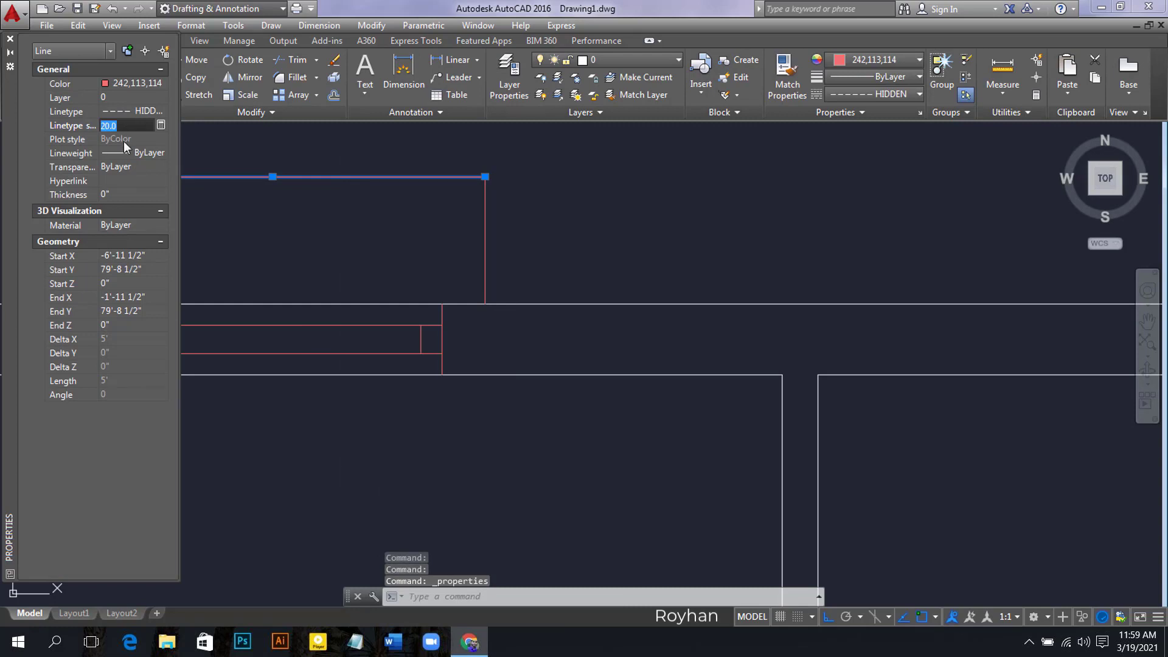
pyautogui.write('0.5')
pyautogui.press('Return')
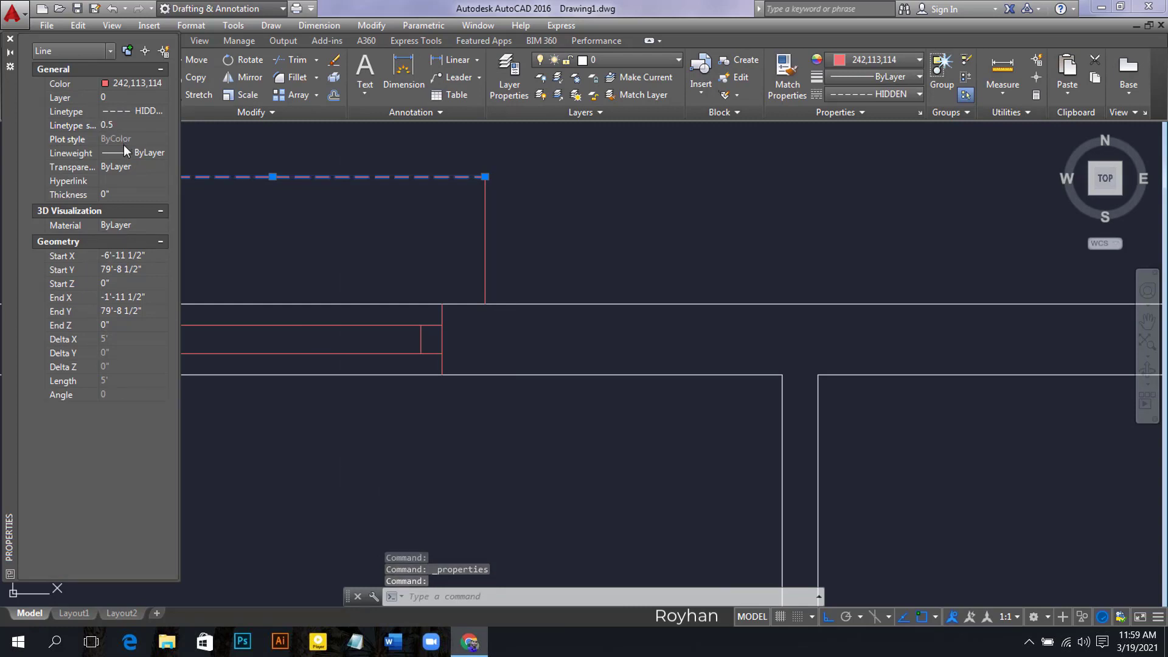
pyautogui.click(10, 38)
pyautogui.press('Escape')
# Step: Set the linetype scale of the projecting outline's two side lines to 0.5
pyautogui.click(570, 251)
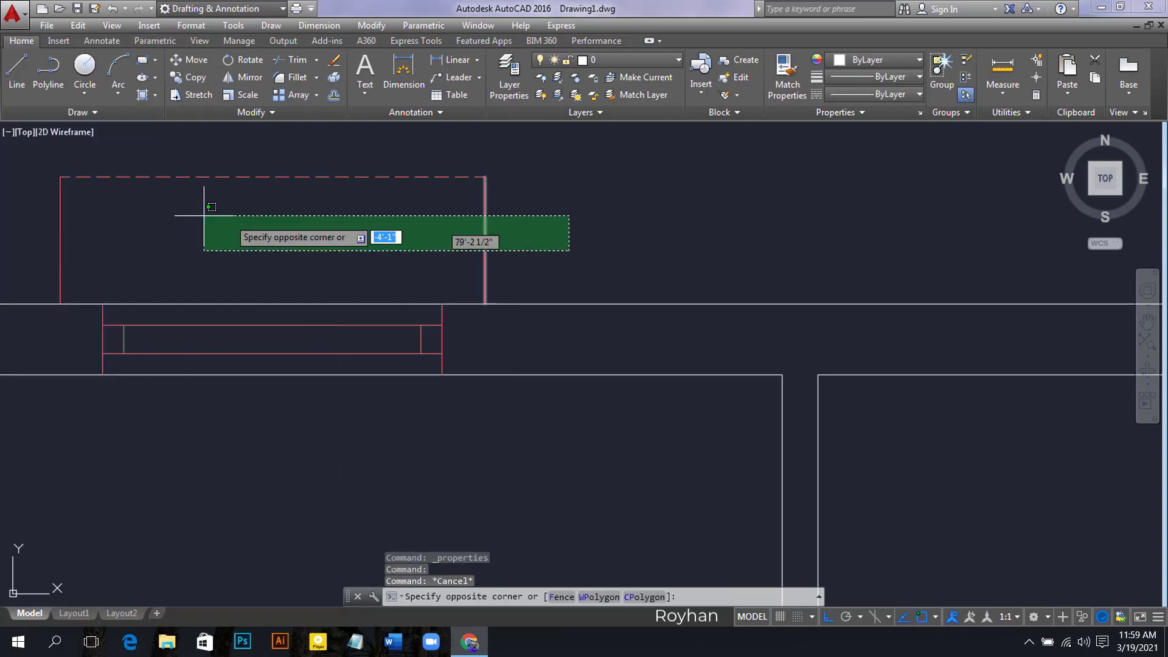
pyautogui.click(37, 213)
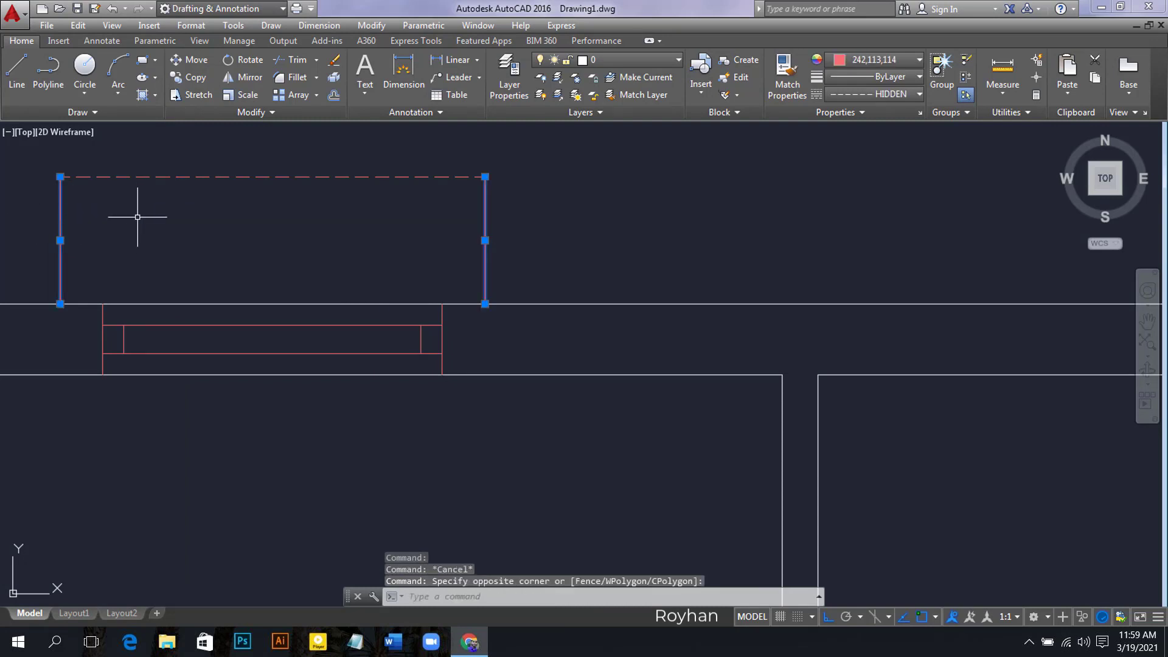
pyautogui.rightClick(65, 204)
pyautogui.click(106, 513)
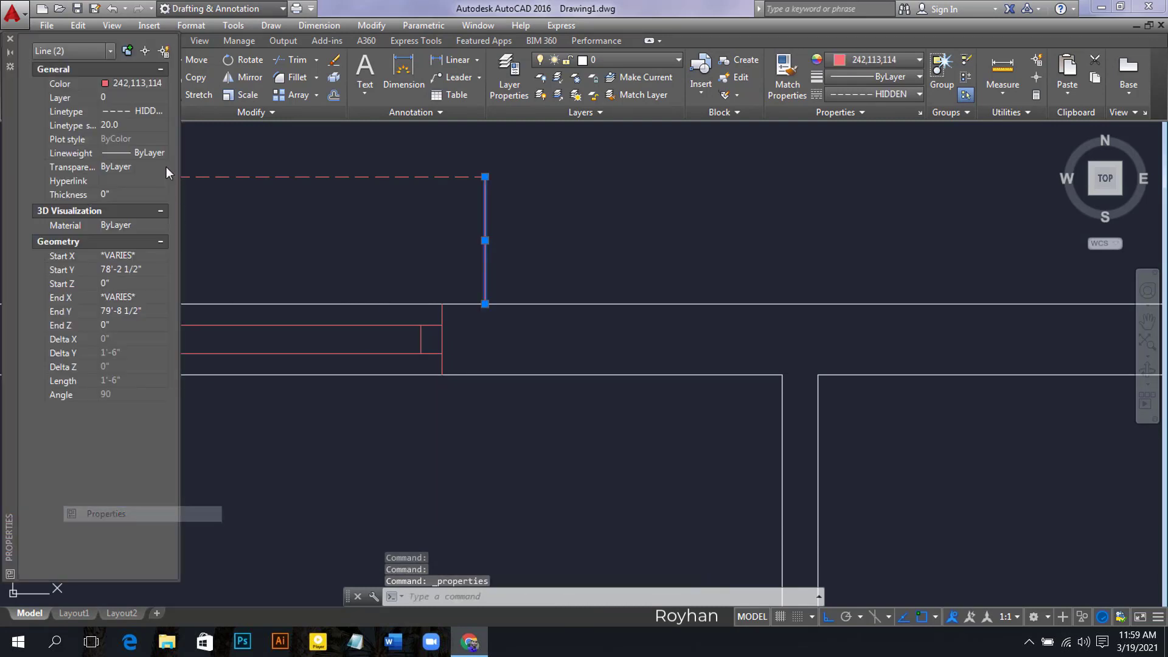
pyautogui.click(131, 126)
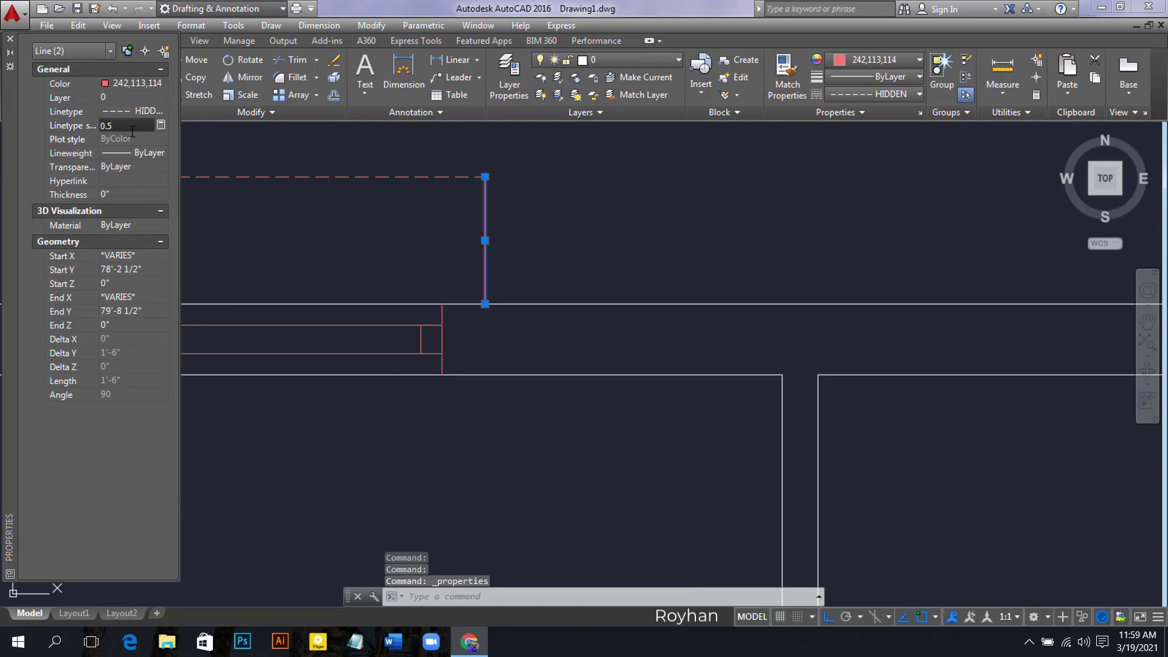
pyautogui.press('Return')
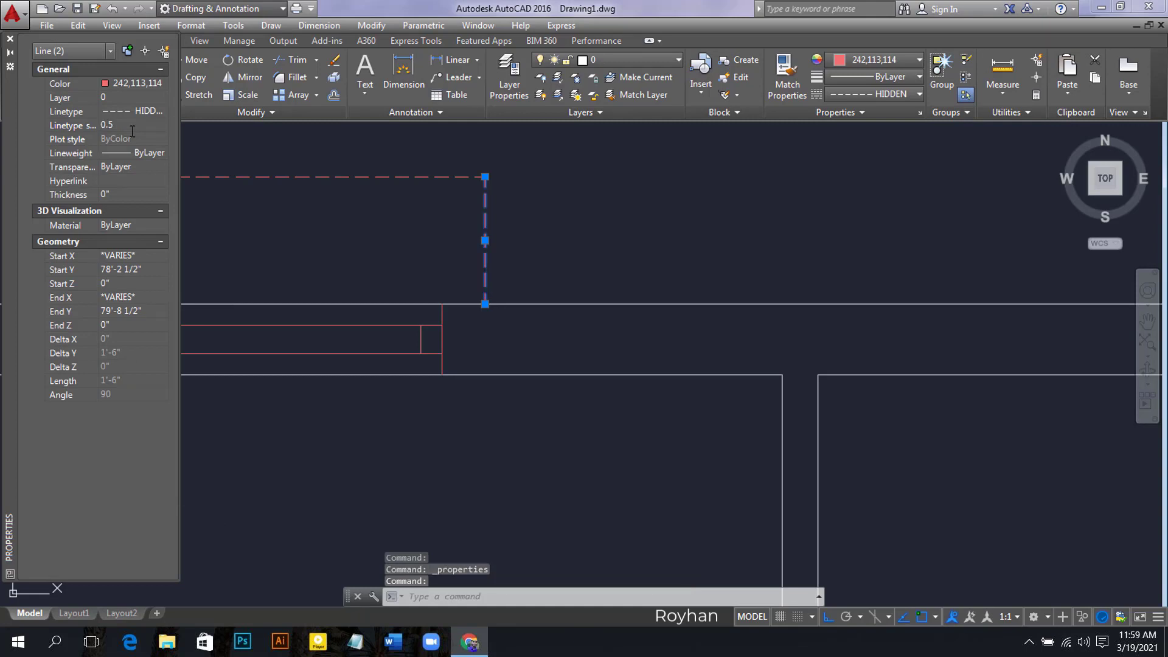
pyautogui.click(9, 42)
pyautogui.press('Escape')
# Step: Fill the small end rectangles at both ends of the window with a SOLID hatch
pyautogui.scroll(-2, 518, 458)
pyautogui.moveTo(519, 459); pyautogui.dragTo(442, 327, button='middle')
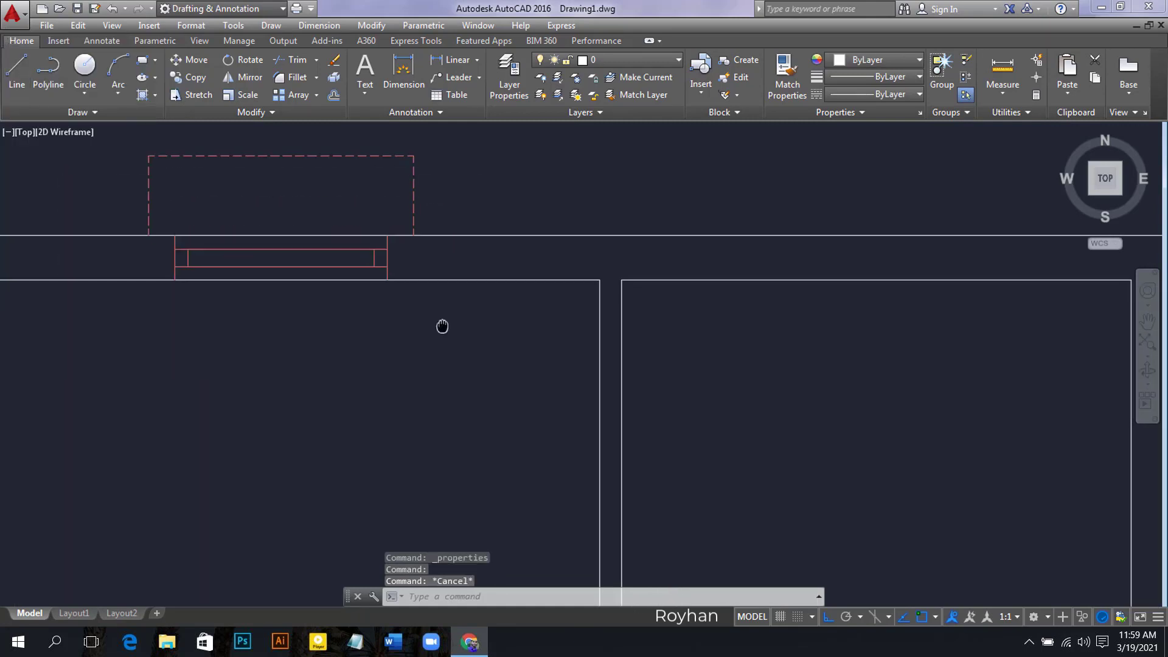
pyautogui.scroll(-2, 466, 358)
pyautogui.moveTo(481, 367); pyautogui.dragTo(460, 340, button='middle')
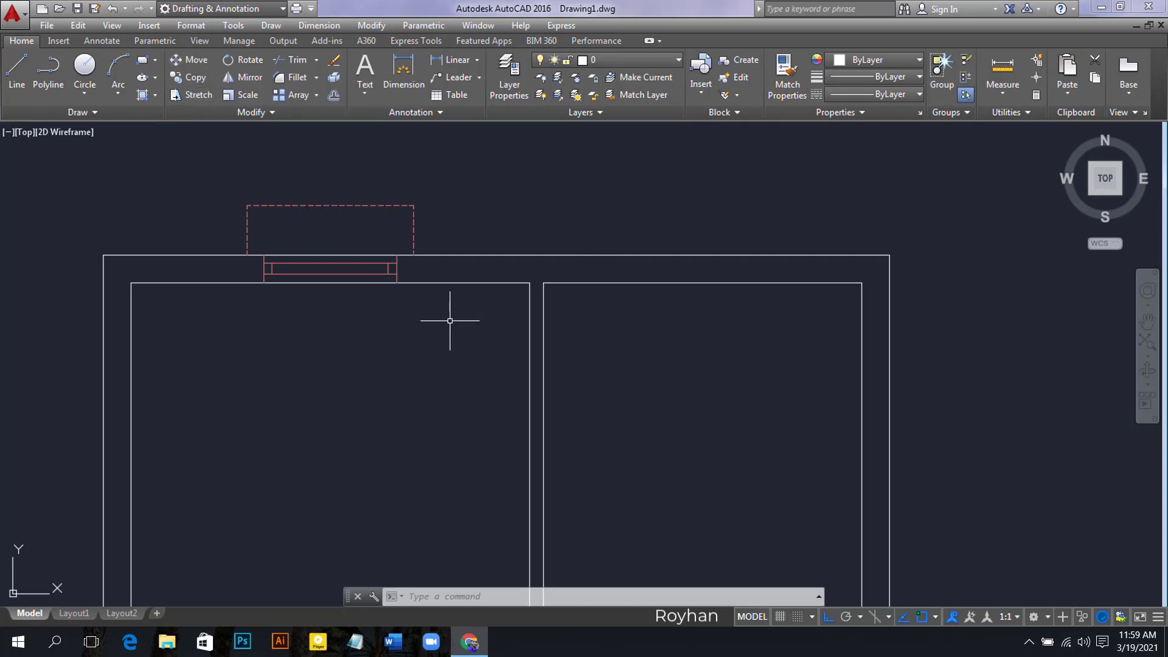
pyautogui.press('Return')
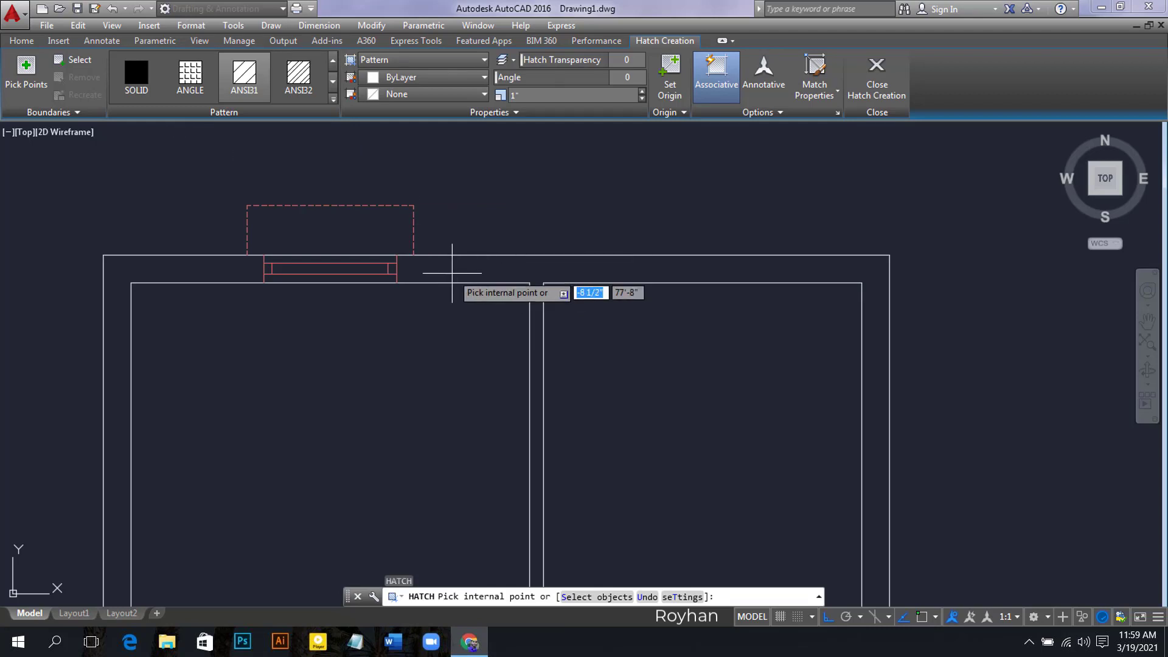
pyautogui.click(139, 79)
pyautogui.scroll(2, 396, 268)
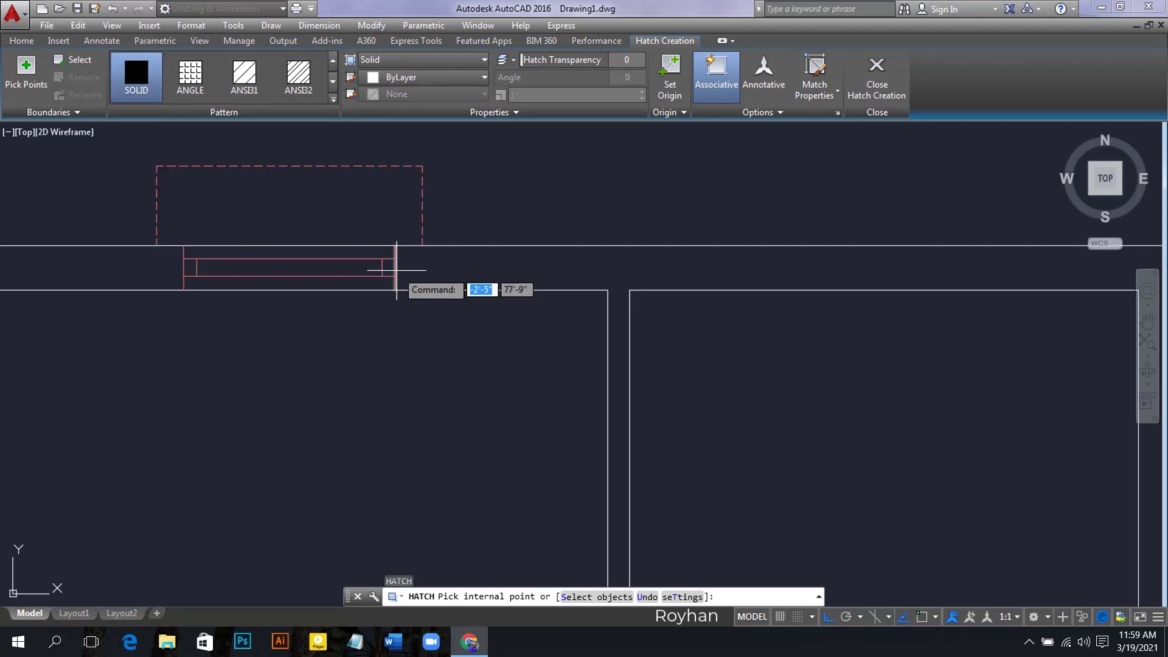
pyautogui.click(388, 268)
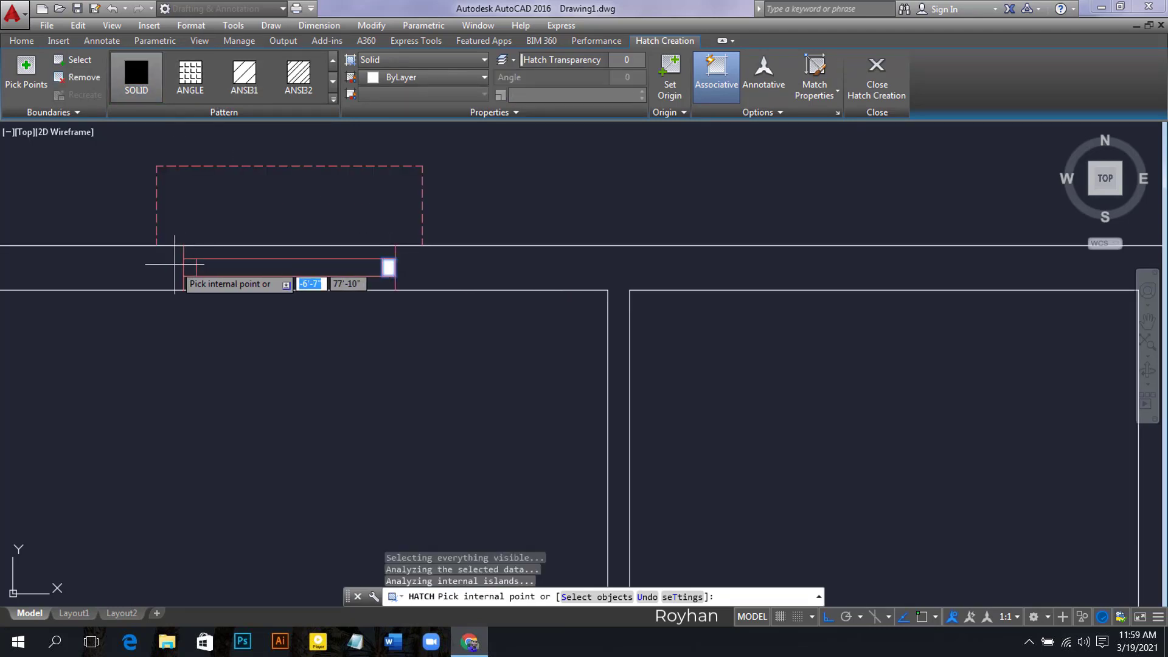
pyautogui.click(190, 268)
pyautogui.press('Return')
# Step: Copy the complete window with its dashed projection outline horizontally along the upper wall to the right-hand room
pyautogui.scroll(-3, 418, 409)
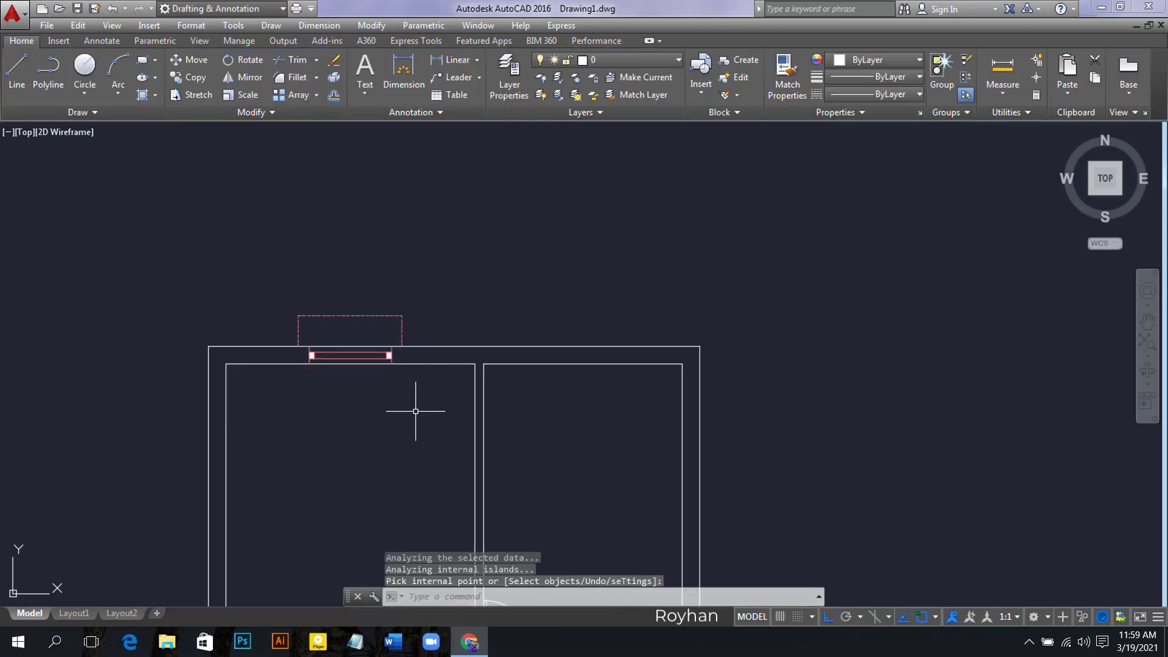
pyautogui.scroll(1, 417, 404)
pyautogui.moveTo(417, 403); pyautogui.dragTo(430, 387, button='middle')
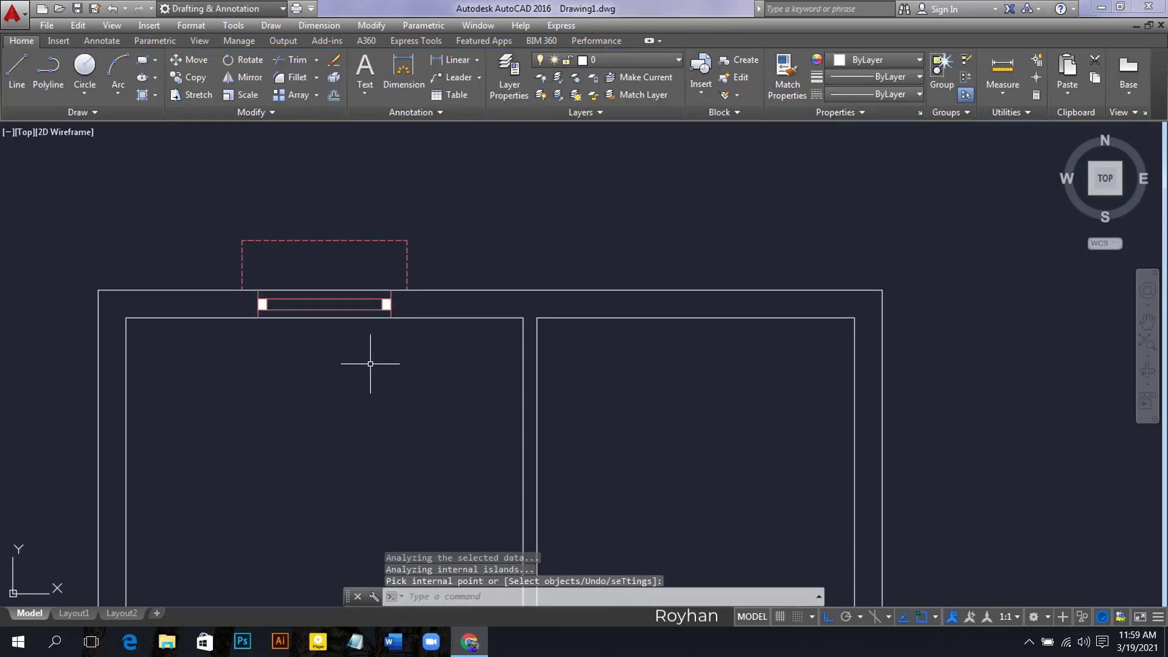
pyautogui.click(181, 183)
pyautogui.click(462, 392)
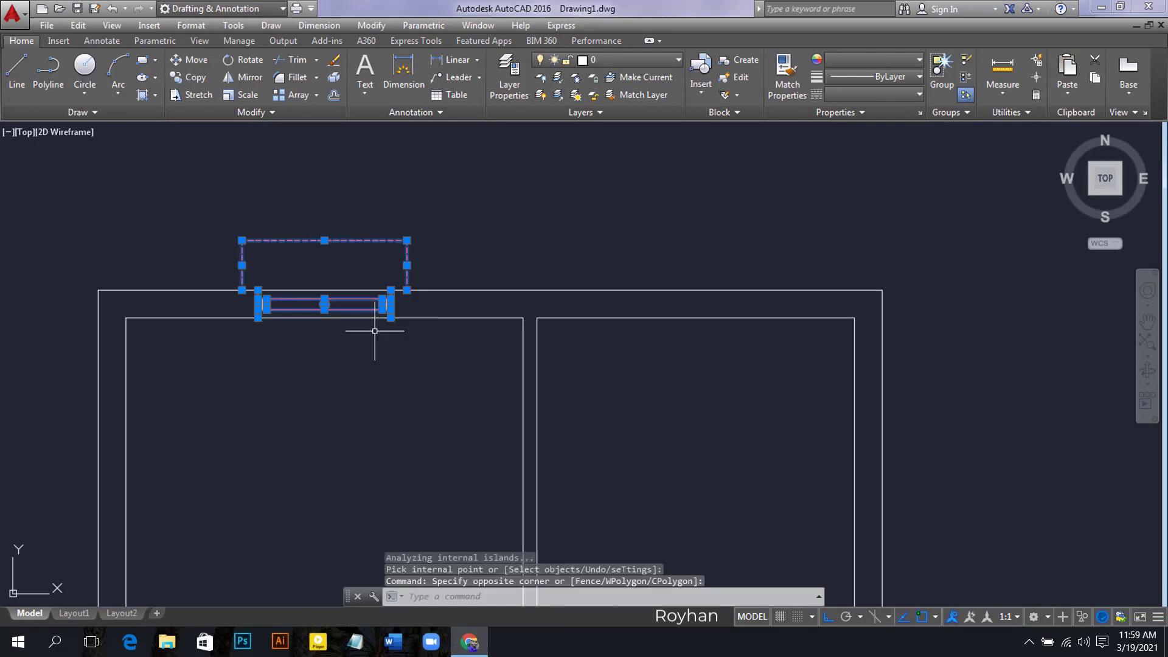
pyautogui.write('co')
pyautogui.press('Return')
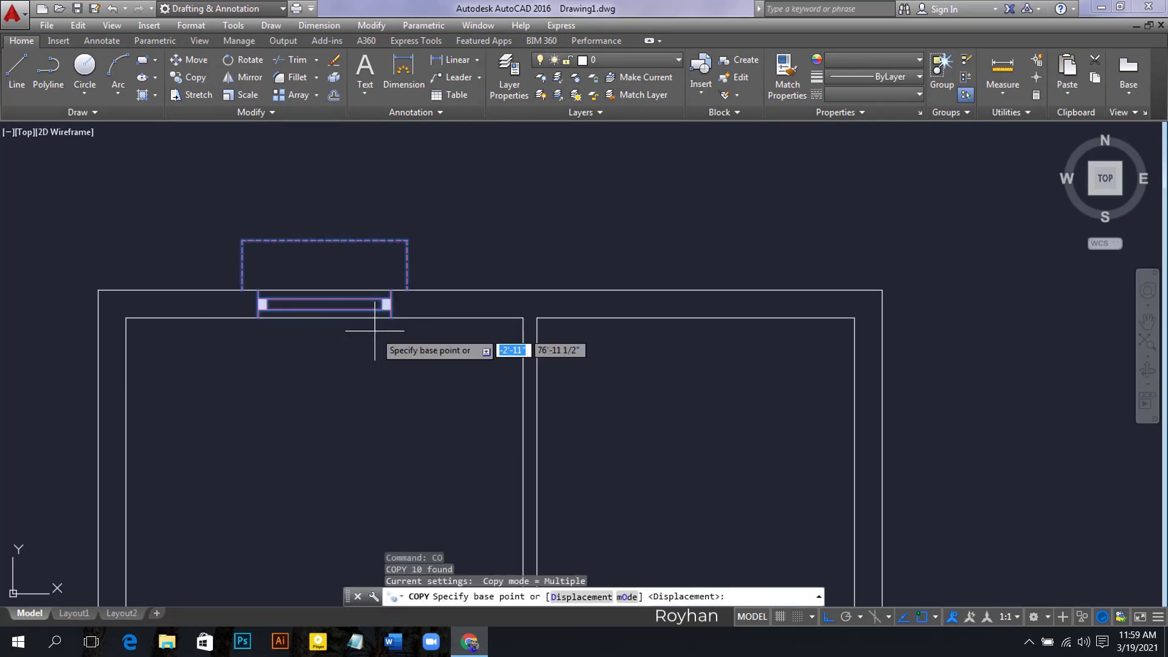
pyautogui.click(324, 317)
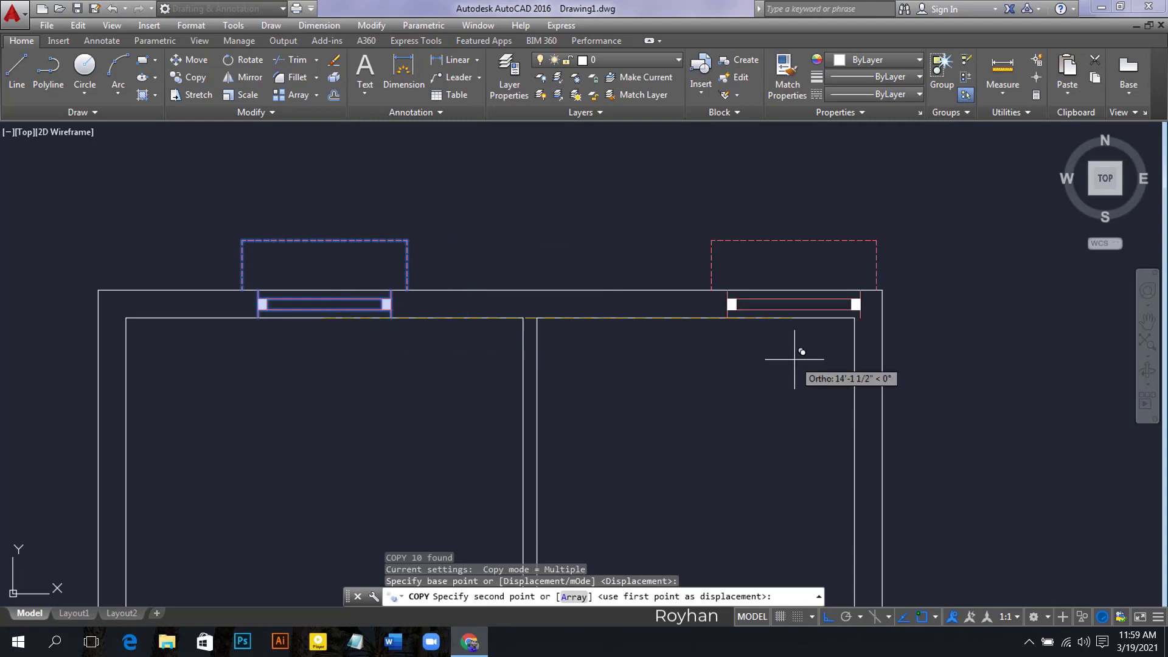
pyautogui.click(663, 316)
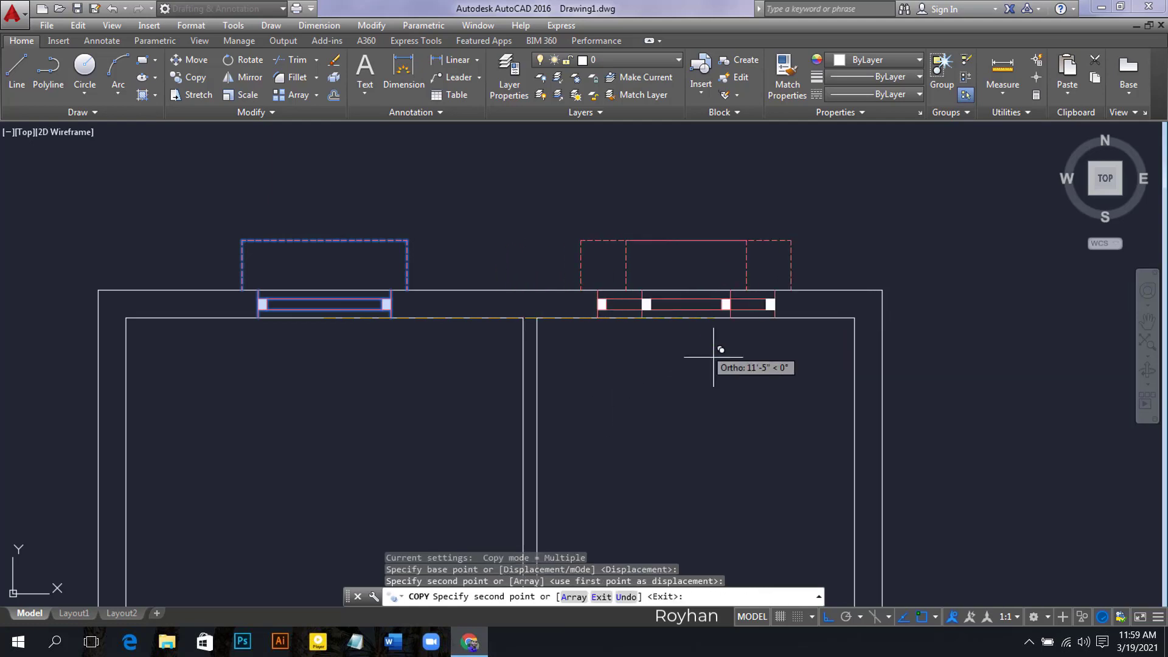
pyautogui.press('Return')
# Step: Draw a horizontal guide line from the midpoint of the right-hand room's inner right wall line outward past the exterior wall
pyautogui.scroll(-2, 791, 390)
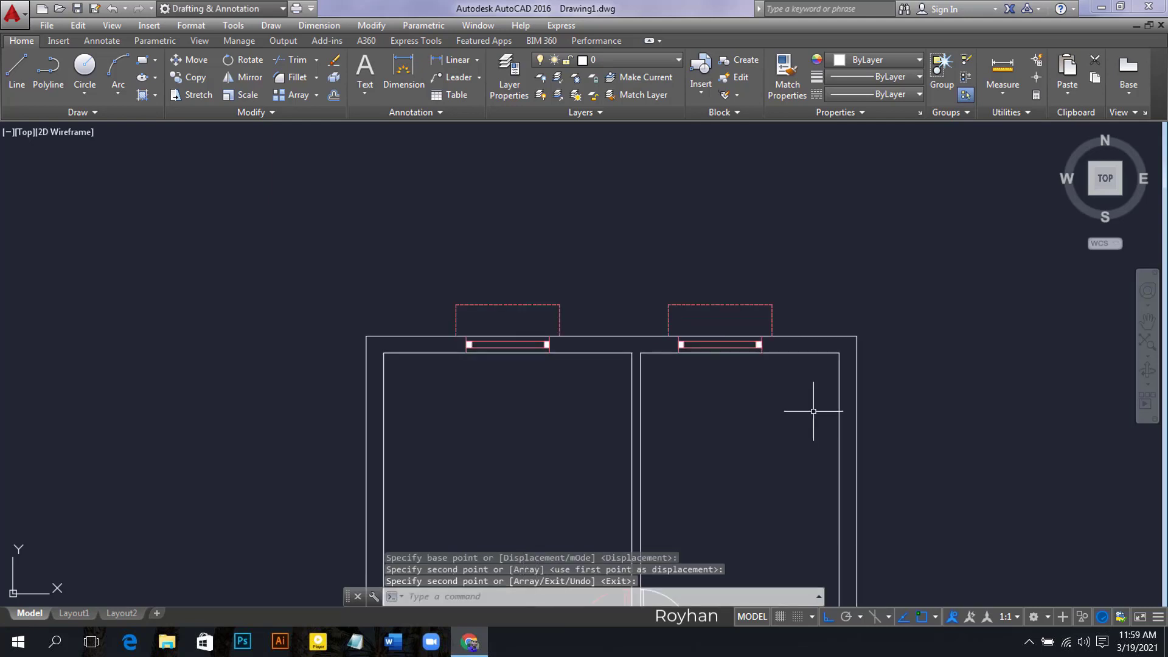
pyautogui.moveTo(754, 433); pyautogui.dragTo(656, 345, button='middle')
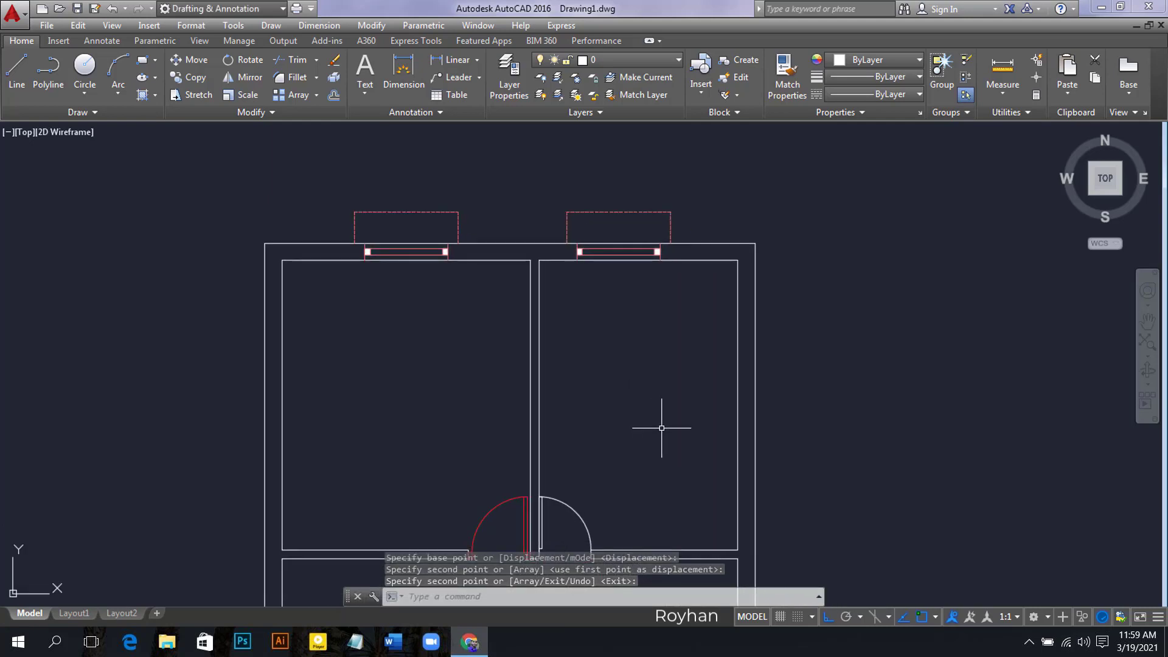
pyautogui.moveTo(661, 427); pyautogui.dragTo(631, 399, button='middle')
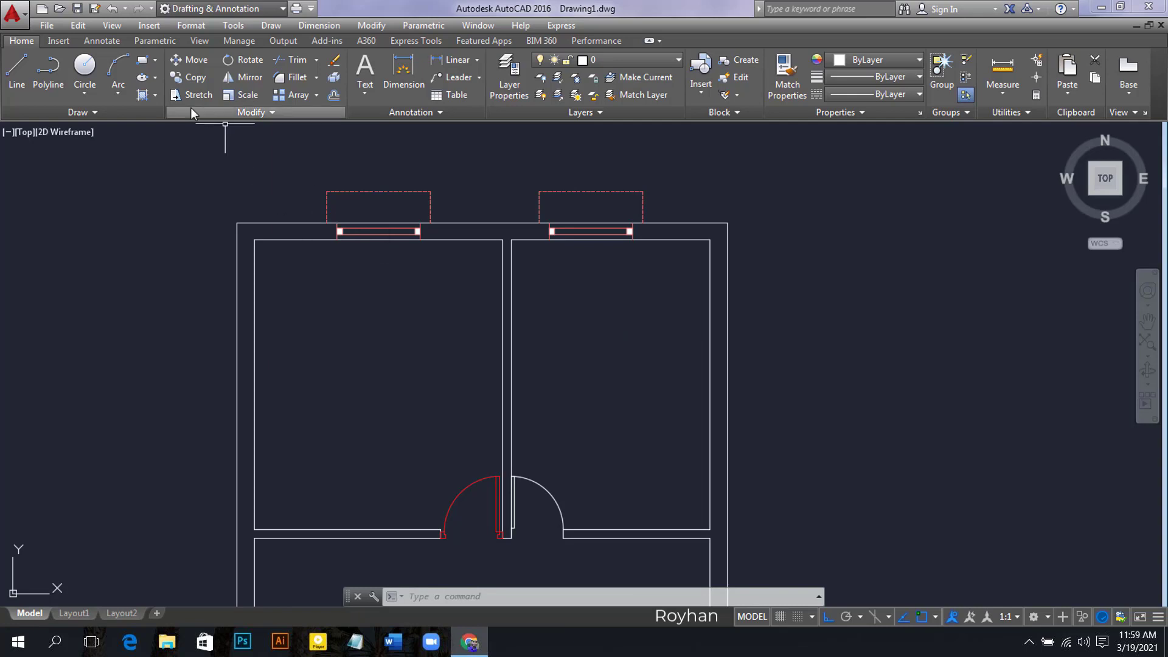
pyautogui.click(30, 82)
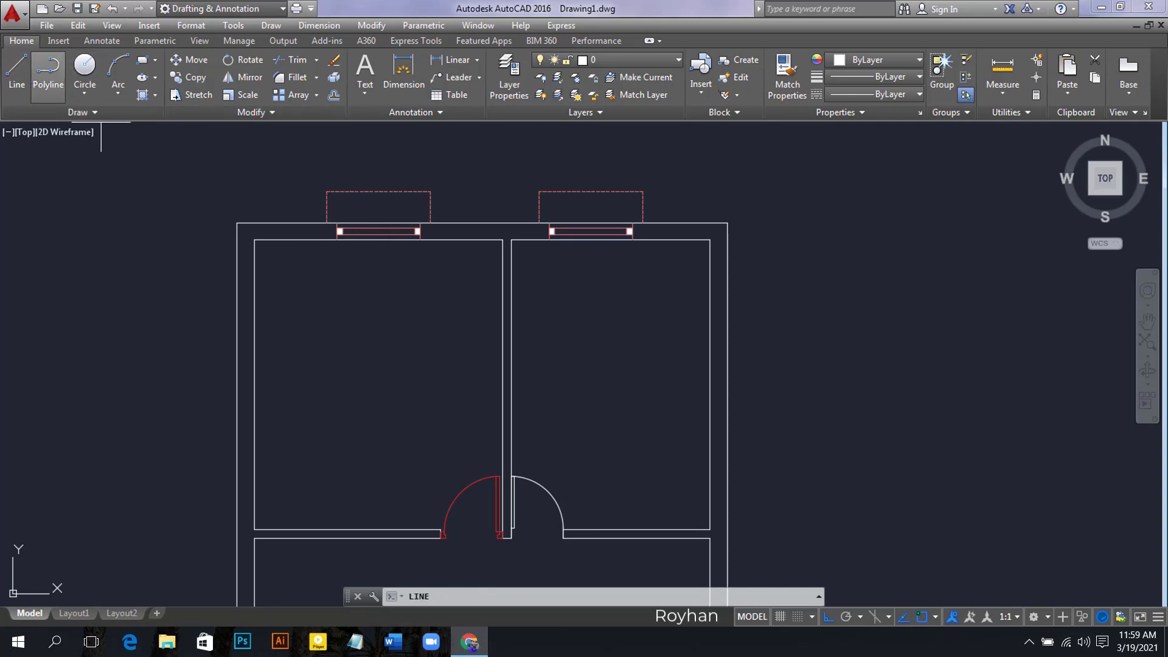
pyautogui.click(710, 384)
pyautogui.rightClick(859, 399)
pyautogui.click(820, 390)
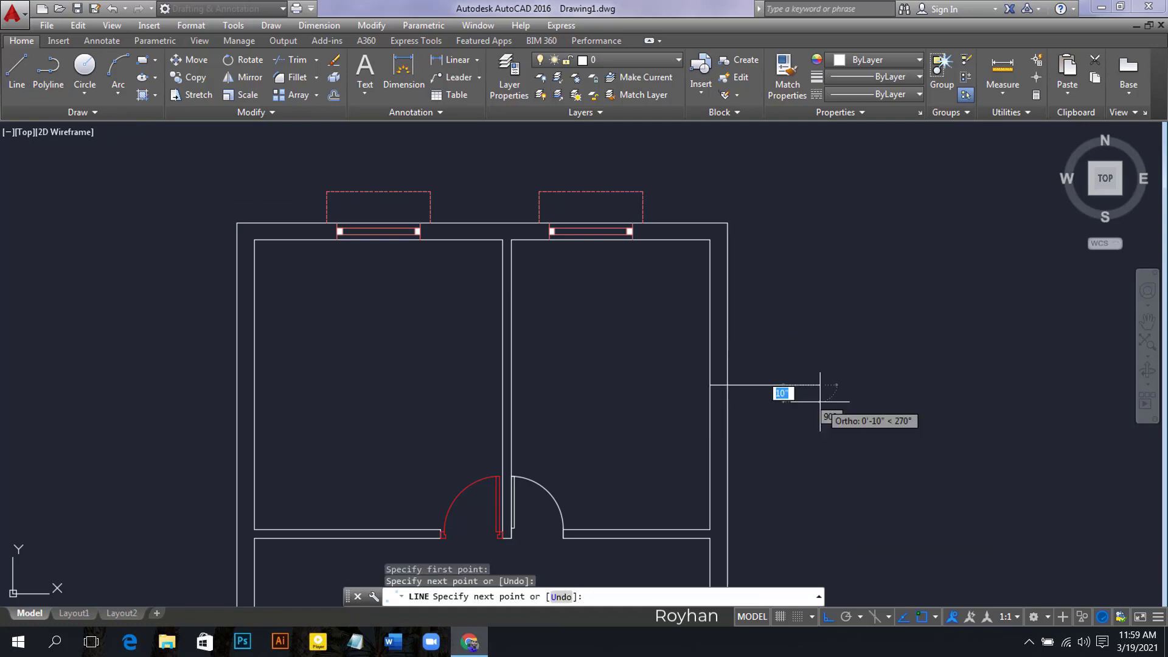
pyautogui.rightClick(794, 389)
pyautogui.click(805, 399)
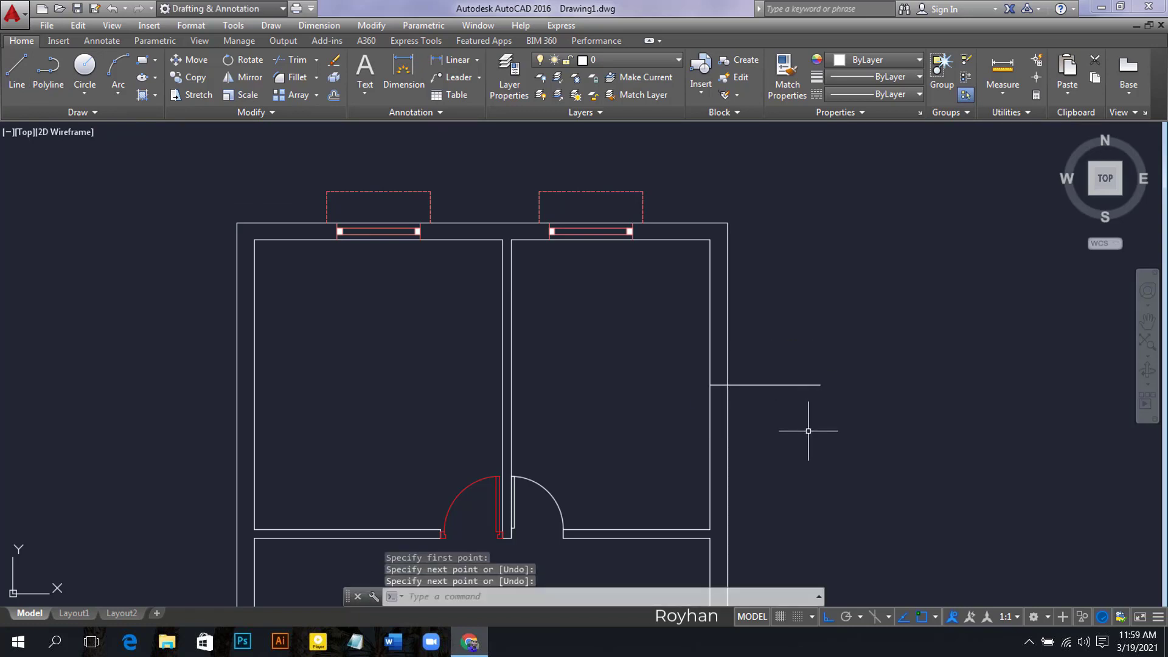
# Step: Offset the horizontal guide line 2' upward and 2' downward
pyautogui.write('o')
pyautogui.press('Return')
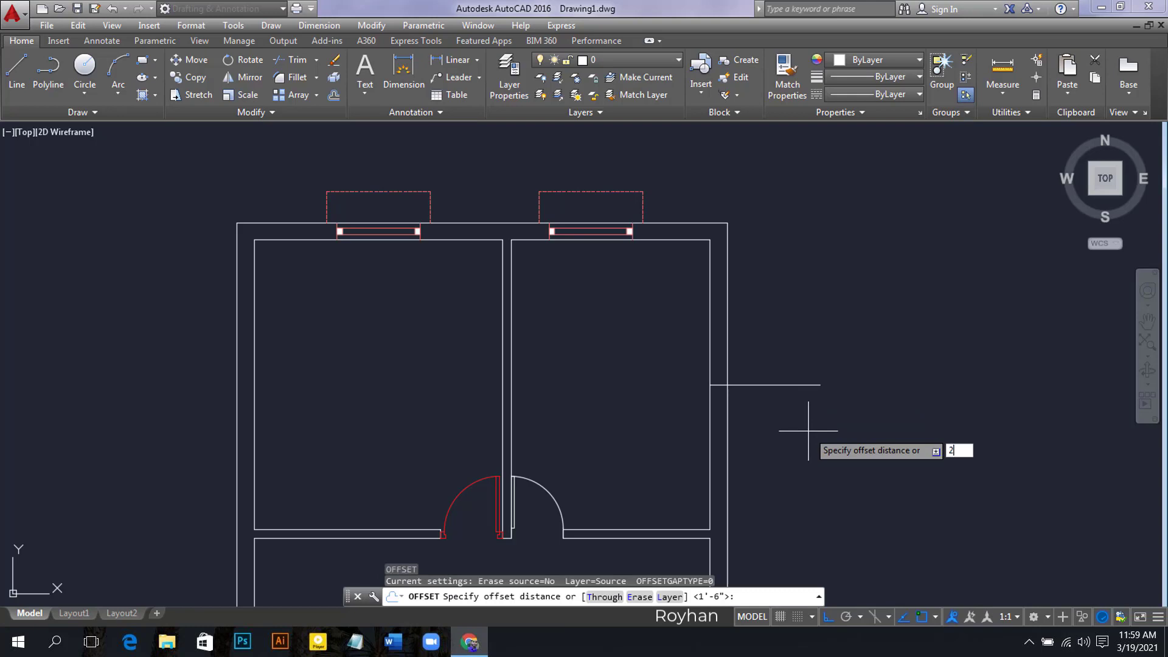
pyautogui.write("2'")
pyautogui.press('Return')
pyautogui.click(782, 385)
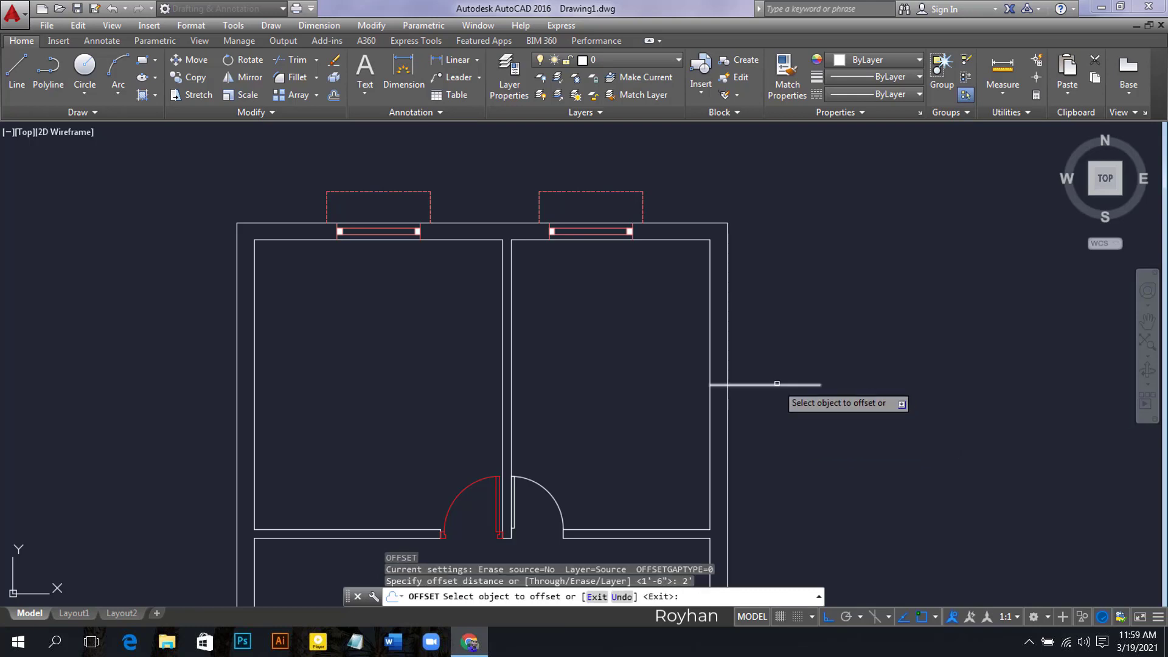
pyautogui.click(776, 382)
pyautogui.click(770, 384)
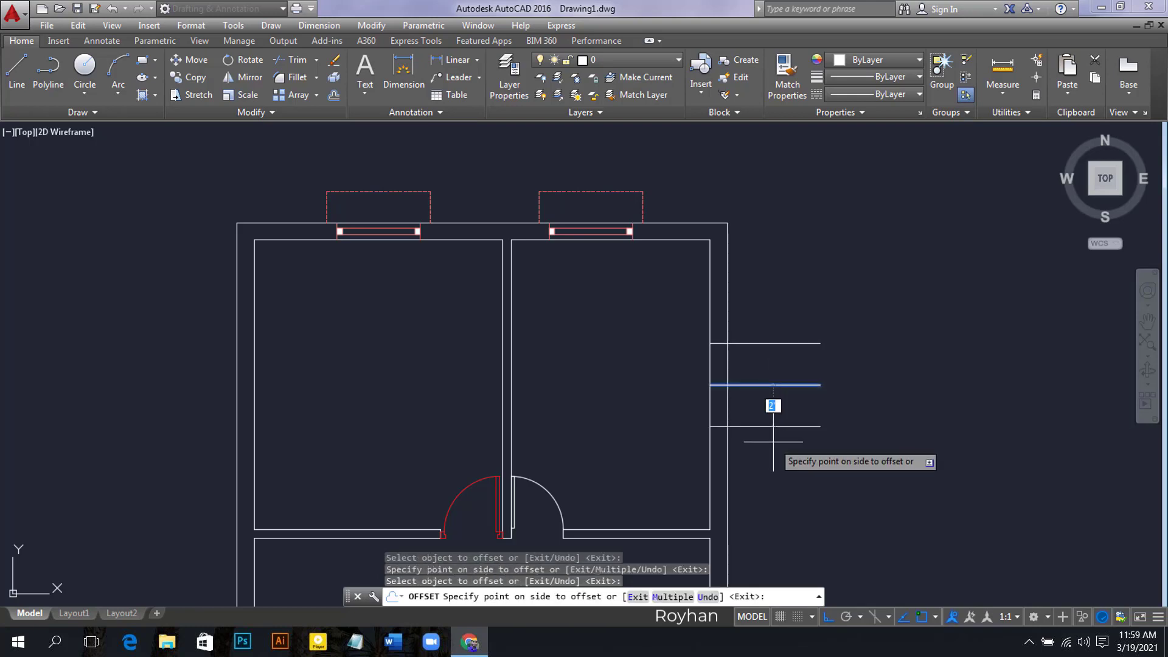
pyautogui.click(774, 442)
pyautogui.press('Escape')
# Step: Erase the original middle guide line at the right exterior wall
pyautogui.click(791, 407)
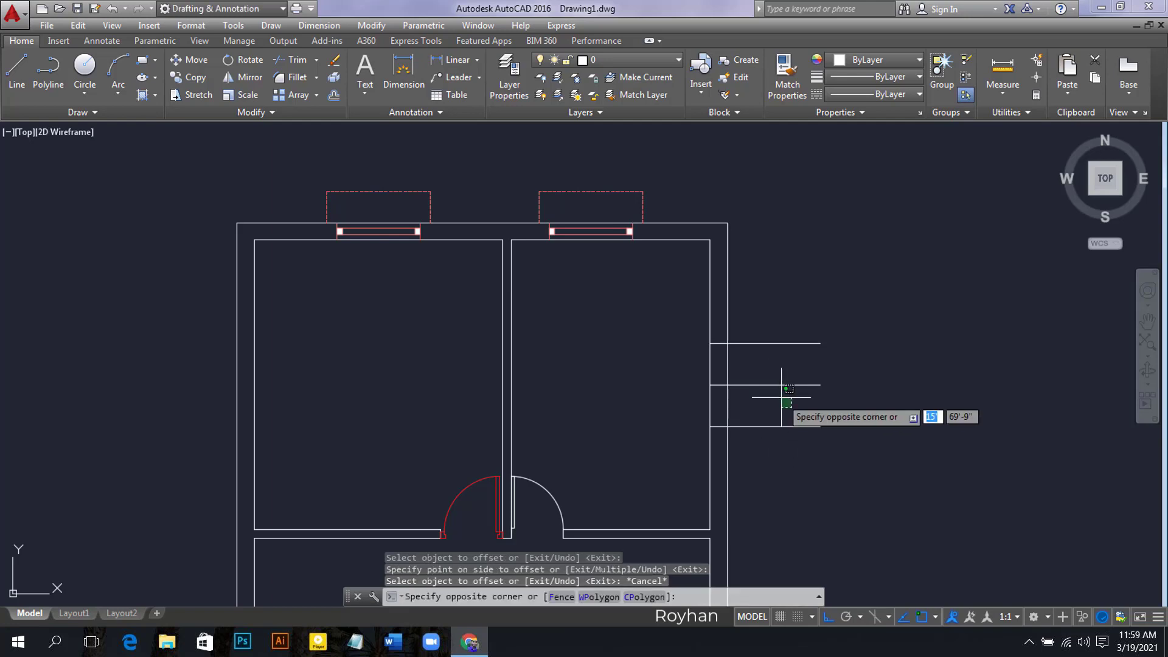
pyautogui.click(795, 359)
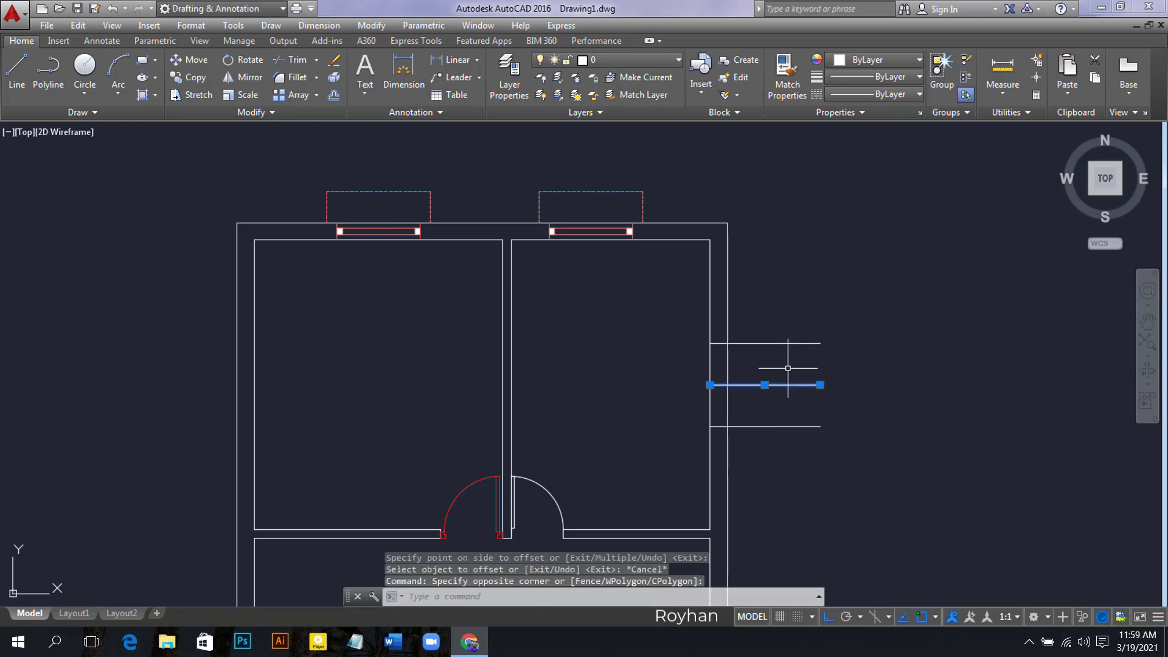
pyautogui.press('Delete')
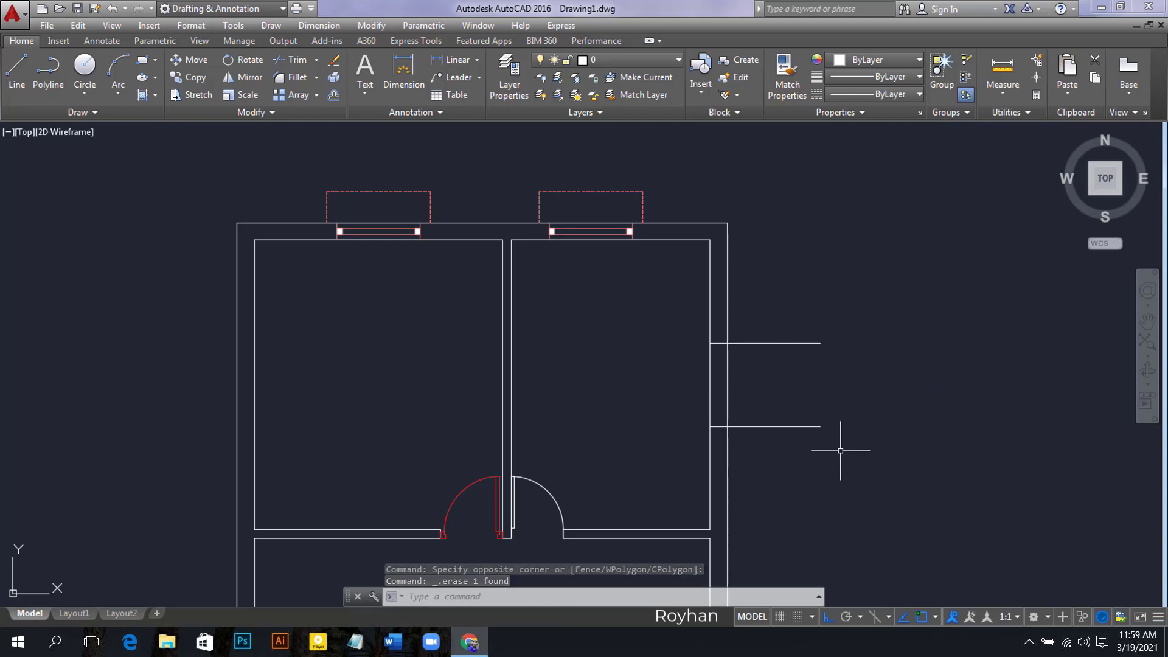
# Step: Trim the two offset lines where they extend outside the right exterior wall
pyautogui.write('tr')
pyautogui.press('Return')
pyautogui.press('Return')
pyautogui.click(841, 486)
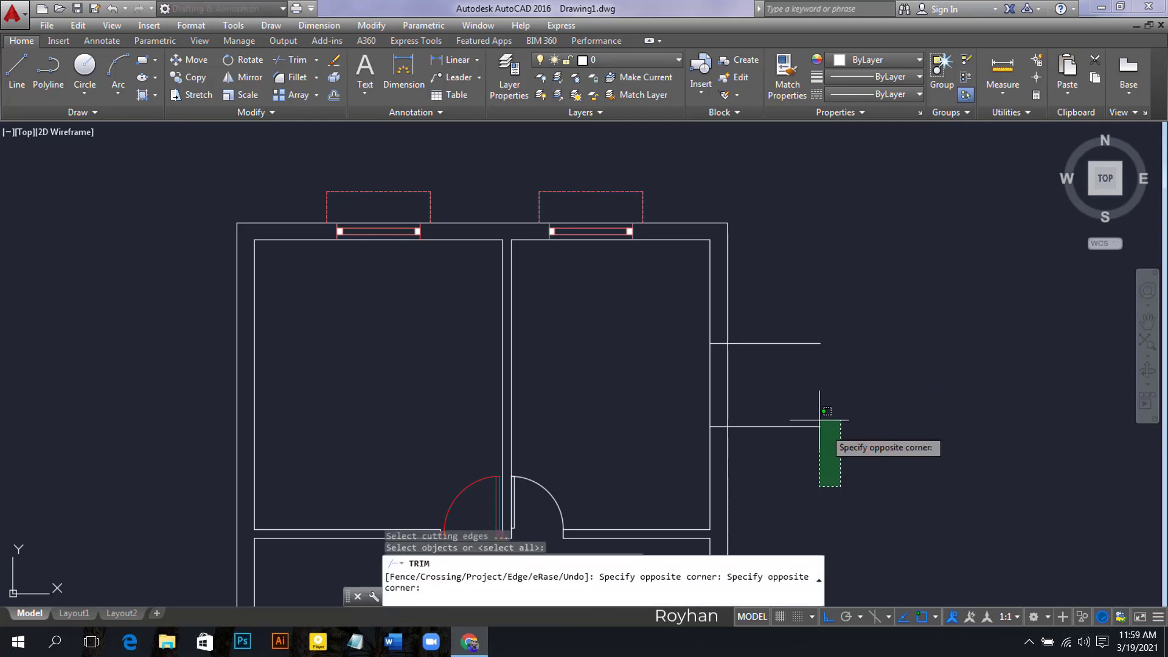
pyautogui.click(729, 288)
pyautogui.press('Return')
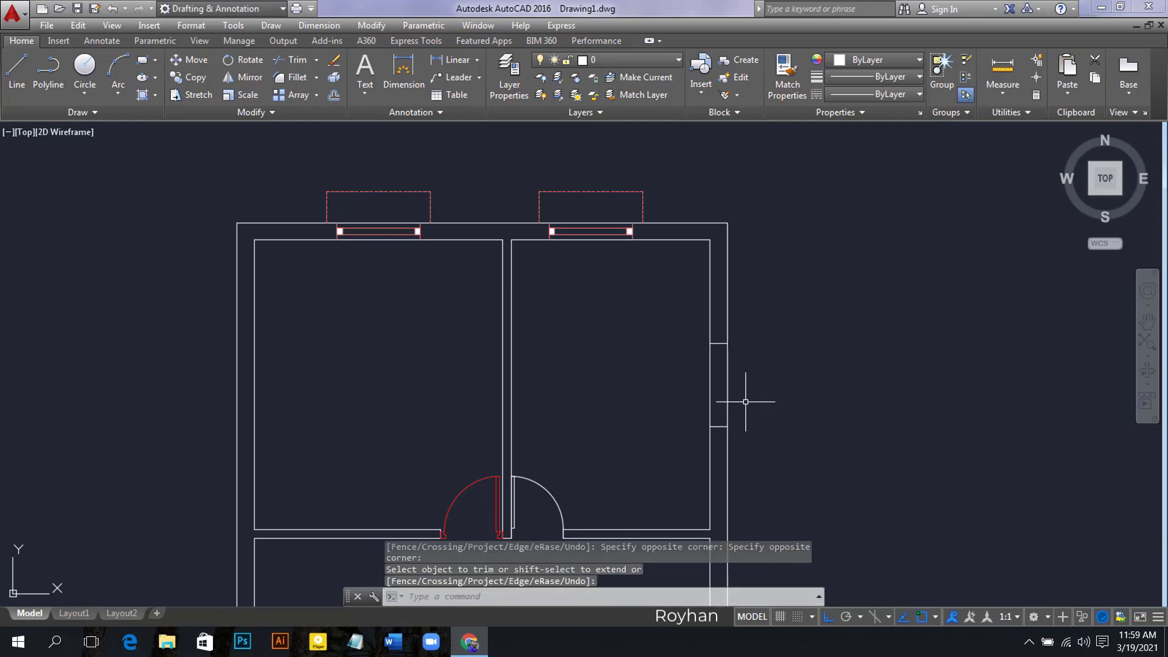
# Step: Draw a vertical line inside the right wall connecting the midpoints of the two window jamb lines
pyautogui.write('l')
pyautogui.press('Return')
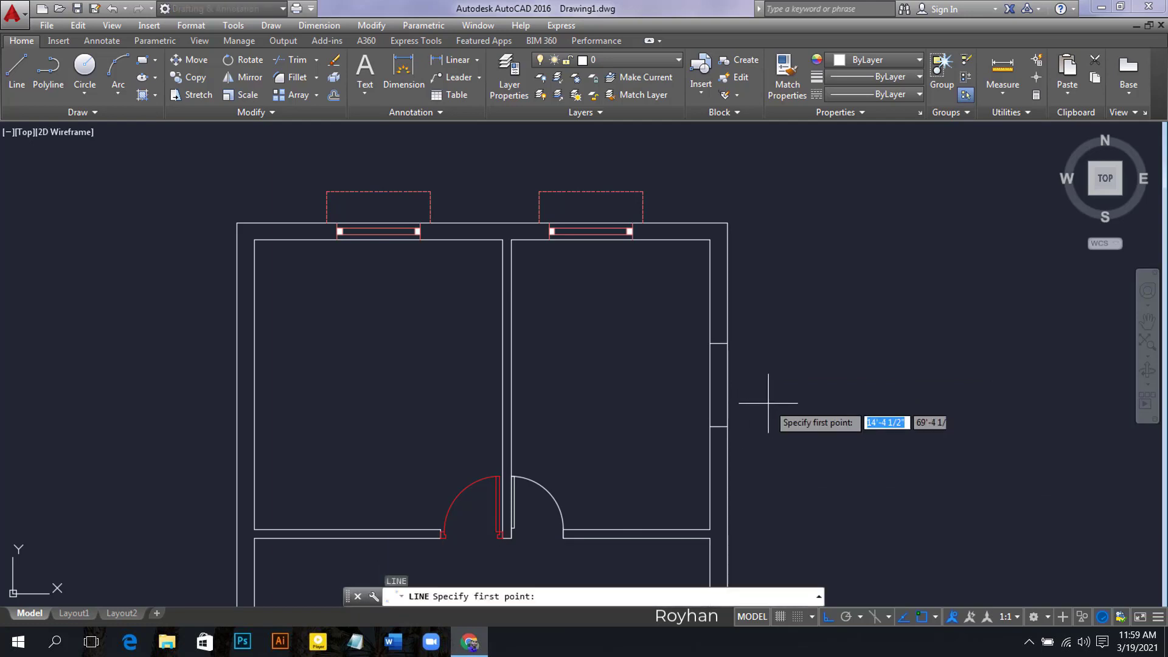
pyautogui.scroll(5, 764, 395)
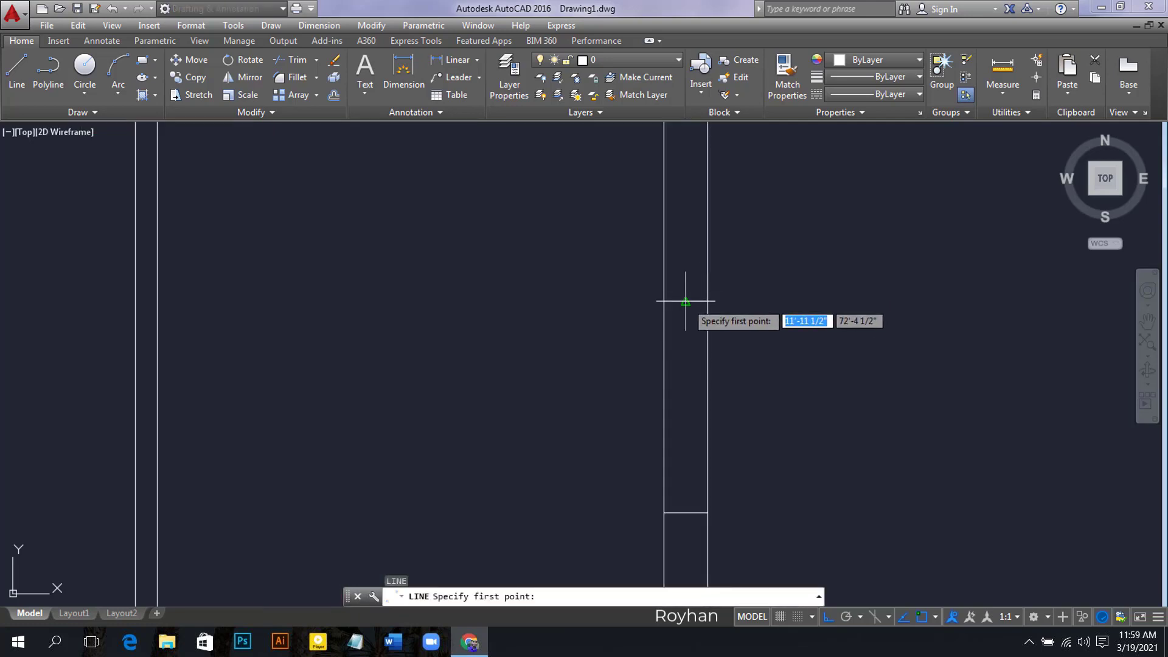
pyautogui.click(686, 300)
pyautogui.click(685, 513)
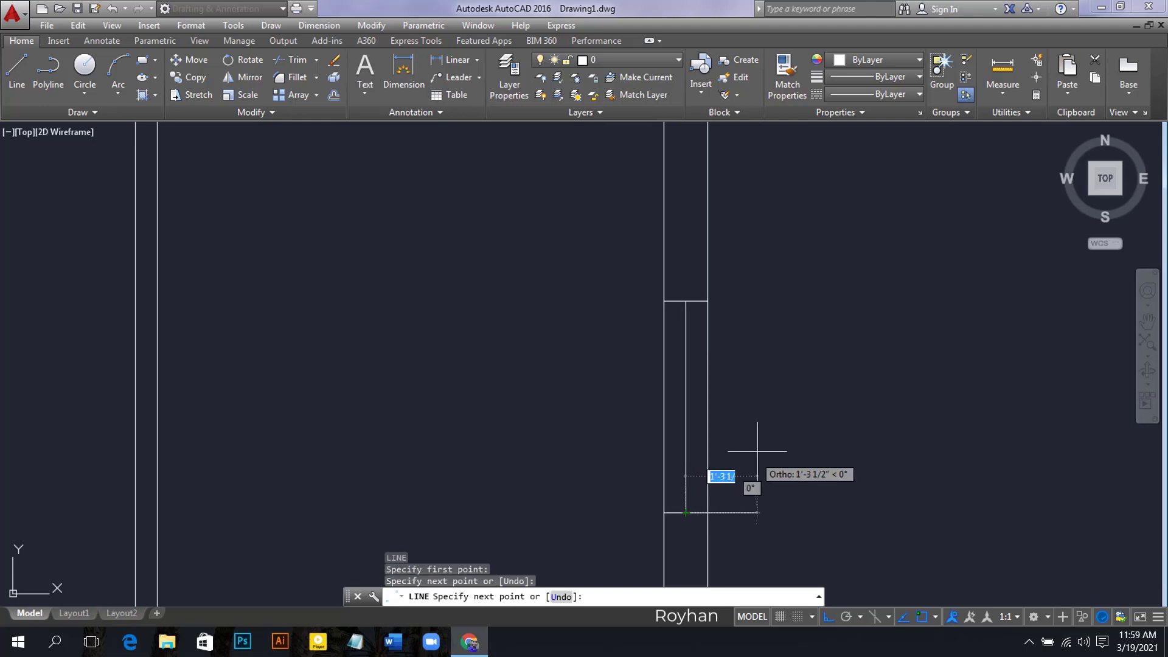
pyautogui.rightClick(755, 453)
pyautogui.click(782, 460)
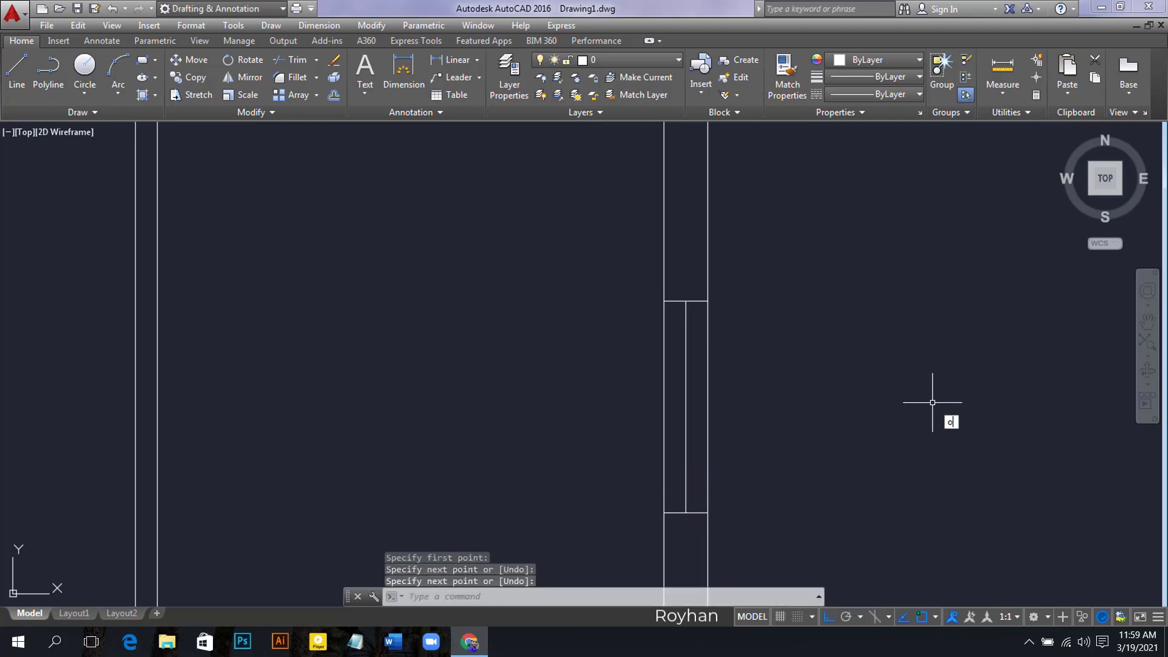
# Step: Offset the centre line of the right wall's window 1" to each side and erase the original centre line
pyautogui.write('o')
pyautogui.press('Return')
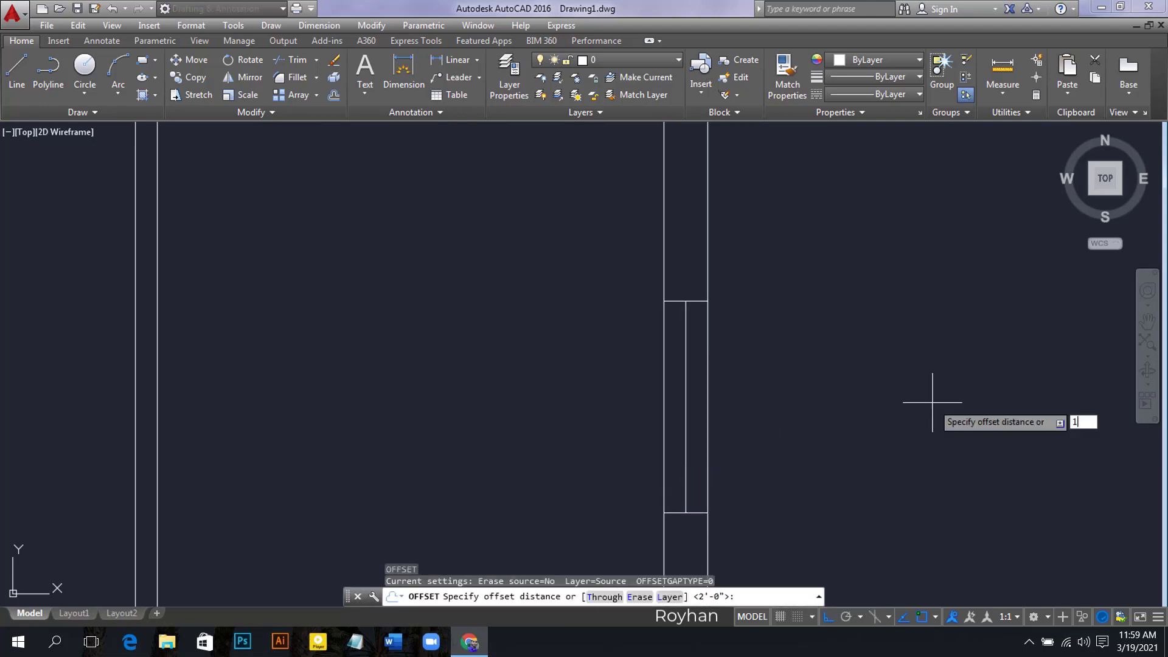
pyautogui.press('Return')
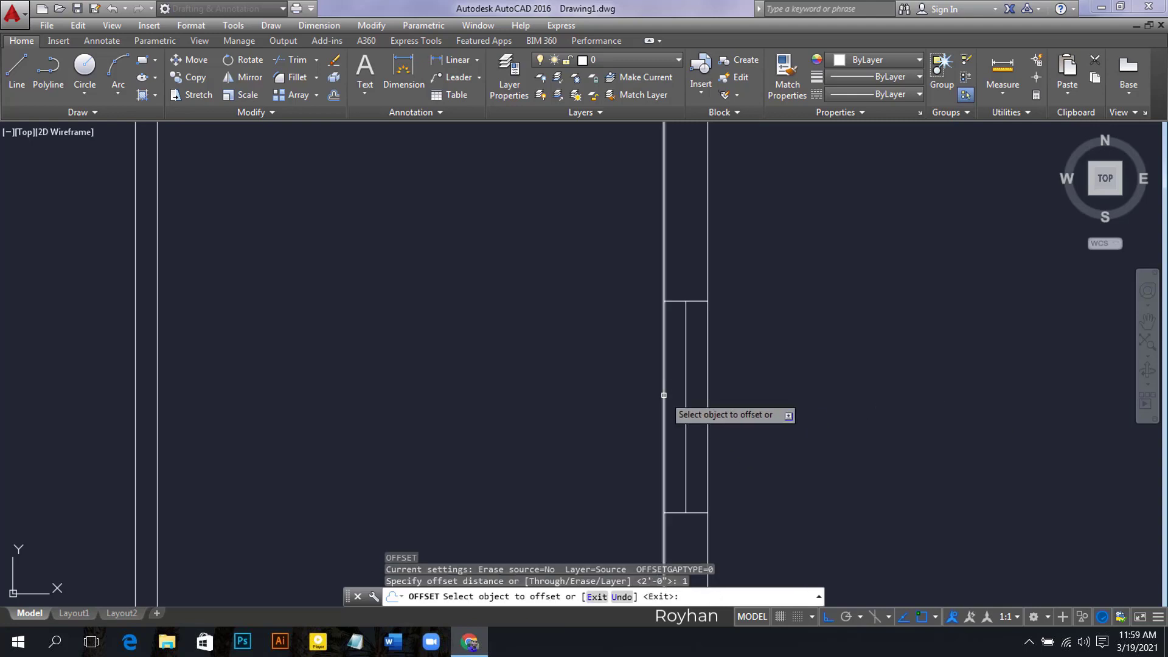
pyautogui.click(685, 406)
pyautogui.click(696, 407)
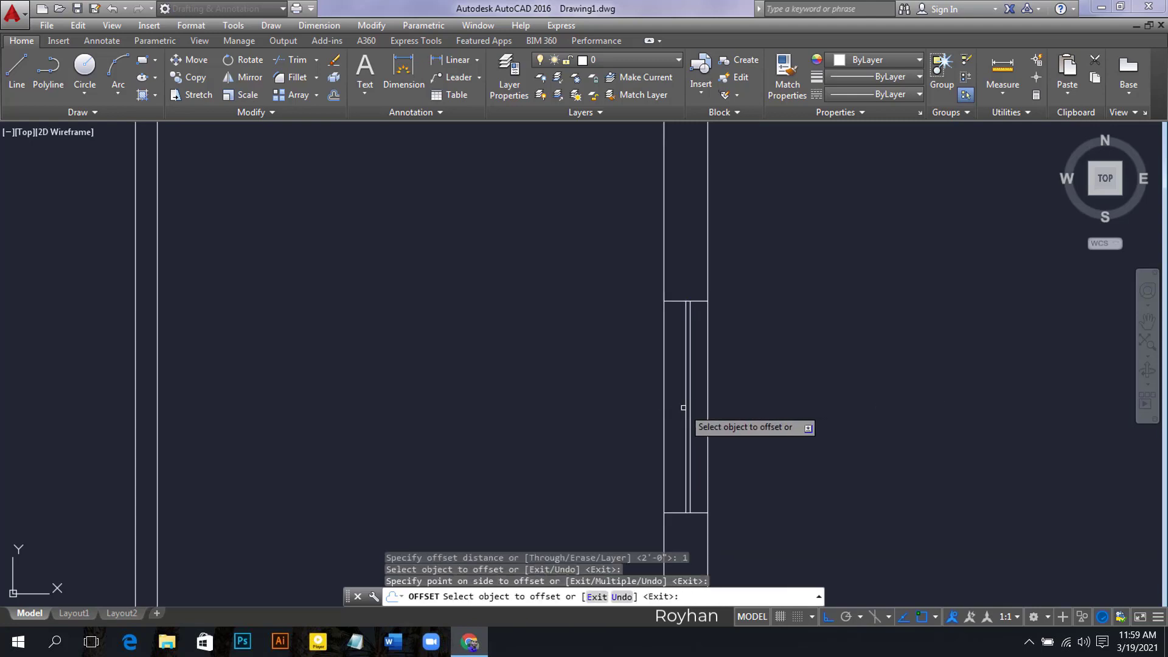
pyautogui.click(685, 406)
pyautogui.click(578, 418)
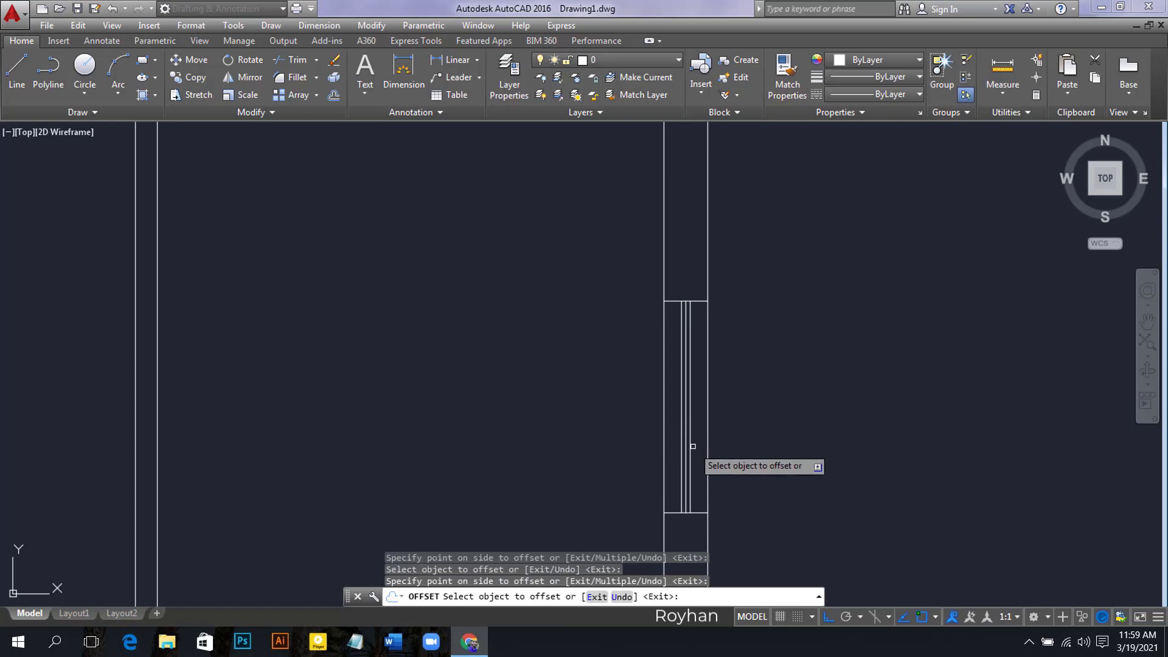
pyautogui.press('Return')
pyautogui.click(683, 419)
pyautogui.press('Delete')
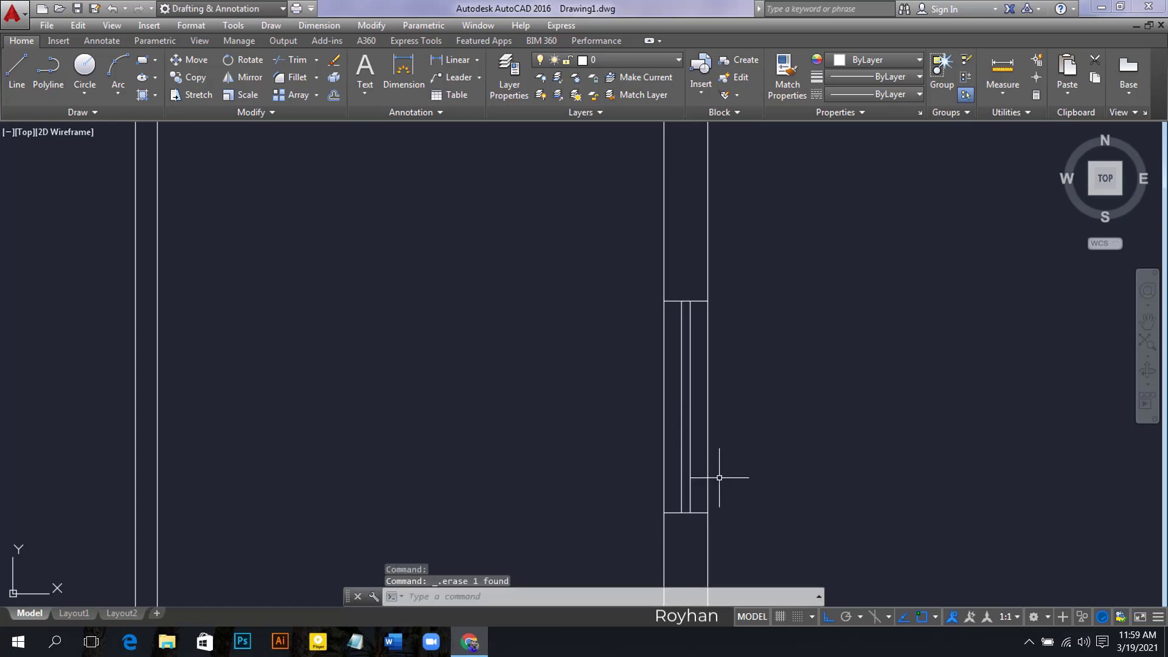
# Step: Insert a Window - Imperial block from the Architectural tool palette into the empty upper-left room
pyautogui.scroll(-4, 718, 478)
pyautogui.moveTo(606, 515)
pyautogui.mouseDown(button='middle')
pyautogui.moveTo(725, 375)
pyautogui.moveTo(720, 390)
pyautogui.mouseUp(button='middle')
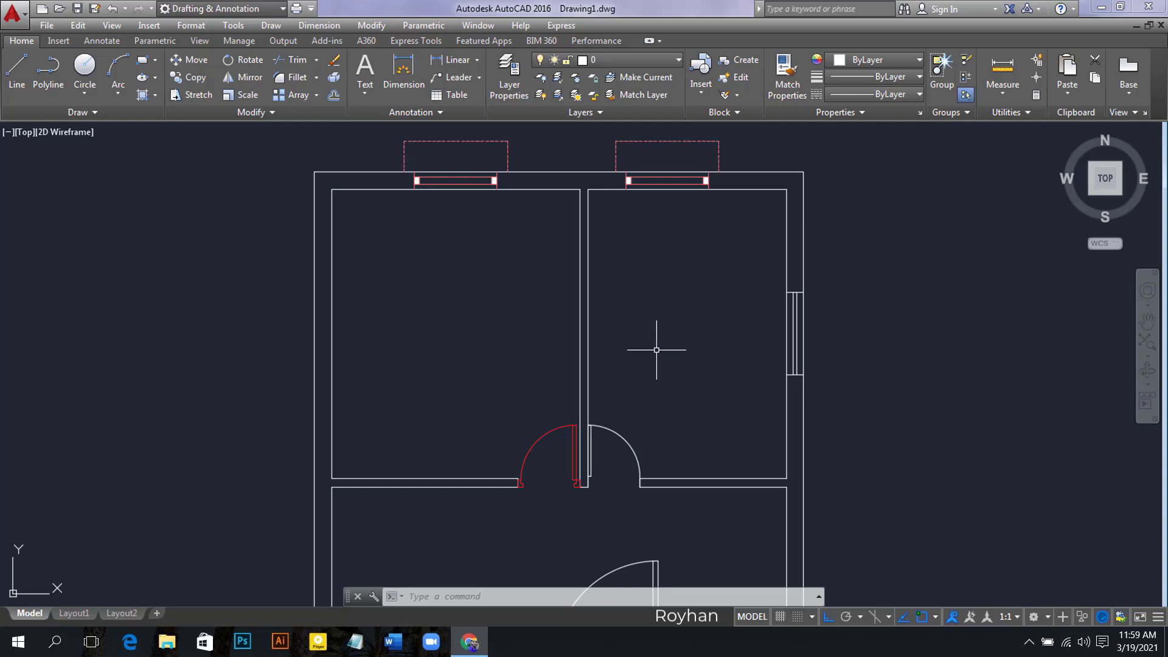
pyautogui.hotkey('ctrl', '3')
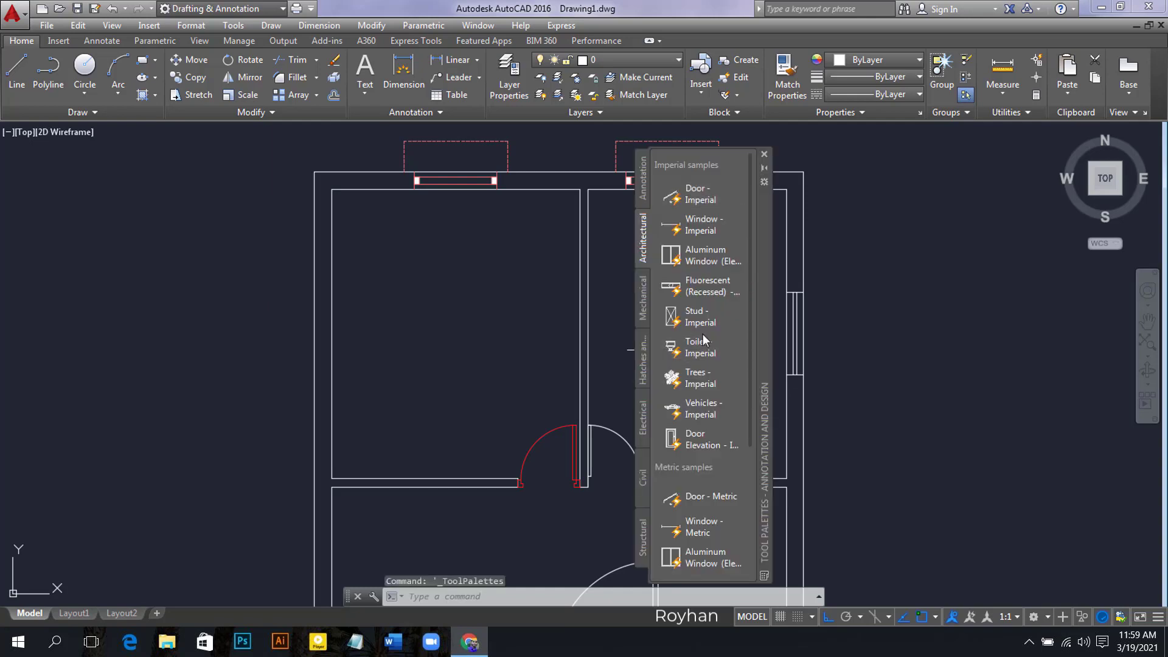
pyautogui.click(700, 225)
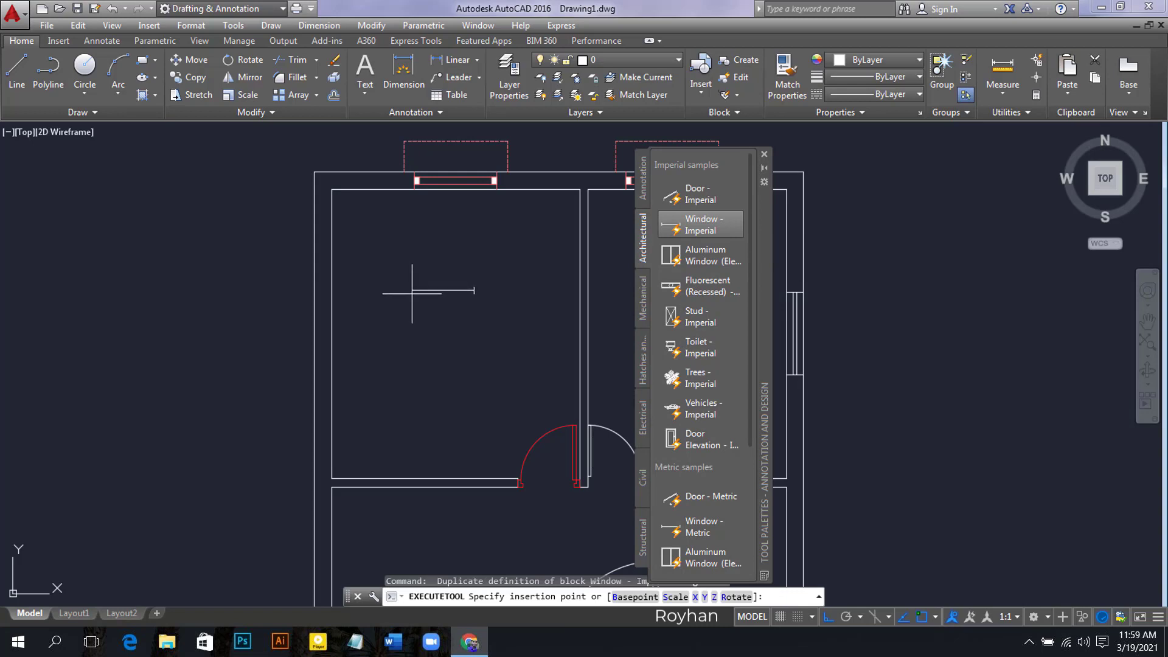
pyautogui.click(764, 157)
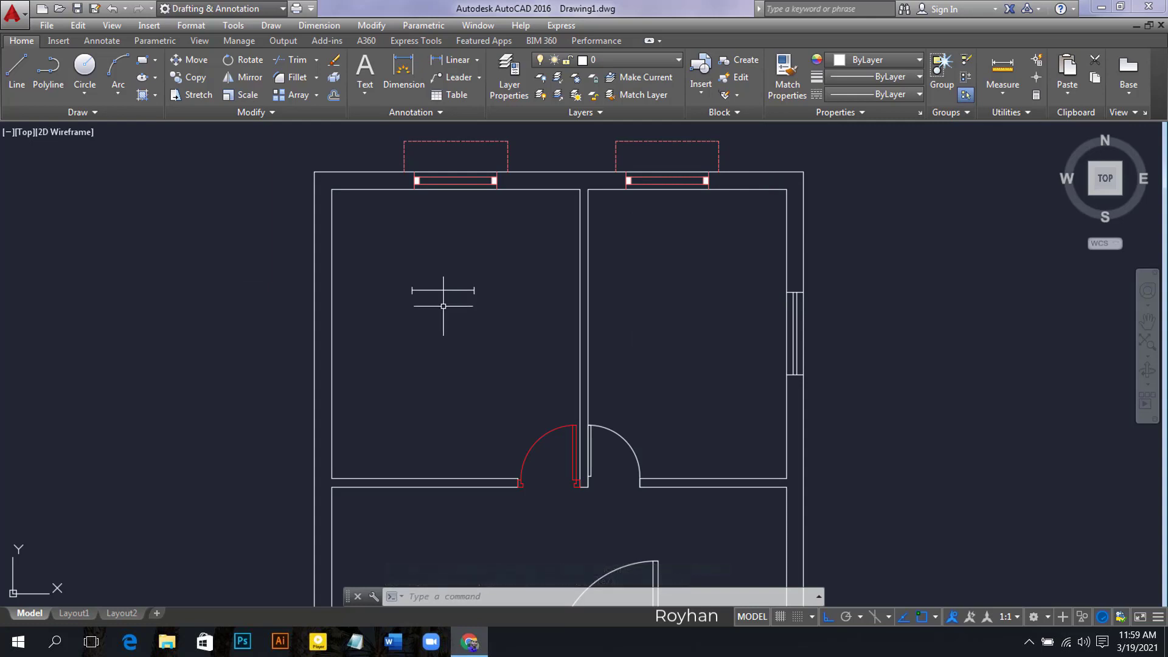
# Step: Stretch the inserted window block's wall thickness to 5" using its dynamic grip
pyautogui.click(511, 331)
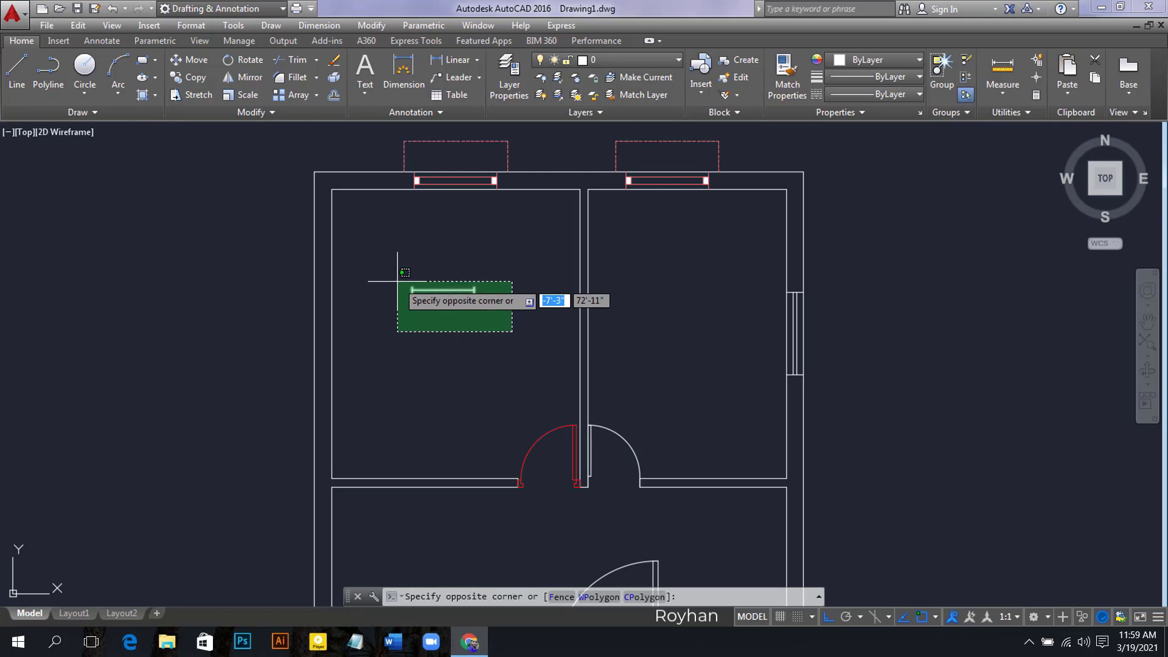
pyautogui.press('Escape')
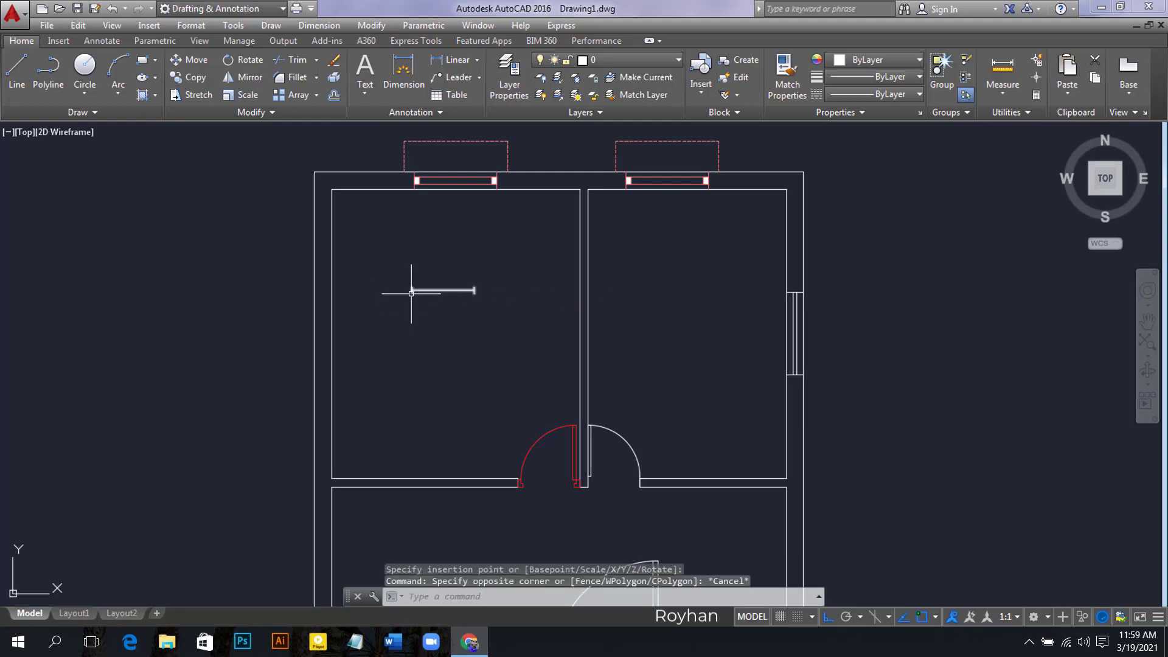
pyautogui.click(409, 287)
pyautogui.click(413, 294)
pyautogui.scroll(5, 409, 287)
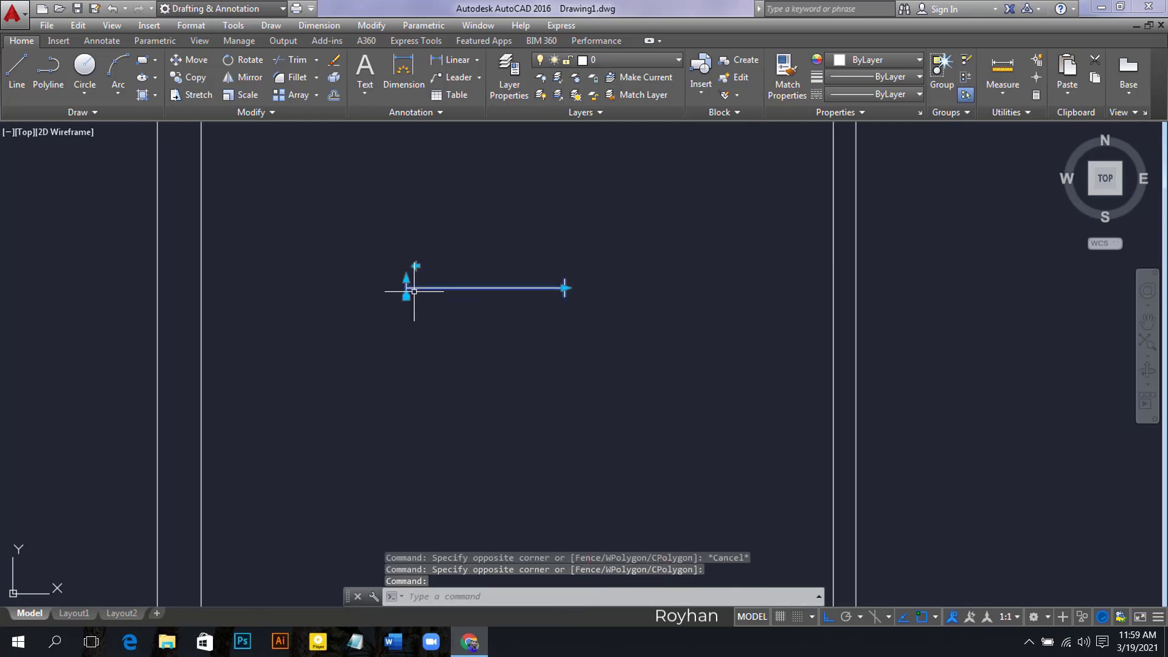
pyautogui.click(400, 272)
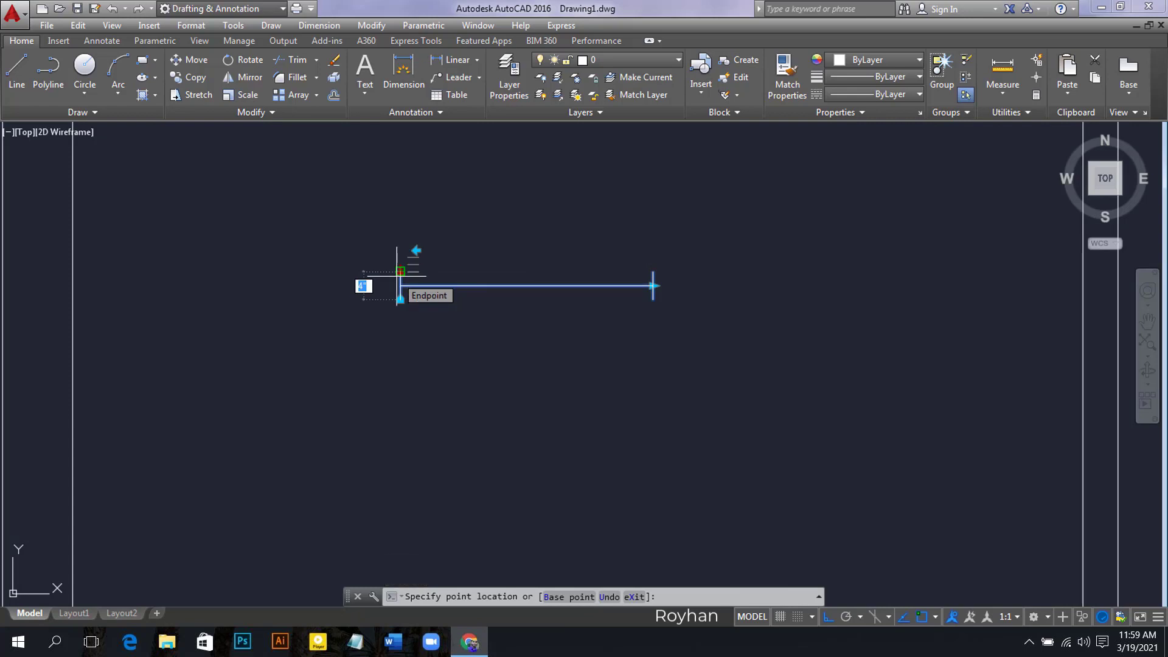
pyautogui.write('5')
pyautogui.press('Return')
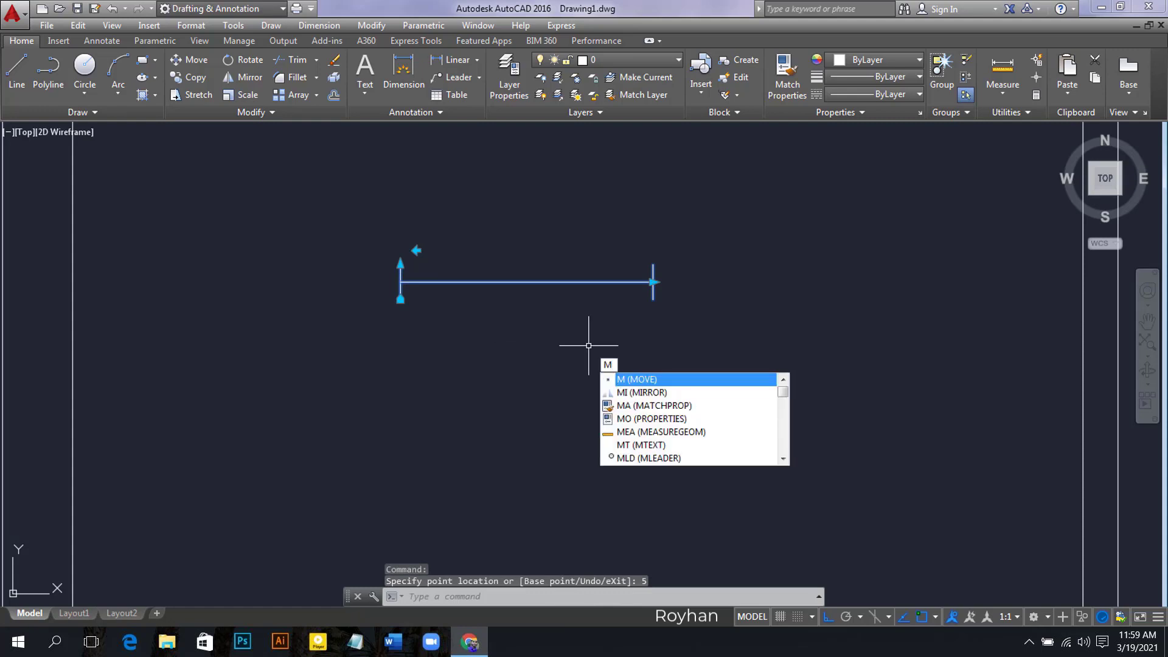
pyautogui.press('Escape')
# Step: Draw a short vertical guide line across the interior wall below the right room, at the midpoint between the door and the right wall
pyautogui.scroll(-4, 598, 346)
pyautogui.moveTo(720, 373); pyautogui.dragTo(510, 292, button='middle')
pyautogui.scroll(-2, 510, 293)
pyautogui.scroll(2, 692, 435)
pyautogui.scroll(-2, 404, 350)
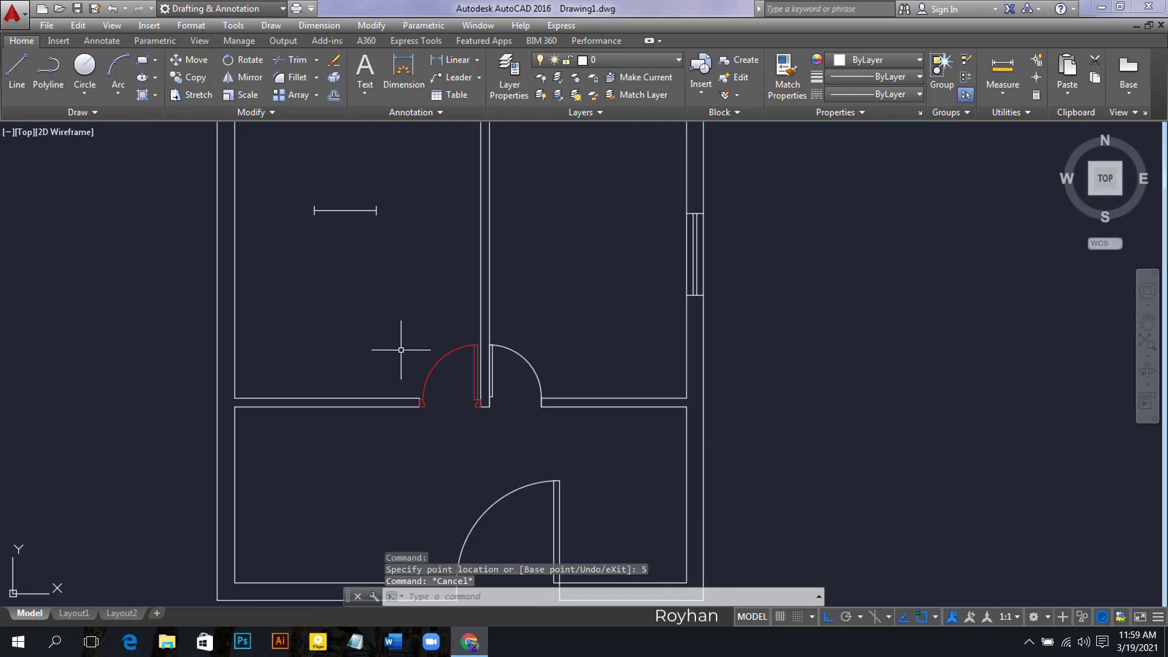
pyautogui.click(17, 70)
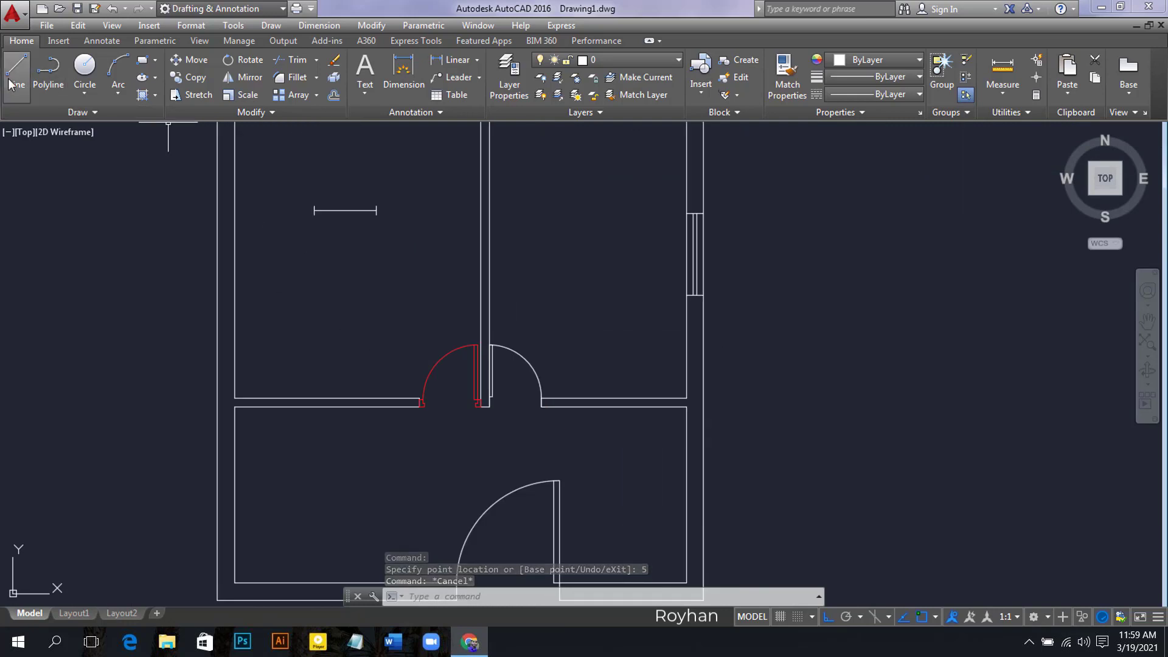
pyautogui.click(613, 398)
pyautogui.click(613, 406)
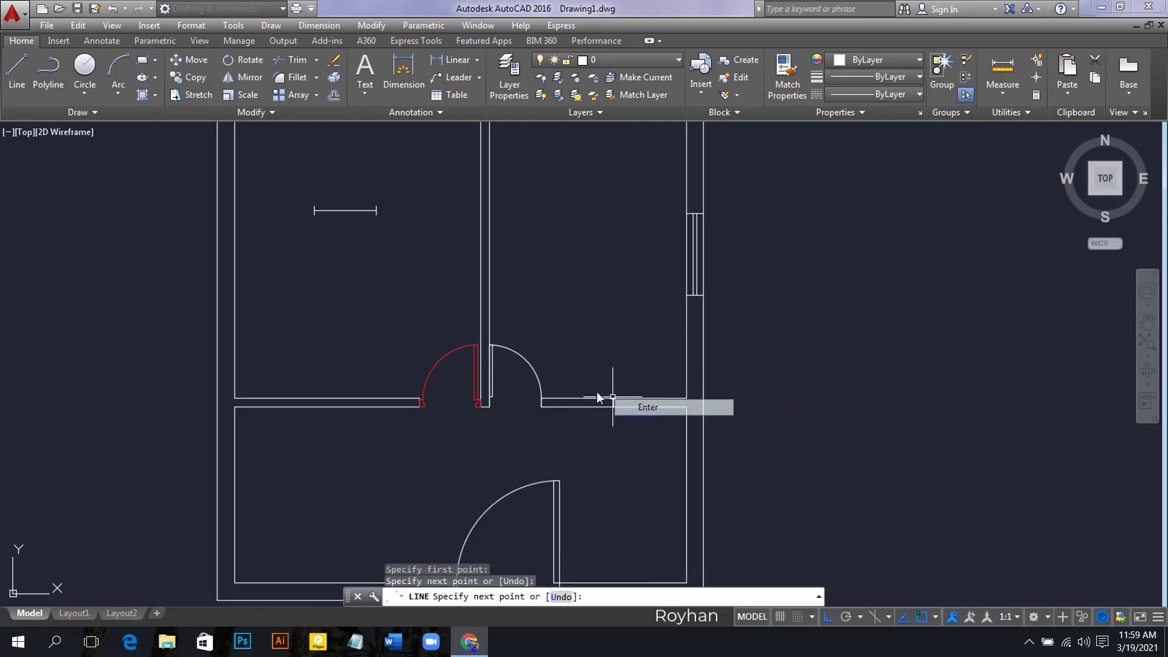
pyautogui.press('Return')
# Step: Move the window block by its midpoint onto the midpoint of the guide line in the right room's lower wall
pyautogui.click(393, 239)
pyautogui.click(224, 171)
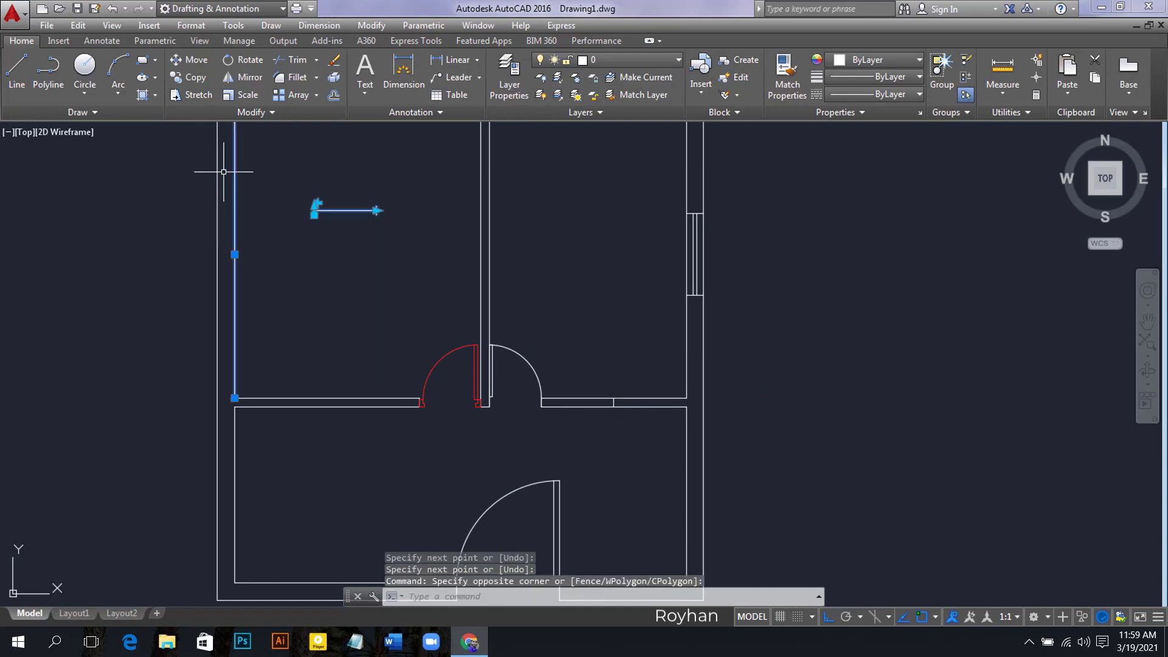
pyautogui.press('Escape')
pyautogui.click(389, 236)
pyautogui.click(322, 200)
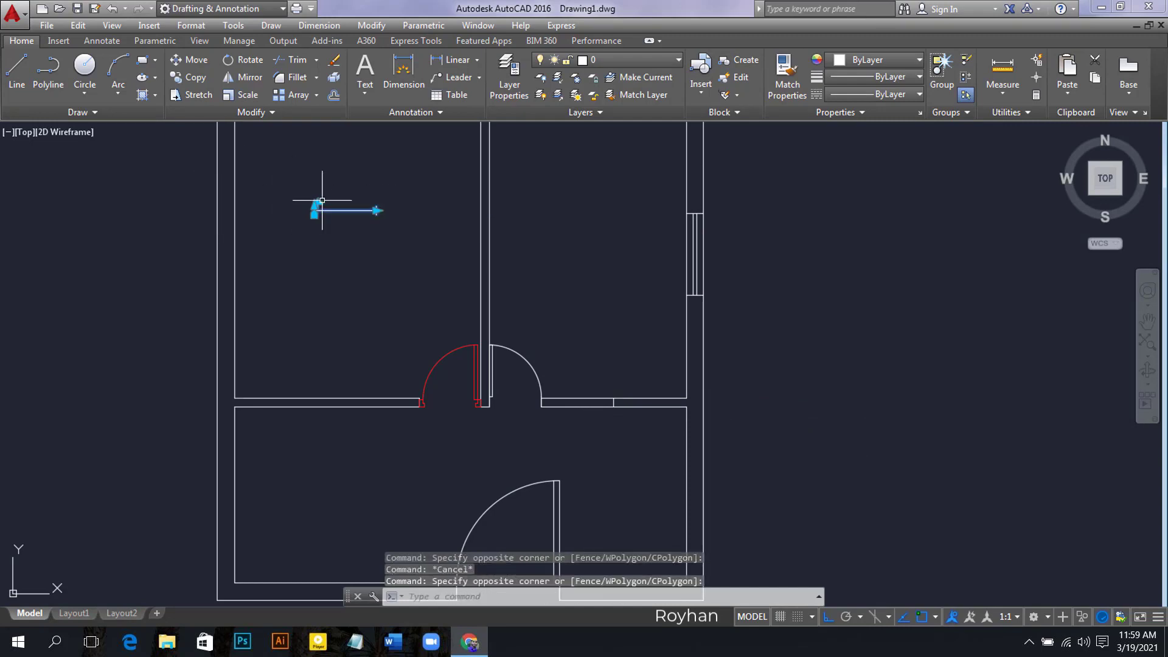
pyautogui.press('Return')
pyautogui.click(345, 210)
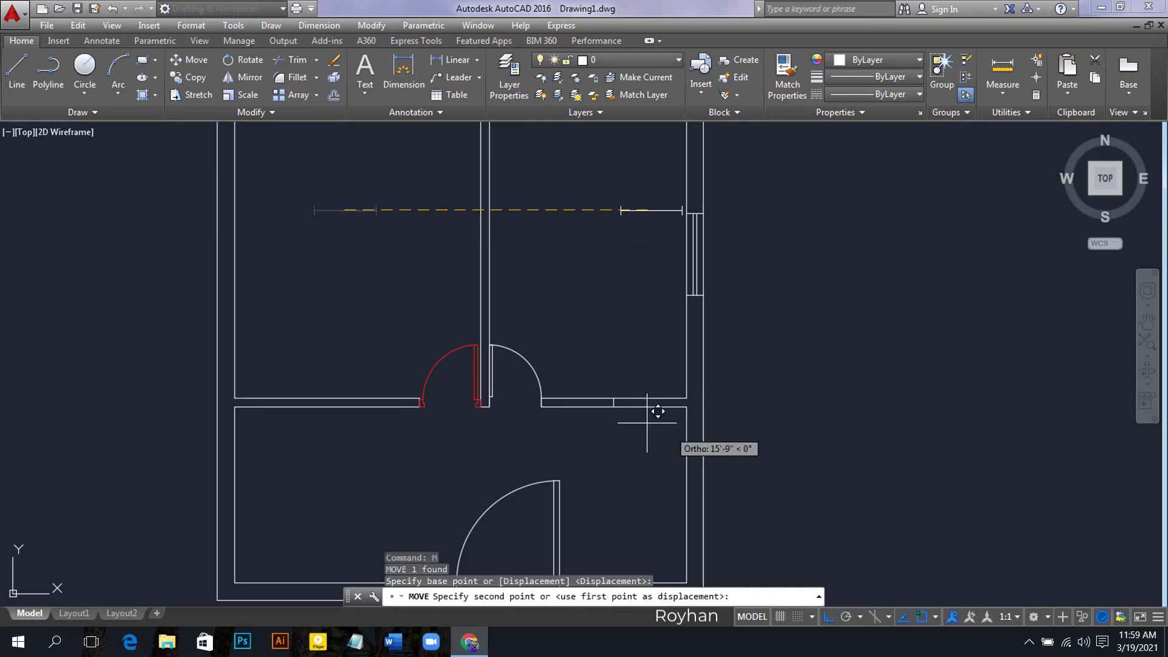
pyautogui.scroll(3, 609, 405)
pyautogui.click(627, 399)
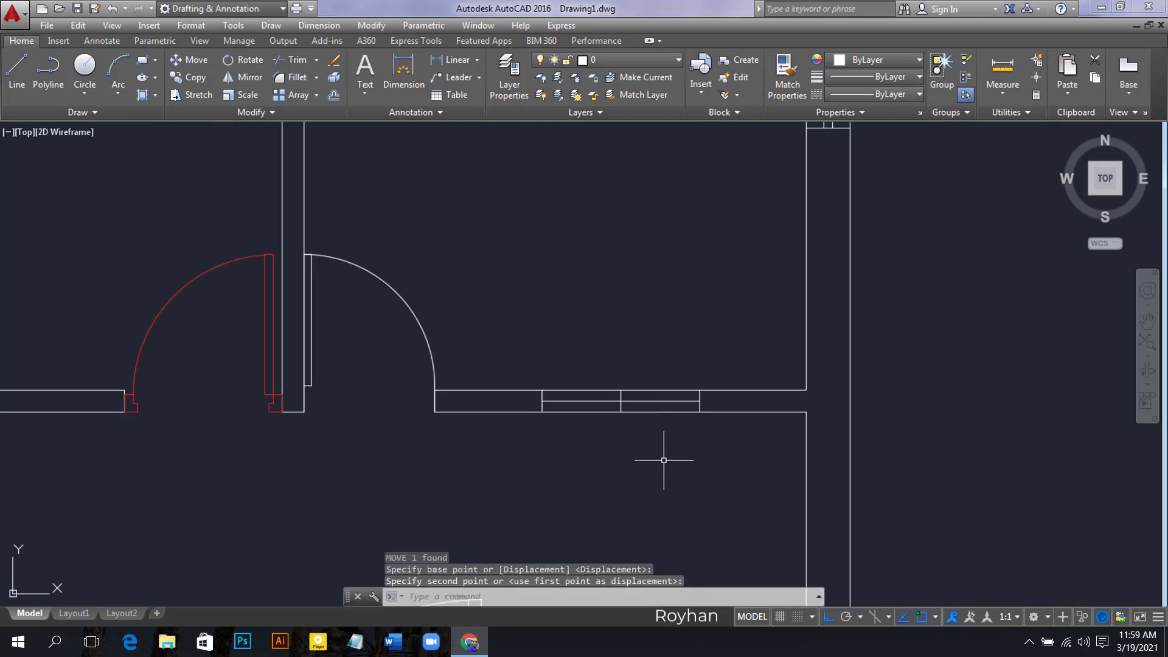
# Step: Erase the vertical guide line at the middle of the newly placed interior window
pyautogui.scroll(-3, 664, 465)
pyautogui.scroll(4, 661, 462)
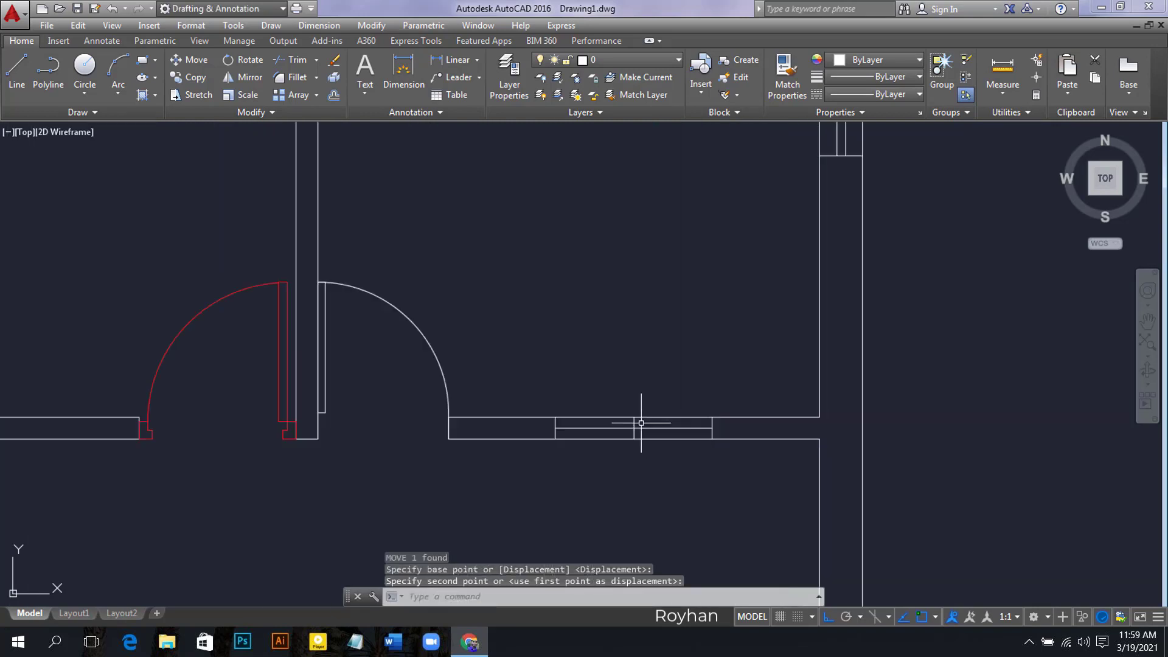
pyautogui.click(633, 424)
pyautogui.press('Delete')
pyautogui.scroll(-5, 648, 446)
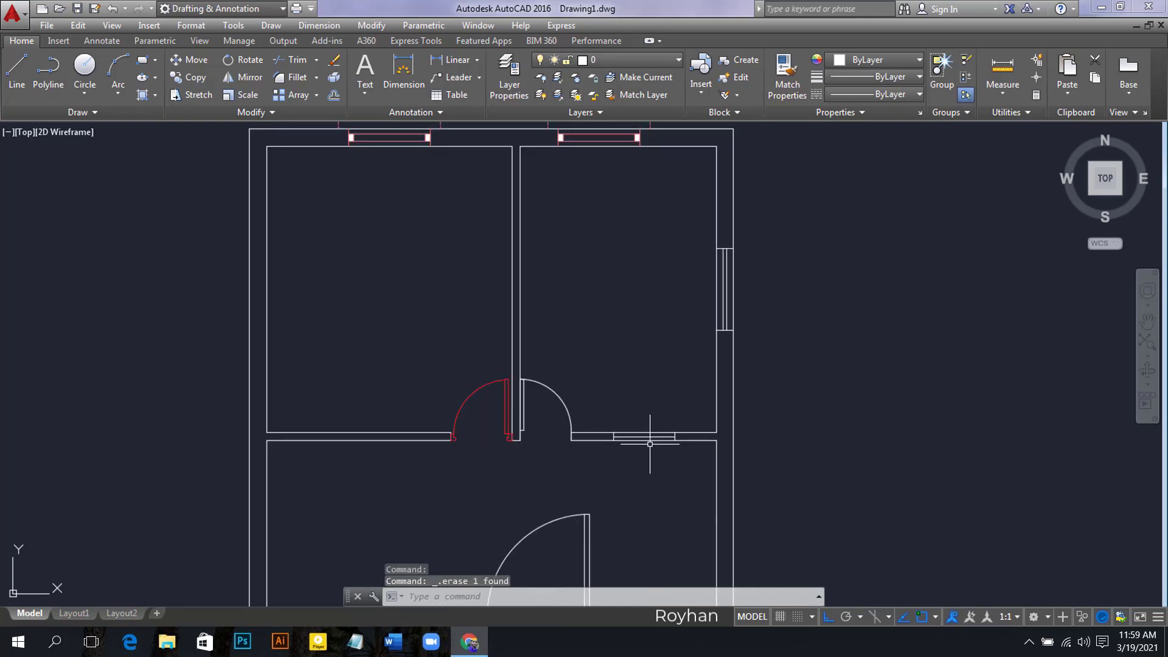
pyautogui.moveTo(641, 481)
pyautogui.mouseDown(button='middle')
pyautogui.moveTo(626, 409)
pyautogui.moveTo(620, 419)
pyautogui.mouseUp(button='middle')
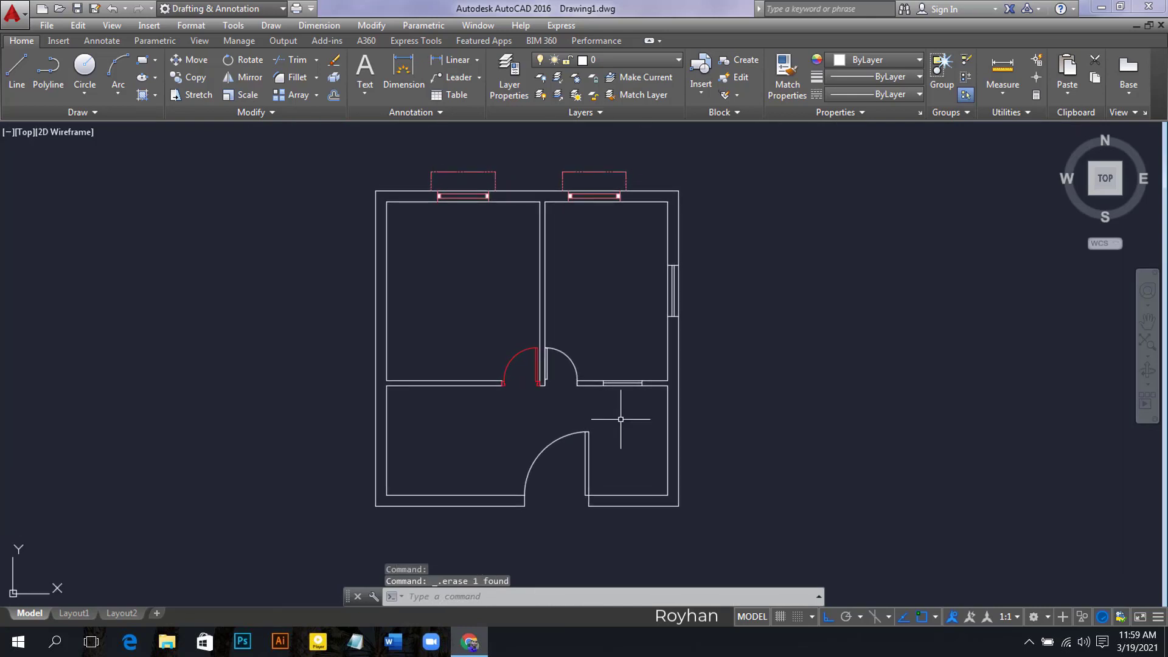
pyautogui.scroll(2, 620, 419)
pyautogui.scroll(-2, 620, 419)
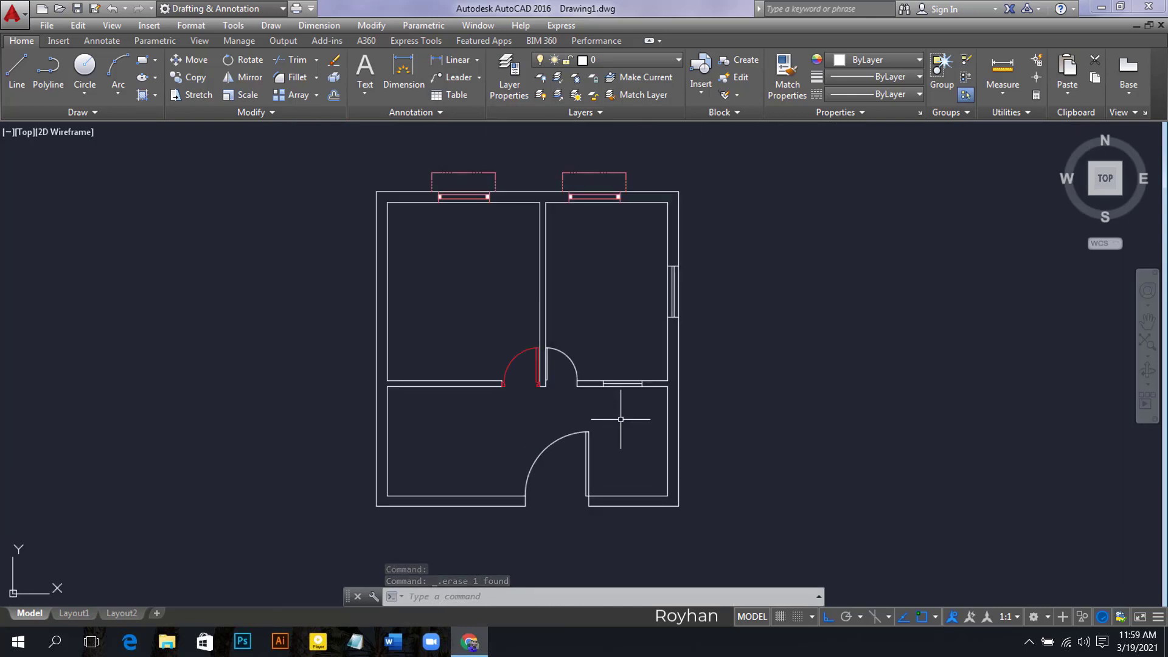